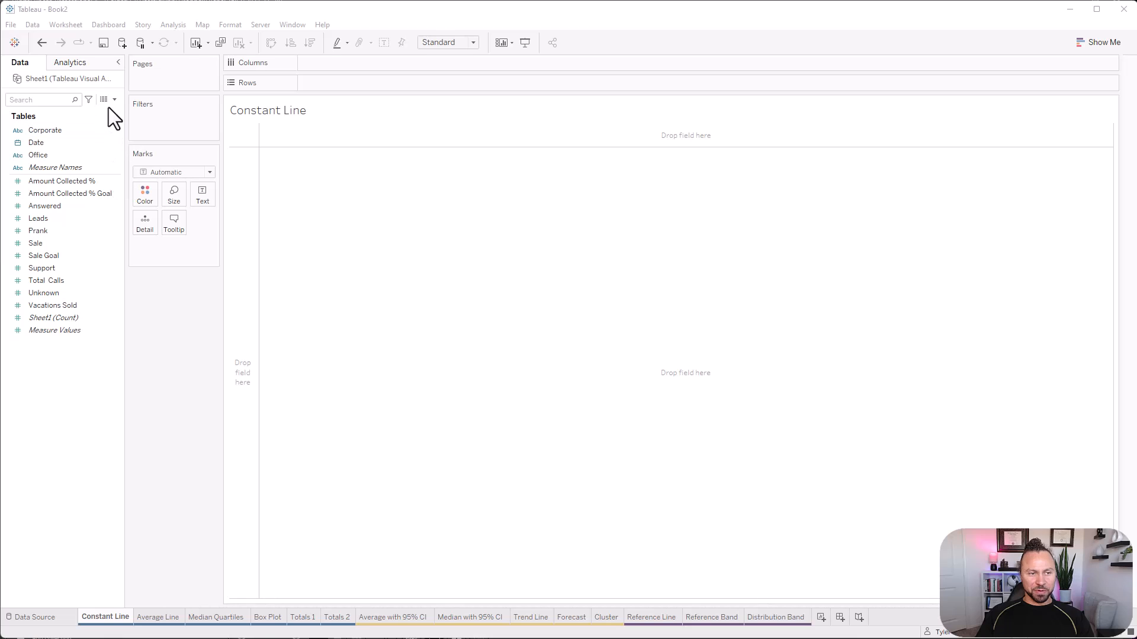
# Examine the Sheet1 source data in an enlarged data view, and look over the available analytics options.
pyautogui.click(104, 99)
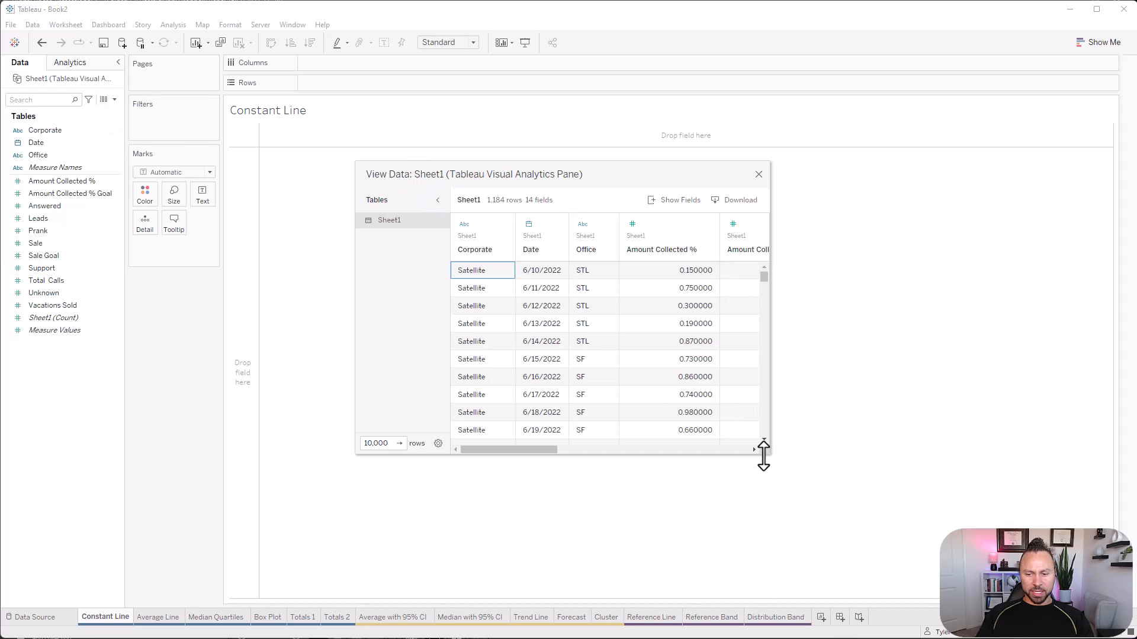
pyautogui.moveTo(768, 455); pyautogui.dragTo(1035, 560)
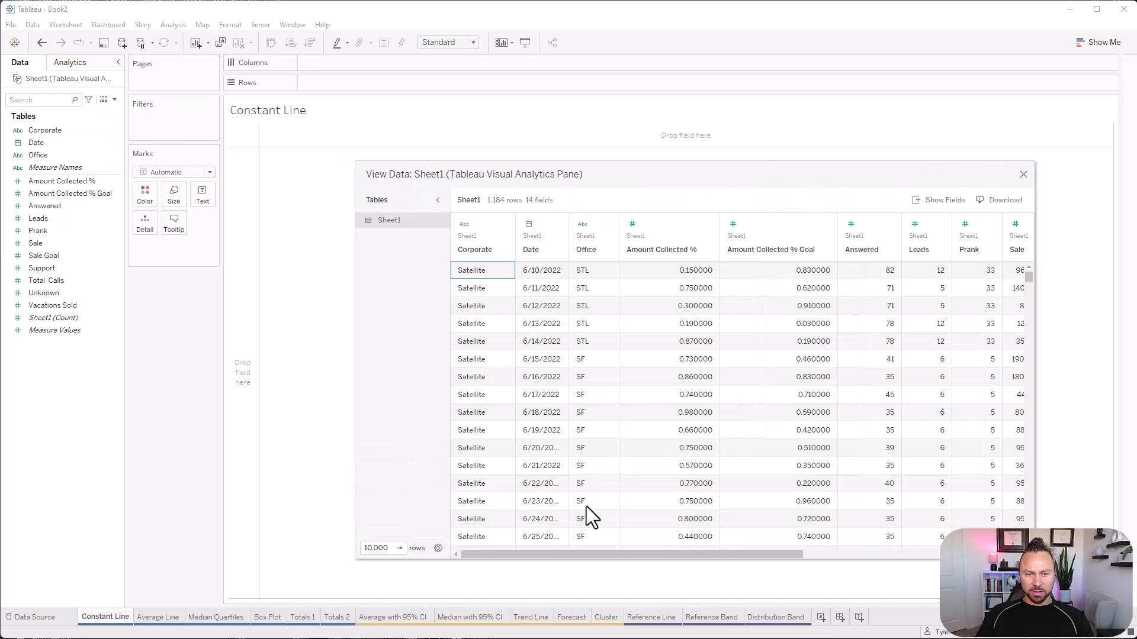
pyautogui.click(524, 554)
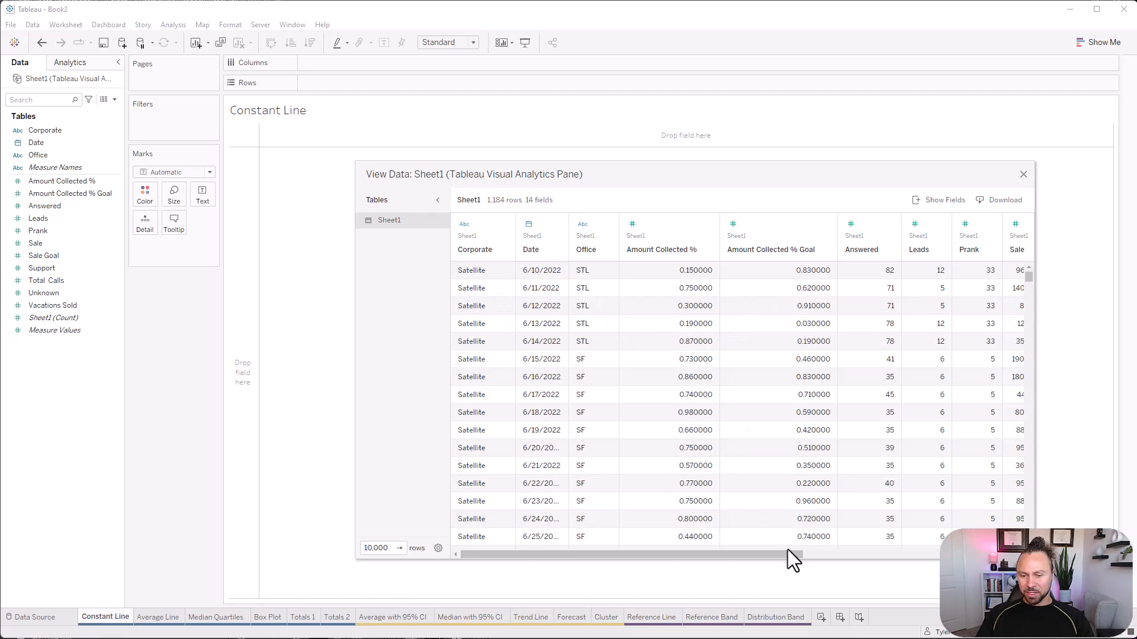
pyautogui.moveTo(787, 551); pyautogui.dragTo(677, 479)
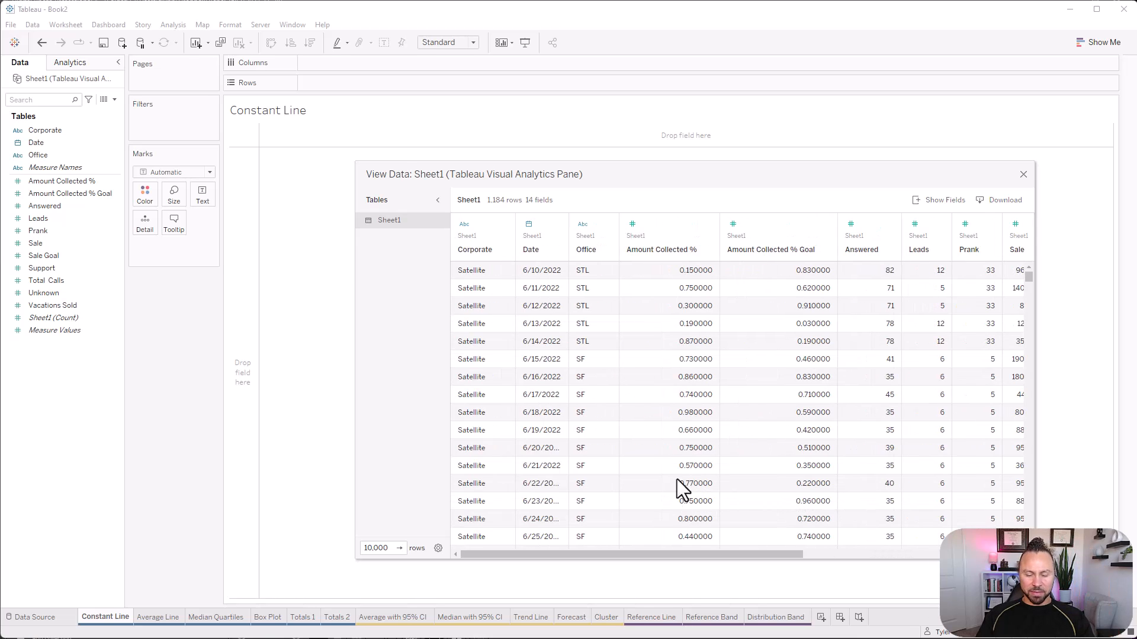
pyautogui.click(1022, 176)
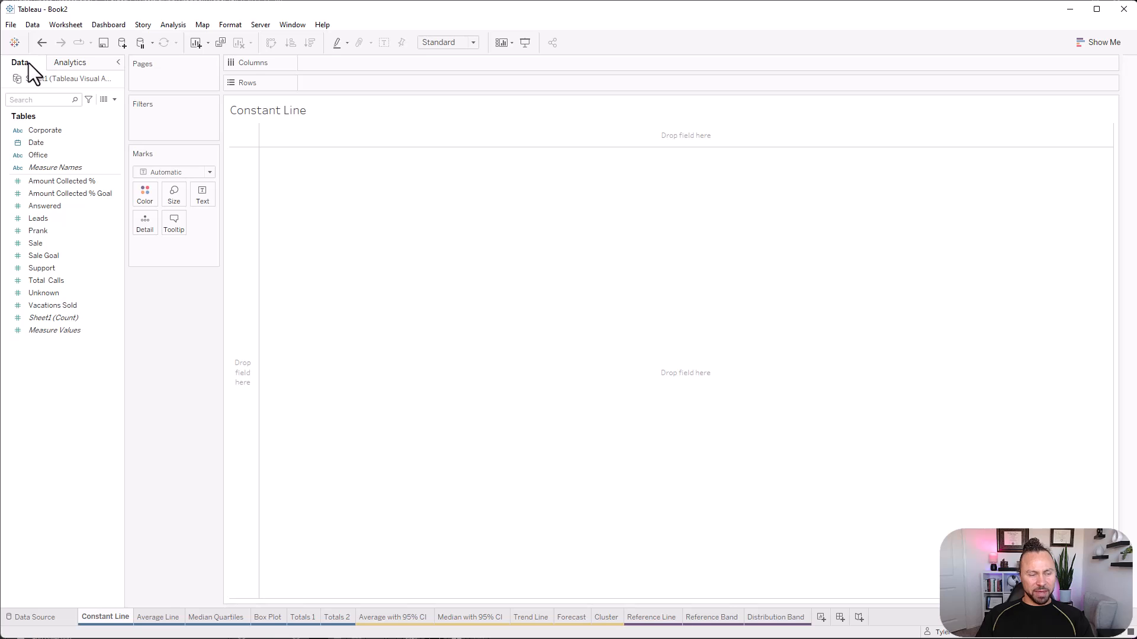
pyautogui.click(69, 62)
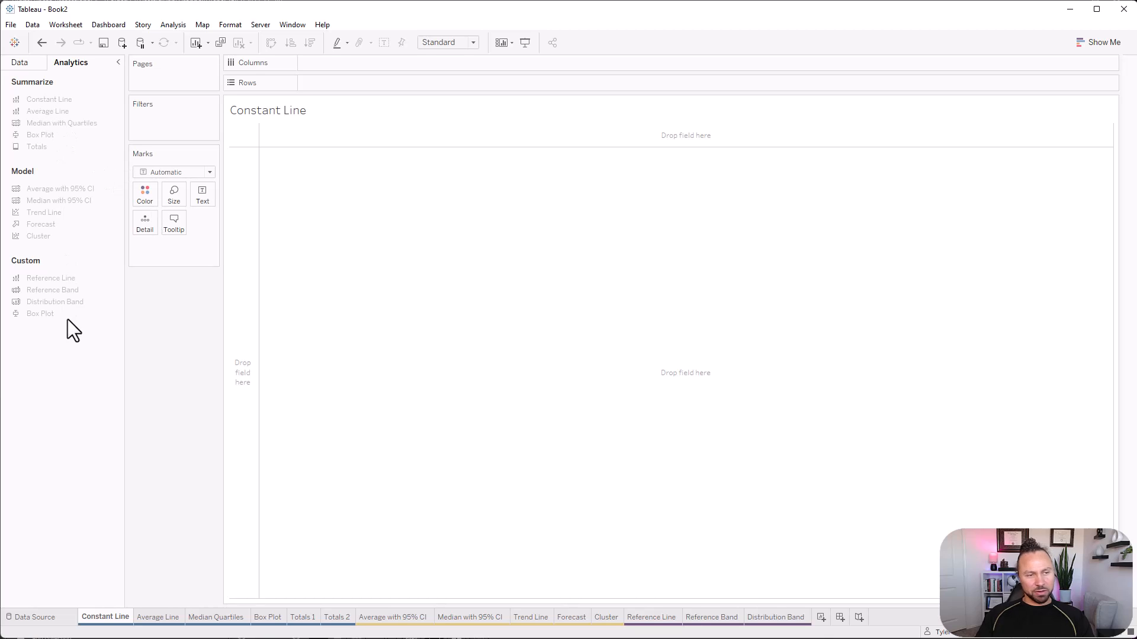
pyautogui.click(18, 62)
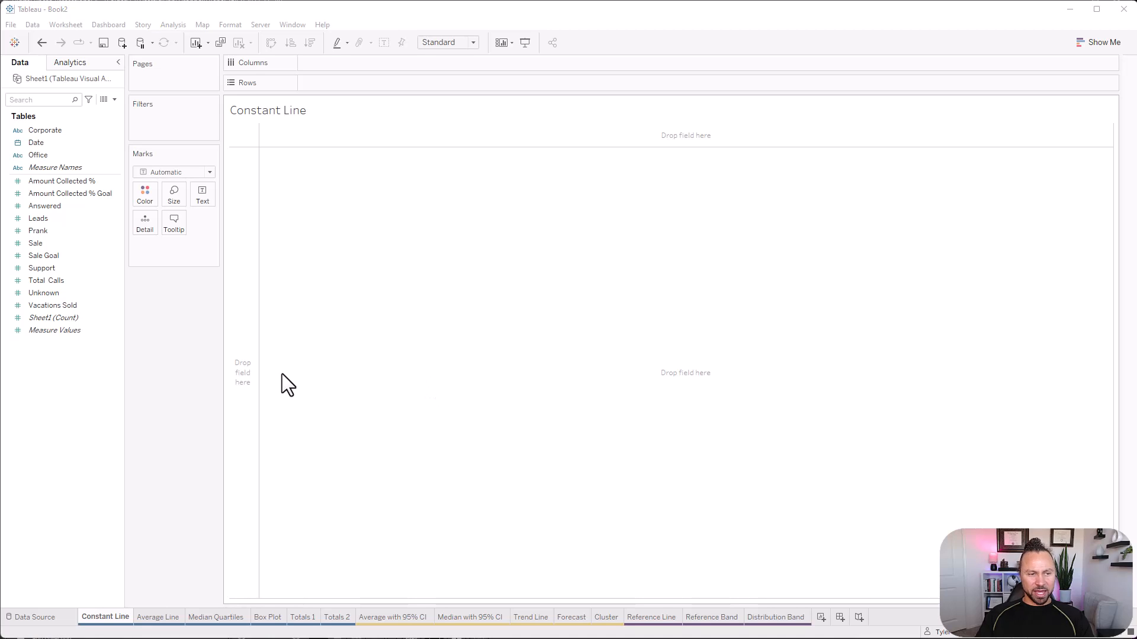
# Build a horizontal bar chart of Sale by Office, and swap its axes to make the bars vertical.
pyautogui.moveTo(64, 157); pyautogui.dragTo(361, 88)
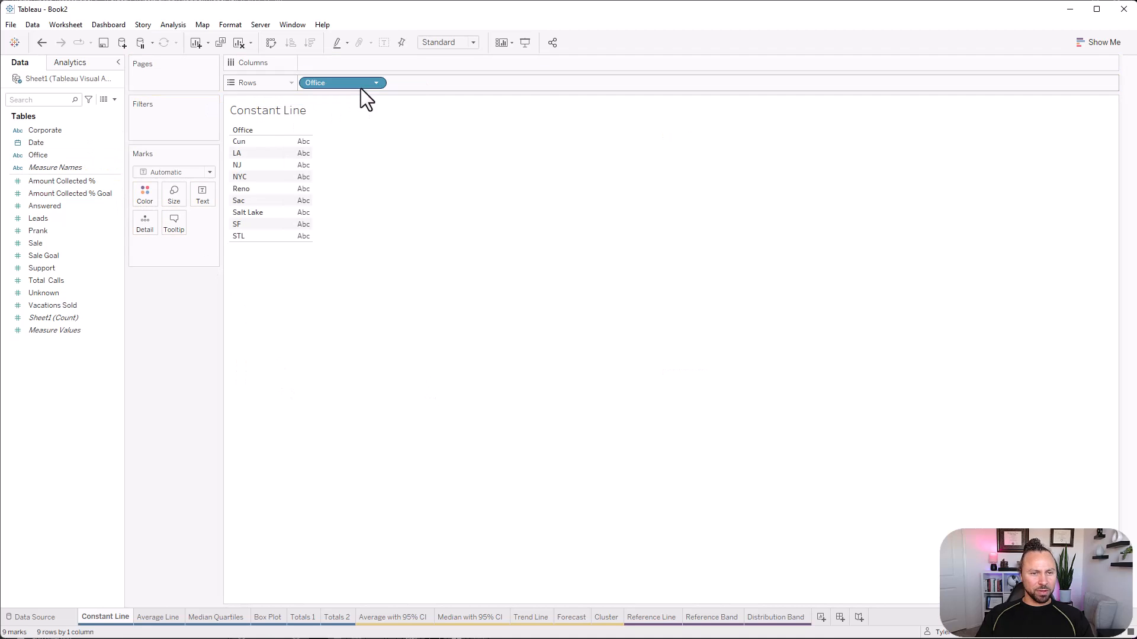
pyautogui.moveTo(64, 243); pyautogui.dragTo(293, 193)
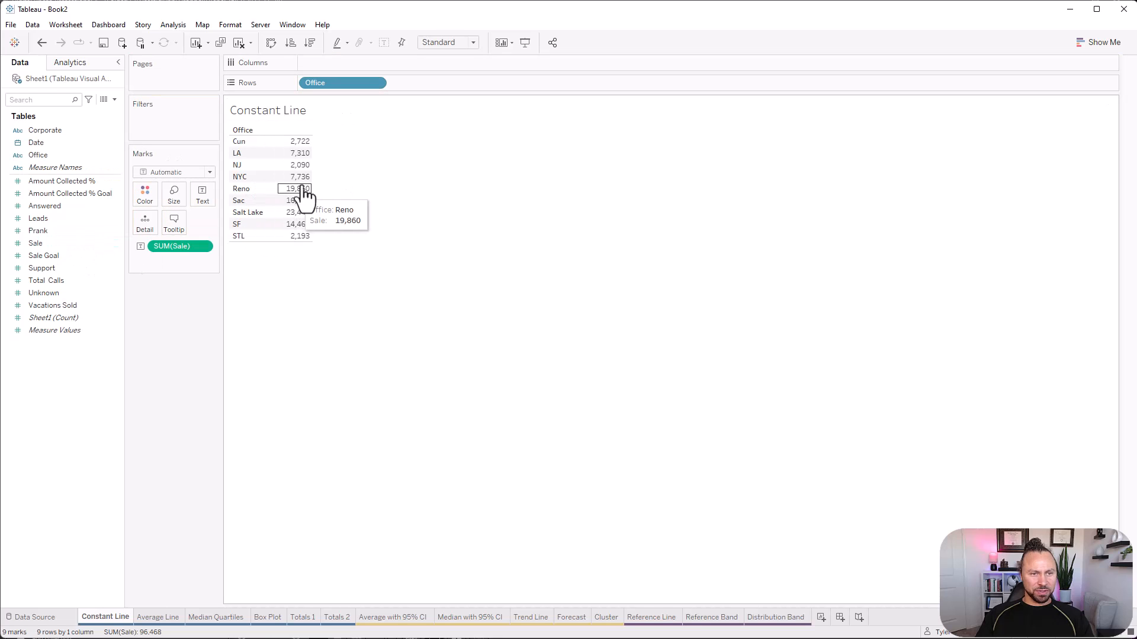
pyautogui.click(1089, 43)
pyautogui.click(1040, 127)
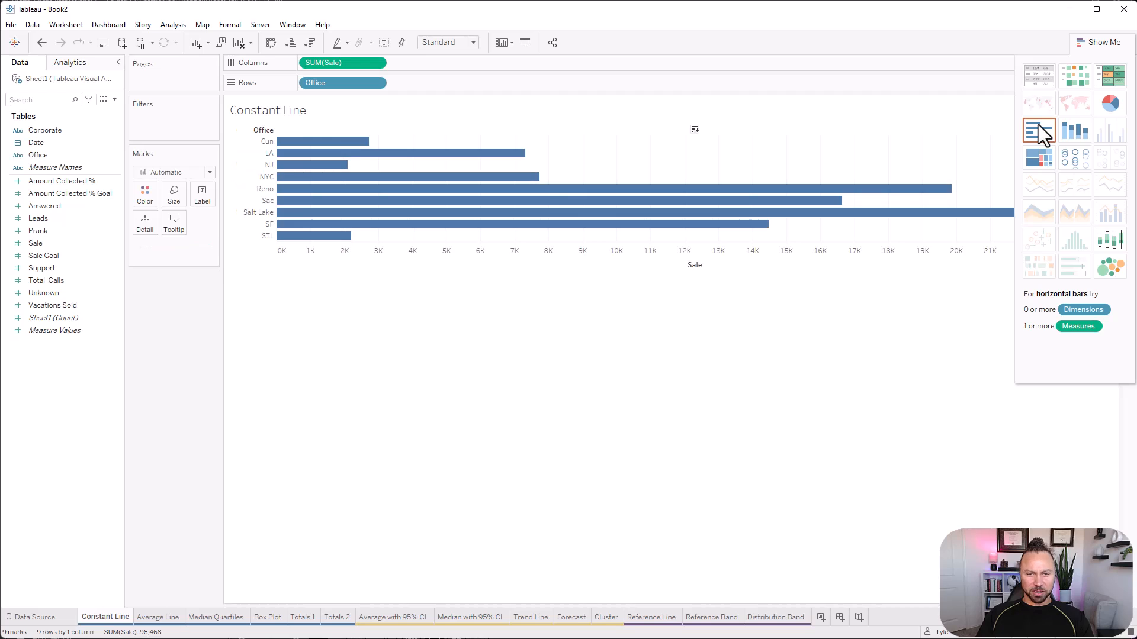
pyautogui.click(273, 43)
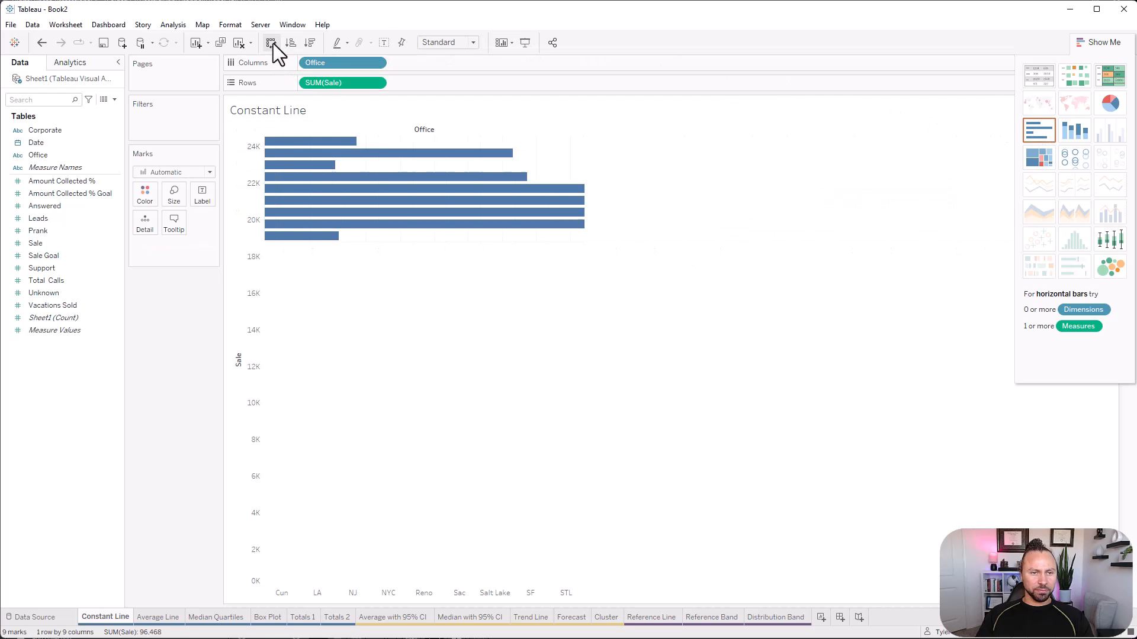
pyautogui.click(1089, 44)
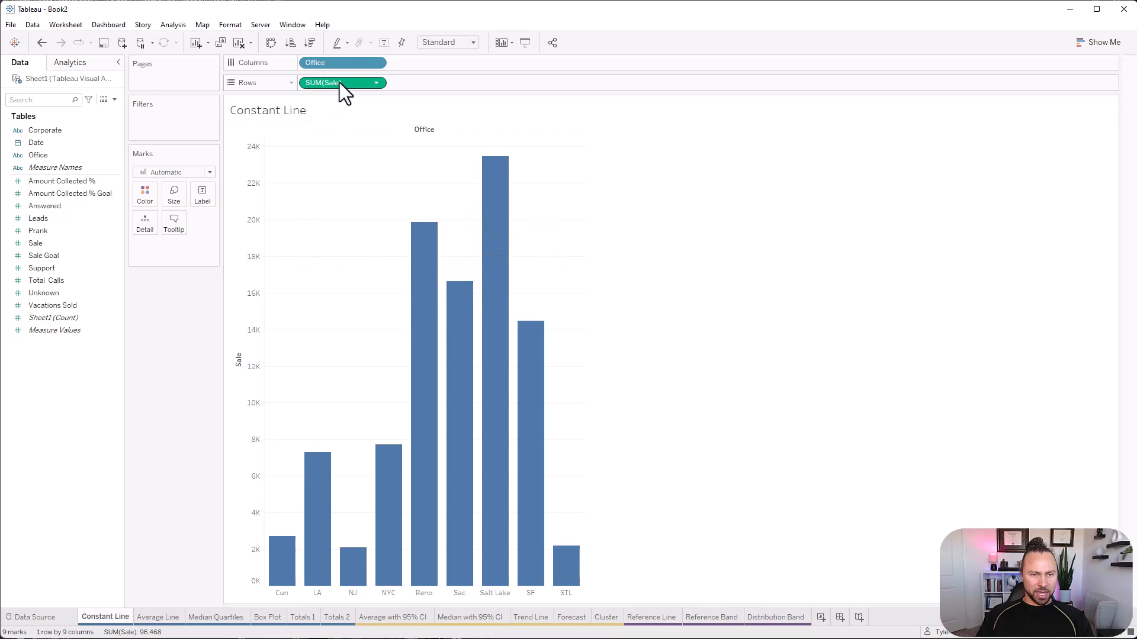
# Label the bars with SUM(Sale) and set Sale's default number format to Currency (Custom) with no decimal places.
pyautogui.moveTo(339, 82); pyautogui.dragTo(202, 195)
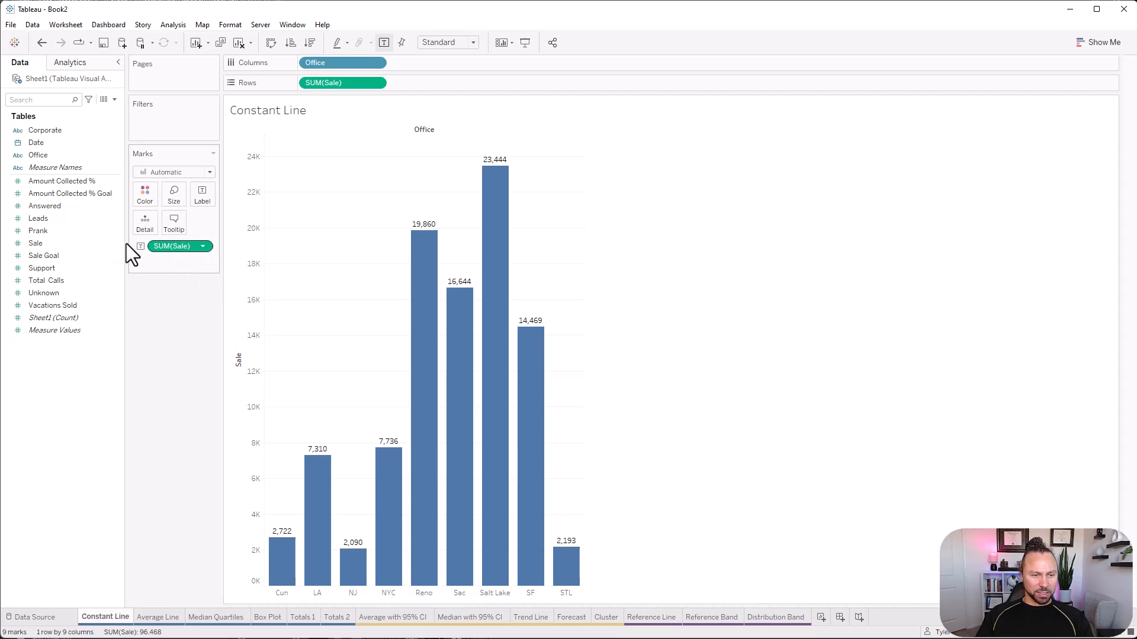
pyautogui.rightClick(51, 240)
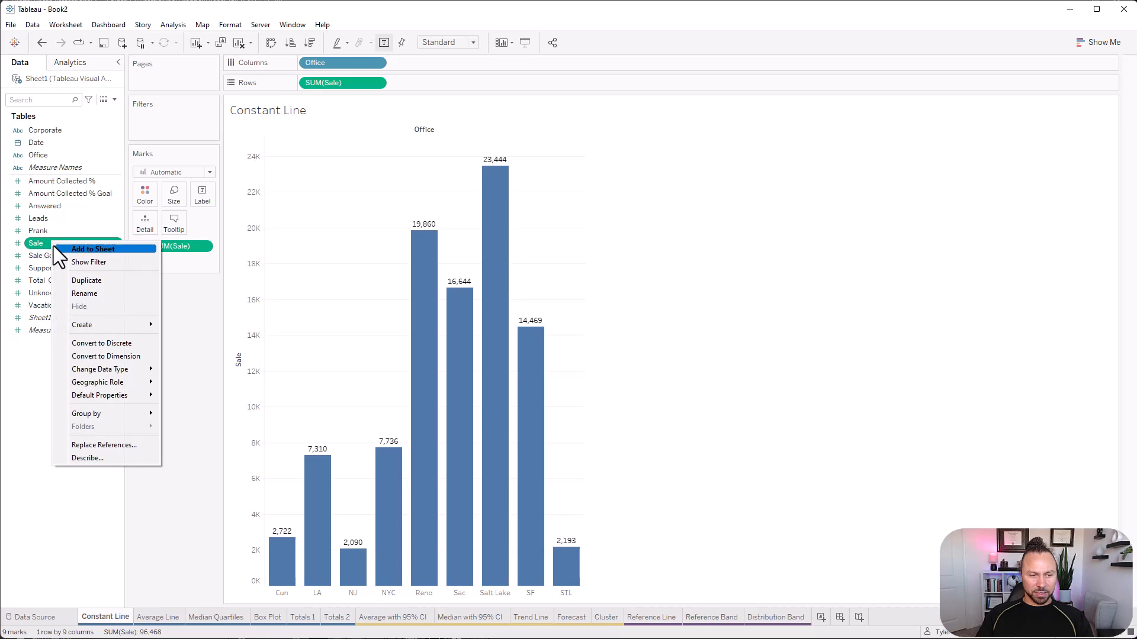
pyautogui.moveTo(108, 396)
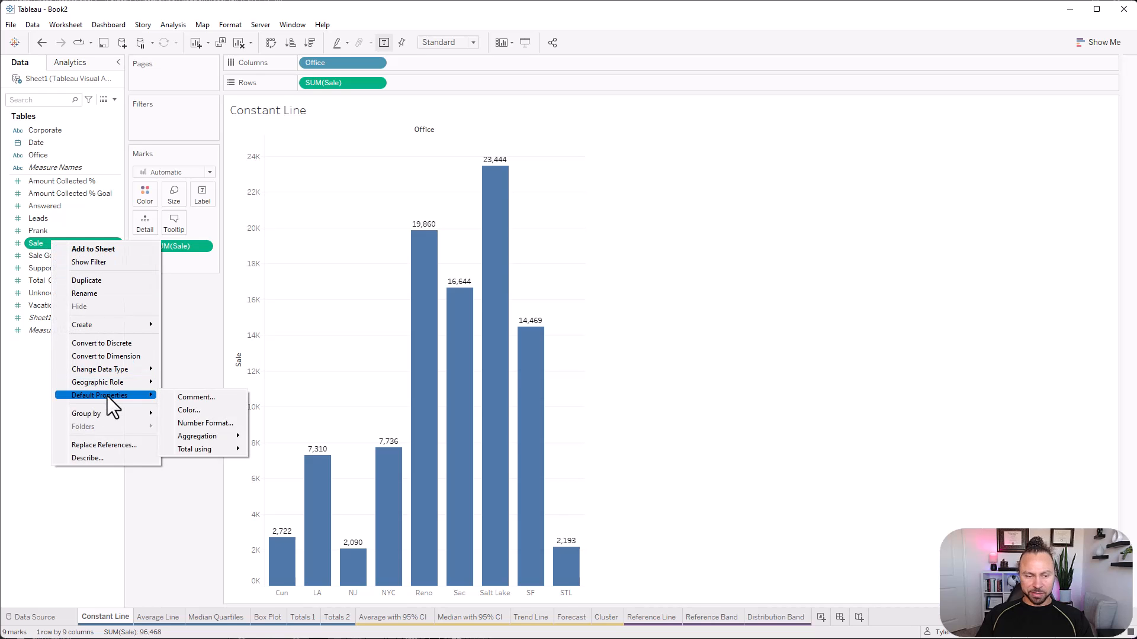
pyautogui.click(239, 422)
pyautogui.click(486, 286)
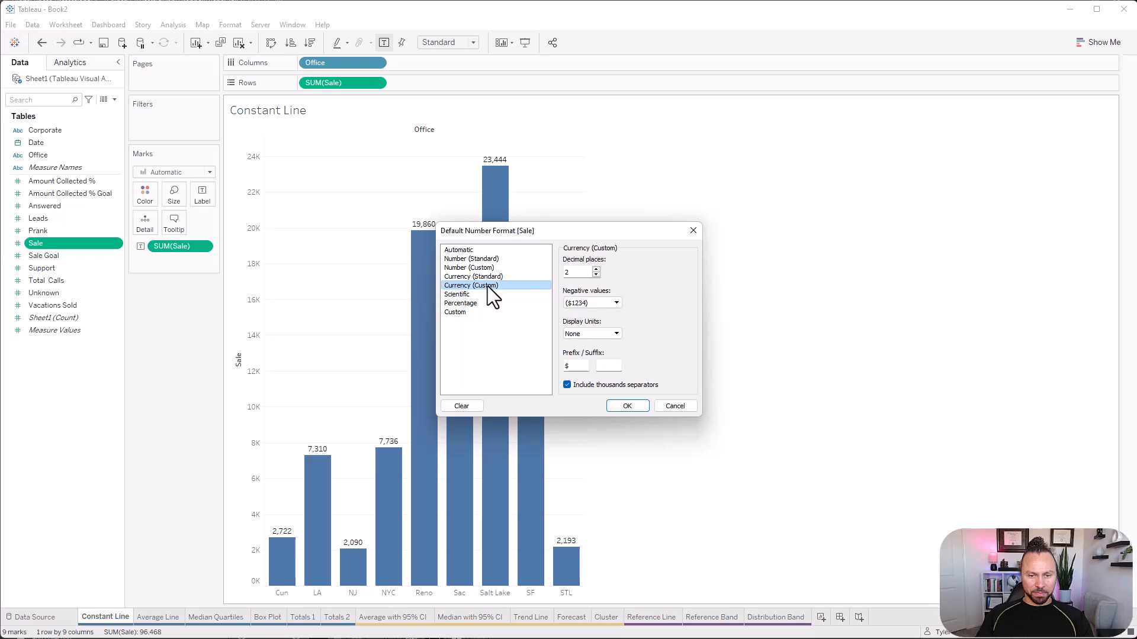
pyautogui.click(627, 406)
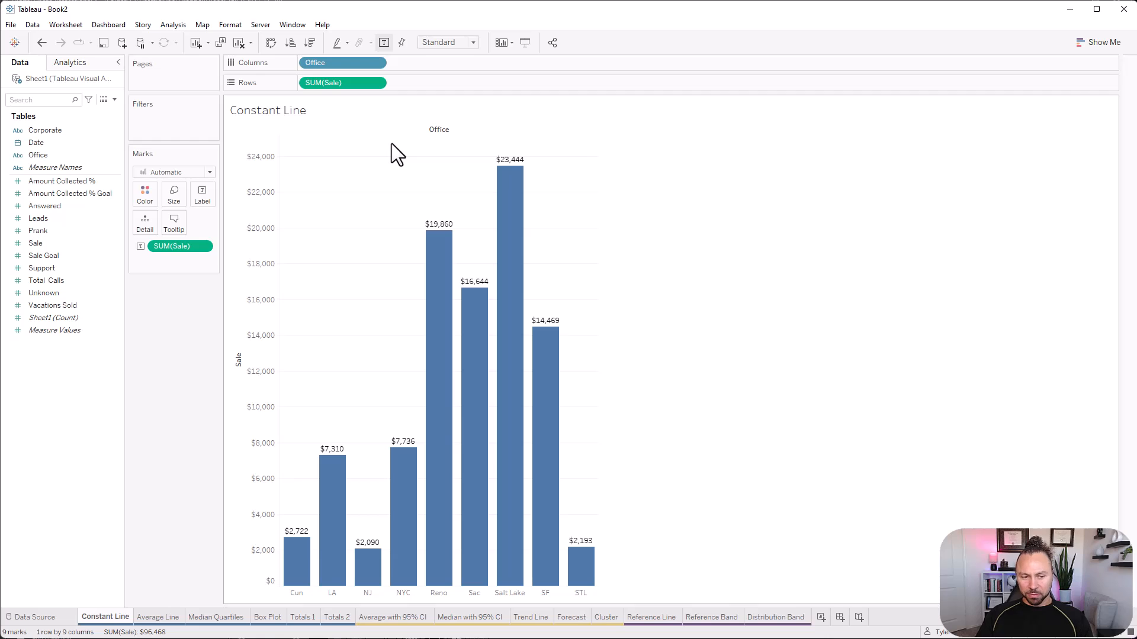
# Add a constant line on the Sale axis across the entire table at 10000, labelled with its value.
pyautogui.click(80, 66)
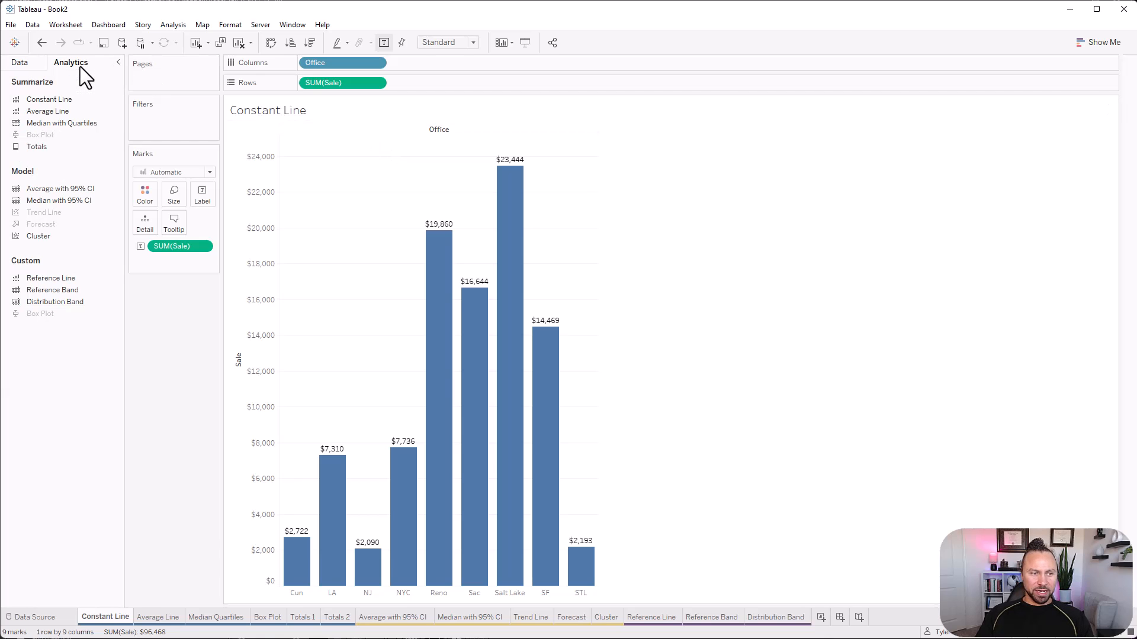
pyautogui.moveTo(52, 100); pyautogui.dragTo(336, 142)
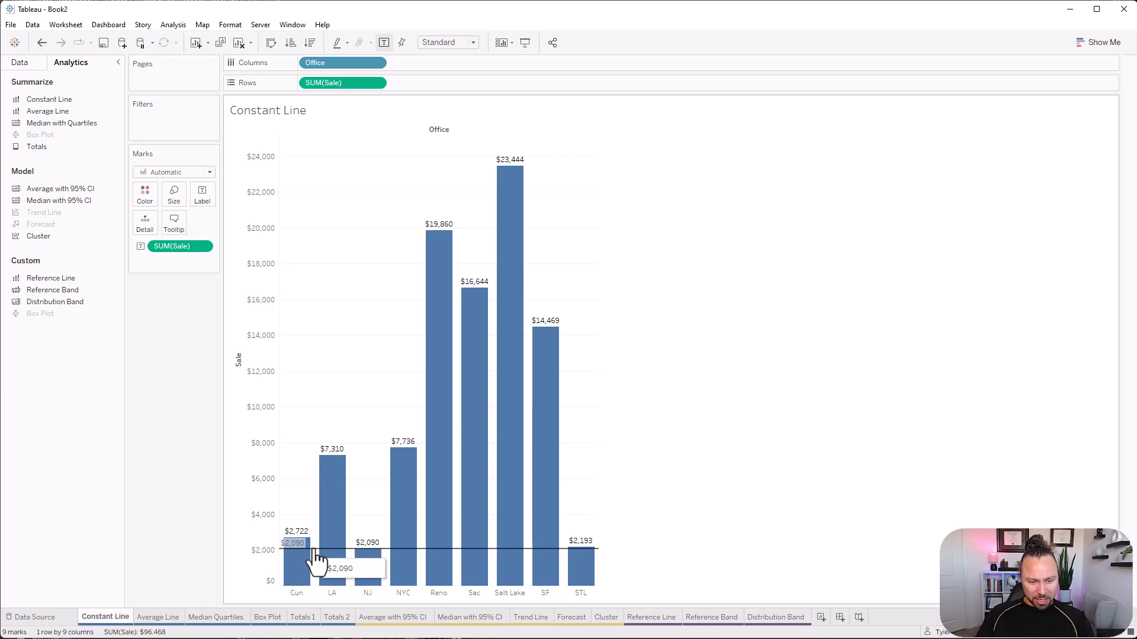
pyautogui.rightClick(316, 558)
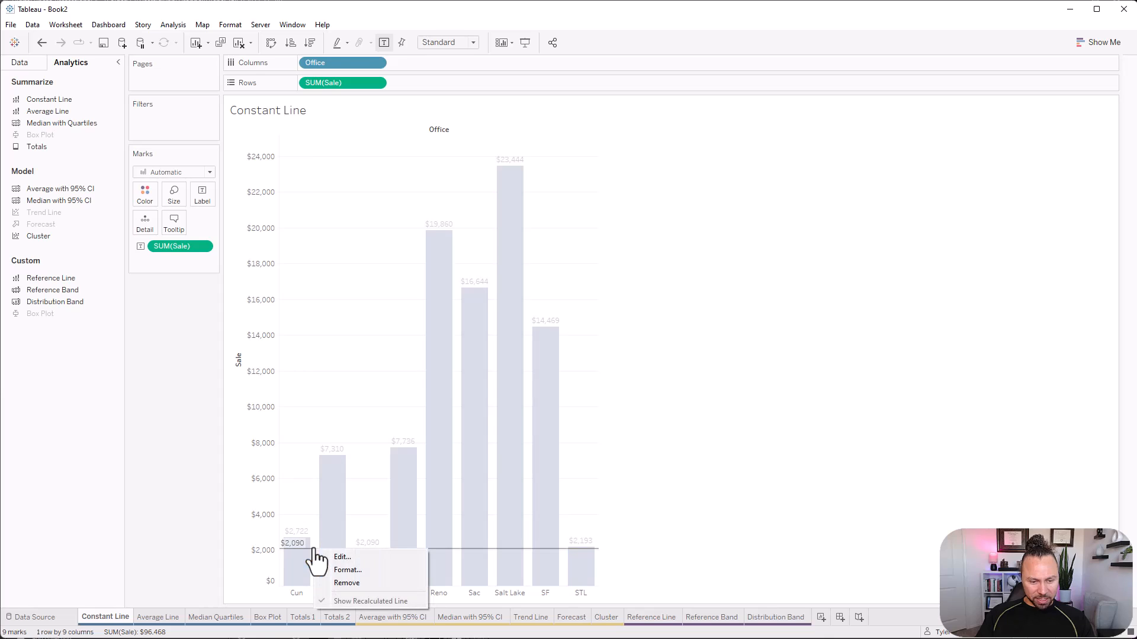
pyautogui.click(330, 565)
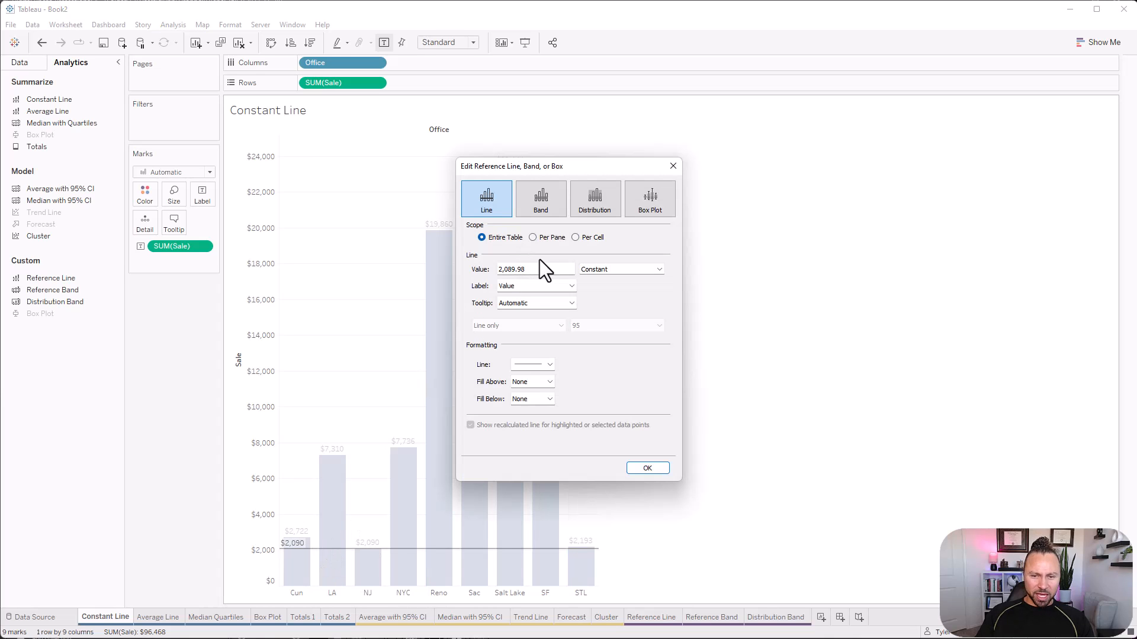
pyautogui.moveTo(543, 269); pyautogui.dragTo(442, 251)
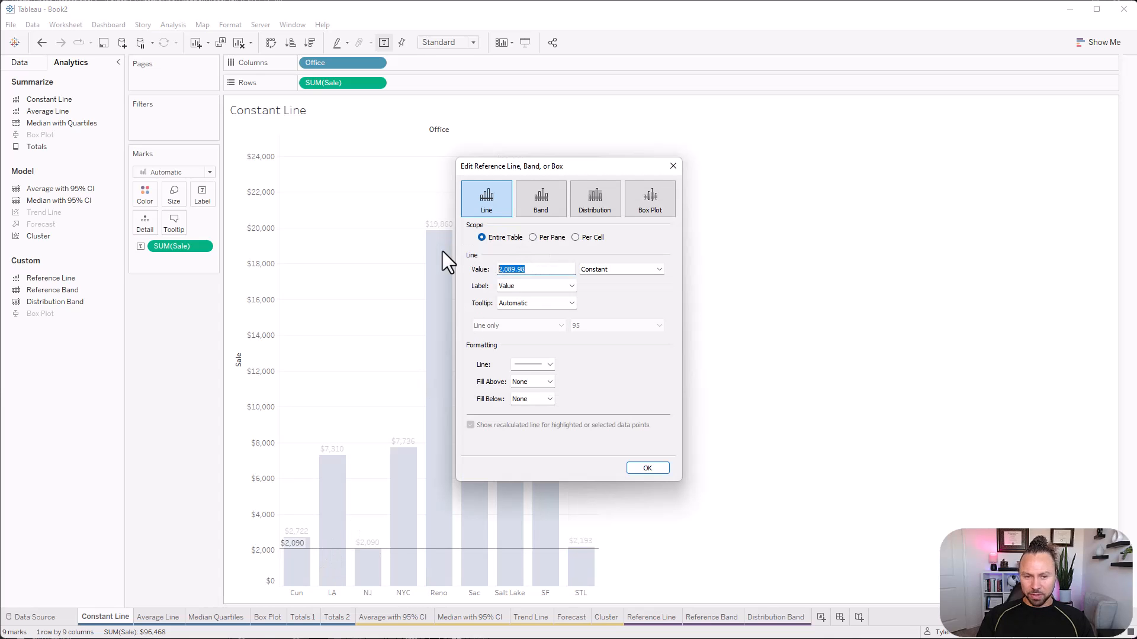
pyautogui.write('10000')
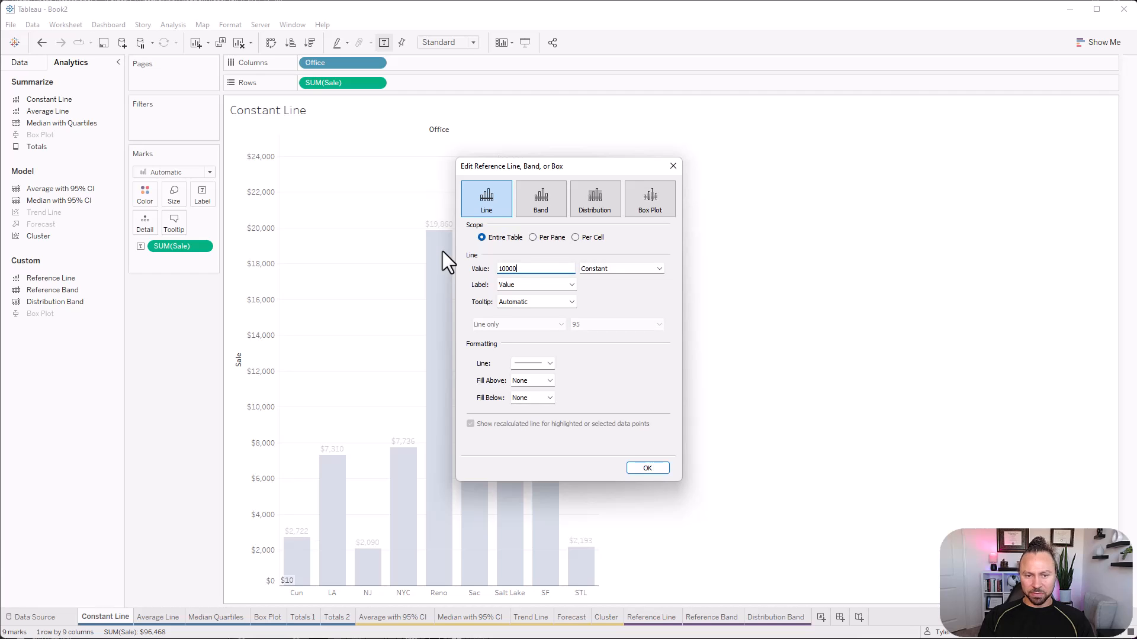
pyautogui.click(545, 285)
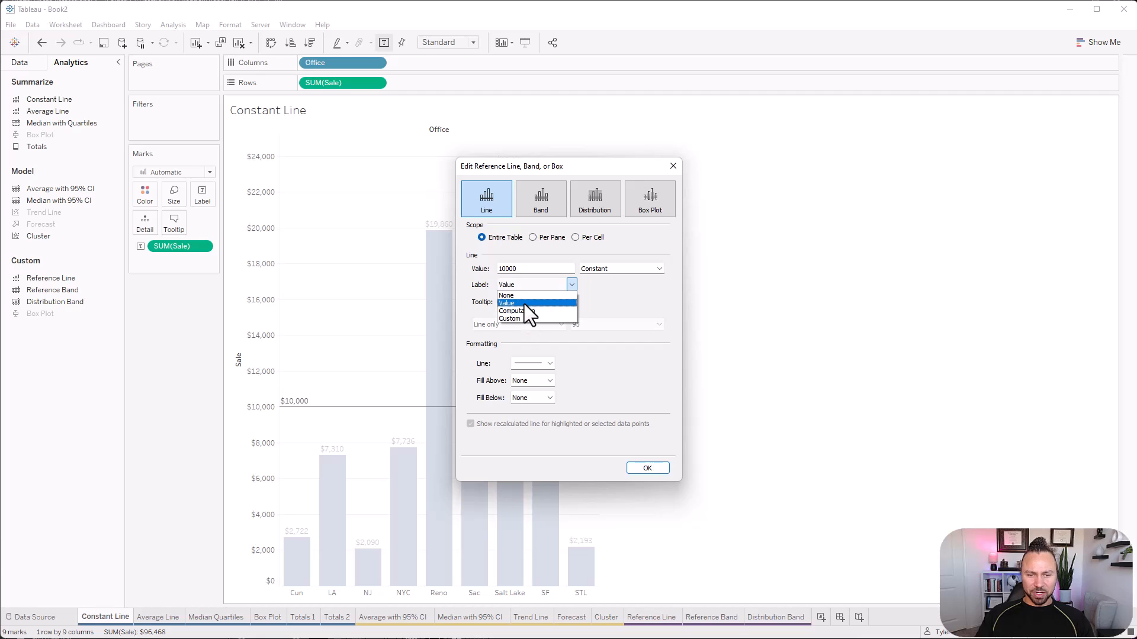
pyautogui.click(524, 303)
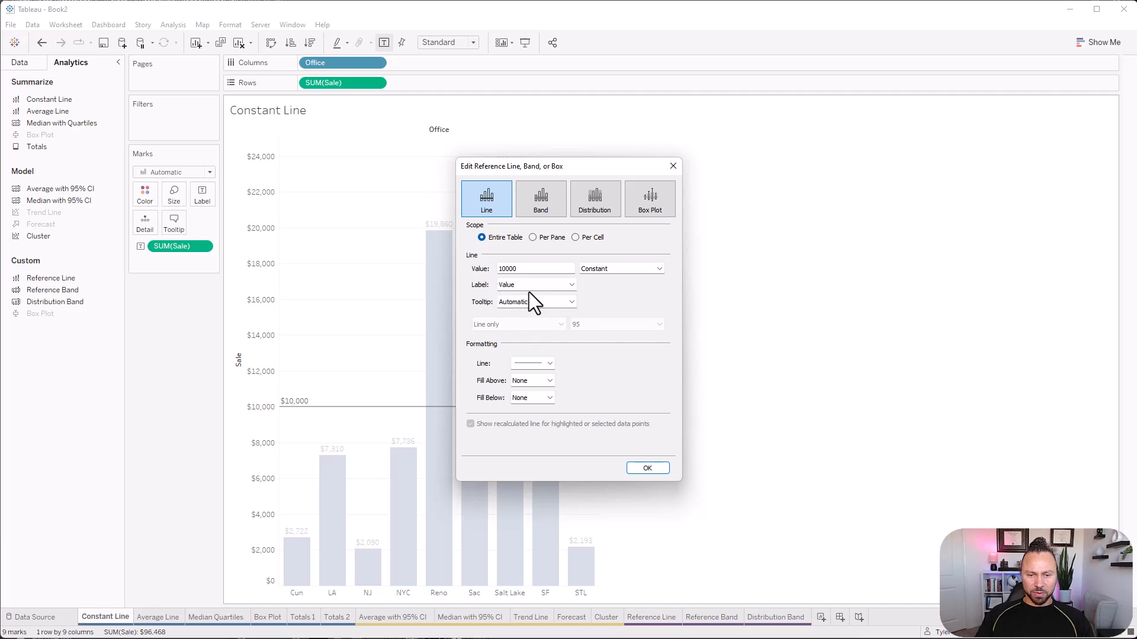
pyautogui.click(647, 468)
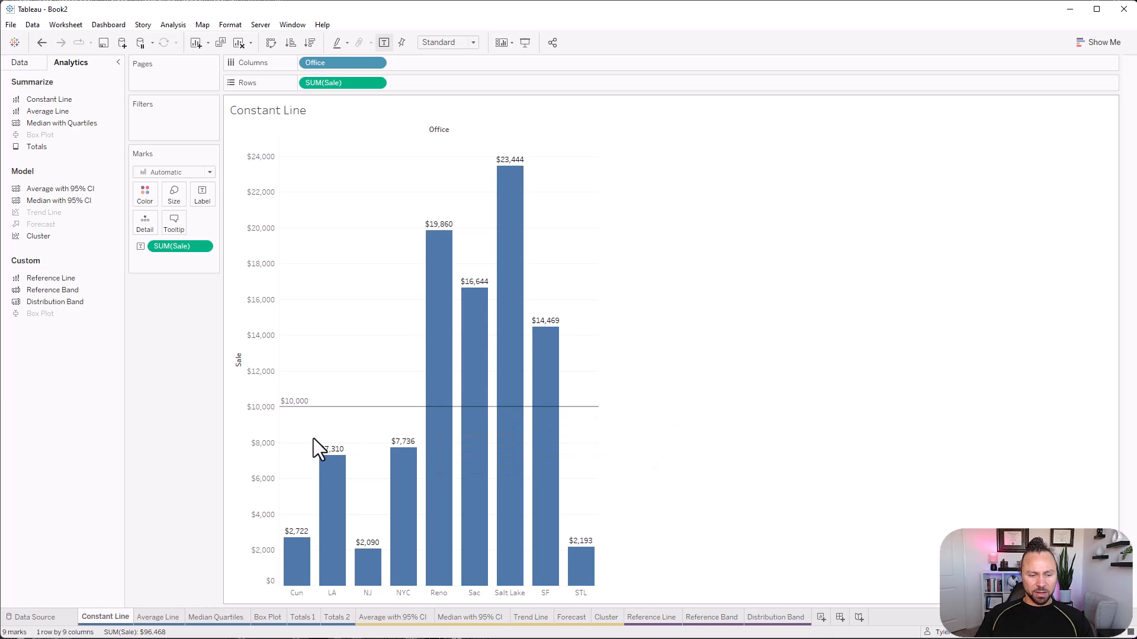
pyautogui.moveTo(550, 423)
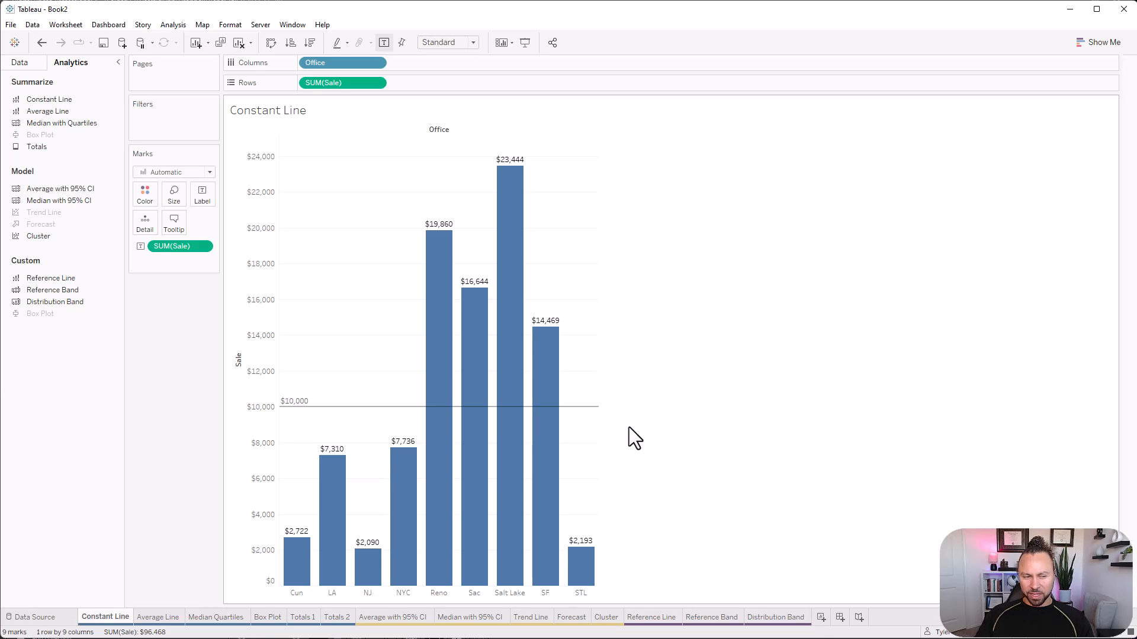
pyautogui.moveTo(561, 359)
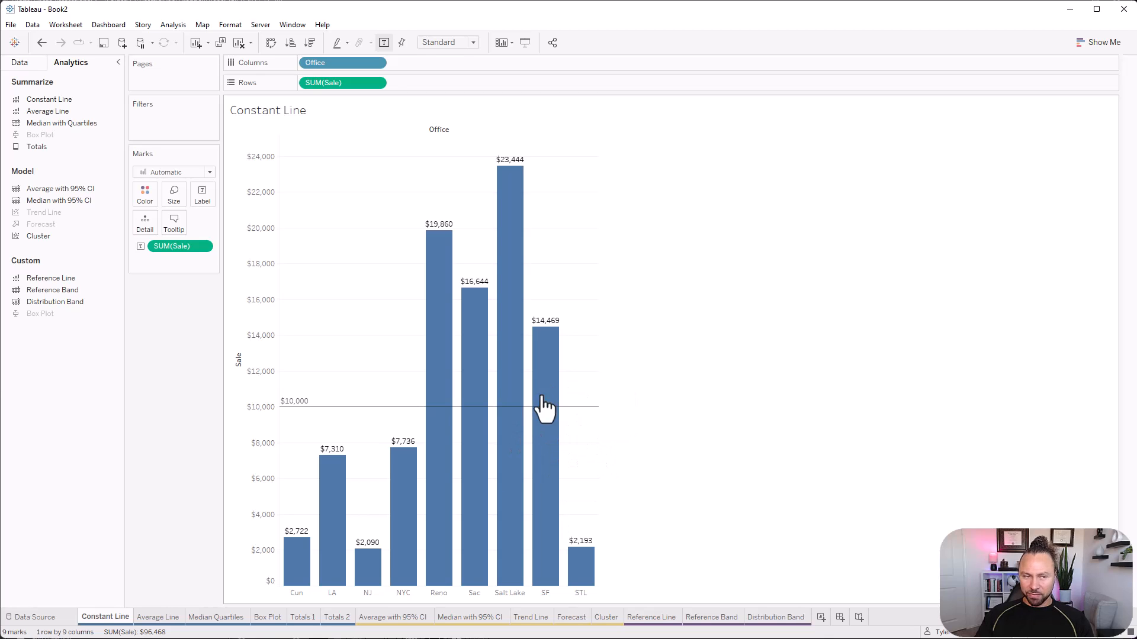
# Create a calculated field named >10k.
pyautogui.click(16, 62)
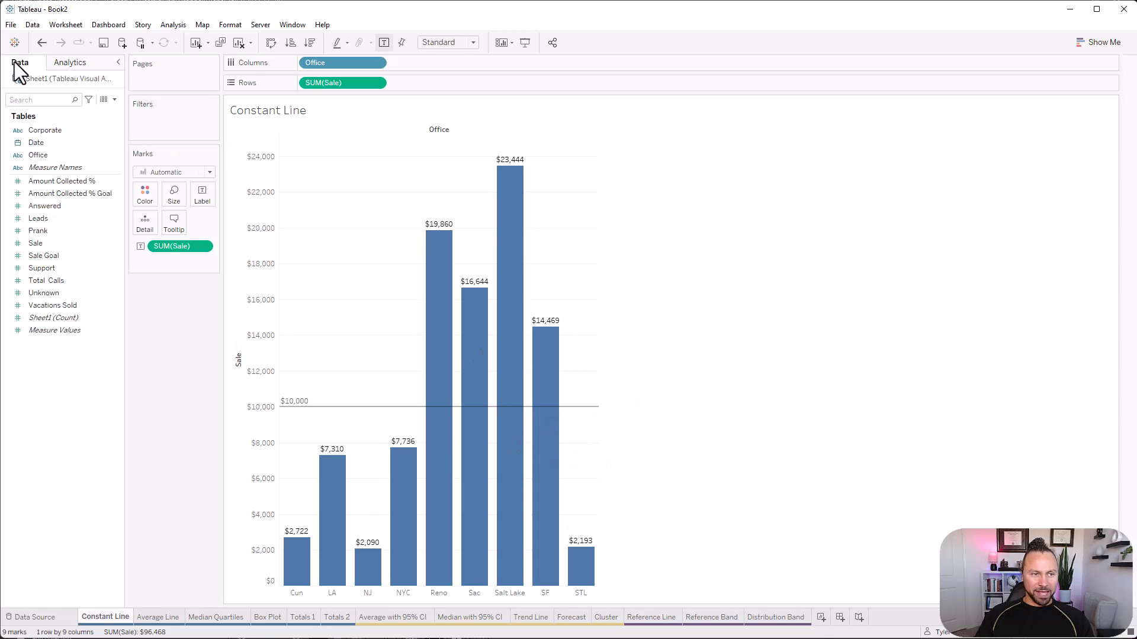
pyautogui.click(114, 99)
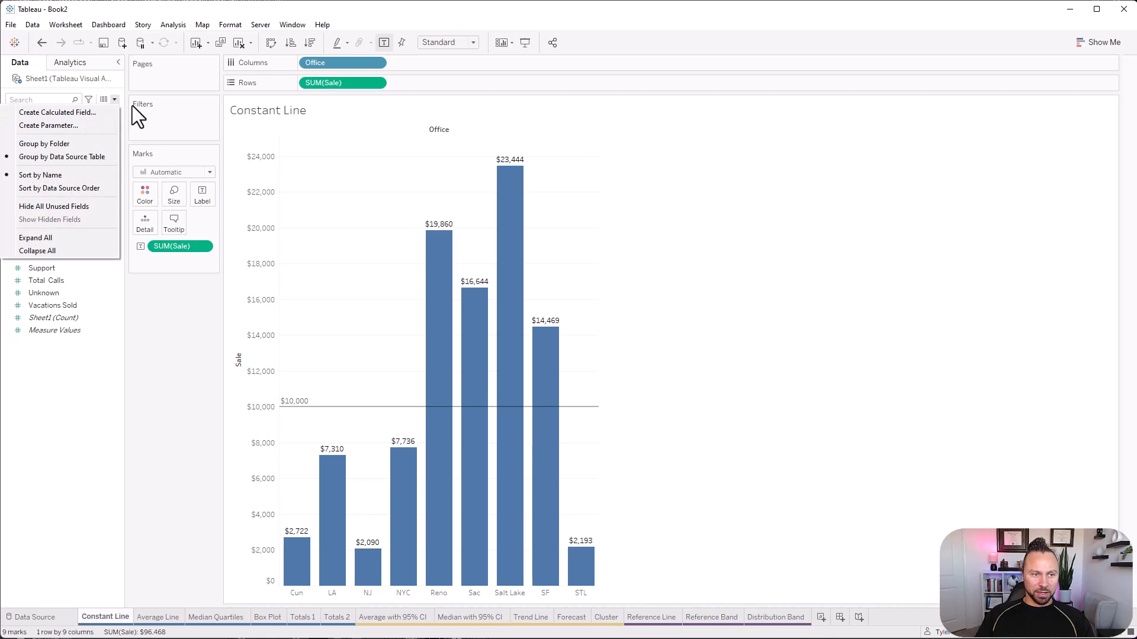
pyautogui.click(115, 98)
pyautogui.click(115, 99)
pyautogui.click(94, 112)
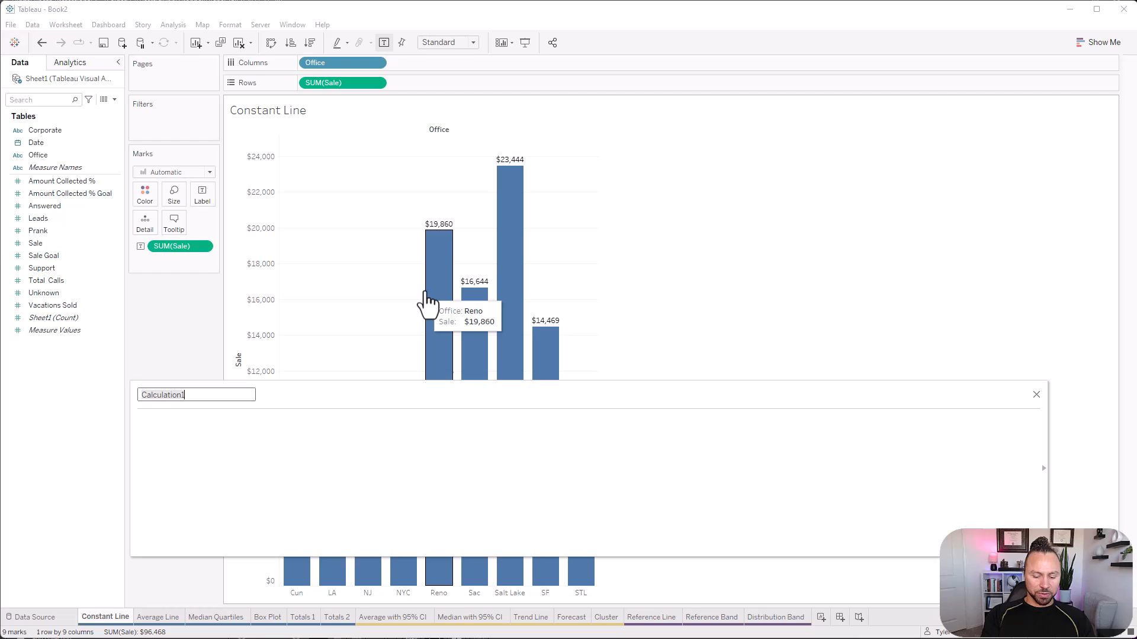
pyautogui.write('>10k')
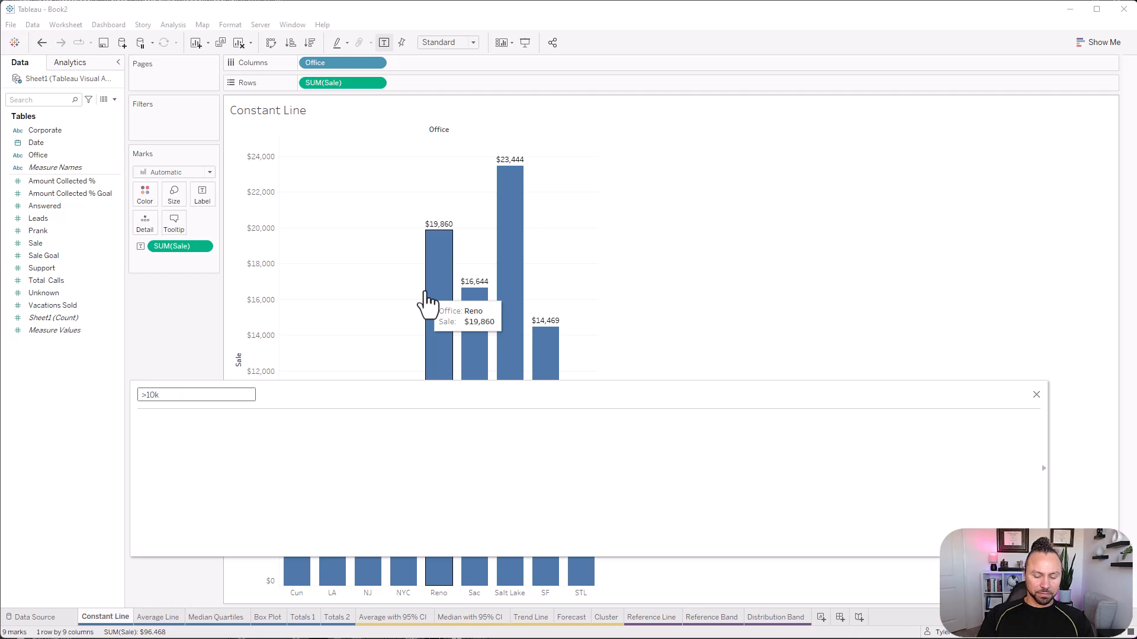
# Define the >10k calculation as SUM([Sale])>10000 and save the calculated field.
pyautogui.press('Tab')
pyautogui.write('sum')
pyautogui.press('Return')
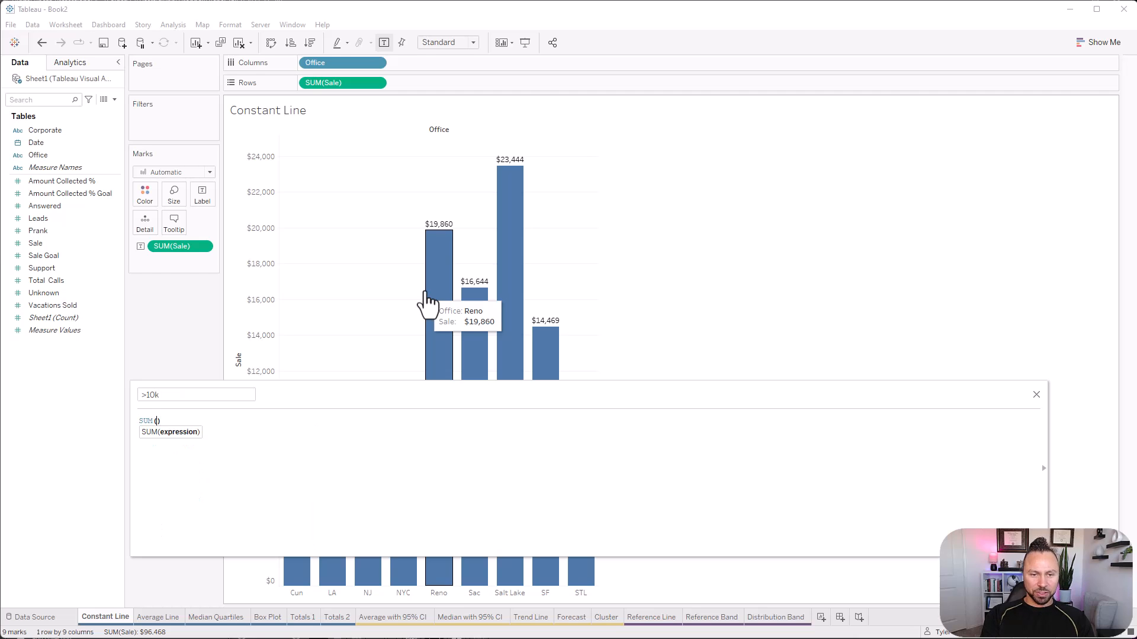
pyautogui.write('sum')
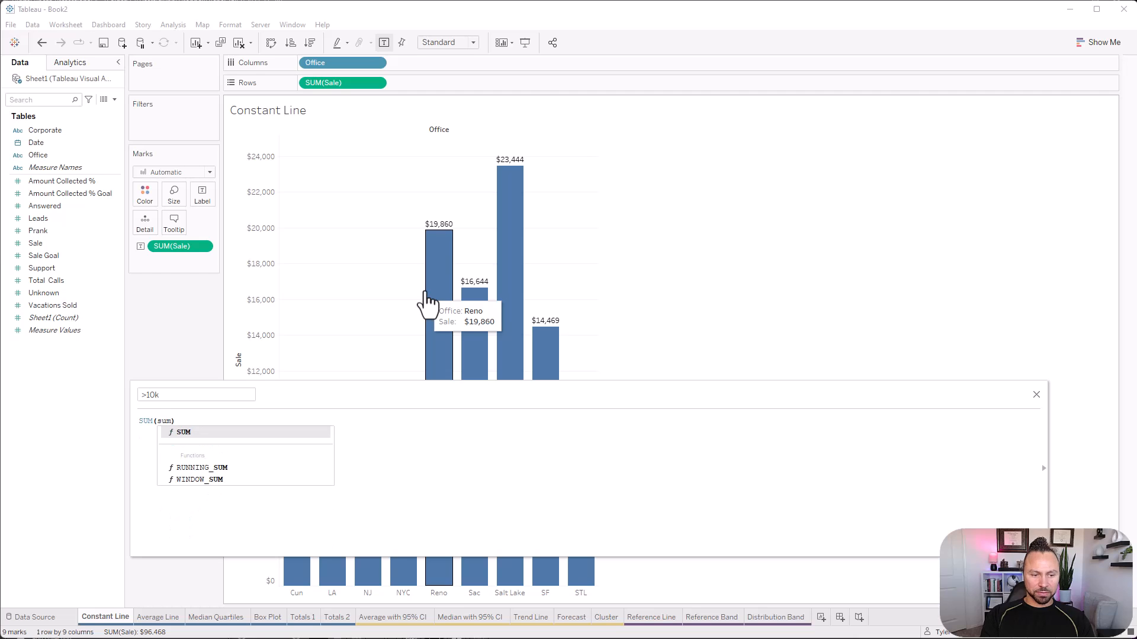
pyautogui.press('BackSpace')
pyautogui.press('BackSpace')
pyautogui.write('a')
pyautogui.press('Return')
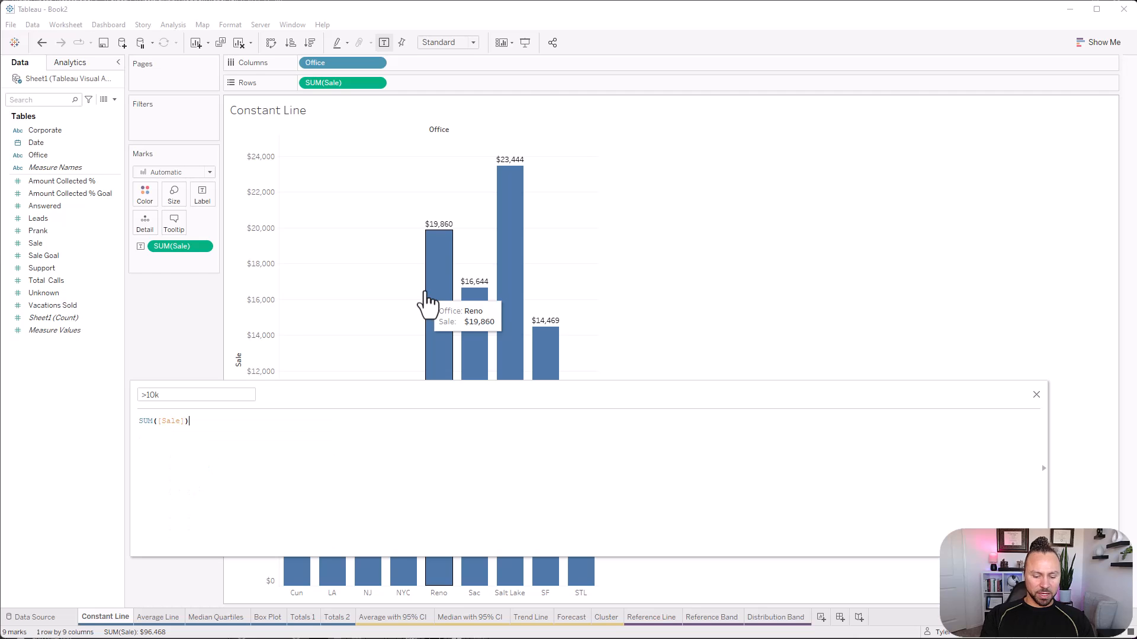
pyautogui.write('>10000')
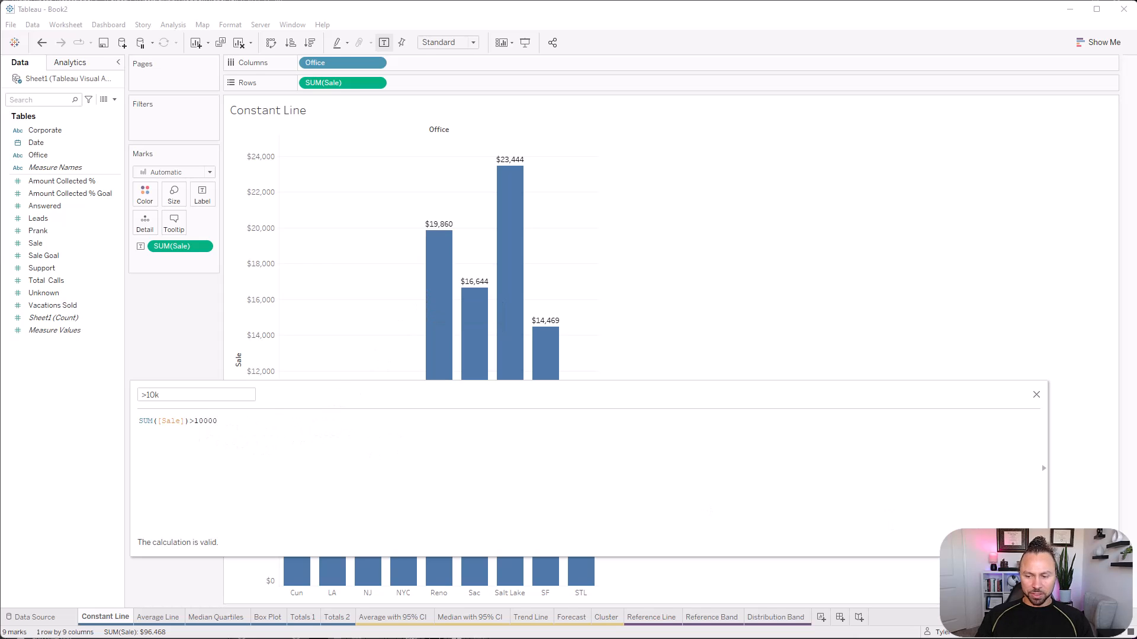
pyautogui.click(1020, 542)
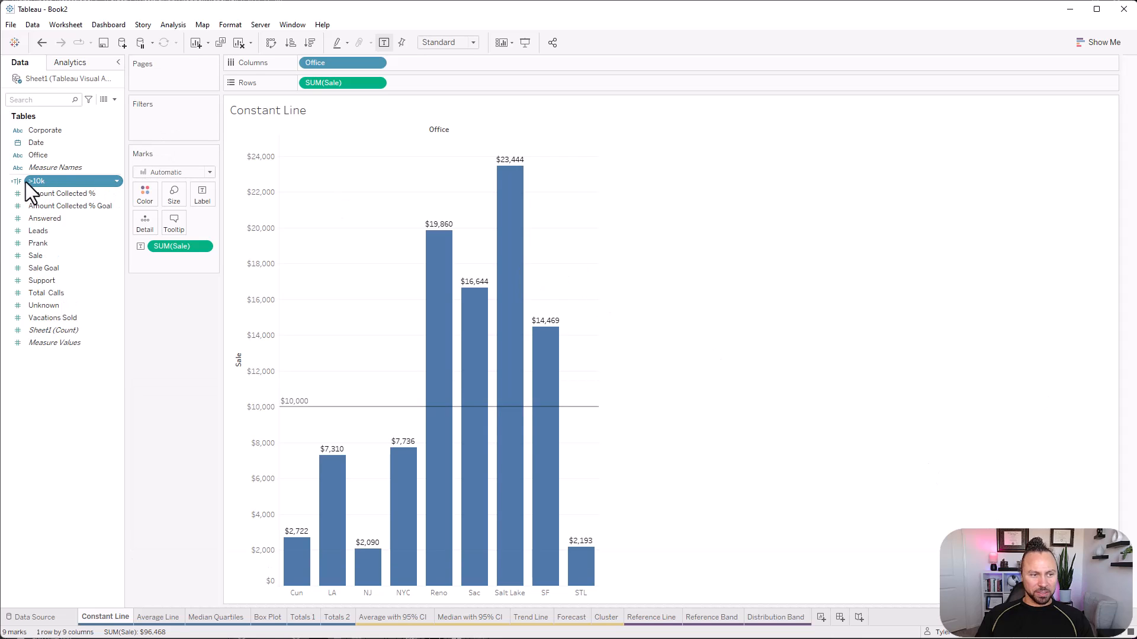
# Colour the office bars by the >10k field and assign teal to its True value.
pyautogui.moveTo(42, 186); pyautogui.dragTo(151, 194)
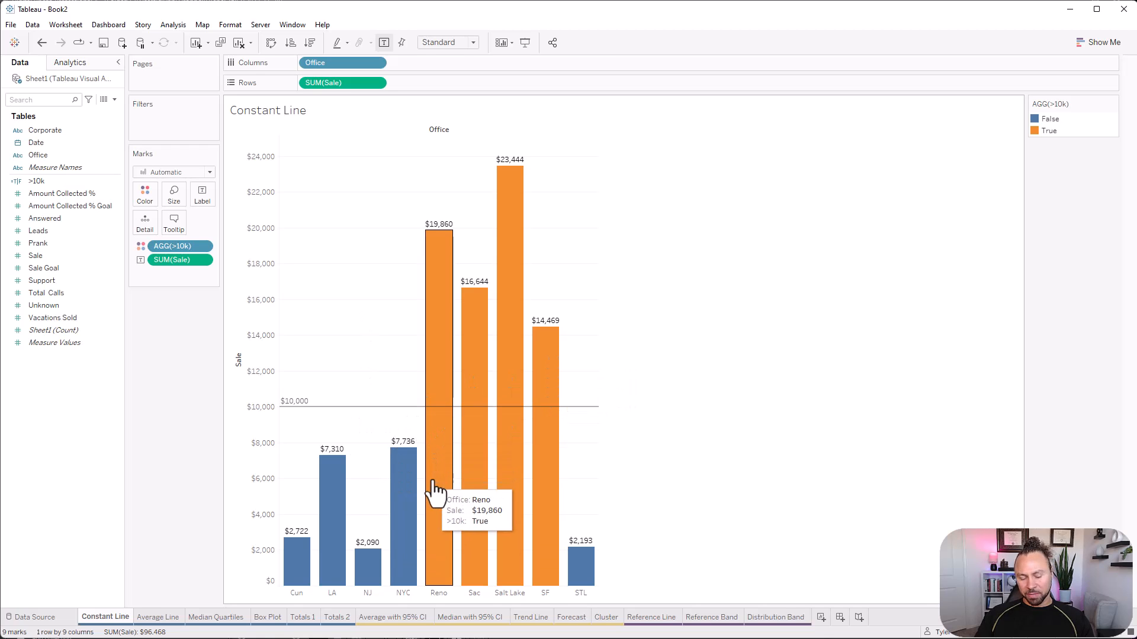
pyautogui.click(138, 198)
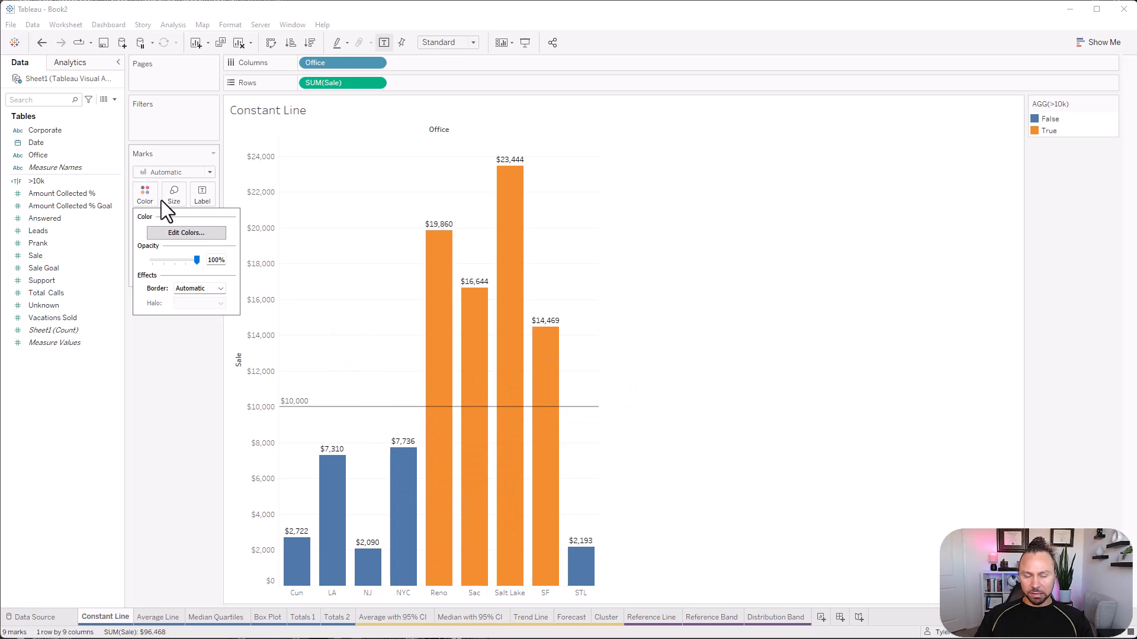
pyautogui.click(198, 234)
pyautogui.click(614, 321)
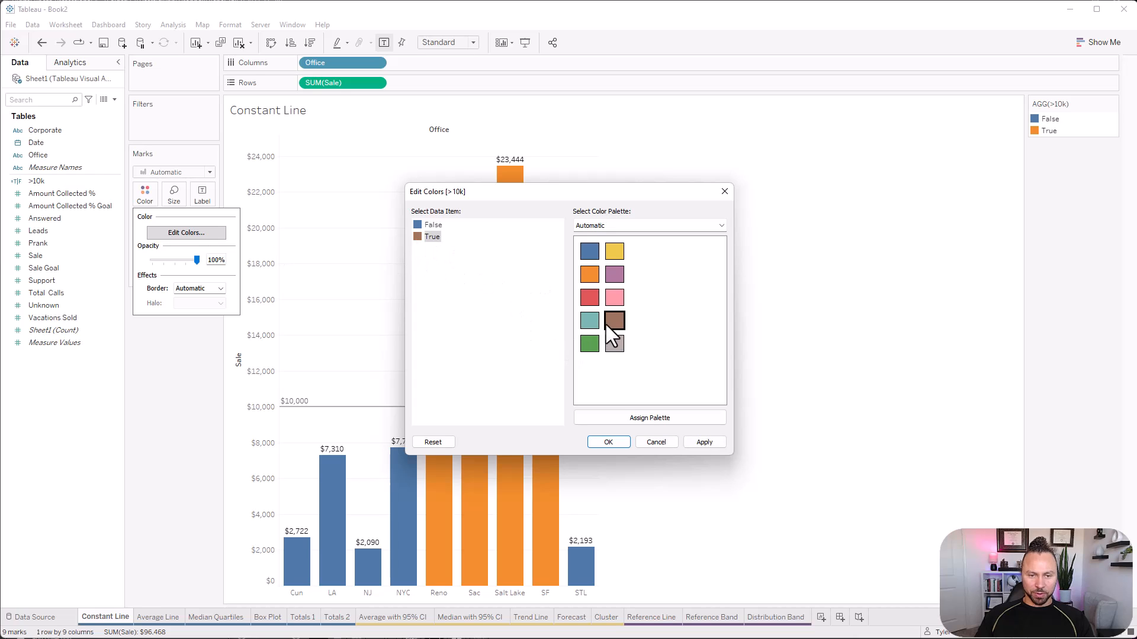
pyautogui.click(589, 320)
pyautogui.click(608, 442)
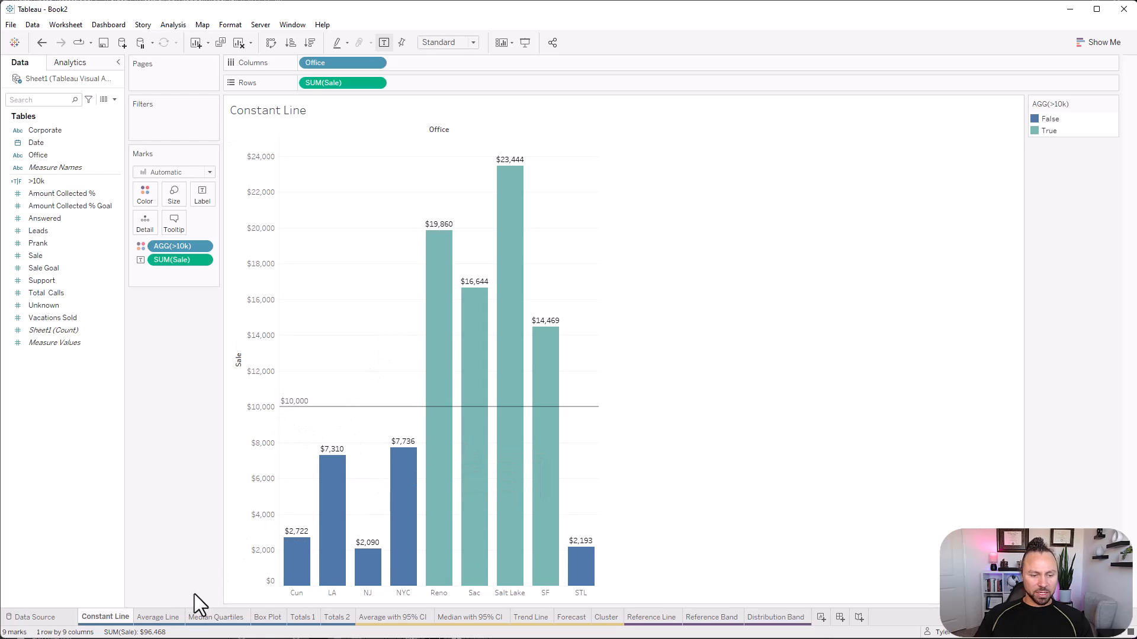
# On the Average Line sheet, build a bar chart of Sale by Office and swap its axes to make the bars vertical.
pyautogui.click(174, 613)
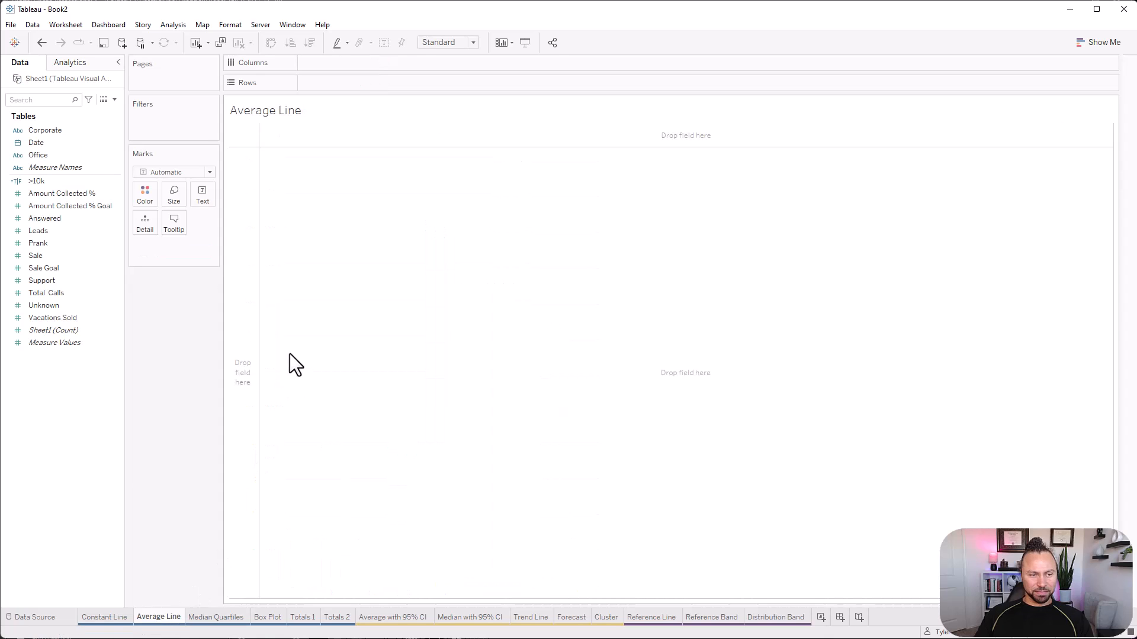
pyautogui.click(58, 155)
pyautogui.moveTo(59, 154); pyautogui.dragTo(346, 83)
pyautogui.click(43, 244)
pyautogui.moveTo(43, 255); pyautogui.dragTo(285, 170)
pyautogui.click(1096, 44)
pyautogui.click(1034, 130)
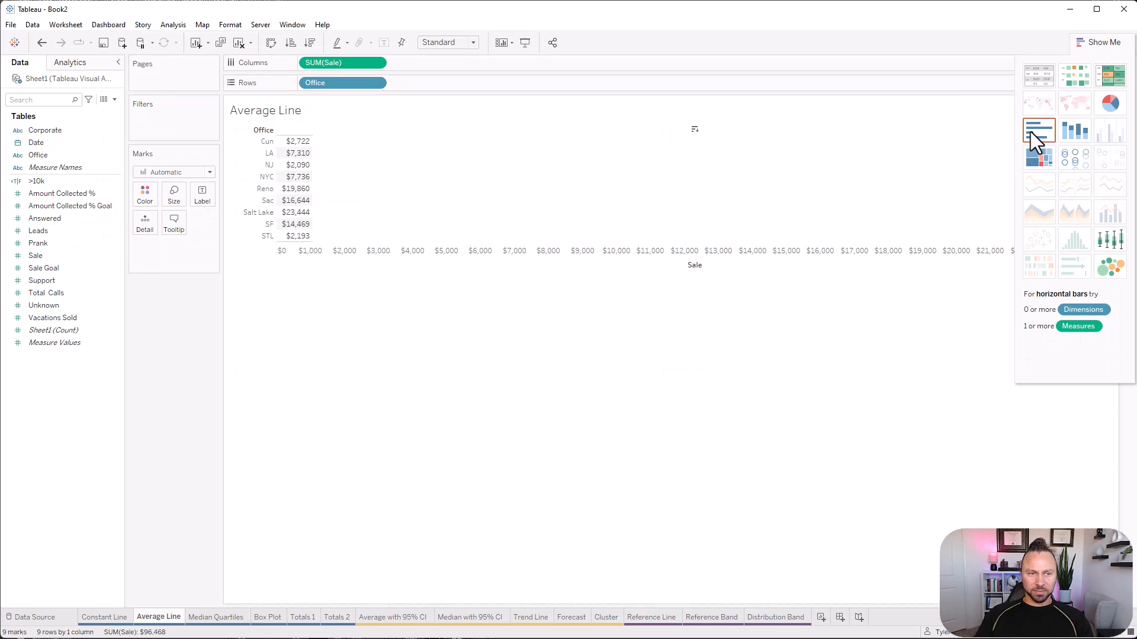
pyautogui.click(275, 44)
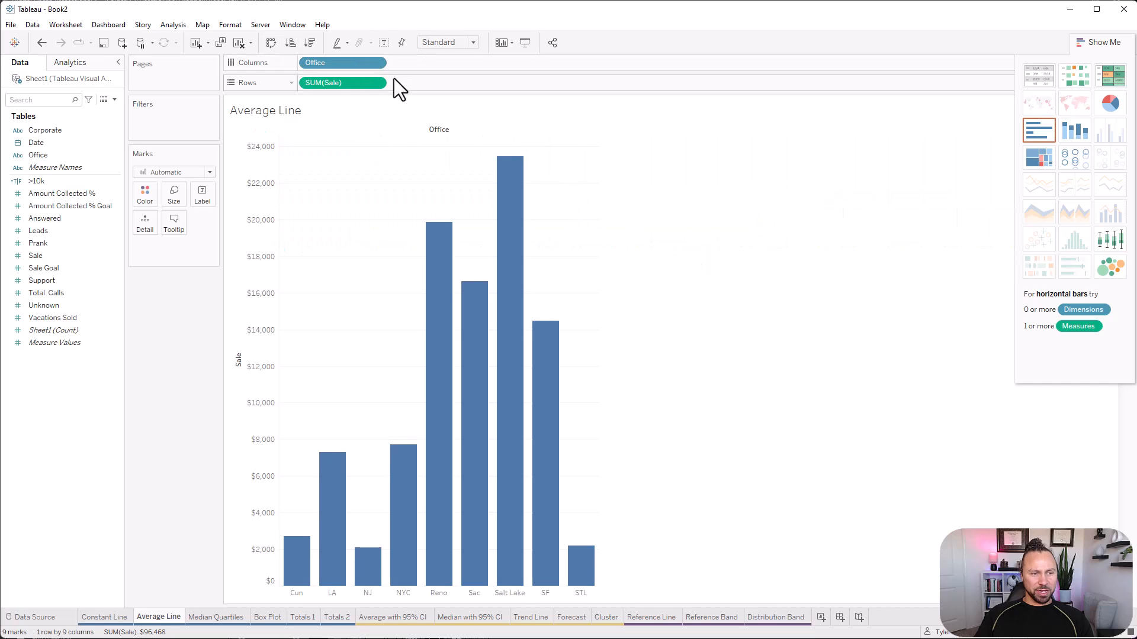
# Add an average line for Sale across the entire table.
pyautogui.click(75, 62)
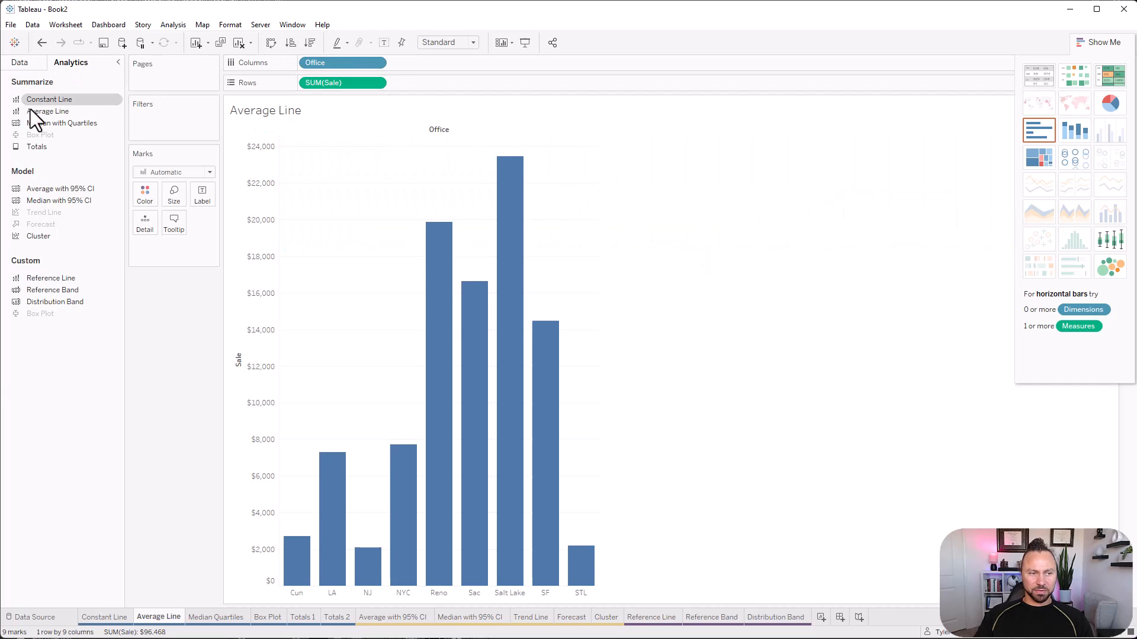
pyautogui.moveTo(35, 109); pyautogui.dragTo(364, 146)
pyautogui.moveTo(353, 154)
pyautogui.mouseDown()
pyautogui.moveTo(350, 171)
pyautogui.moveTo(346, 158)
pyautogui.moveTo(364, 155)
pyautogui.moveTo(340, 159)
pyautogui.moveTo(412, 168)
pyautogui.moveTo(370, 173)
pyautogui.moveTo(344, 160)
pyautogui.mouseUp()
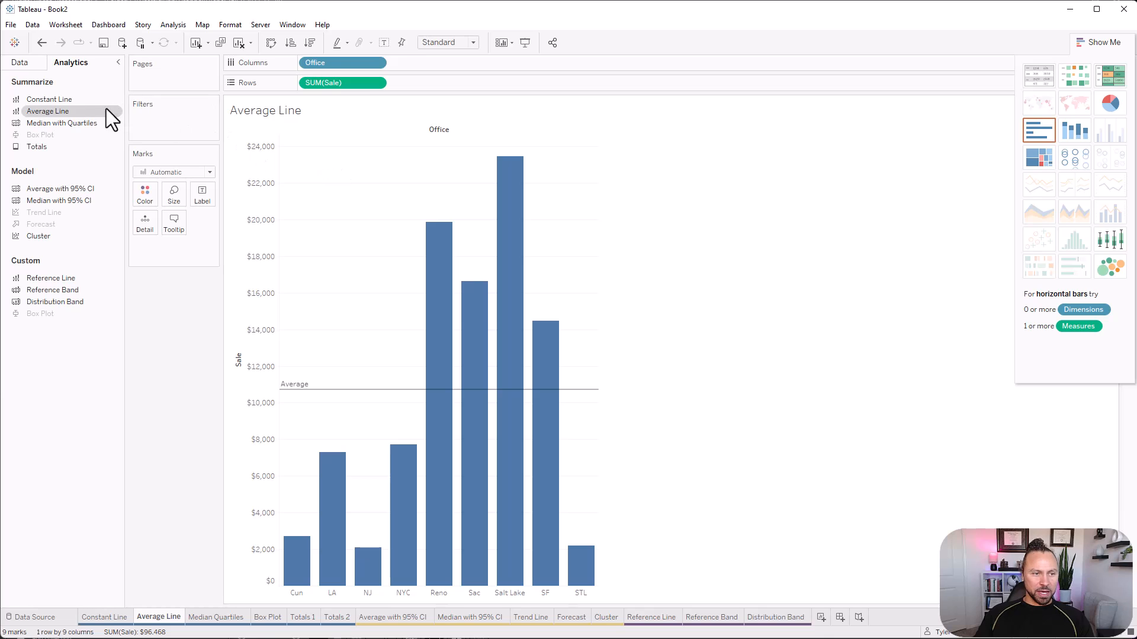
# Give the average line a custom label reading "Avg: <Value>".
pyautogui.moveTo(367, 393)
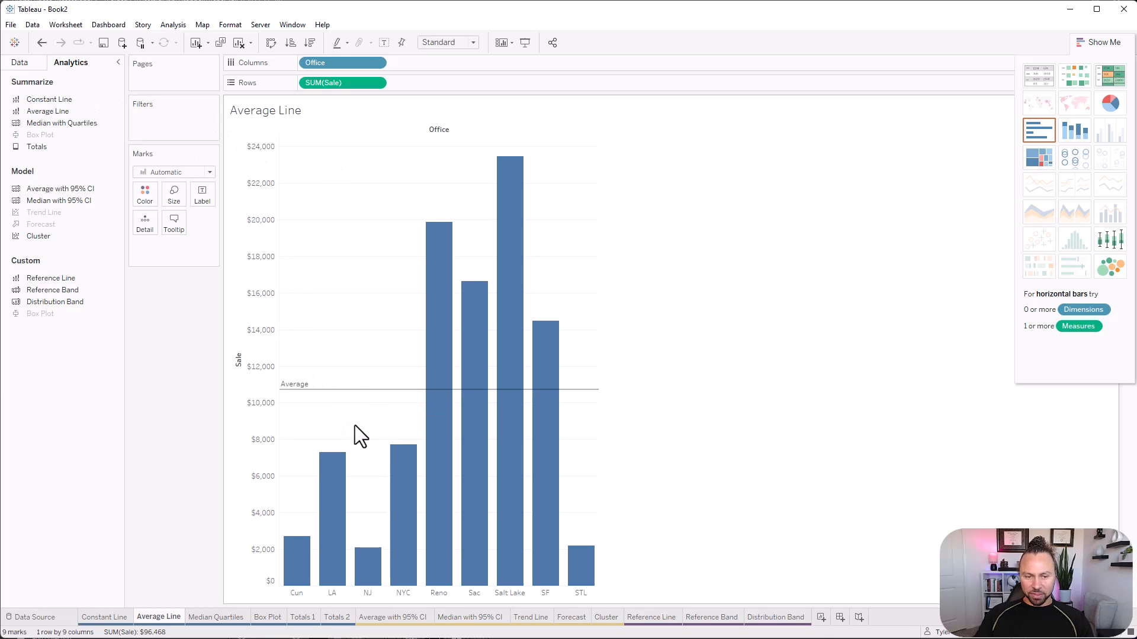
pyautogui.rightClick(369, 392)
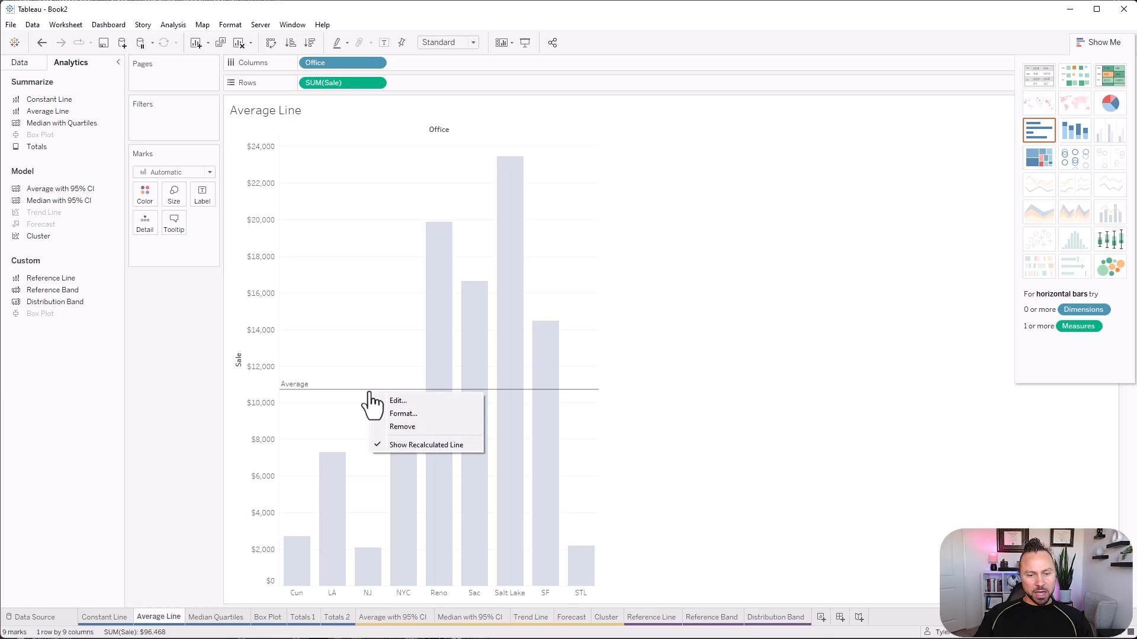
pyautogui.rightClick(335, 386)
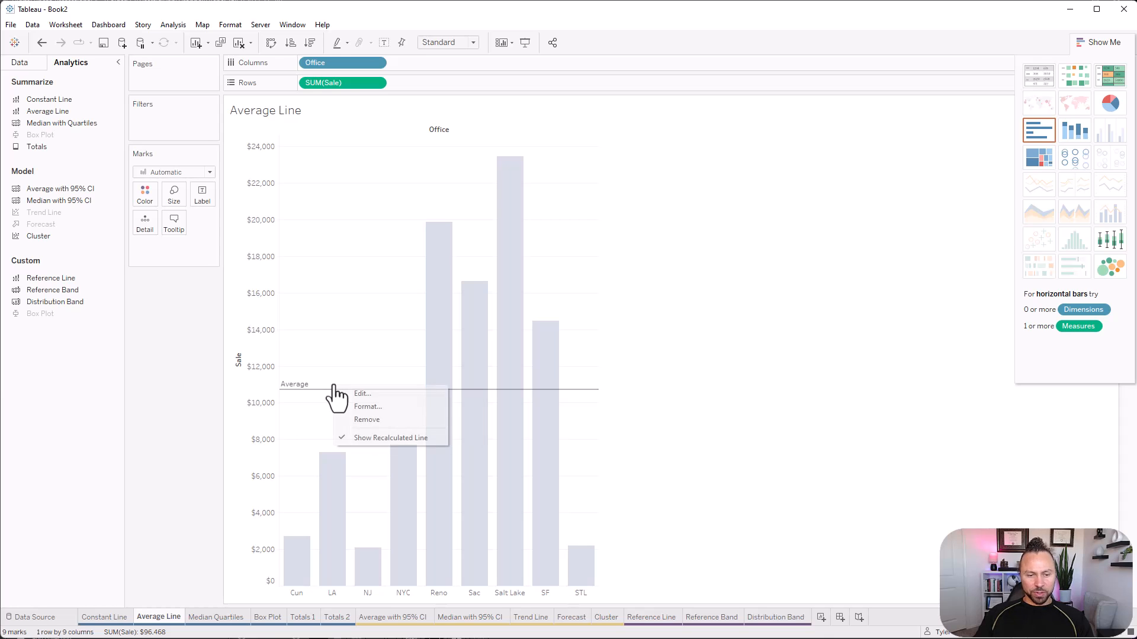
pyautogui.click(372, 392)
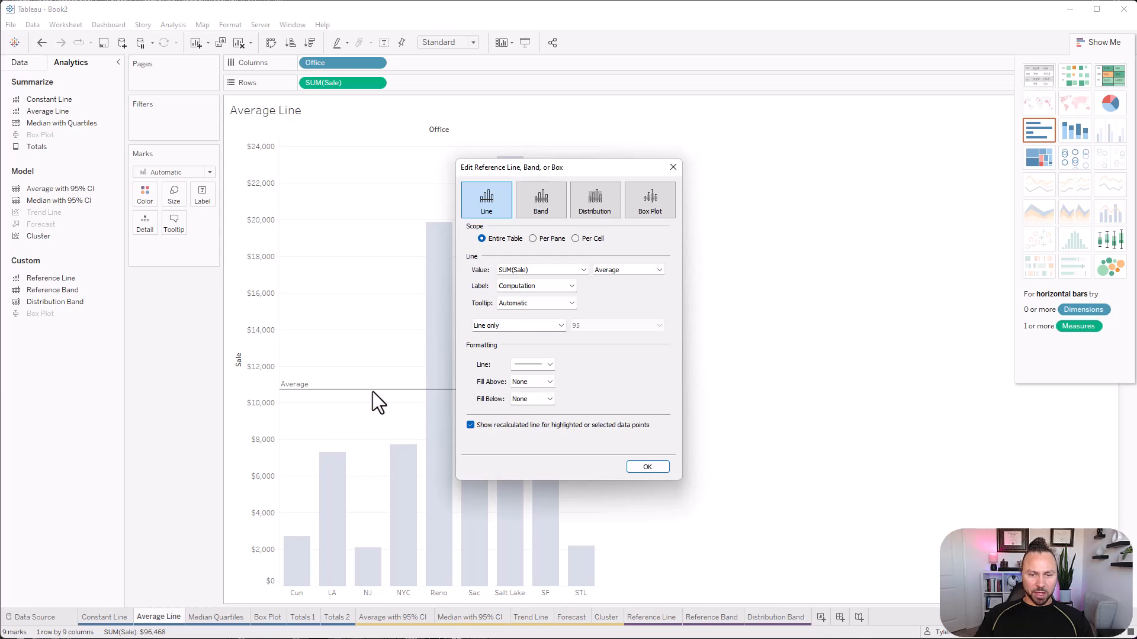
pyautogui.click(525, 285)
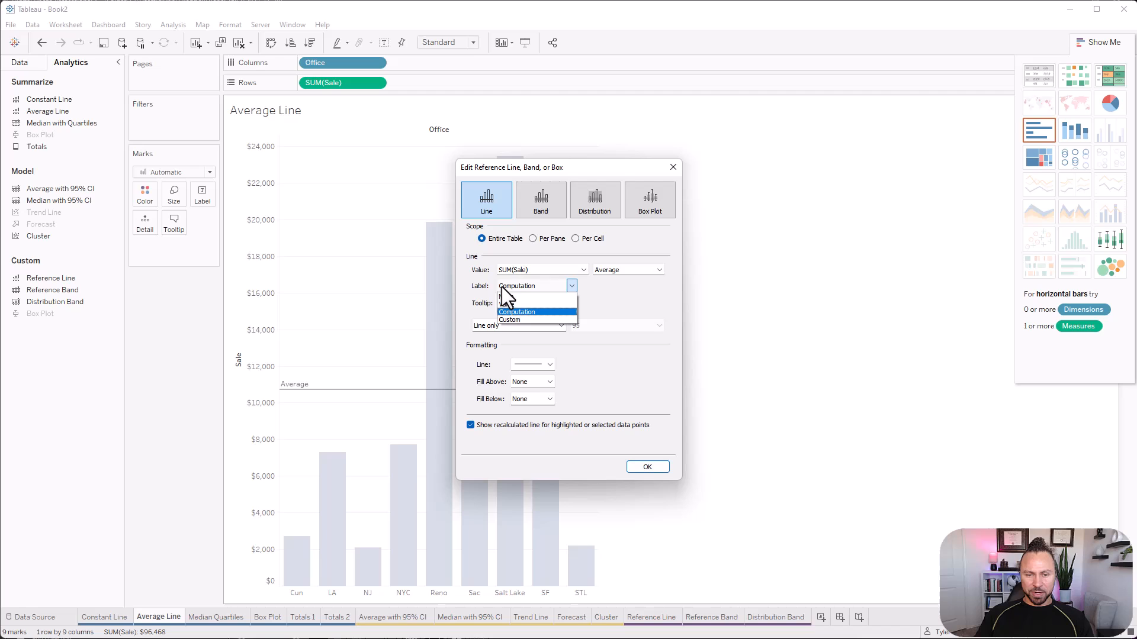
pyautogui.click(520, 321)
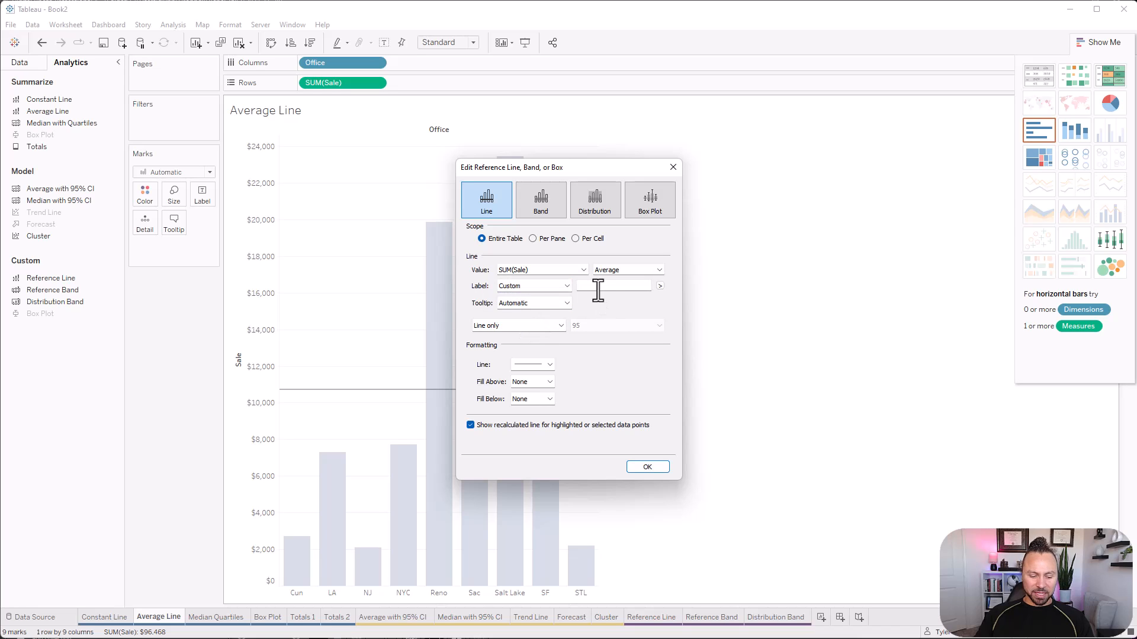
pyautogui.write('Avg:')
pyautogui.click(661, 286)
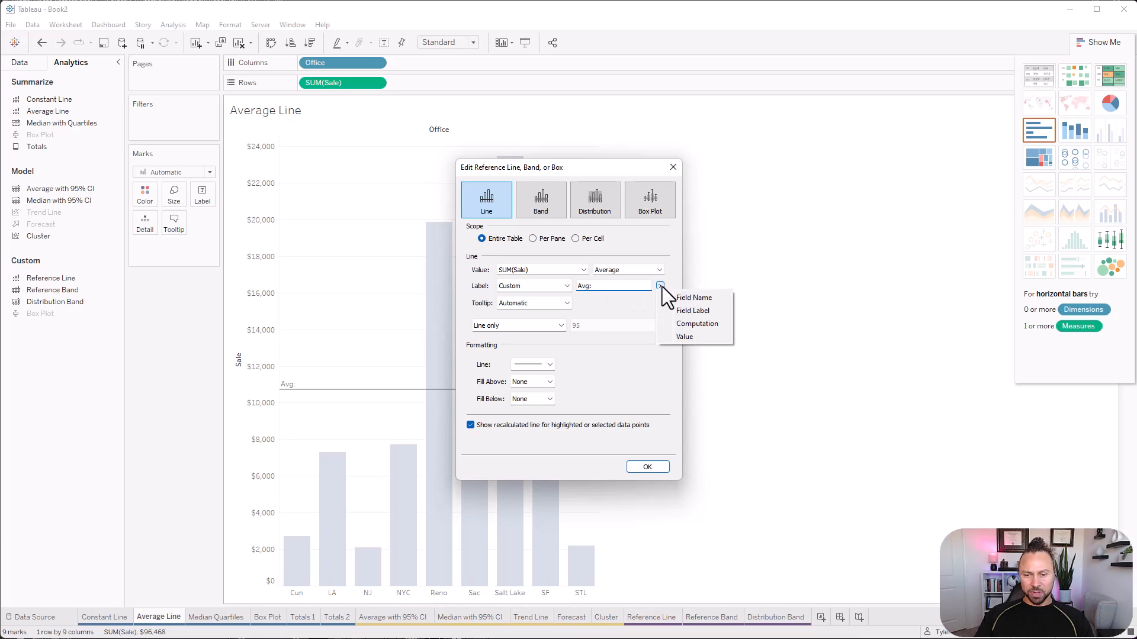
pyautogui.click(695, 335)
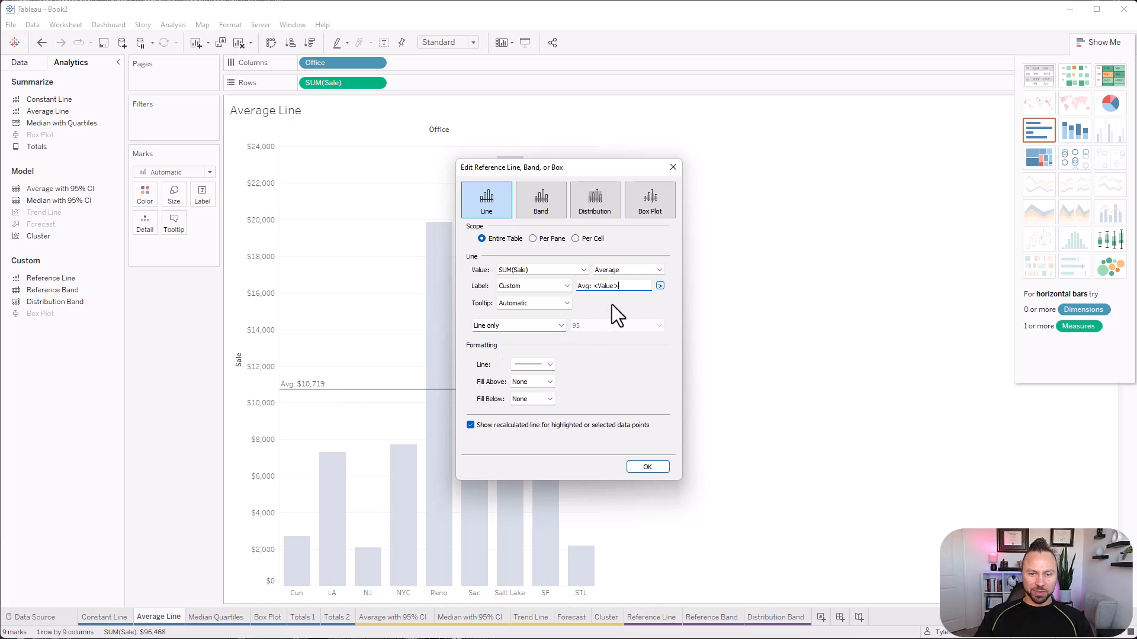
# Format the average line as a green dashed line in the second-thinnest weight and apply the settings.
pyautogui.click(532, 364)
pyautogui.click(554, 407)
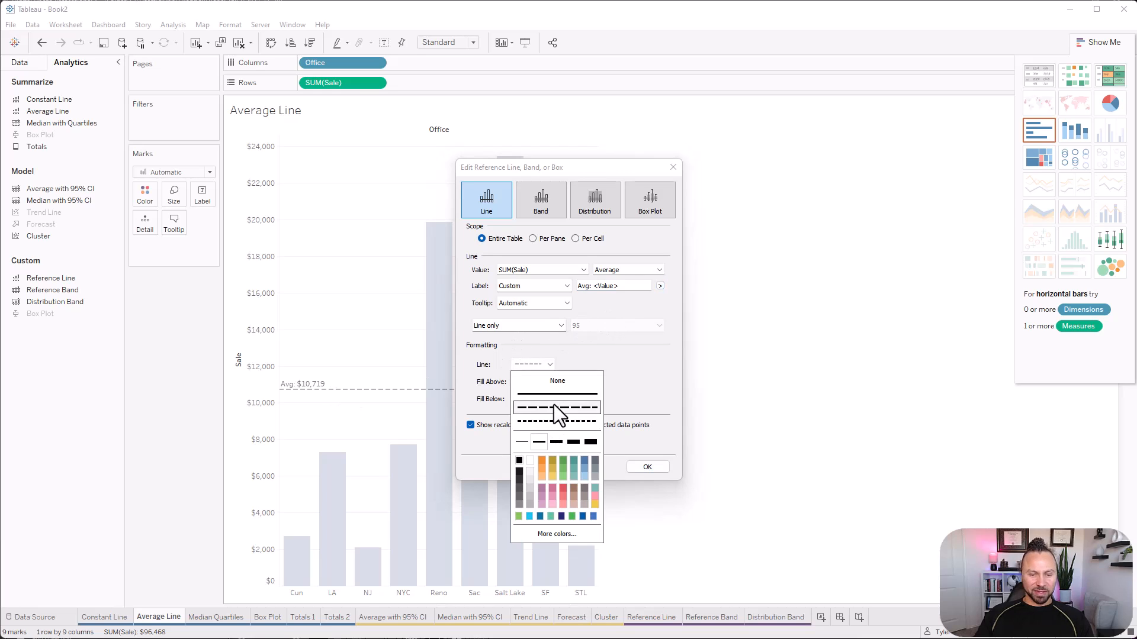
pyautogui.click(556, 441)
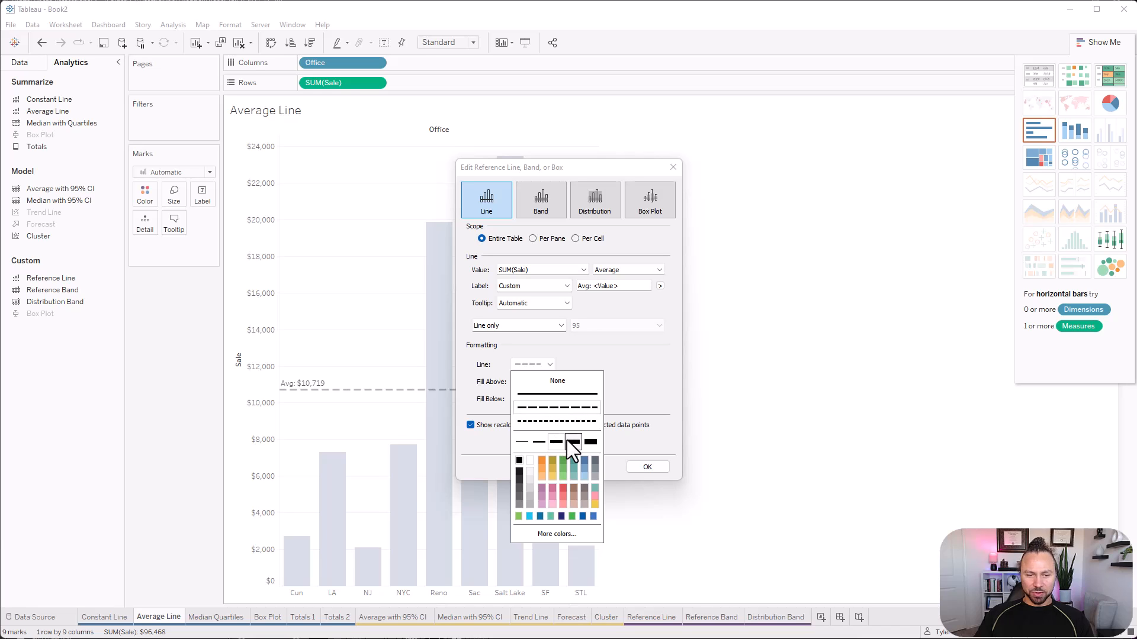
pyautogui.click(522, 442)
pyautogui.click(540, 442)
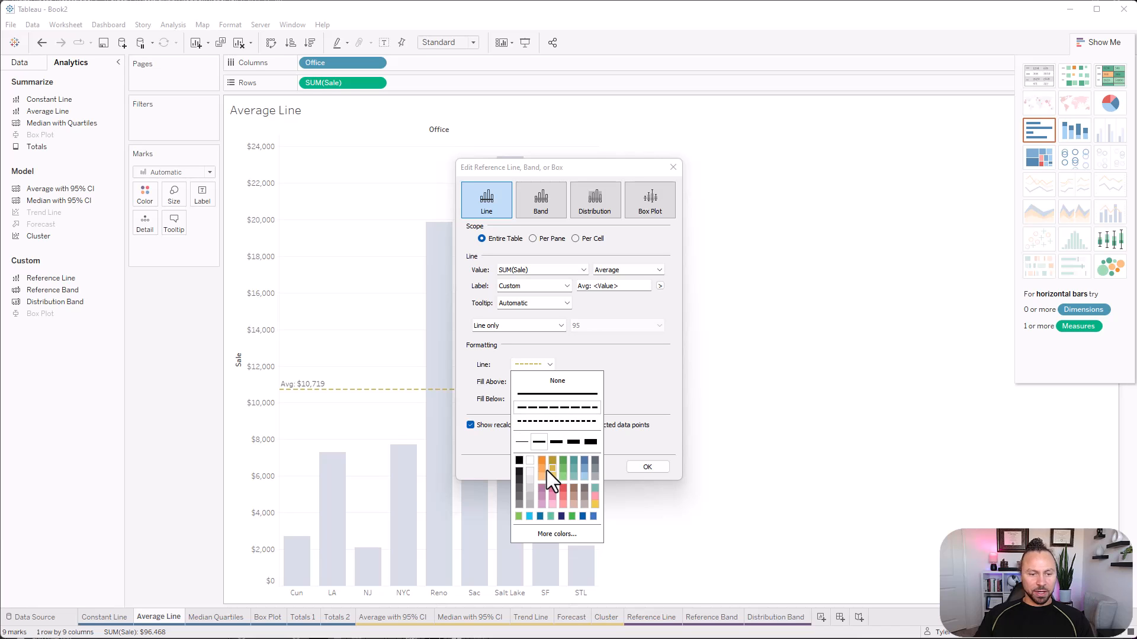
pyautogui.click(563, 467)
pyautogui.click(559, 361)
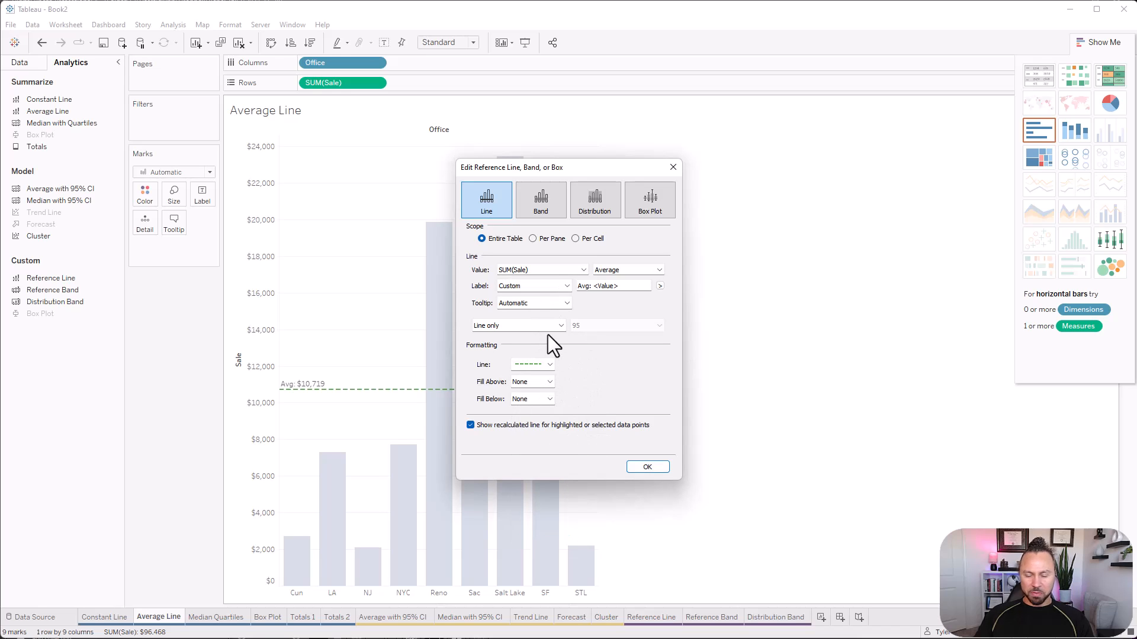
pyautogui.click(642, 466)
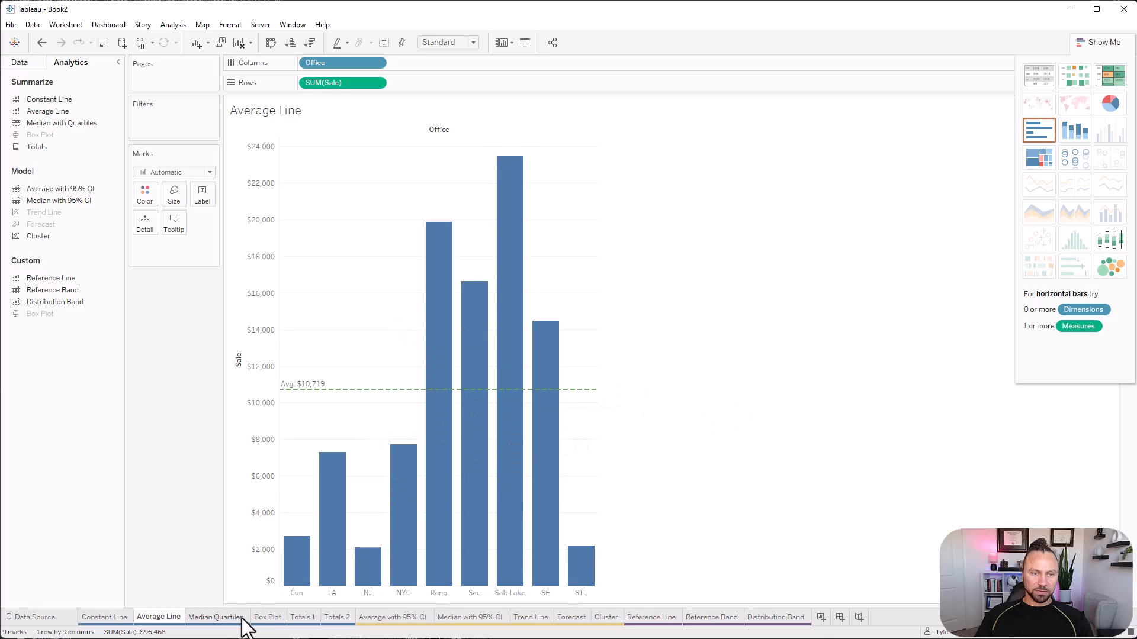
# On the Median Quartiles sheet, build a continuous line chart of Sale by Date at the Week Number level.
pyautogui.click(215, 617)
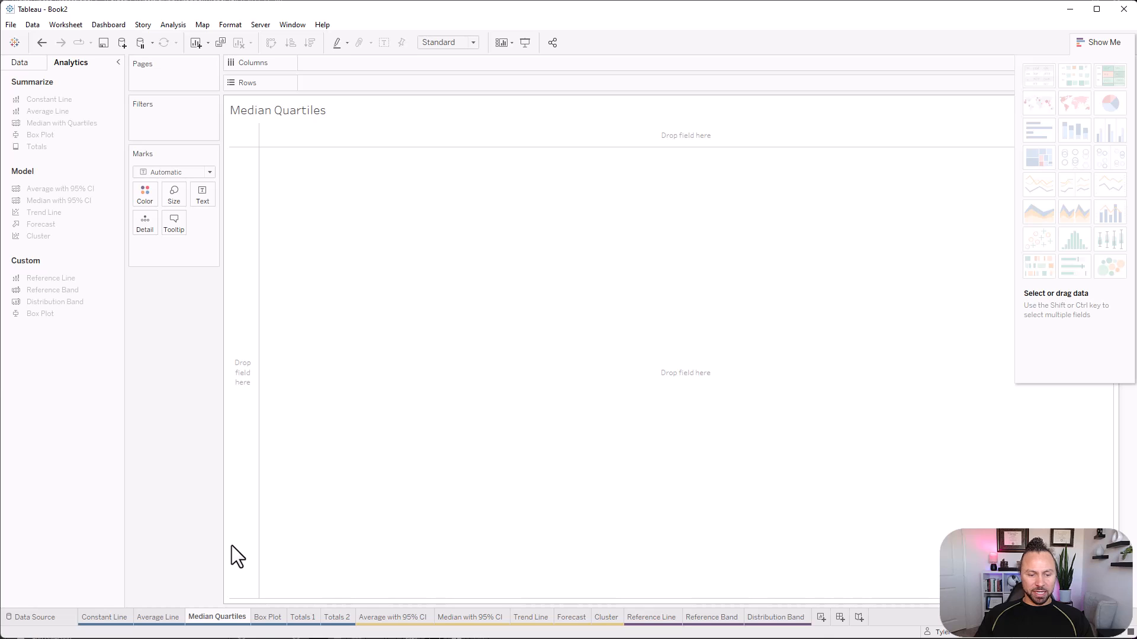
pyautogui.click(30, 67)
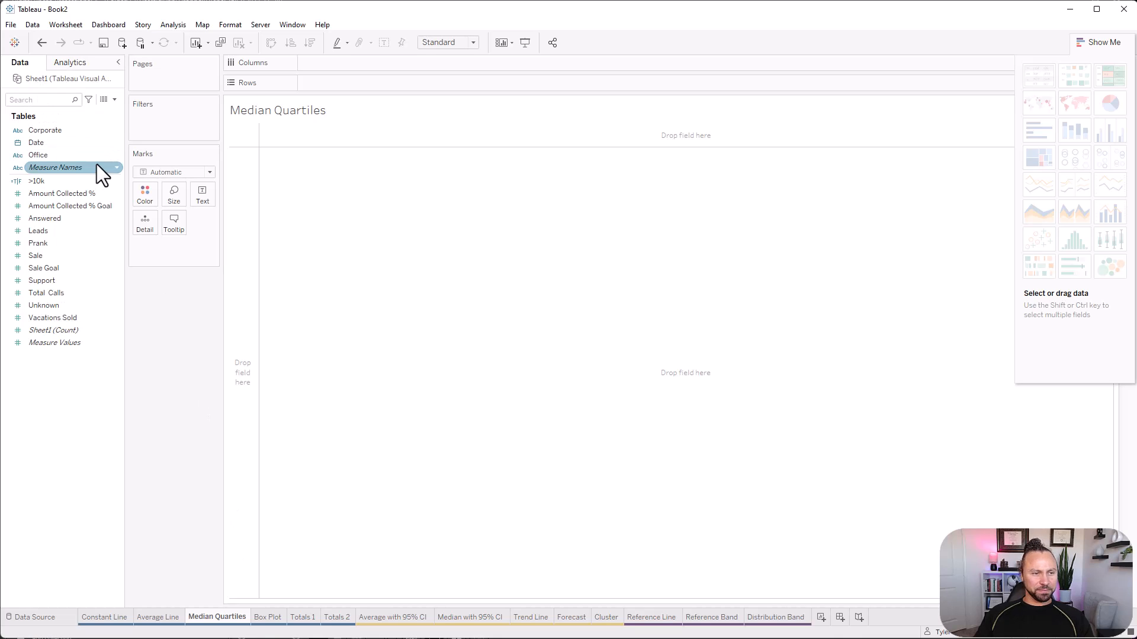
pyautogui.click(48, 144)
pyautogui.moveTo(40, 147); pyautogui.dragTo(333, 84)
pyautogui.moveTo(43, 255); pyautogui.dragTo(301, 160)
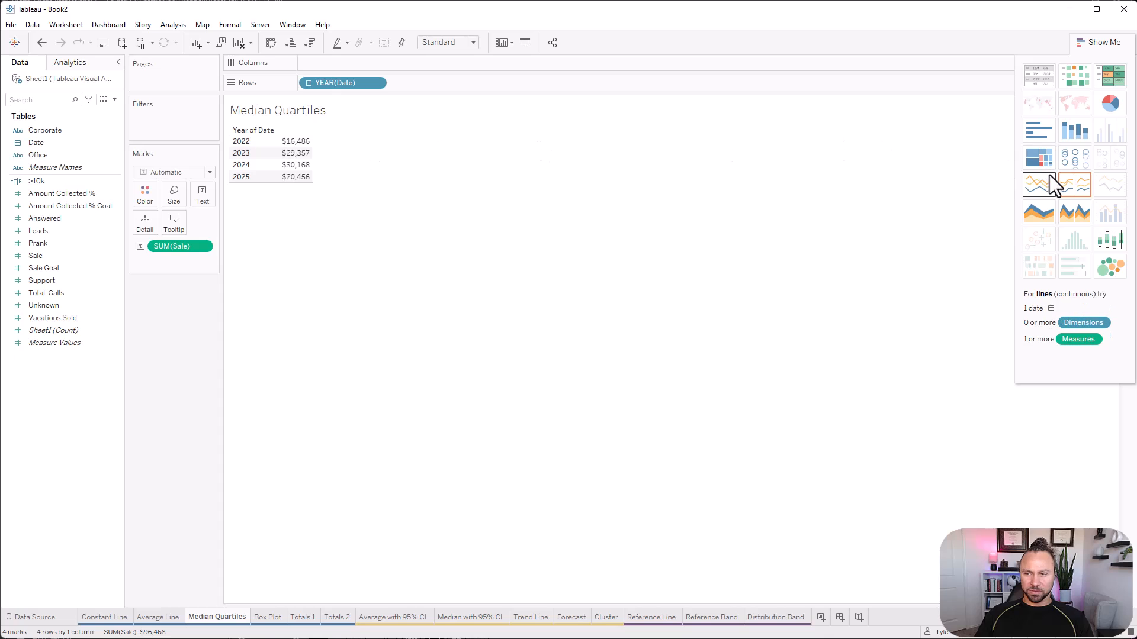
pyautogui.click(1053, 204)
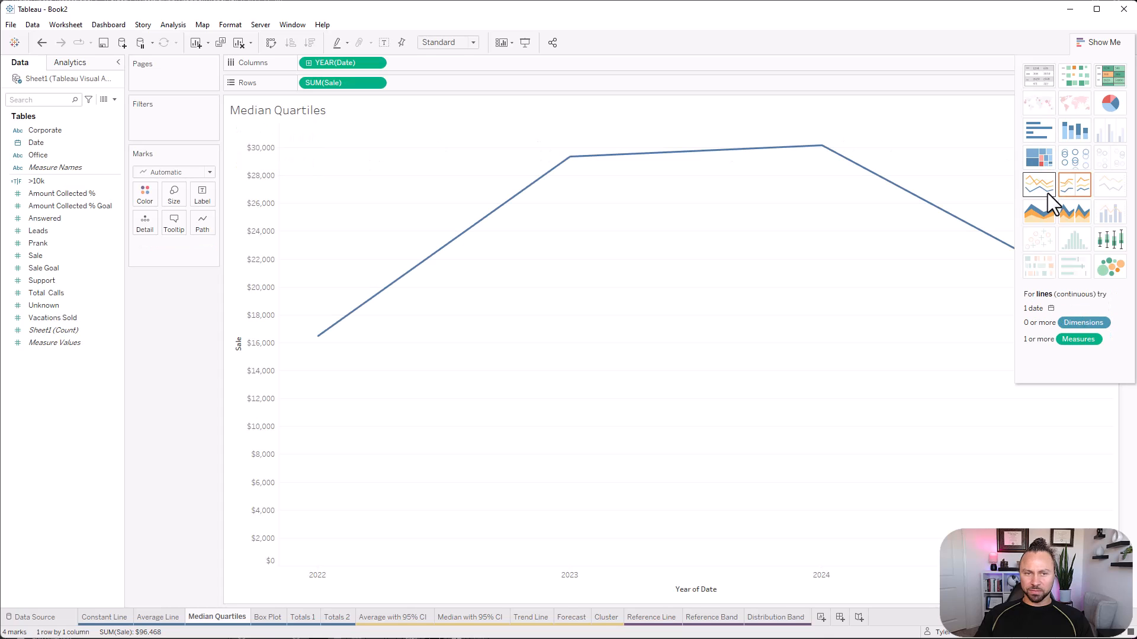
pyautogui.click(1087, 43)
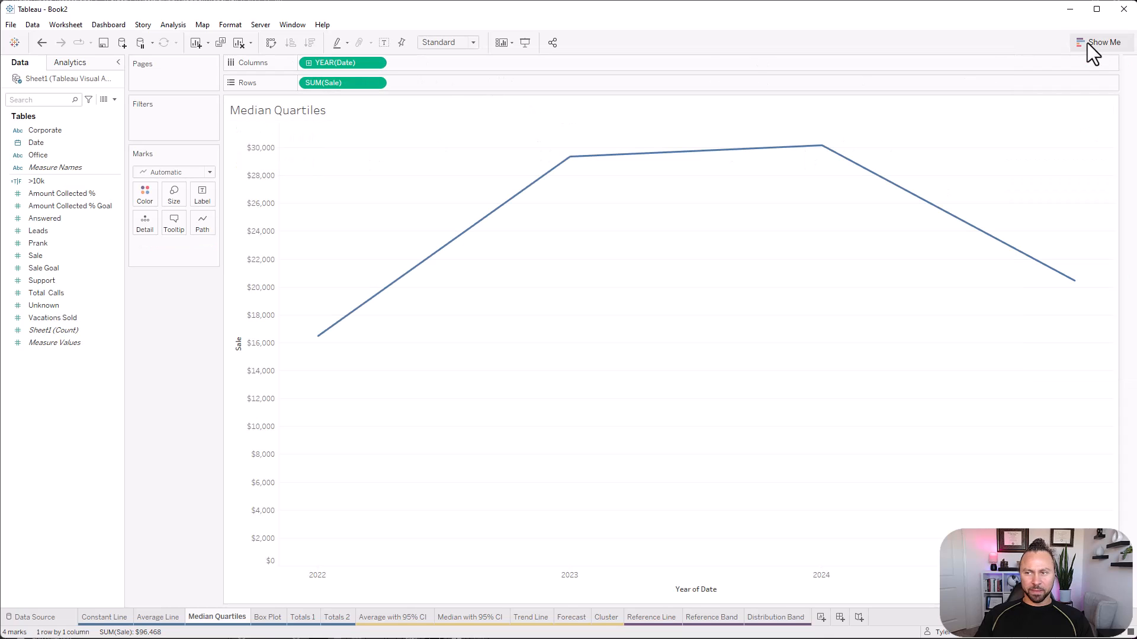
pyautogui.click(375, 62)
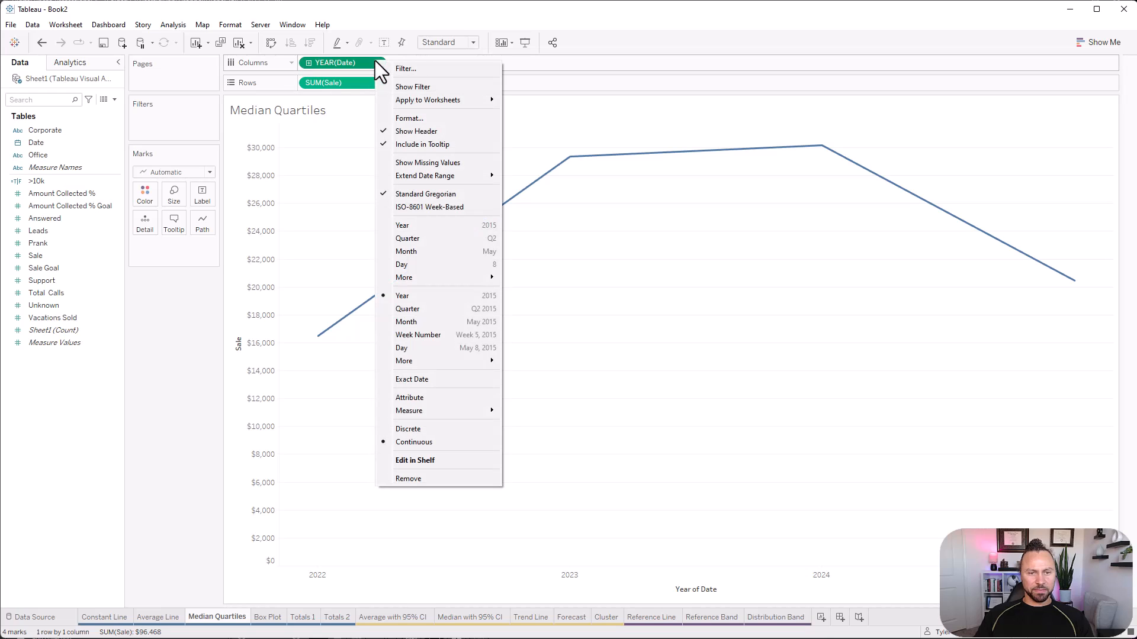
pyautogui.click(429, 335)
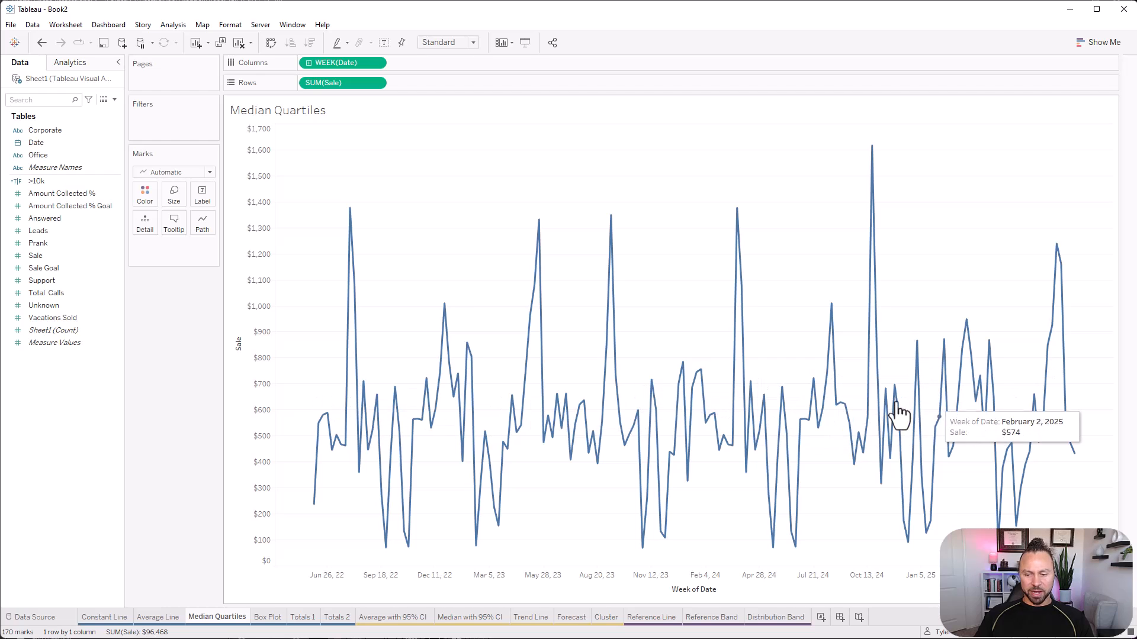
# Add a median with quartiles for Sale across the entire table.
pyautogui.click(64, 64)
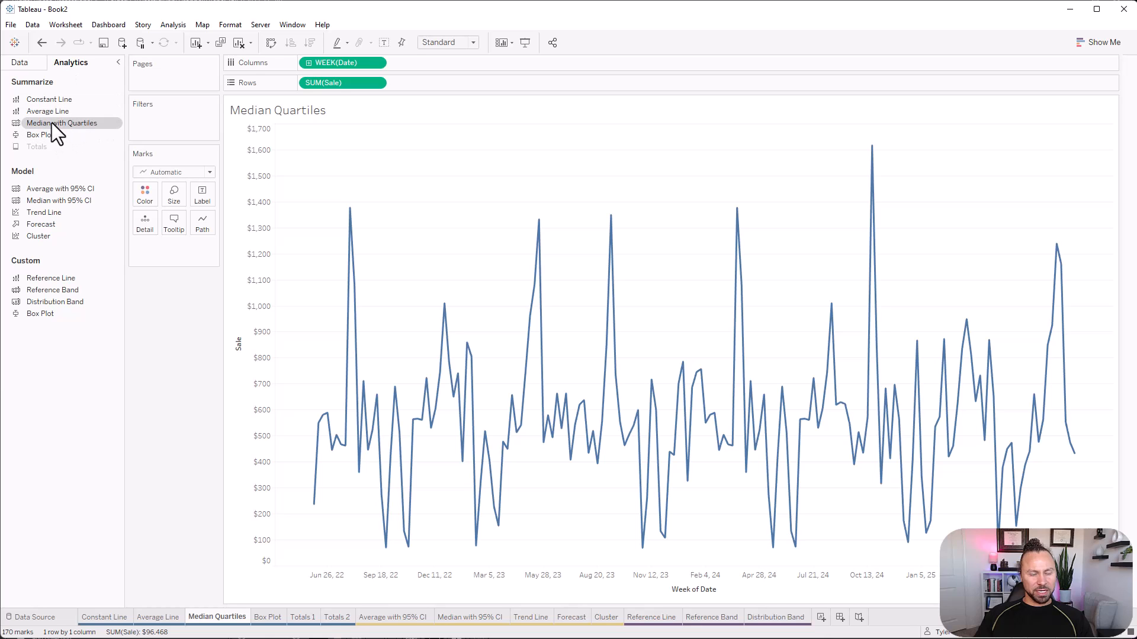
pyautogui.moveTo(34, 123); pyautogui.dragTo(361, 154)
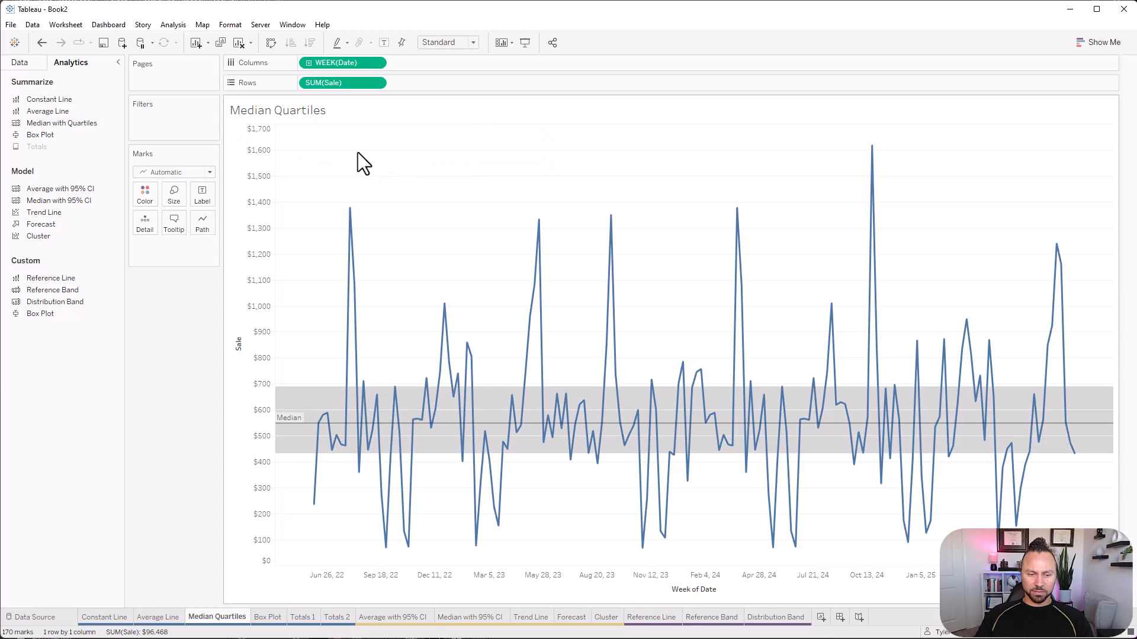
# Review the median line's settings and its available aggregations, then close them without changes.
pyautogui.moveTo(391, 433)
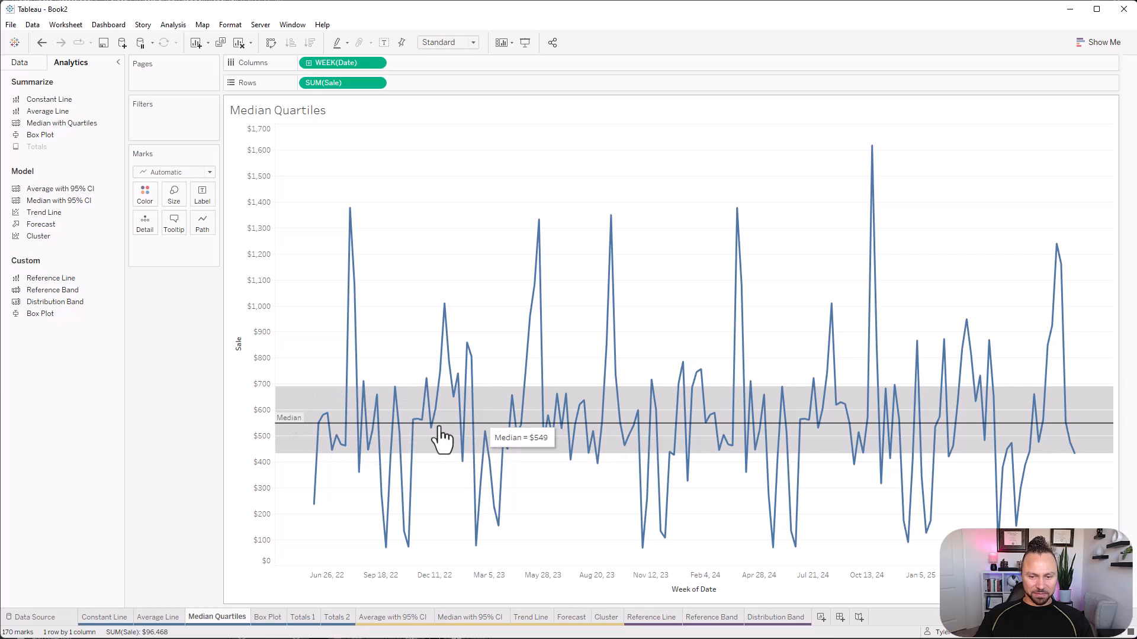
pyautogui.rightClick(299, 424)
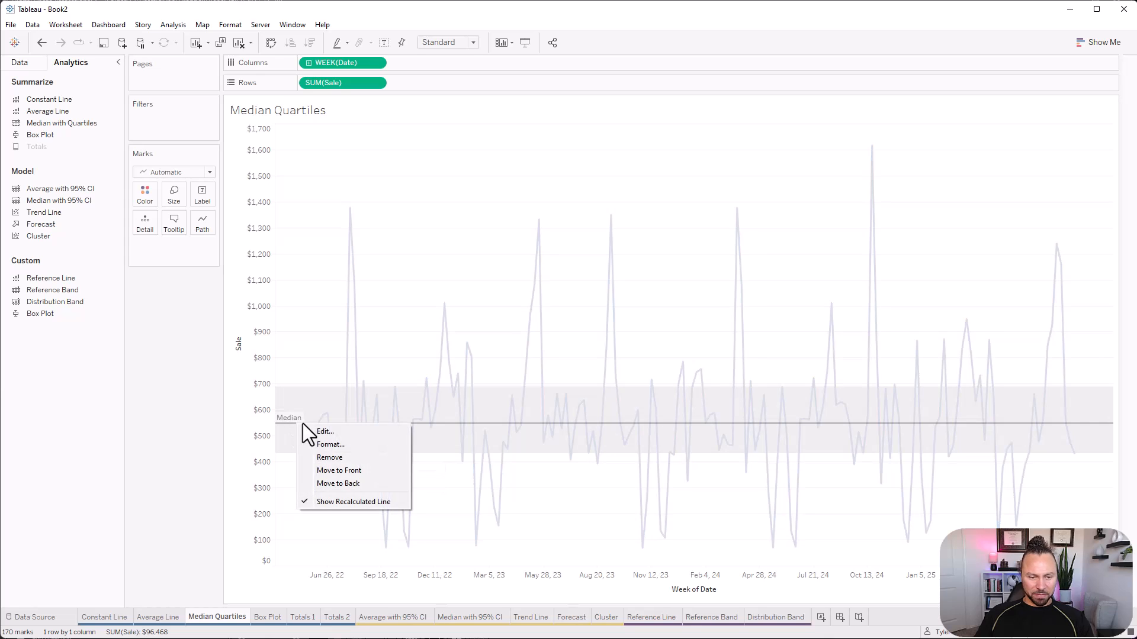
pyautogui.click(332, 431)
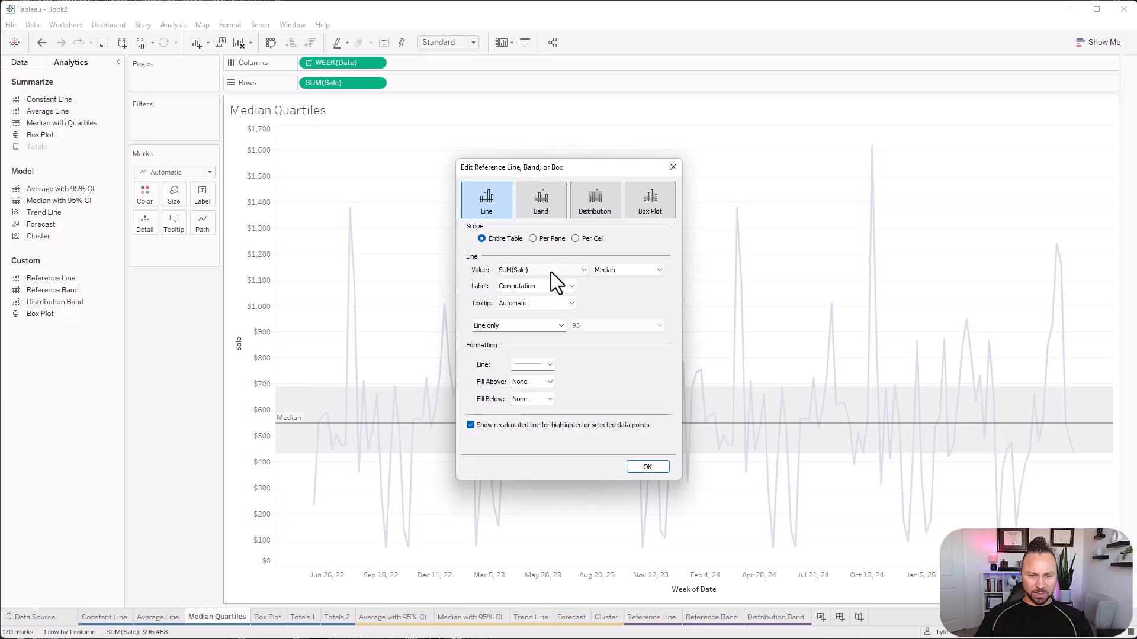
pyautogui.click(609, 271)
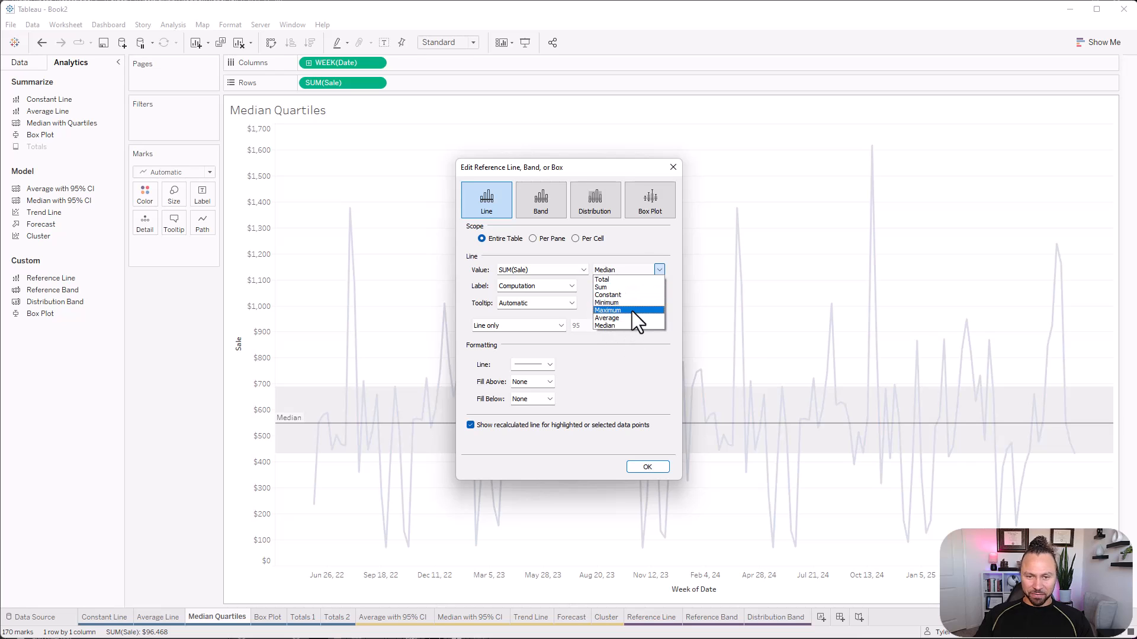
pyautogui.click(634, 236)
pyautogui.click(672, 167)
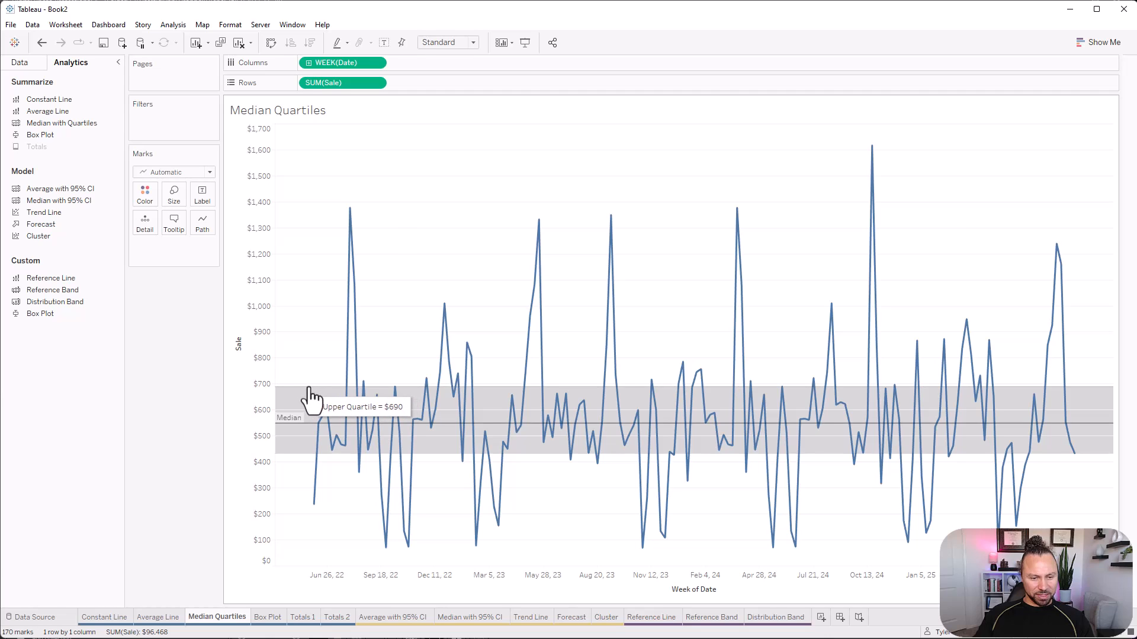
# Review the quartile band's distribution settings and its computation options, such as percentages, quantiles and standard deviation.
pyautogui.rightClick(308, 390)
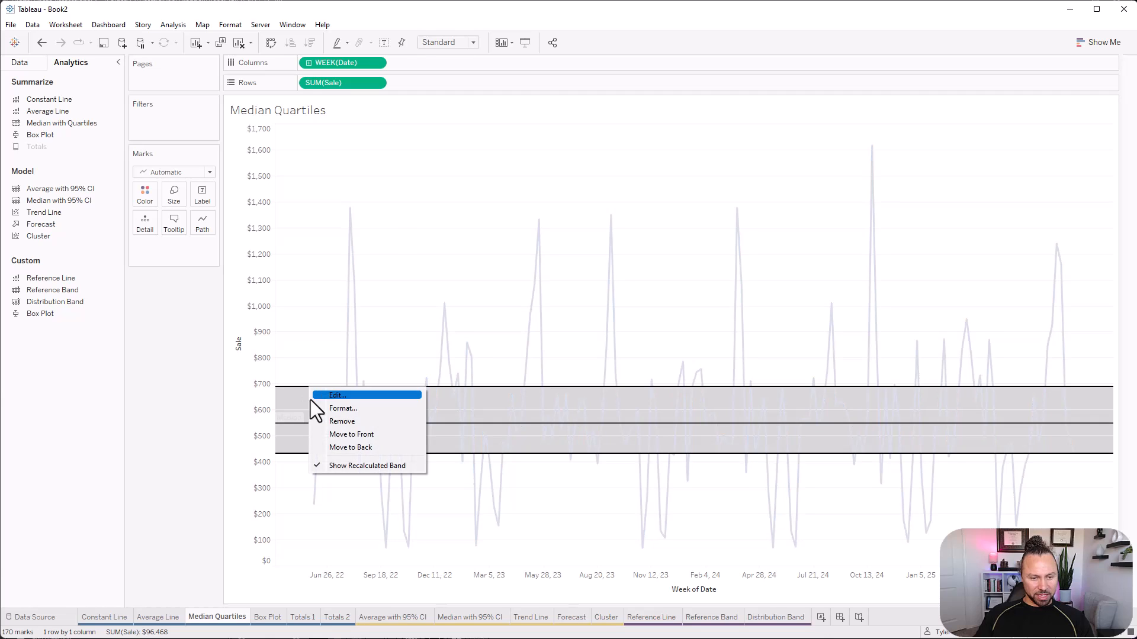
pyautogui.click(370, 395)
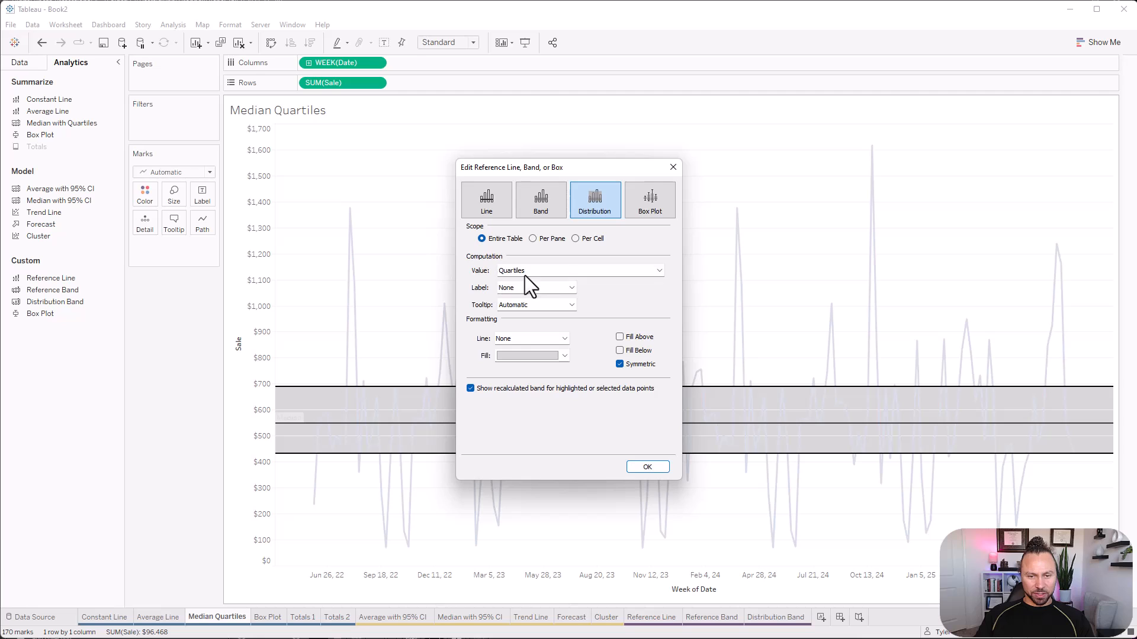
pyautogui.click(595, 270)
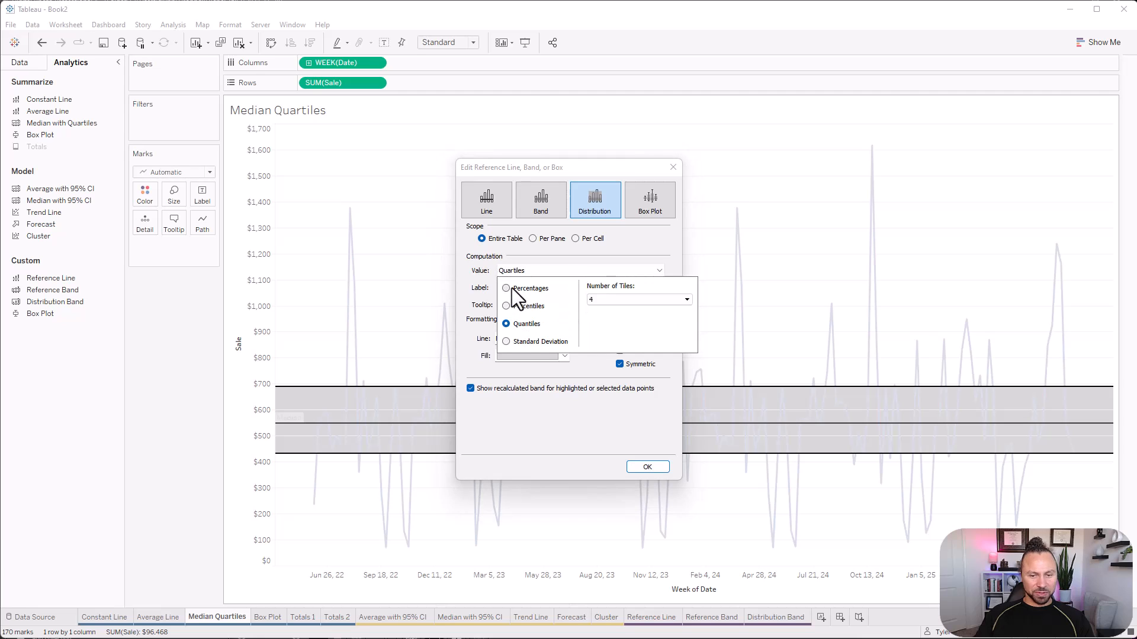
pyautogui.click(640, 255)
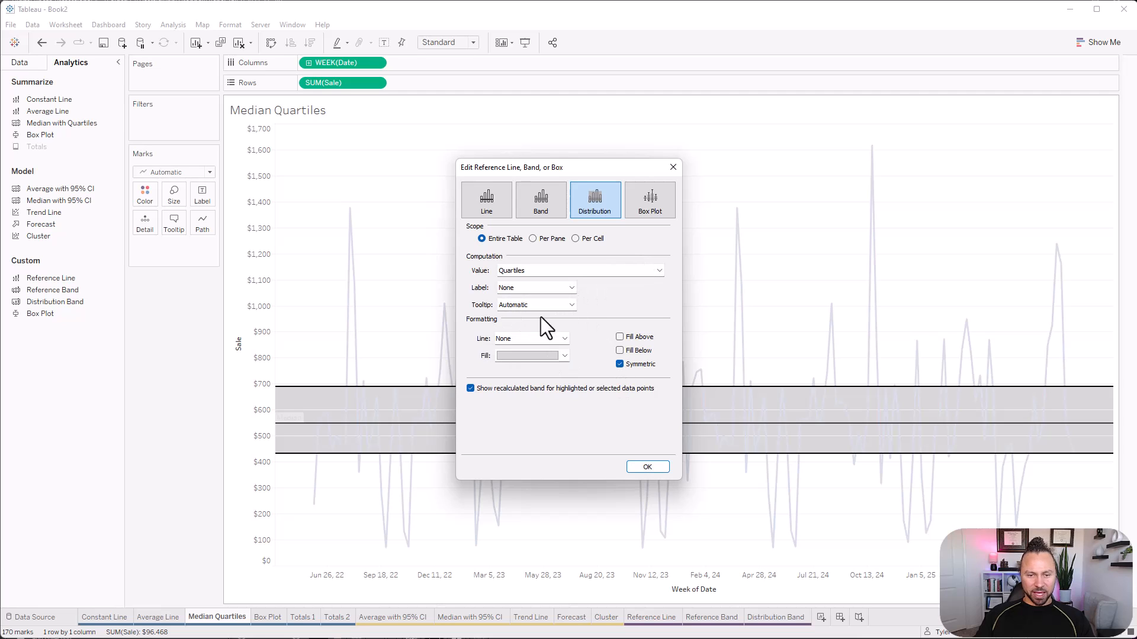
pyautogui.click(649, 468)
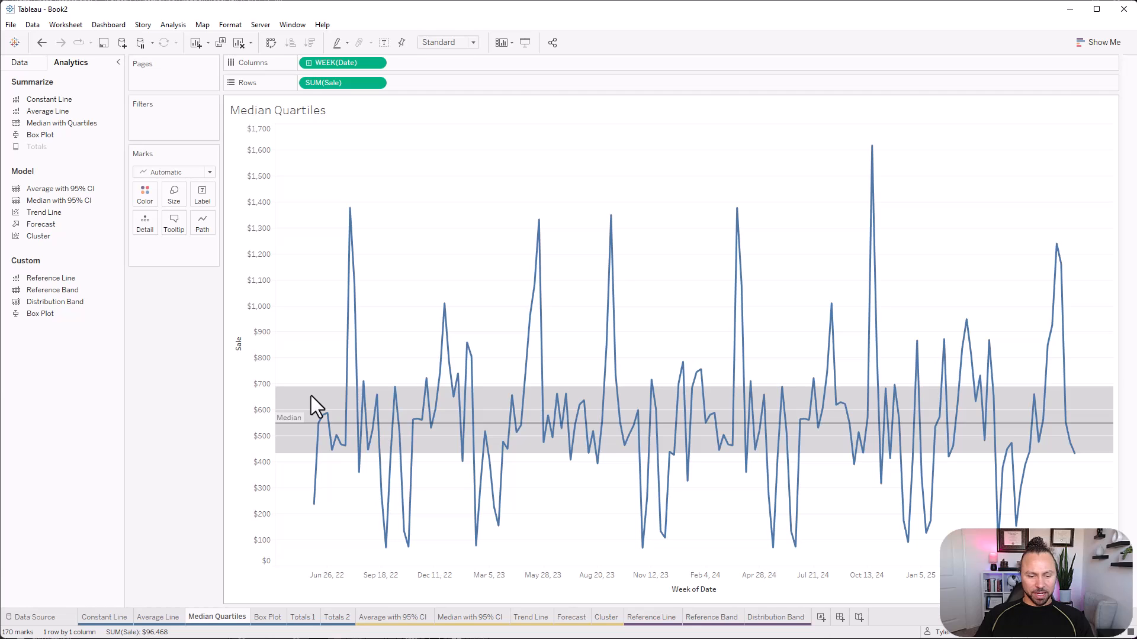
# On the Box Plot sheet, build a text table of Sale with Office in the rows.
pyautogui.click(276, 616)
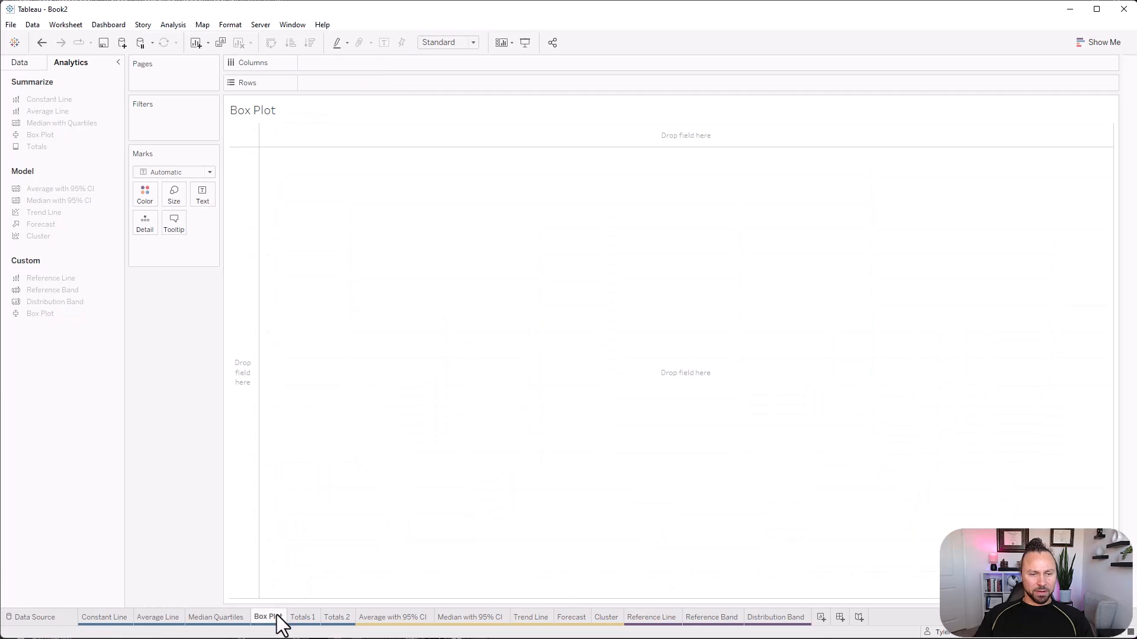
pyautogui.click(33, 62)
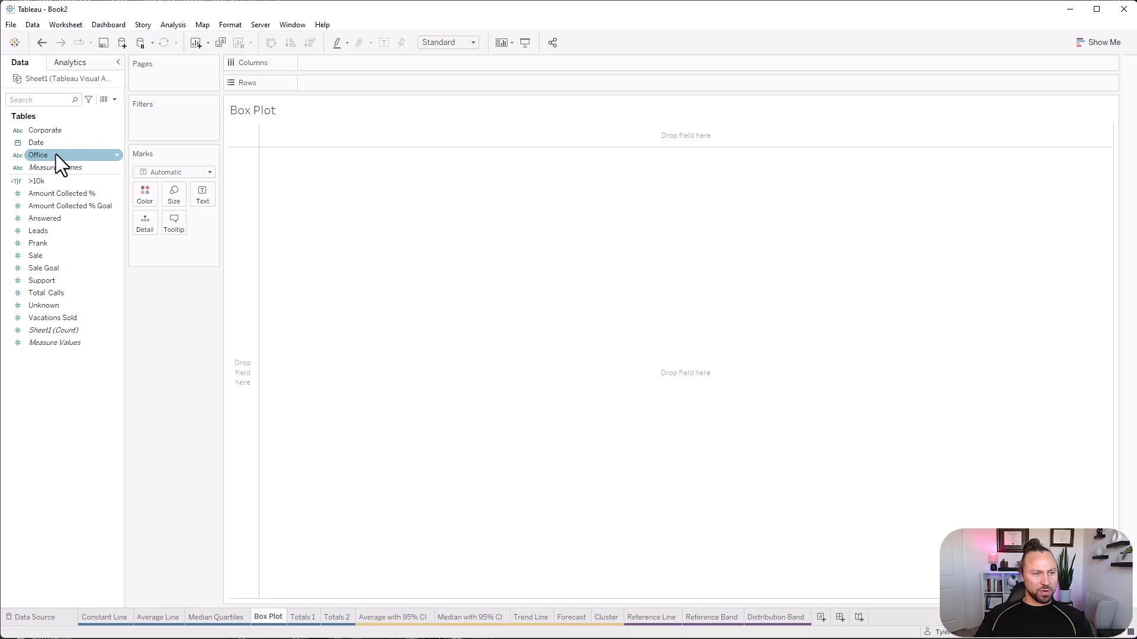
pyautogui.moveTo(60, 158); pyautogui.dragTo(350, 90)
pyautogui.moveTo(40, 257); pyautogui.dragTo(292, 210)
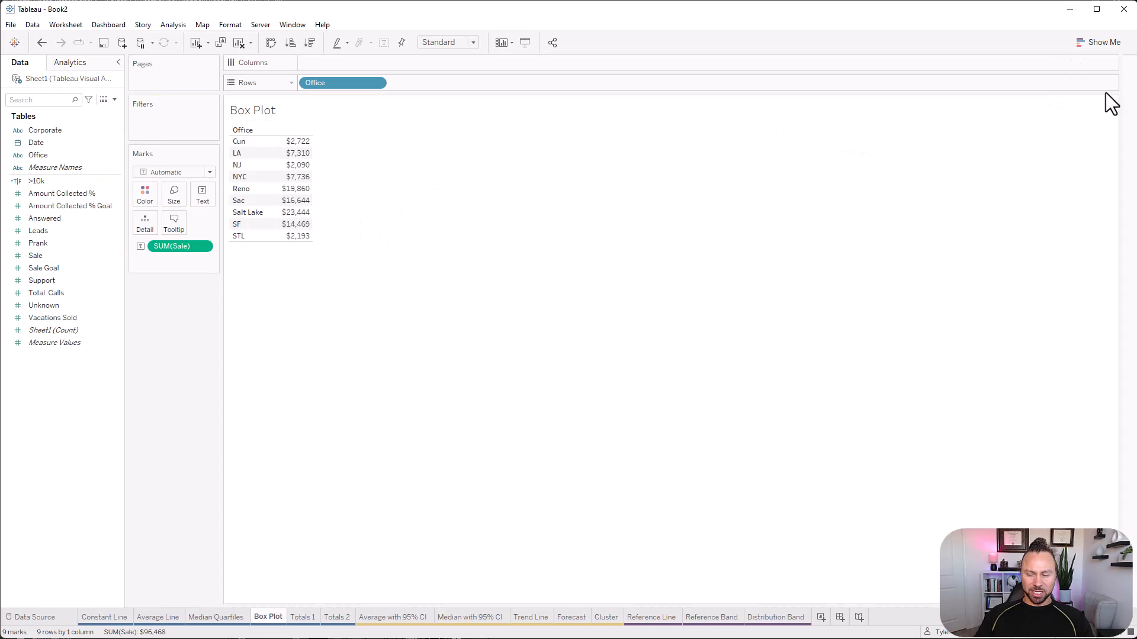
# Convert the Sale by Office table into a box-and-whisker plot.
pyautogui.click(1096, 50)
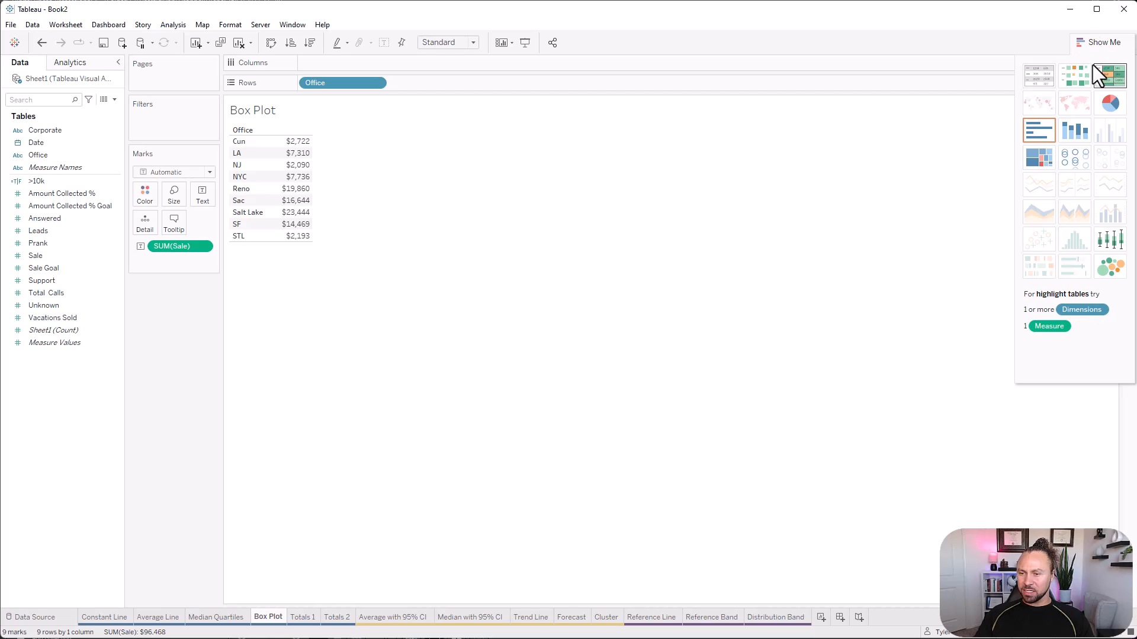
pyautogui.click(1119, 237)
pyautogui.click(1116, 43)
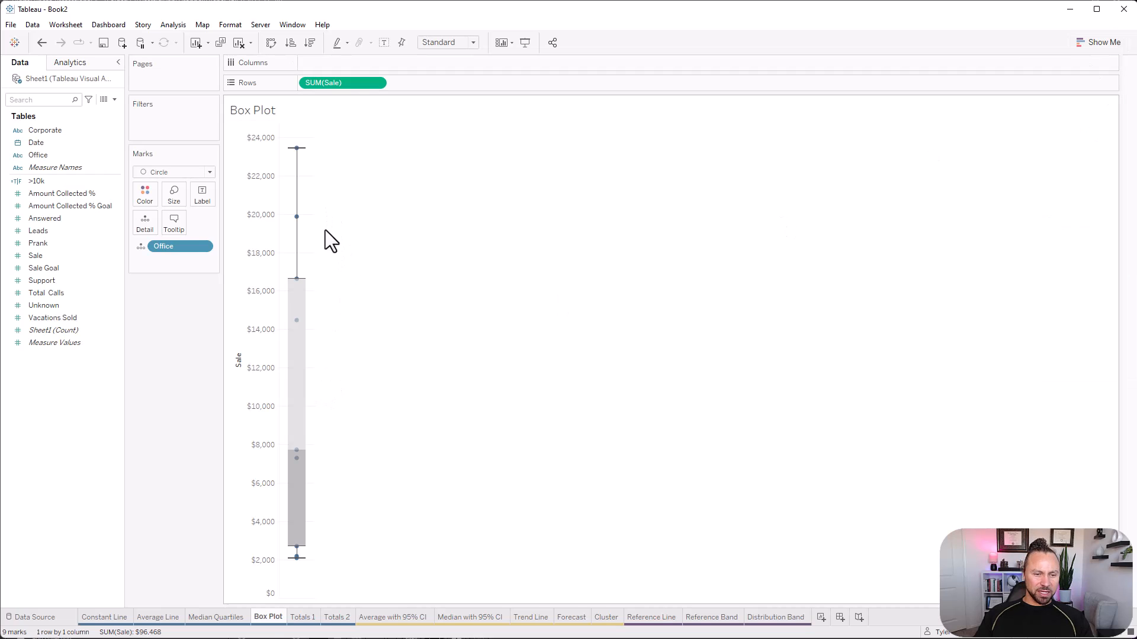
# Inspect the hinges, median and whiskers of the box plot, and widen its column considerably.
pyautogui.moveTo(305, 466)
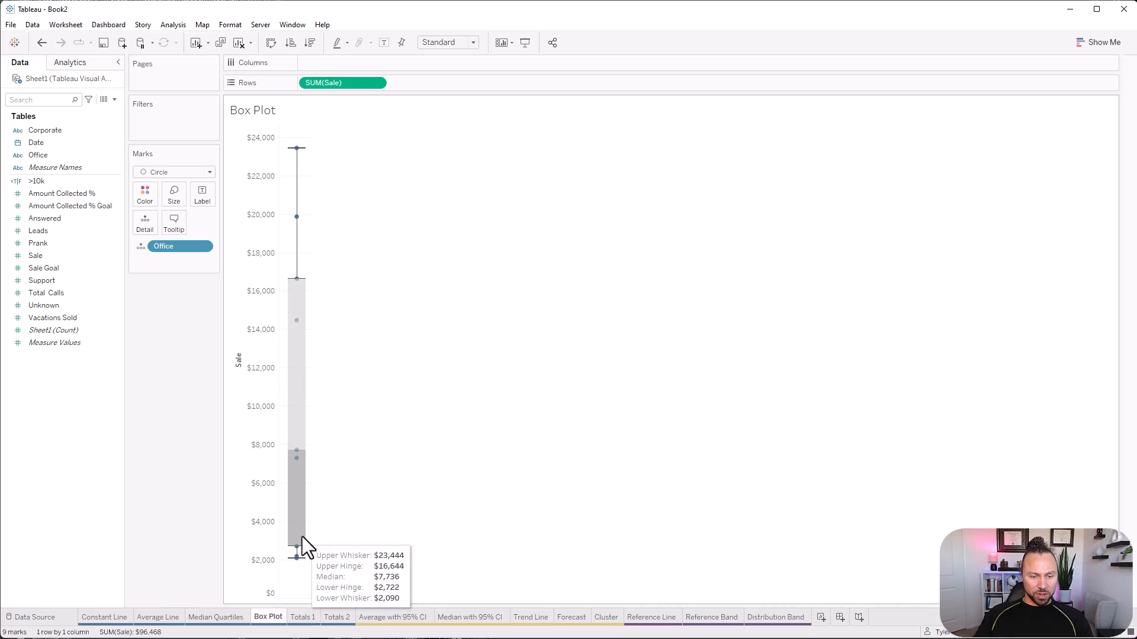
pyautogui.moveTo(304, 319)
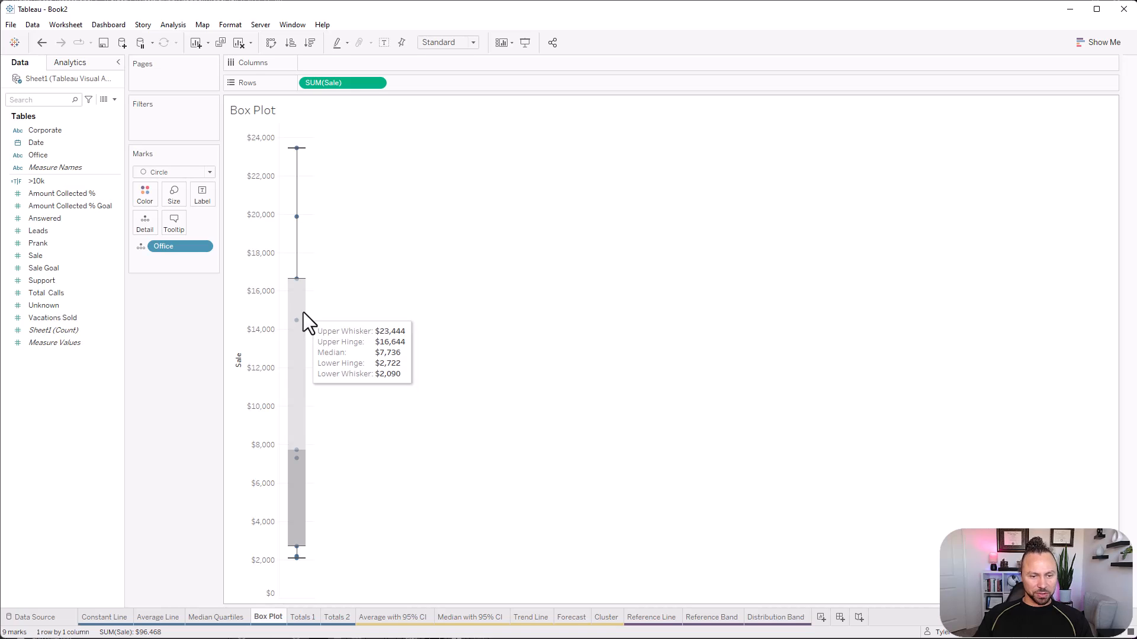
pyautogui.moveTo(298, 452)
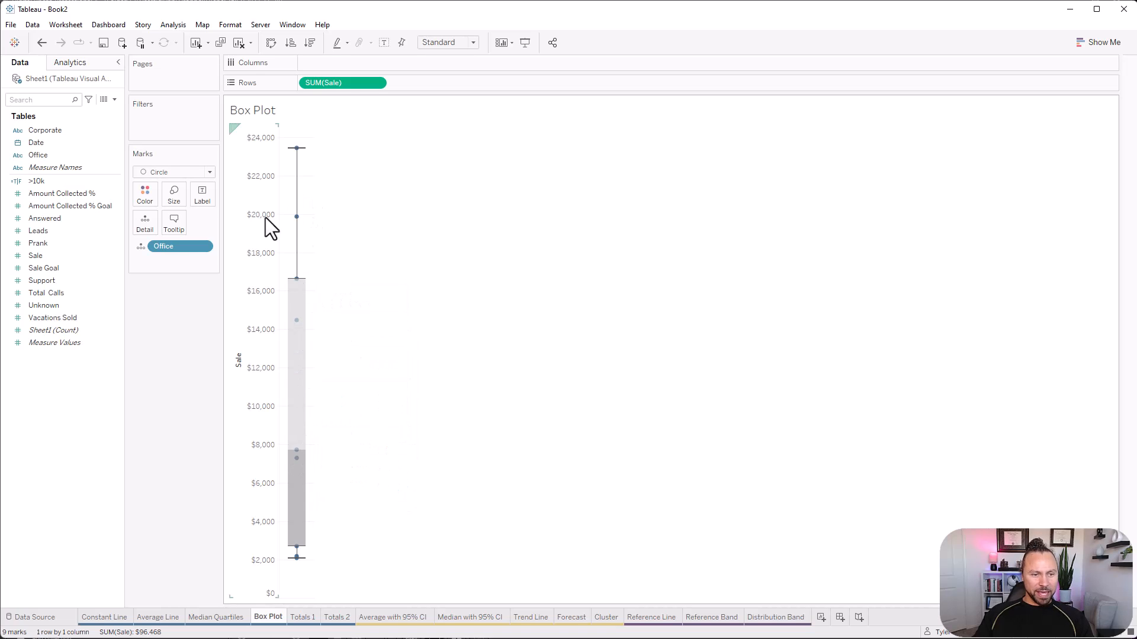
pyautogui.moveTo(300, 231)
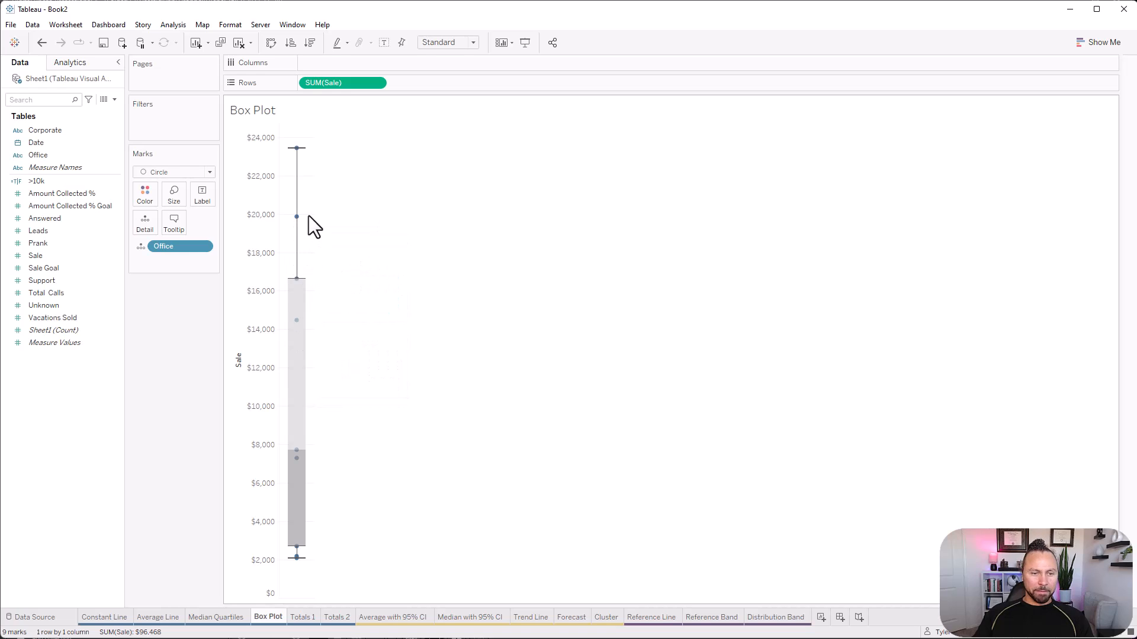
pyautogui.moveTo(314, 207); pyautogui.dragTo(492, 230)
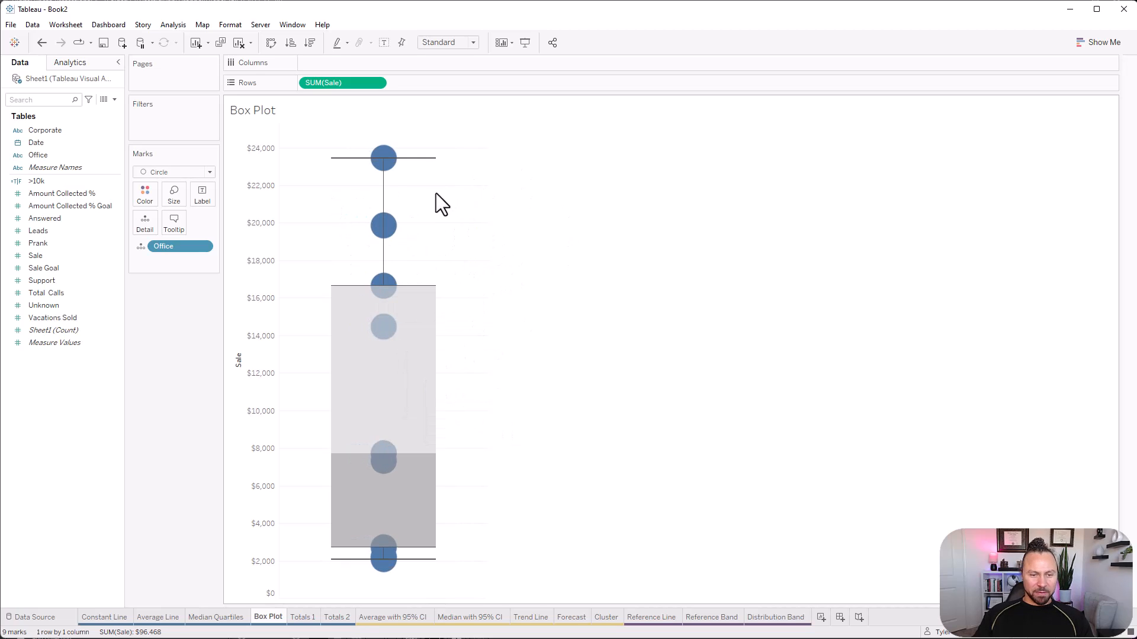
pyautogui.moveTo(381, 304)
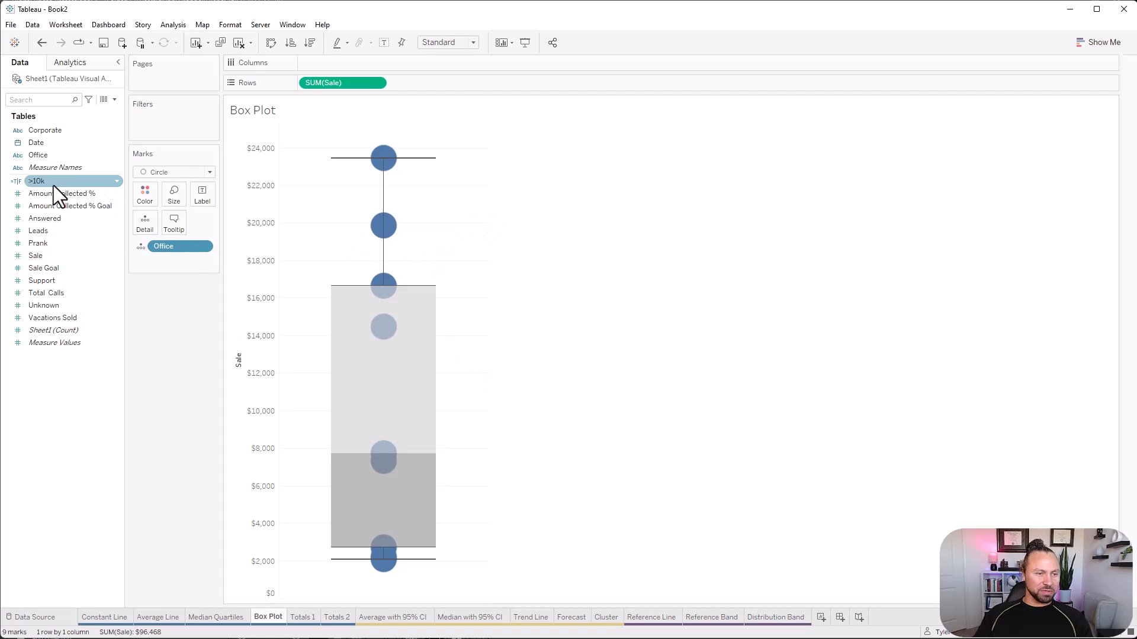
# Replace Office with Date as the detail field of the box plot, at the continuous Day level.
pyautogui.click(55, 142)
pyautogui.moveTo(55, 141); pyautogui.dragTo(184, 247)
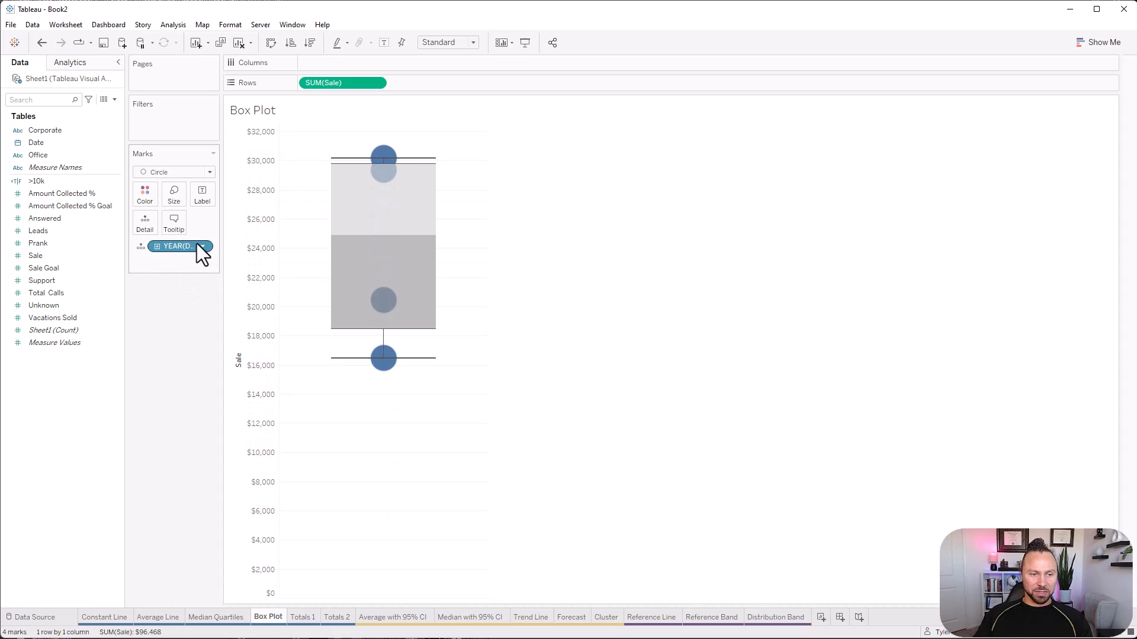
pyautogui.click(202, 246)
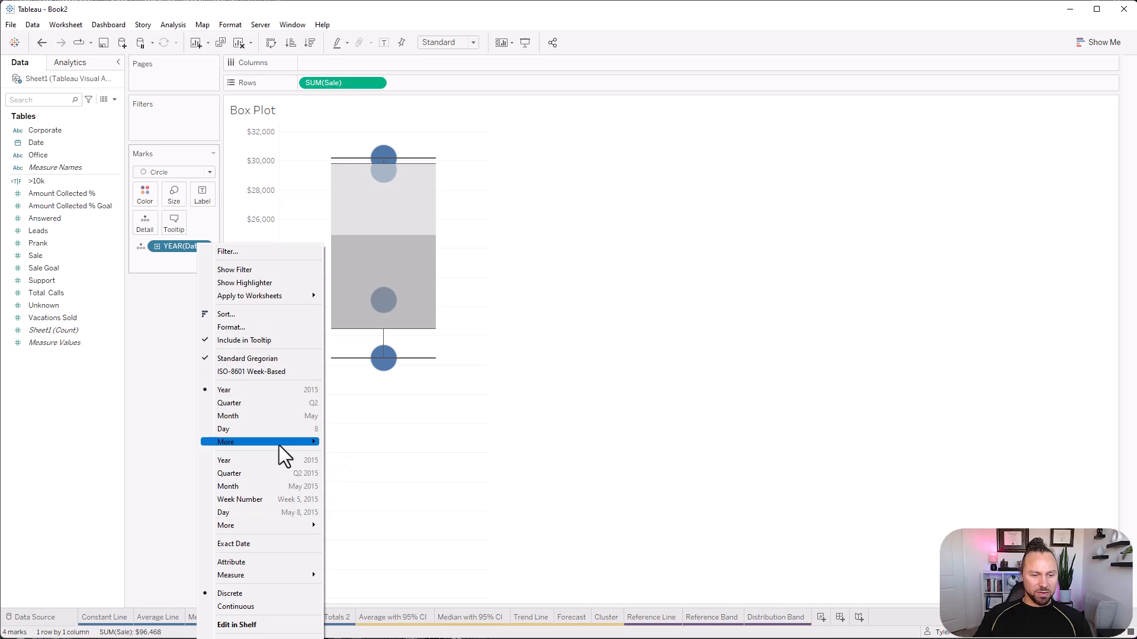
pyautogui.click(268, 513)
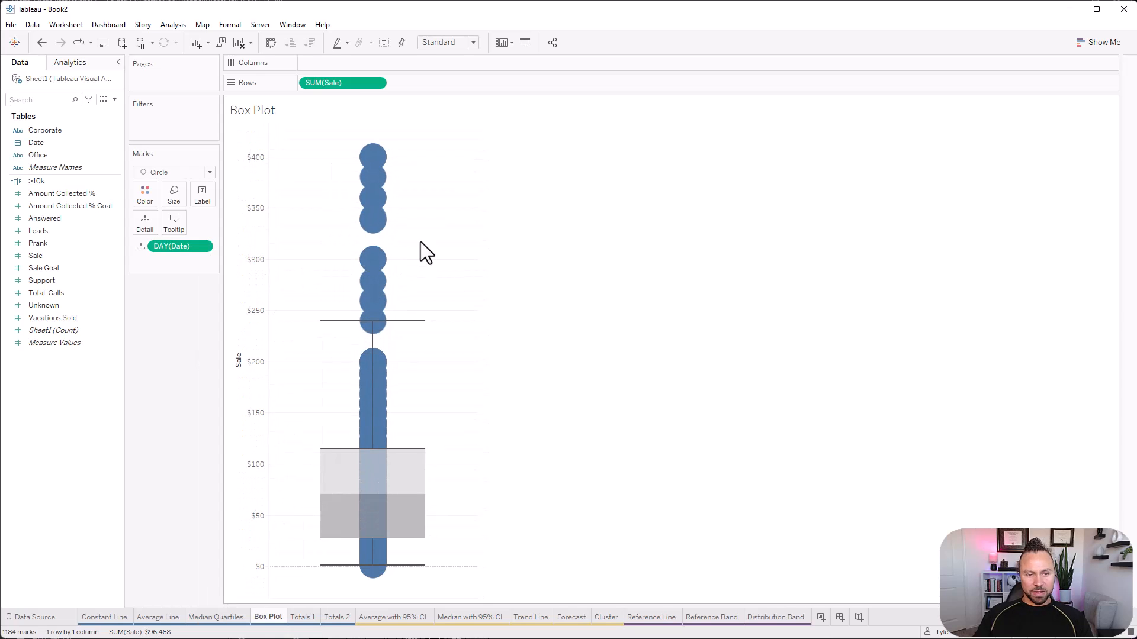
# Give the circle marks a light grey border and slightly lower their opacity.
pyautogui.click(143, 199)
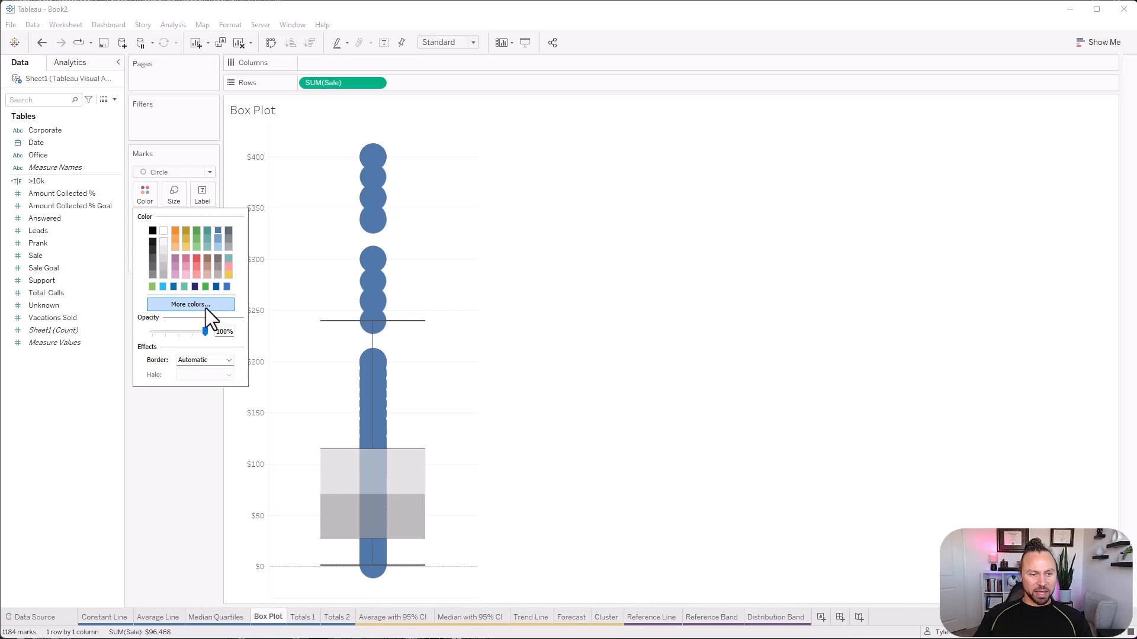
pyautogui.click(209, 363)
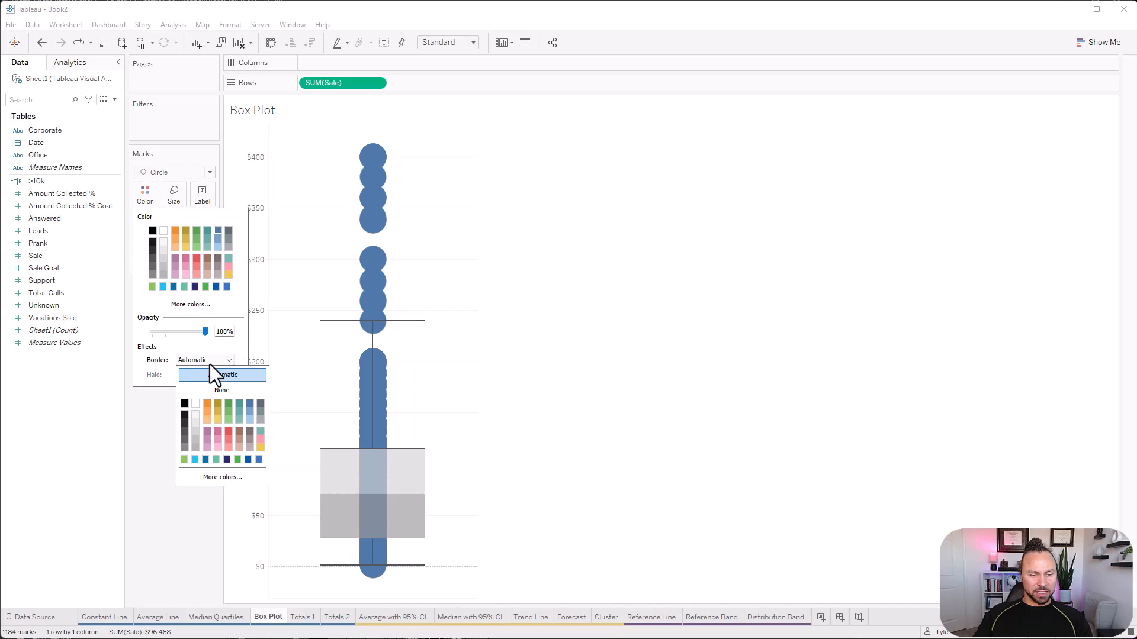
pyautogui.click(197, 431)
pyautogui.moveTo(201, 335); pyautogui.dragTo(196, 335)
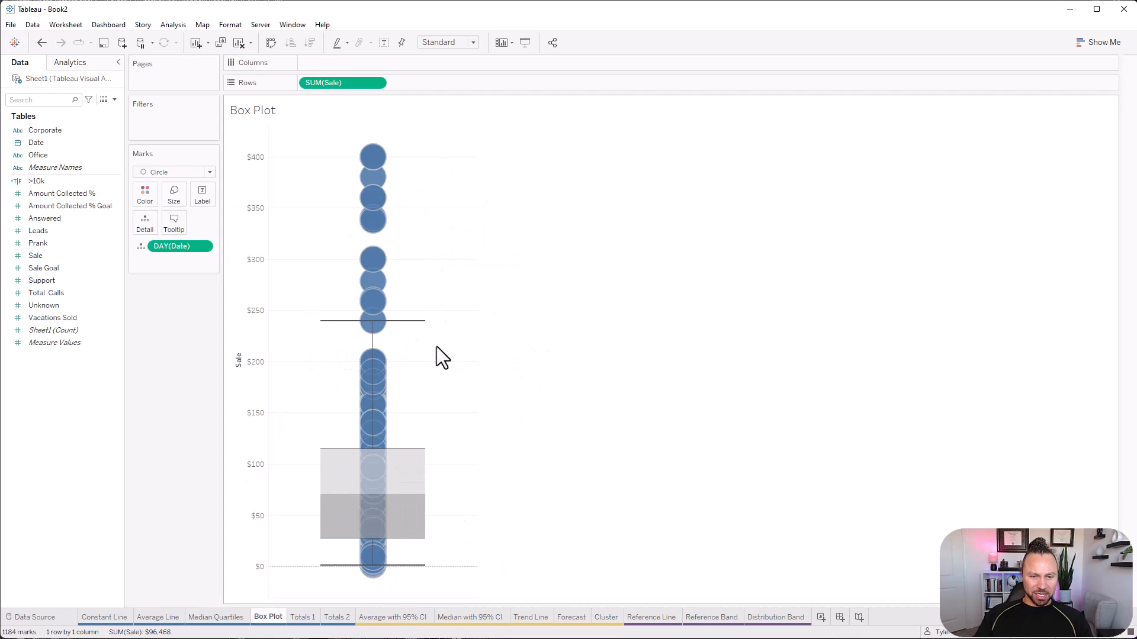
# Reduce the size of the circle marks in the box plot.
pyautogui.click(179, 200)
pyautogui.moveTo(184, 229); pyautogui.dragTo(173, 227)
pyautogui.click(602, 334)
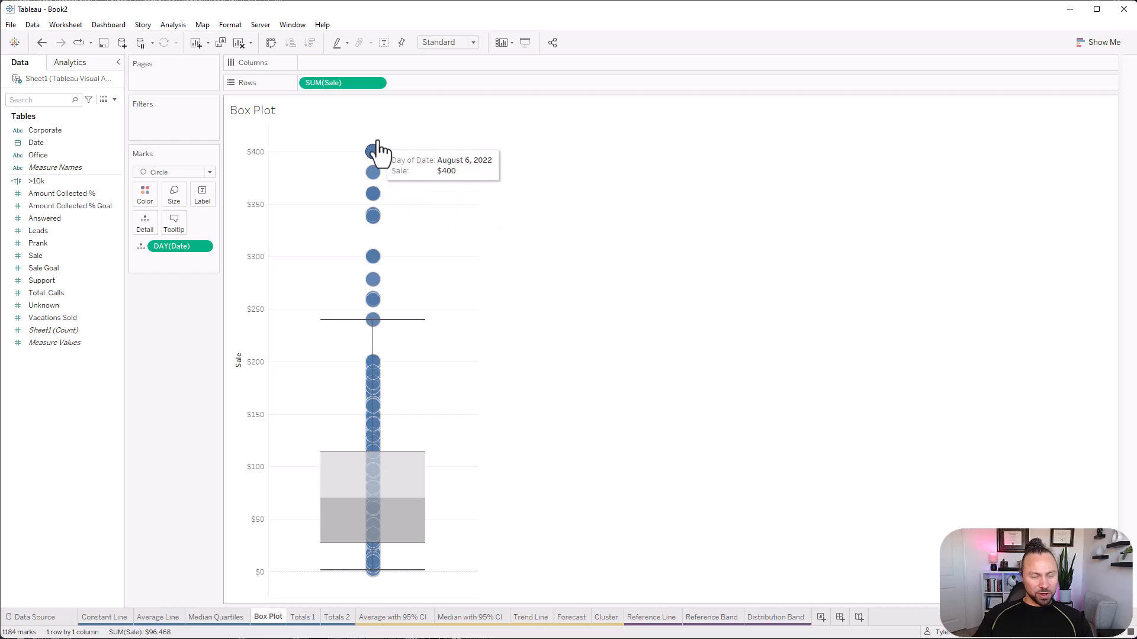
# Open the box plot's settings and set its whiskers to extend to data within 1.5 times the IQR.
pyautogui.moveTo(377, 180)
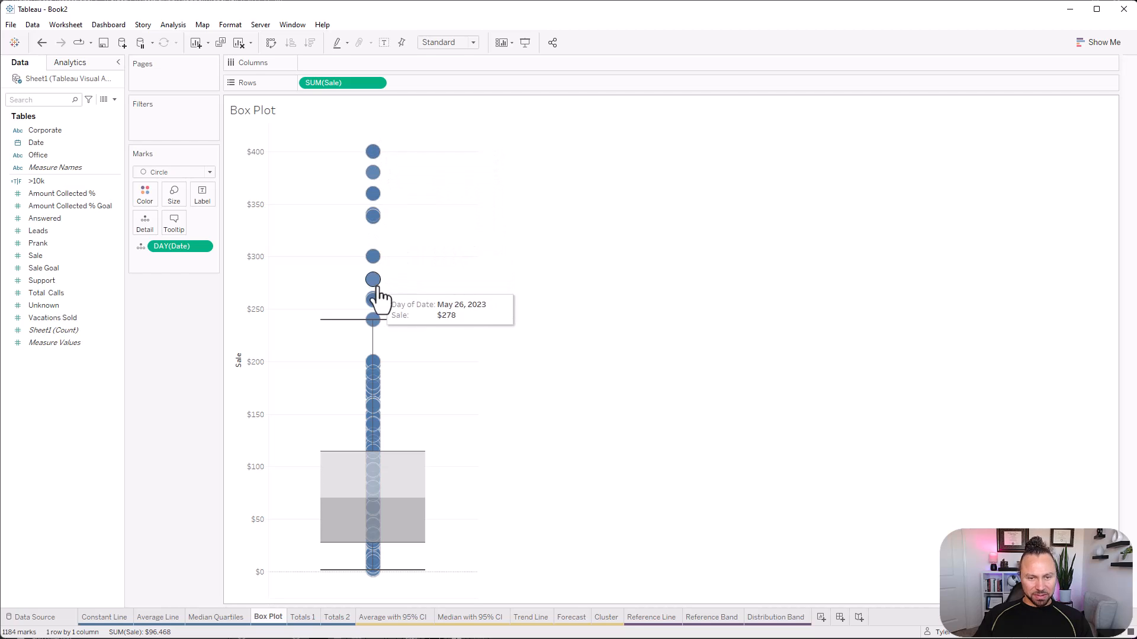
pyautogui.moveTo(368, 278)
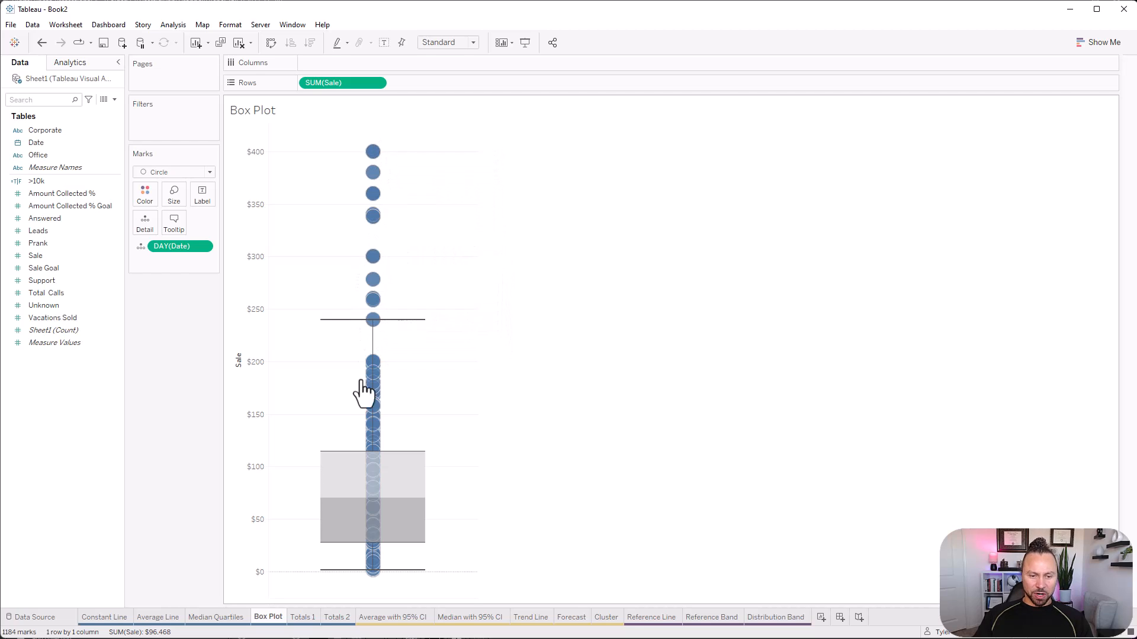
pyautogui.moveTo(409, 468)
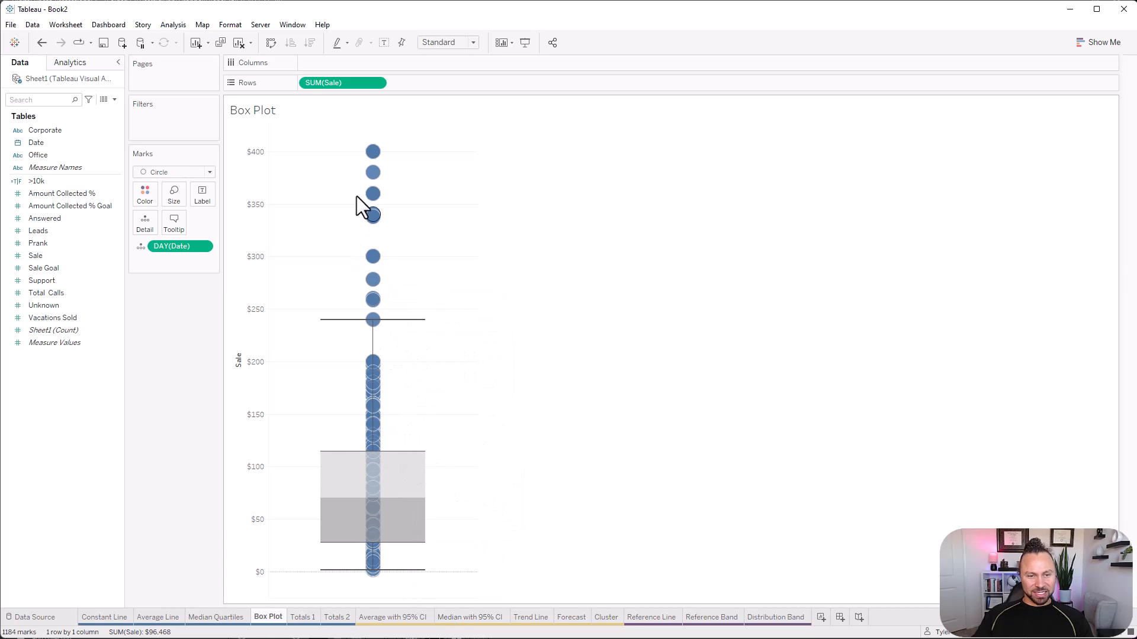
pyautogui.rightClick(415, 460)
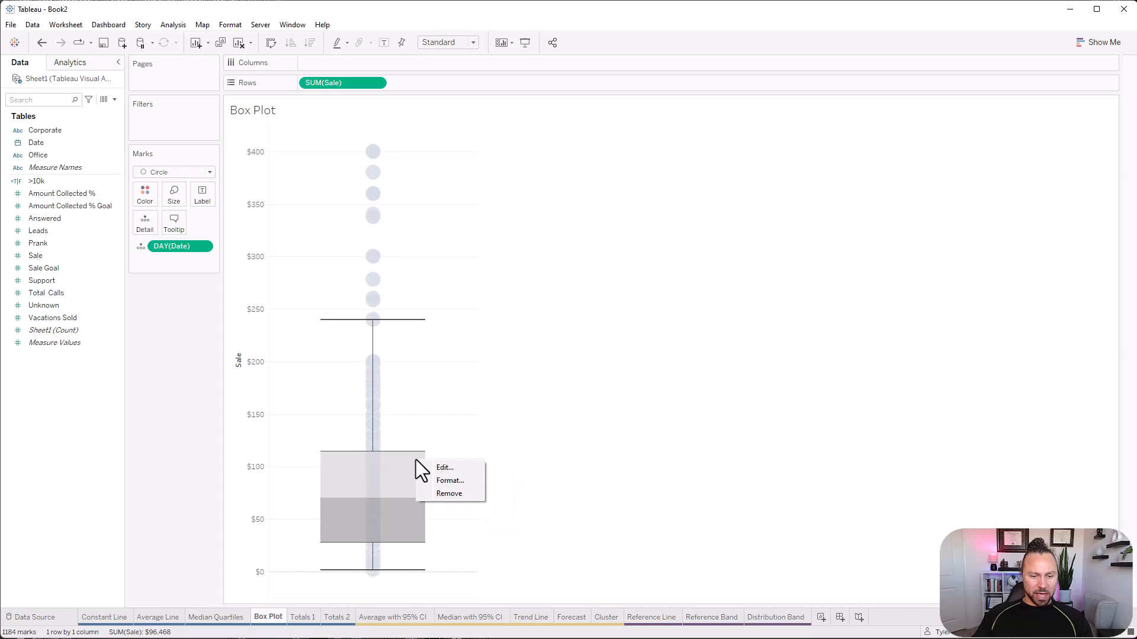
pyautogui.click(448, 466)
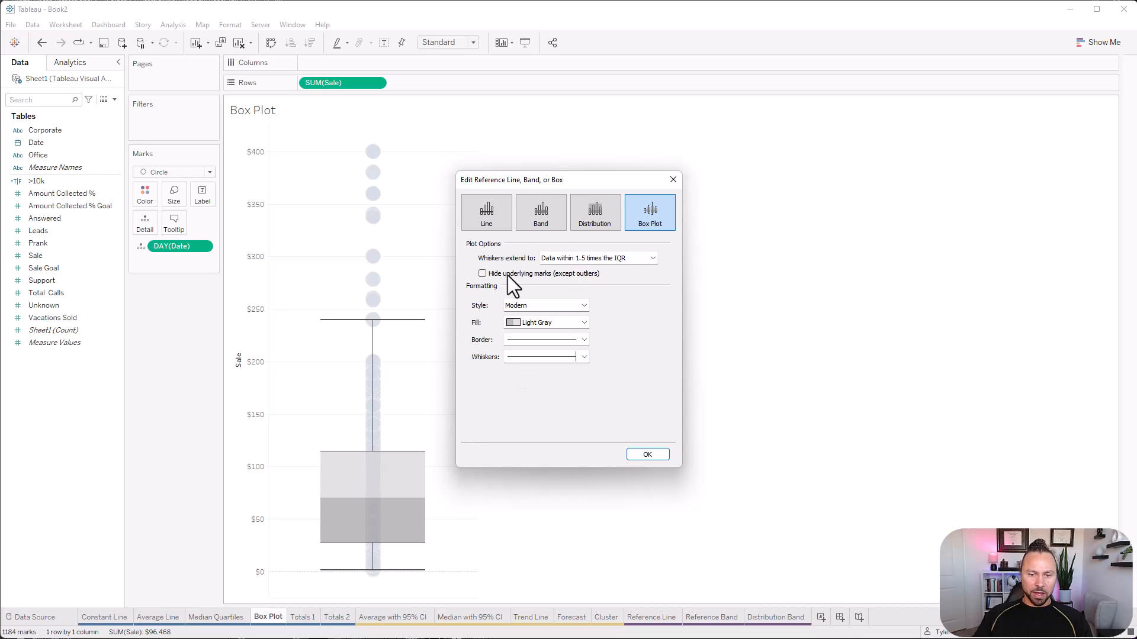
pyautogui.click(604, 259)
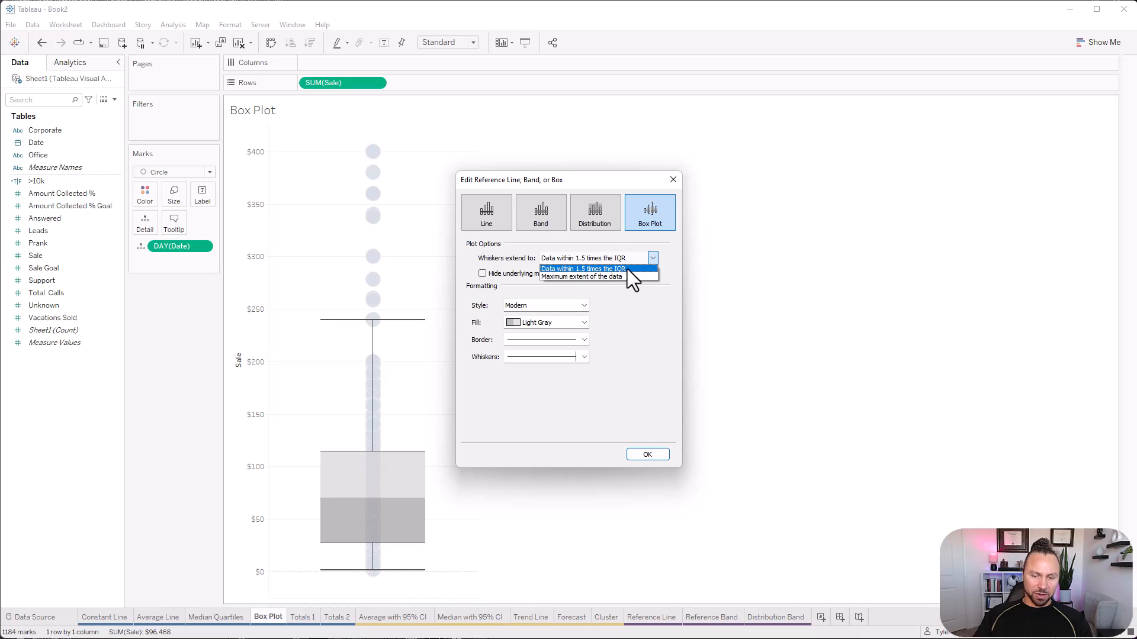
pyautogui.click(591, 276)
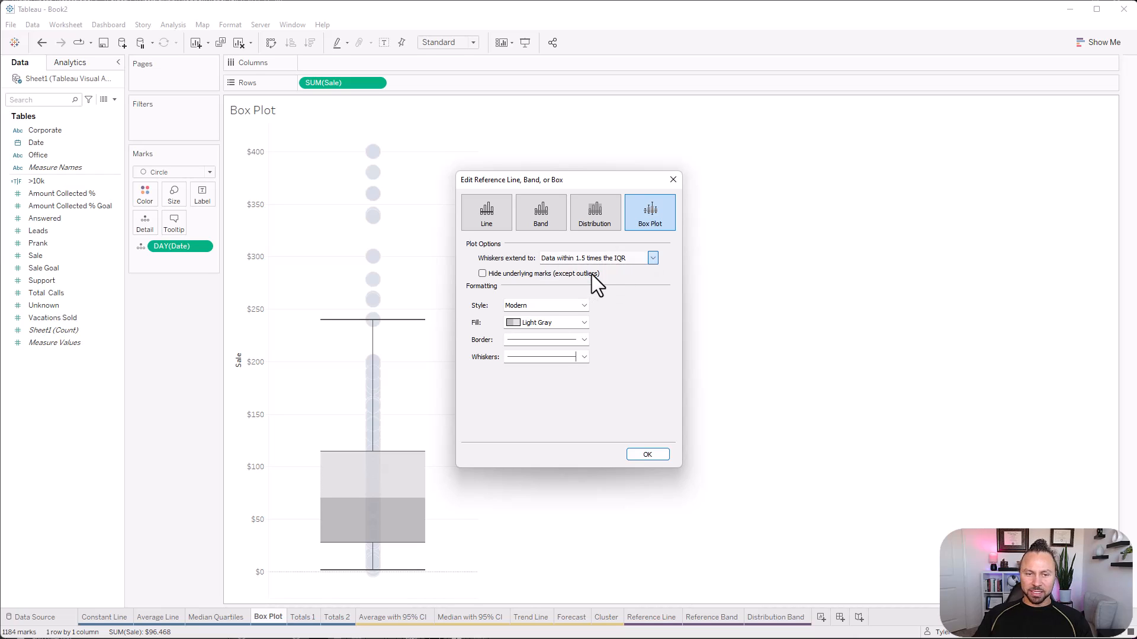
pyautogui.click(596, 258)
pyautogui.click(589, 268)
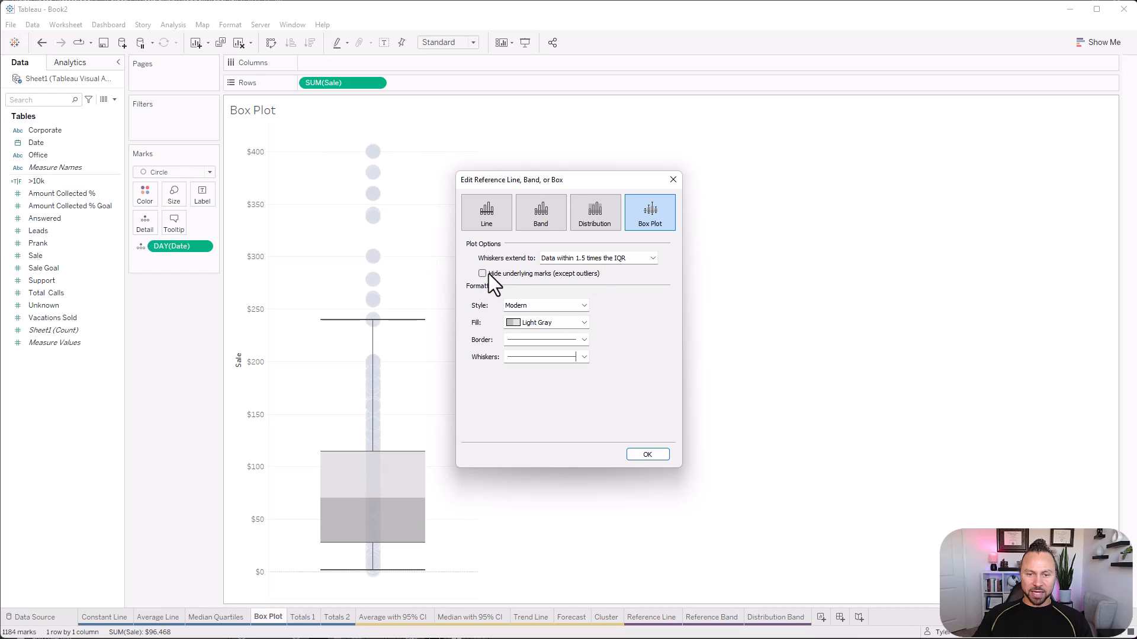
# Hide the box plot's underlying marks except outliers and change its fill to Blue.
pyautogui.click(482, 274)
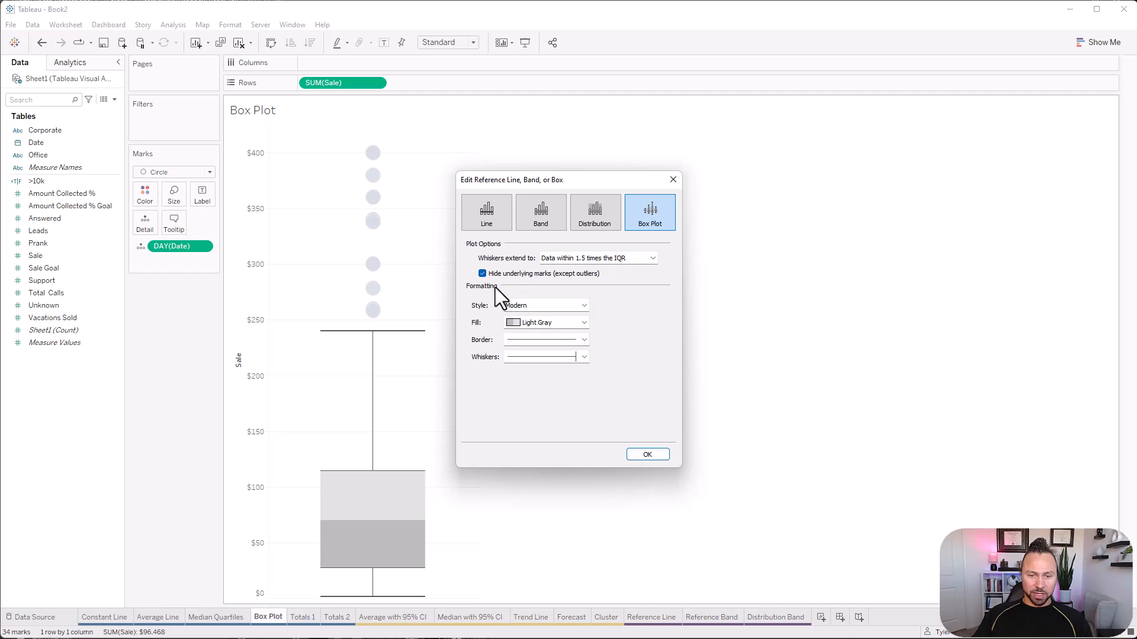
pyautogui.click(555, 327)
pyautogui.click(520, 376)
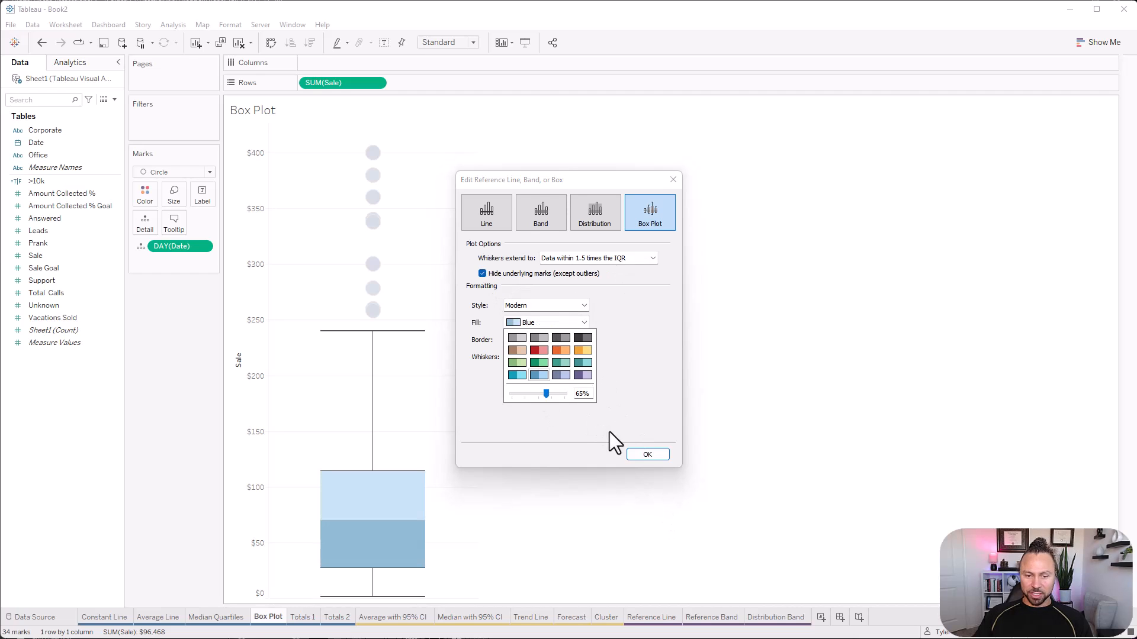
pyautogui.click(633, 454)
pyautogui.click(634, 455)
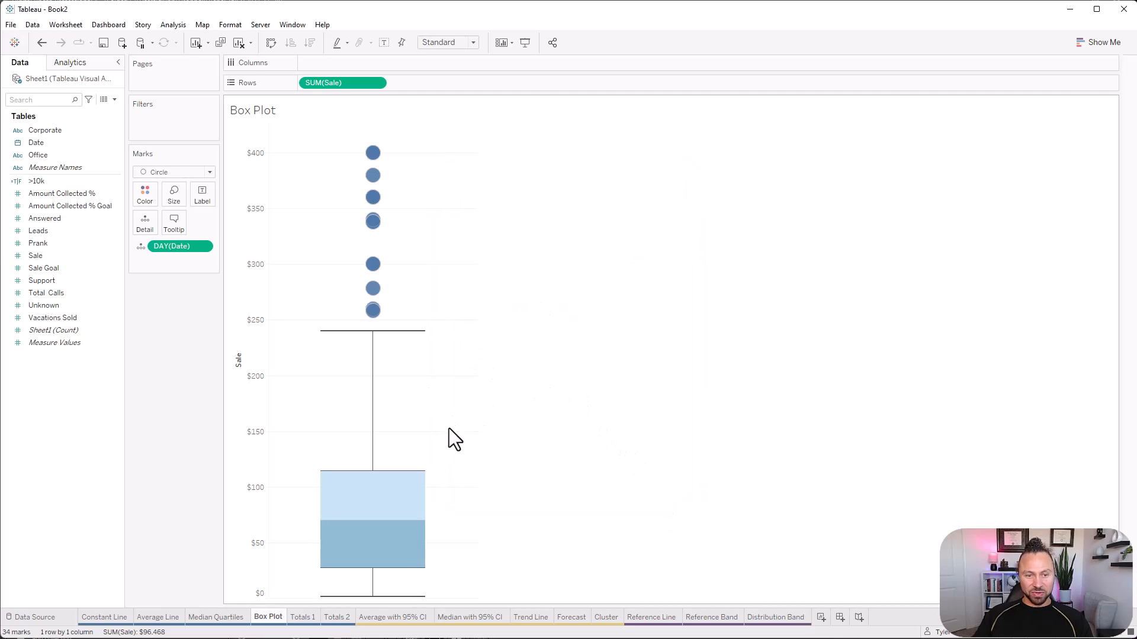
pyautogui.moveTo(405, 323); pyautogui.dragTo(349, 133)
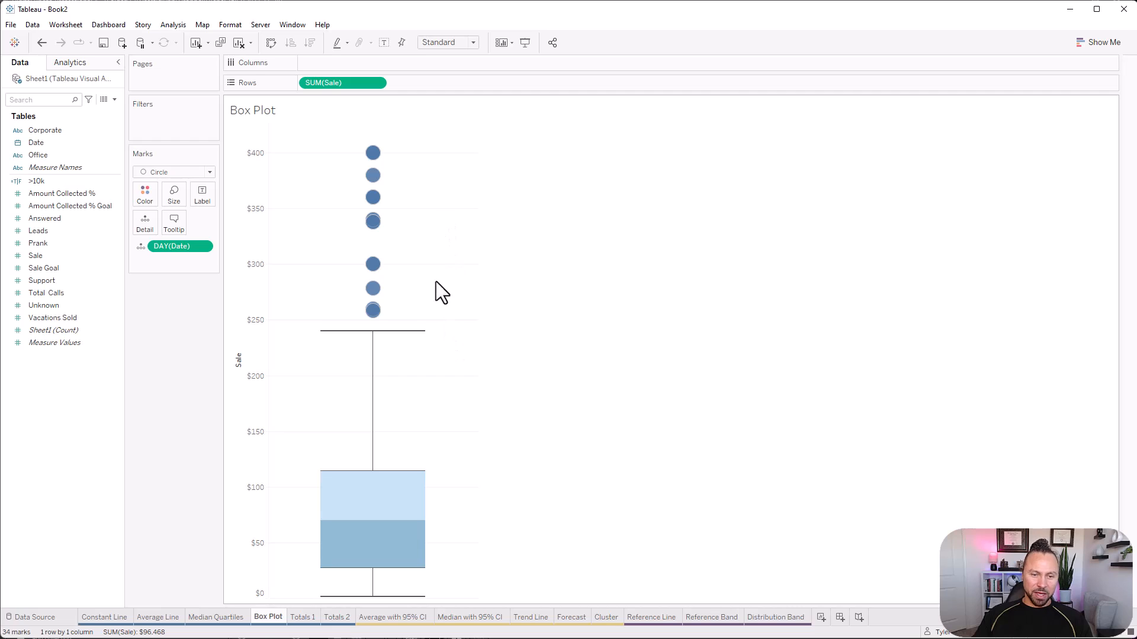
pyautogui.rightClick(418, 480)
pyautogui.rightClick(420, 473)
pyautogui.click(485, 310)
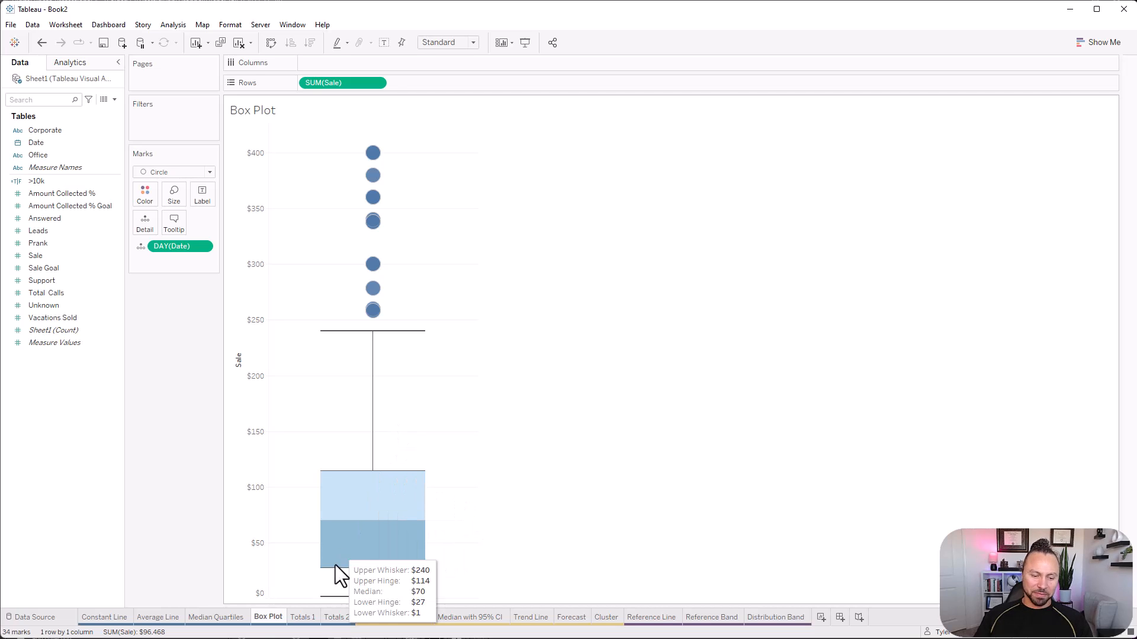
# On the Totals 1 sheet, build a text table of Sale with Office as rows and the year of Date as columns.
pyautogui.click(307, 618)
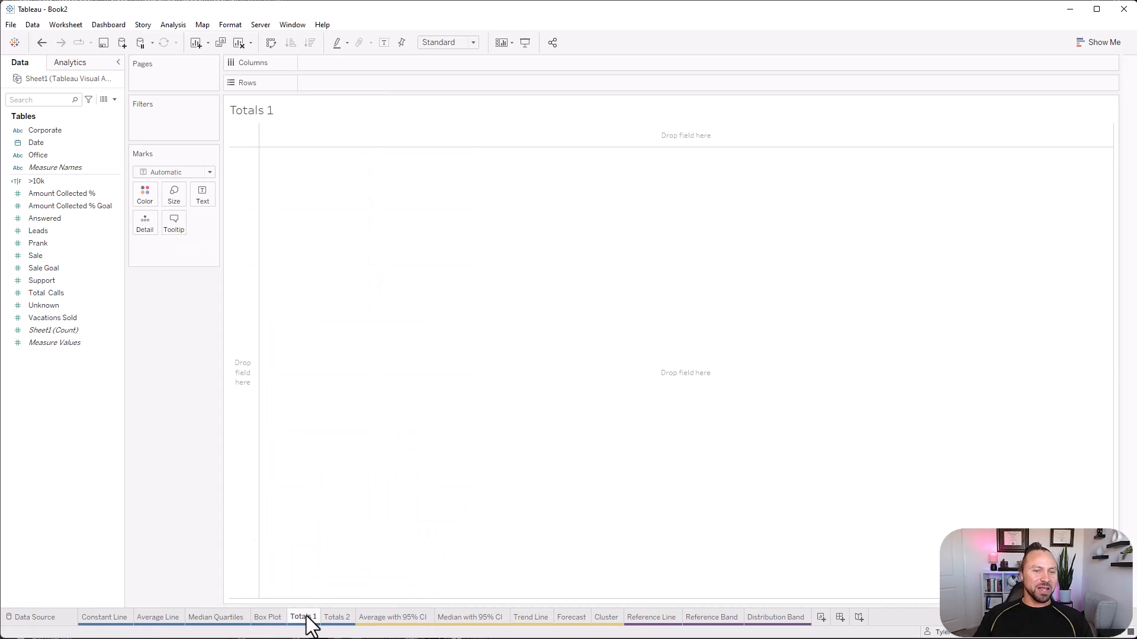
pyautogui.click(55, 144)
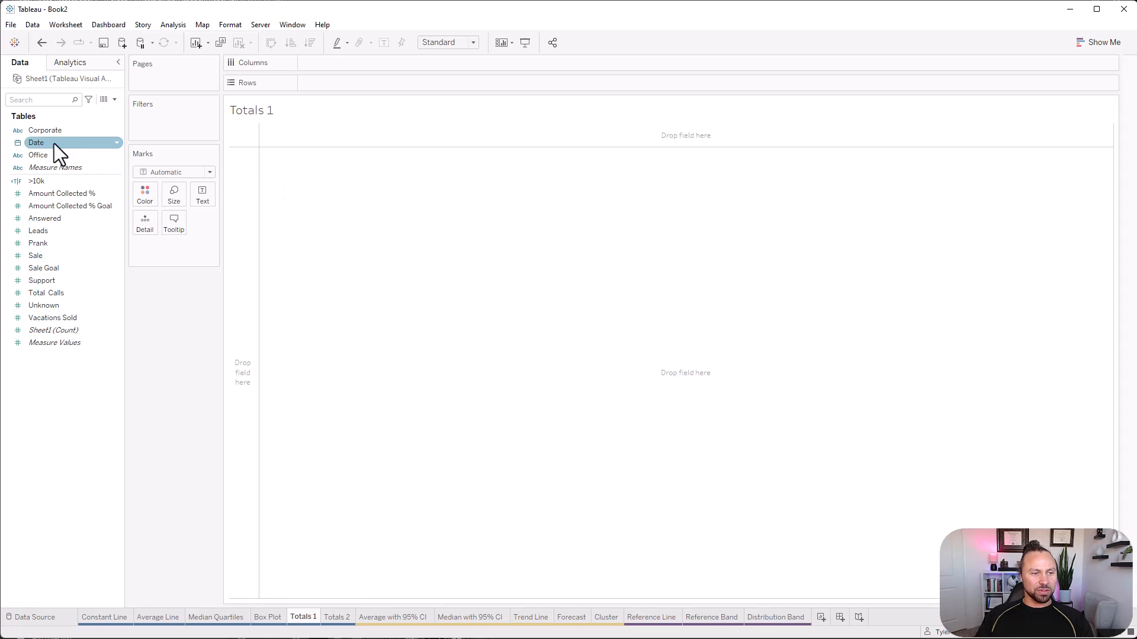
pyautogui.click(87, 156)
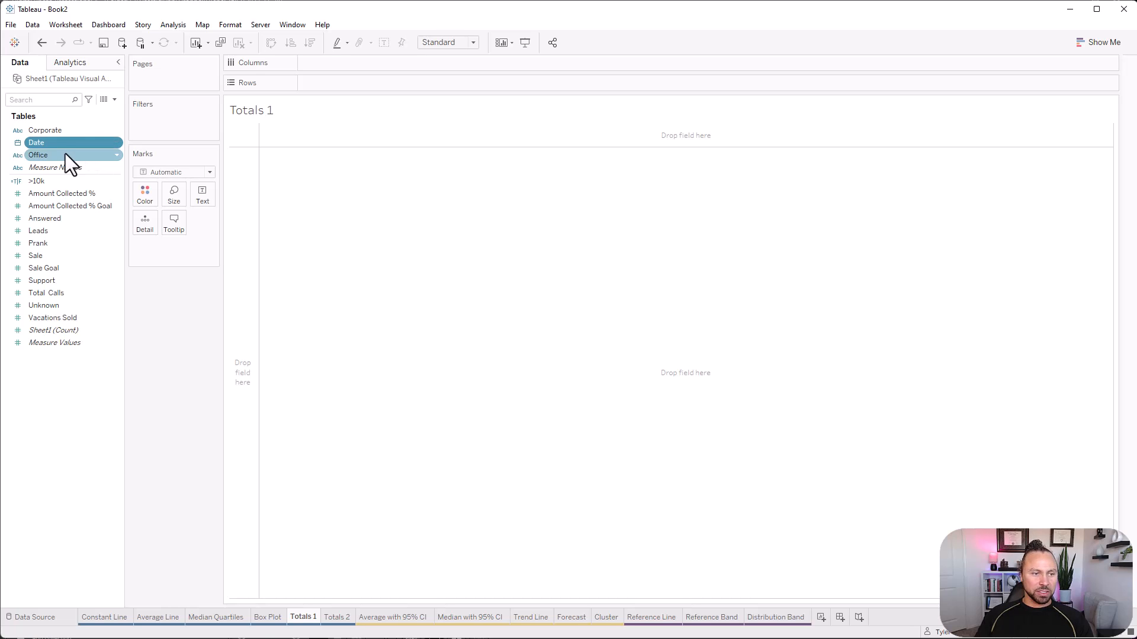
pyautogui.moveTo(66, 155); pyautogui.dragTo(335, 87)
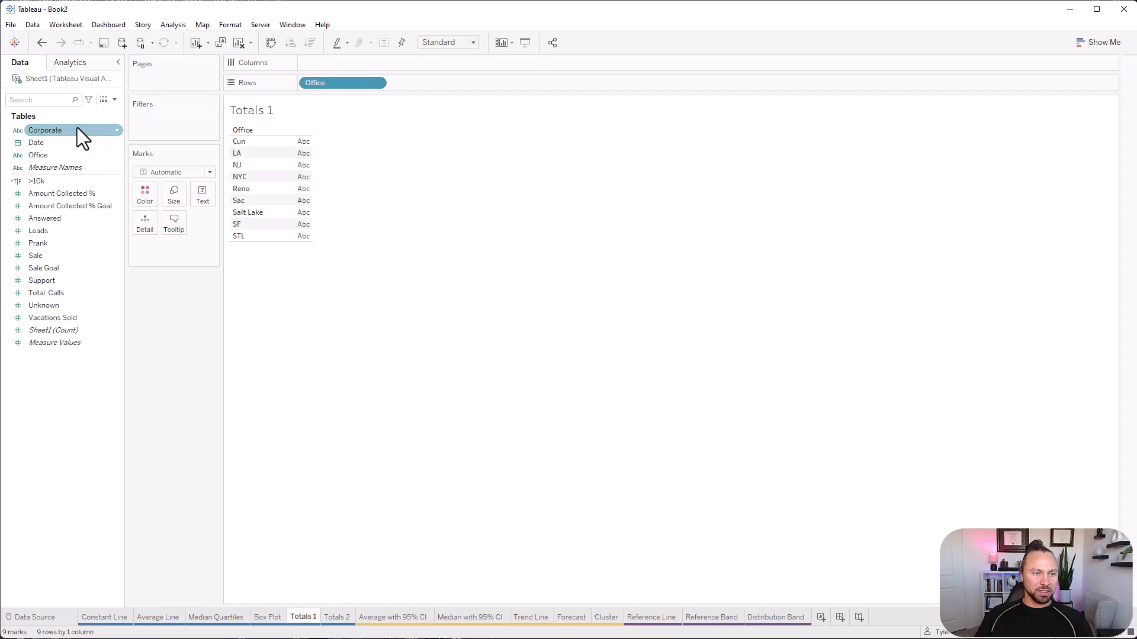
pyautogui.moveTo(77, 129); pyautogui.dragTo(160, 284)
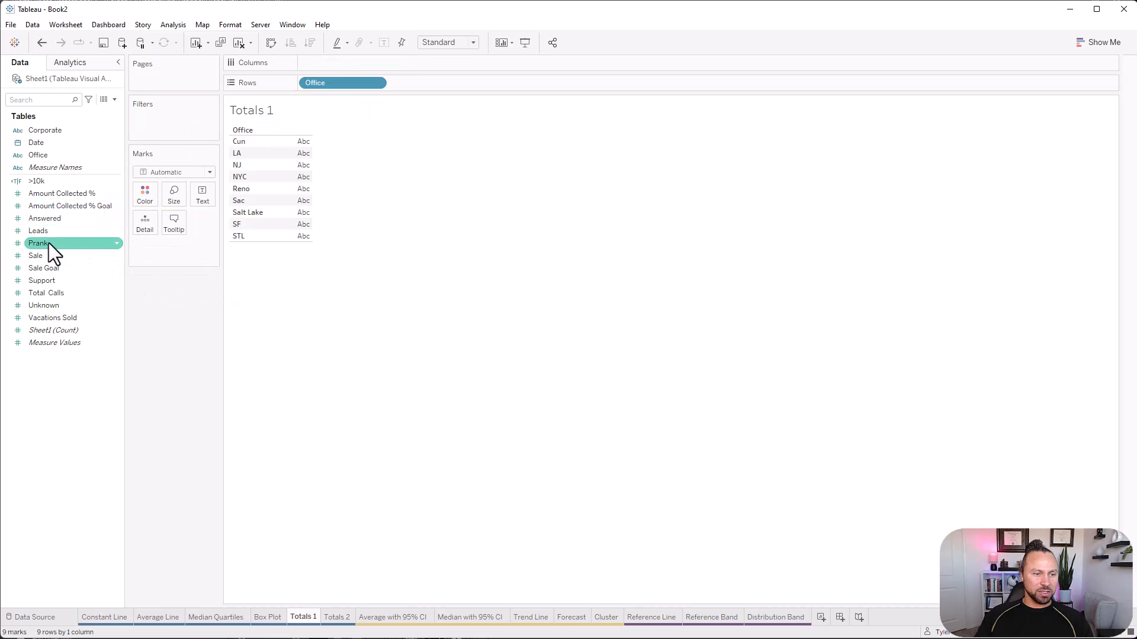
pyautogui.moveTo(47, 255); pyautogui.dragTo(278, 200)
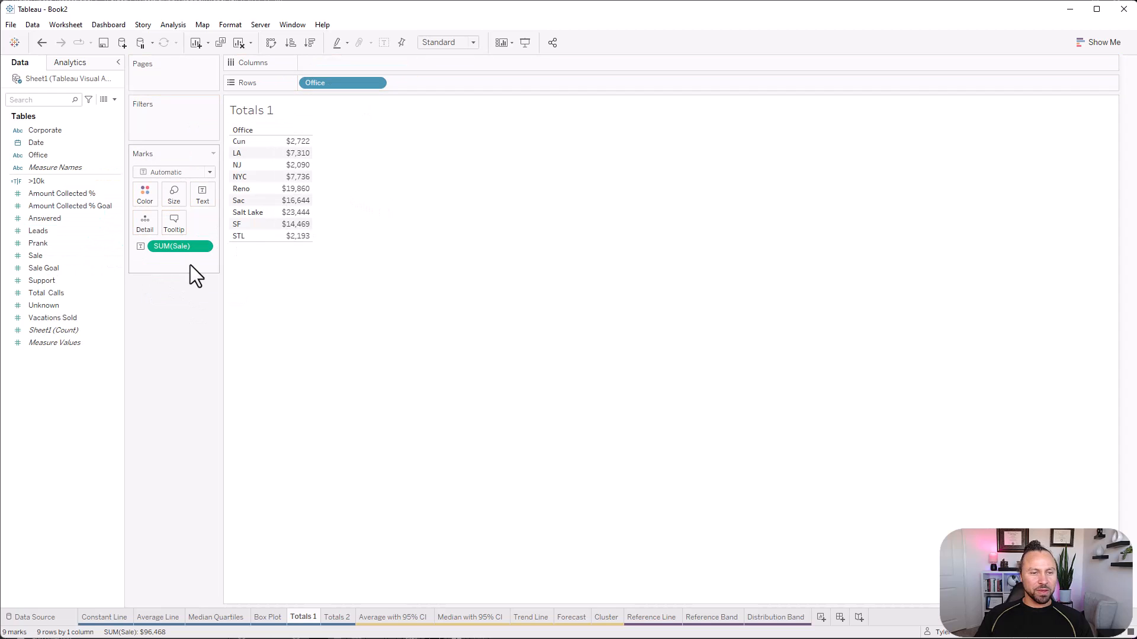
pyautogui.moveTo(41, 143); pyautogui.dragTo(361, 62)
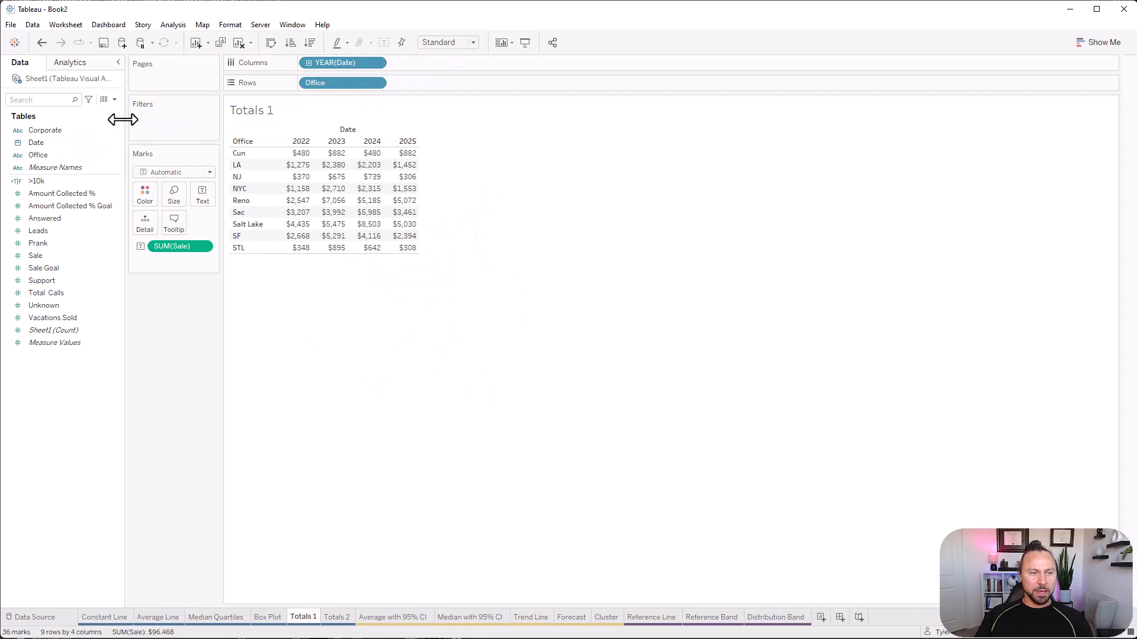
# Add column grand totals and row grand totals to the Sale table.
pyautogui.click(77, 65)
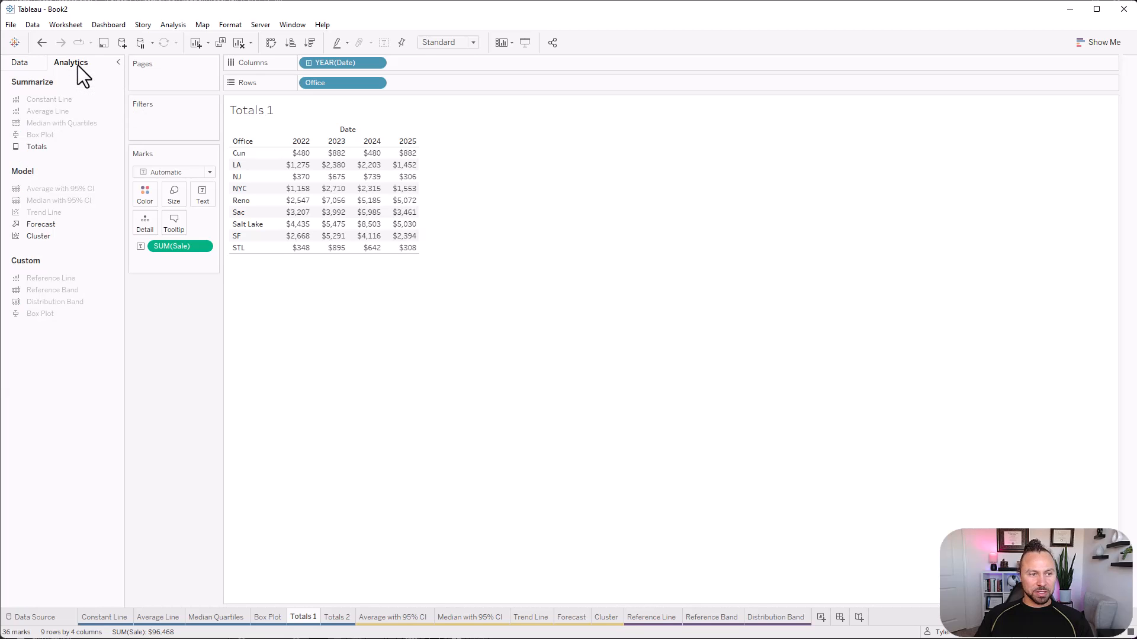
pyautogui.moveTo(30, 148); pyautogui.dragTo(183, 48)
pyautogui.click(173, 25)
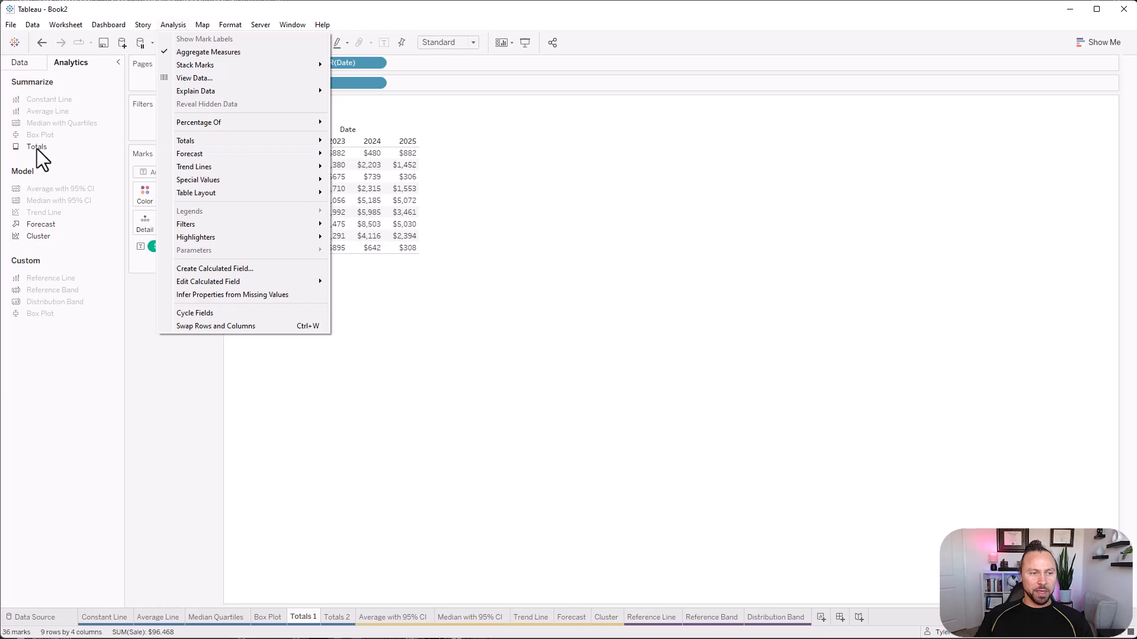
pyautogui.moveTo(37, 148); pyautogui.dragTo(356, 167)
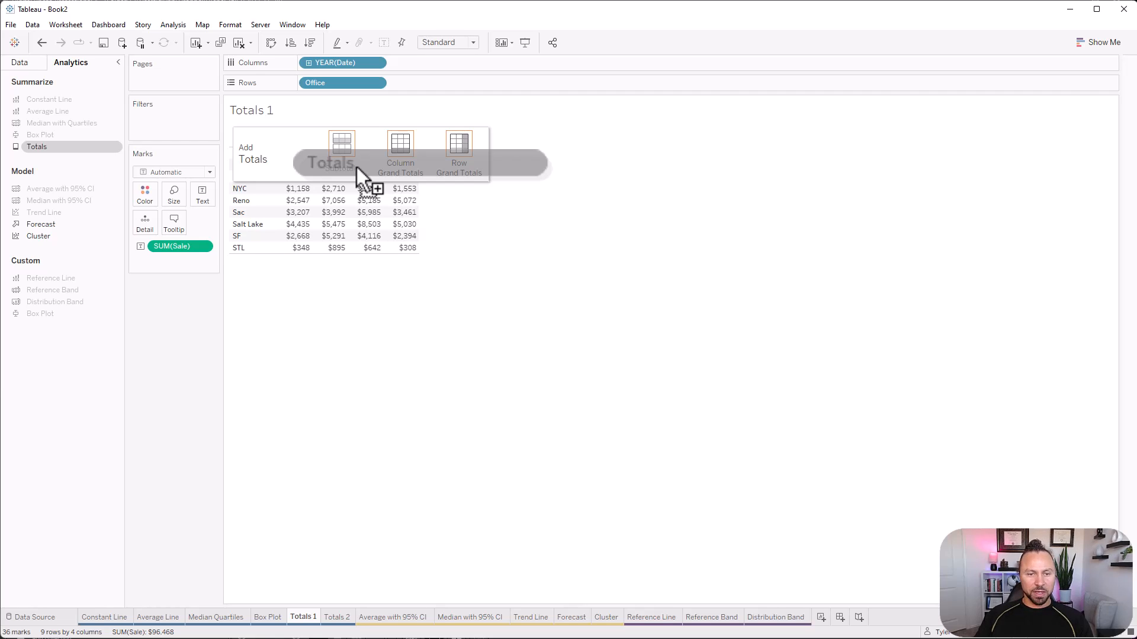
pyautogui.moveTo(356, 167); pyautogui.dragTo(397, 168)
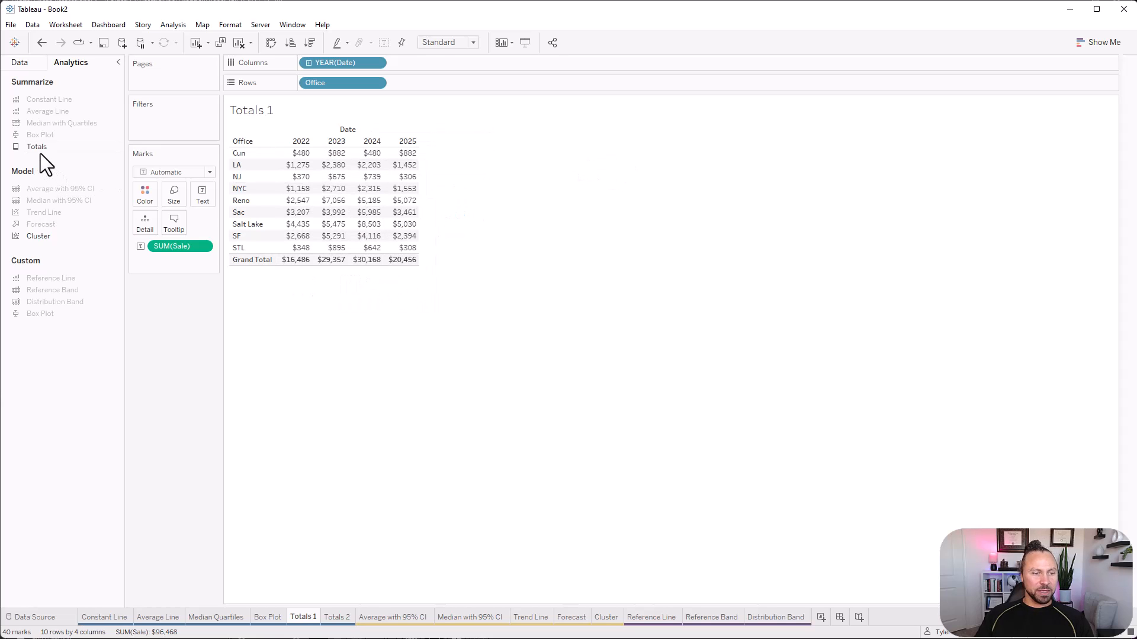
pyautogui.moveTo(37, 148); pyautogui.dragTo(462, 171)
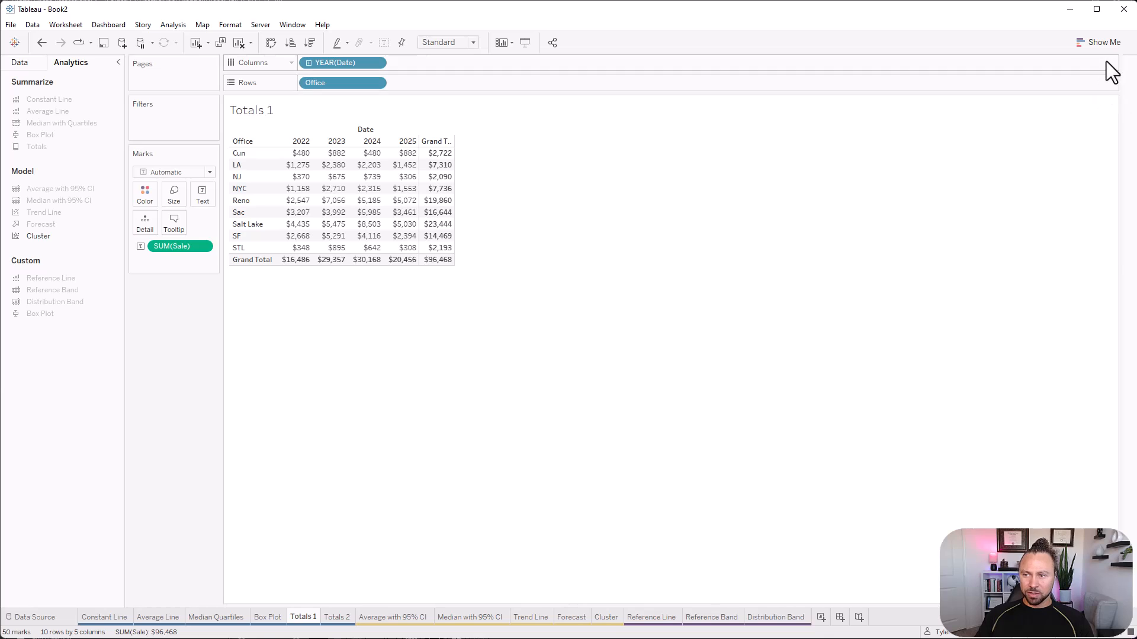
# Convert the table to a bar chart of Sale by Office, without the year of Date, and swap its axes for vertical bars.
pyautogui.click(1101, 43)
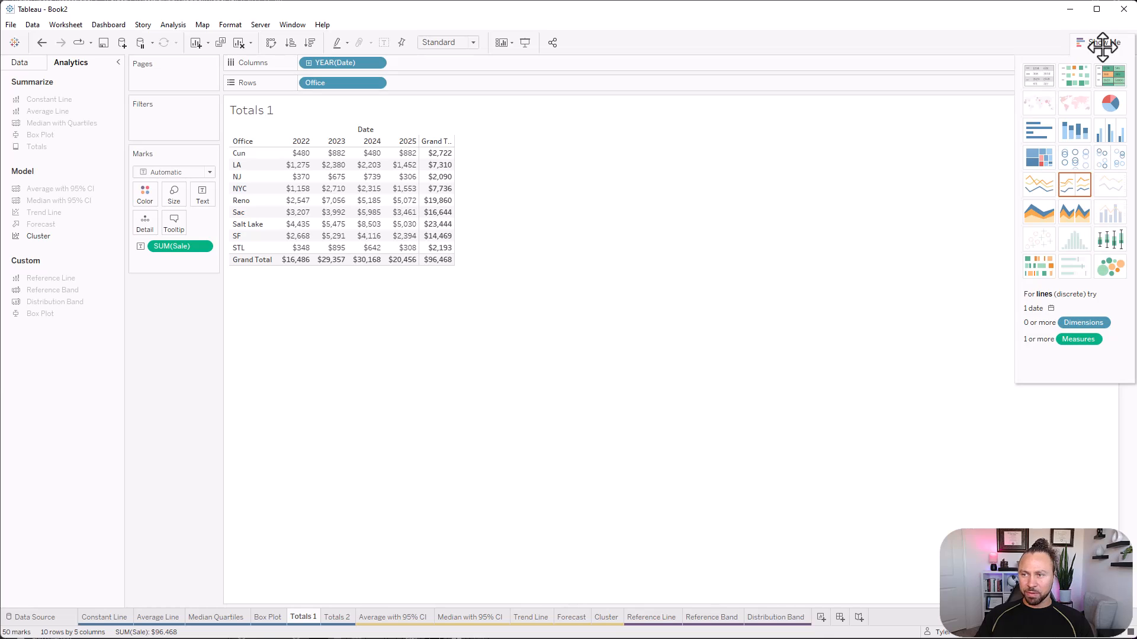
pyautogui.click(1040, 129)
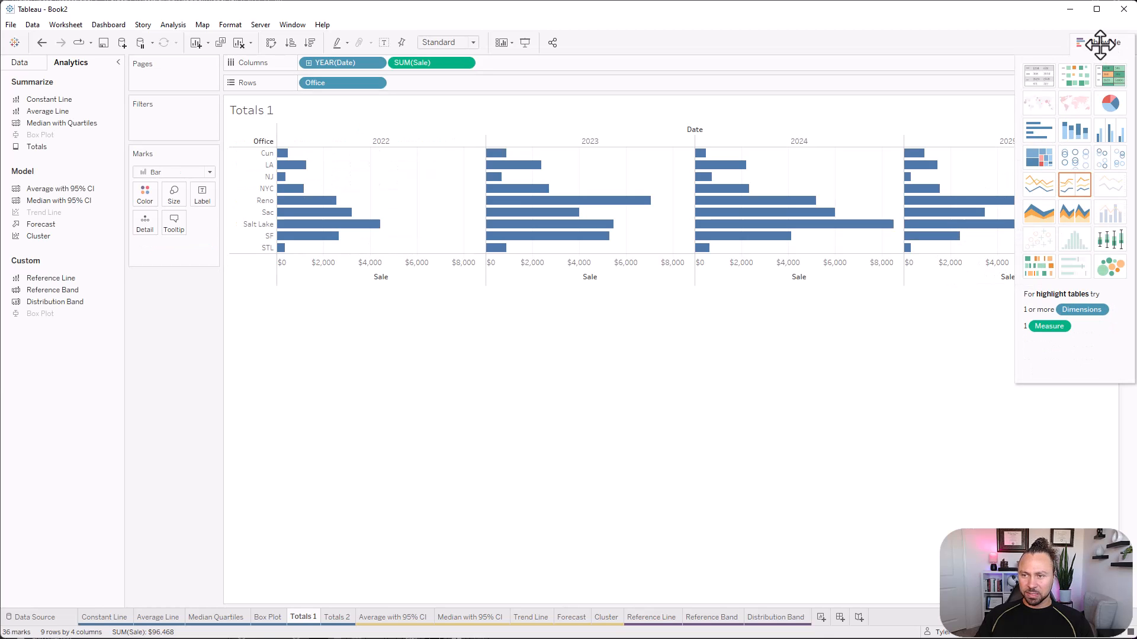
pyautogui.click(1100, 43)
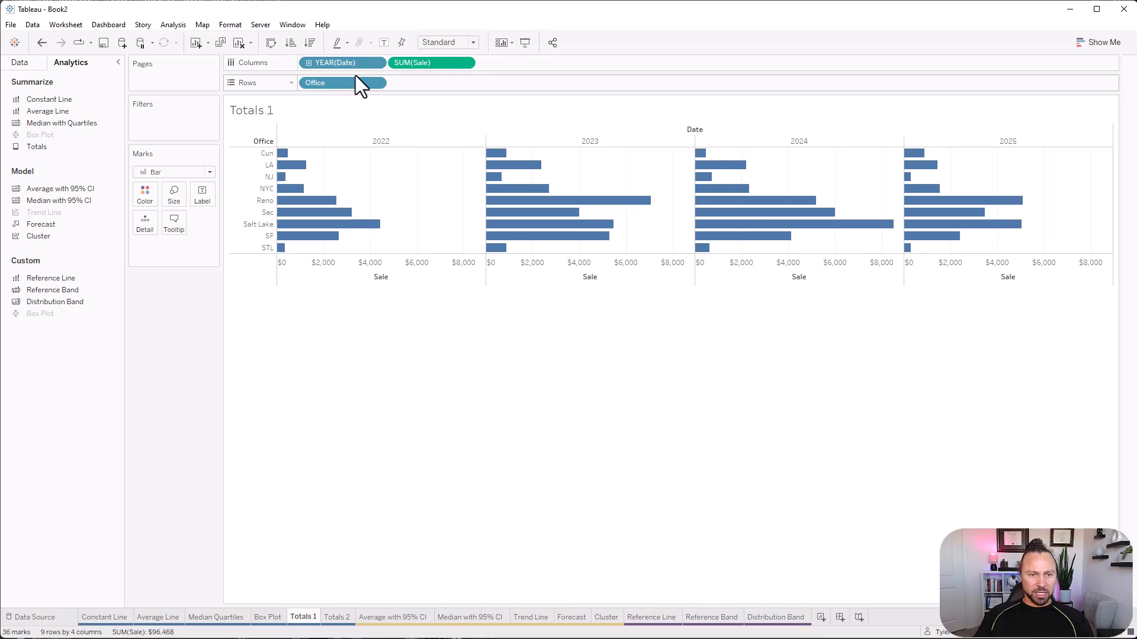
pyautogui.moveTo(353, 60); pyautogui.dragTo(172, 426)
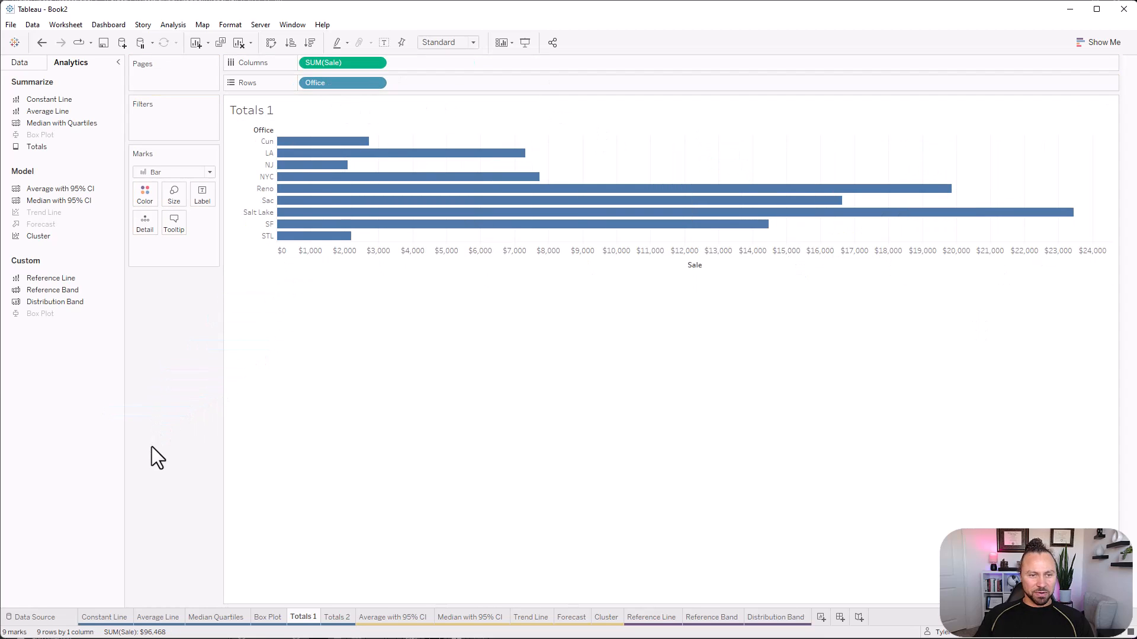
pyautogui.click(271, 43)
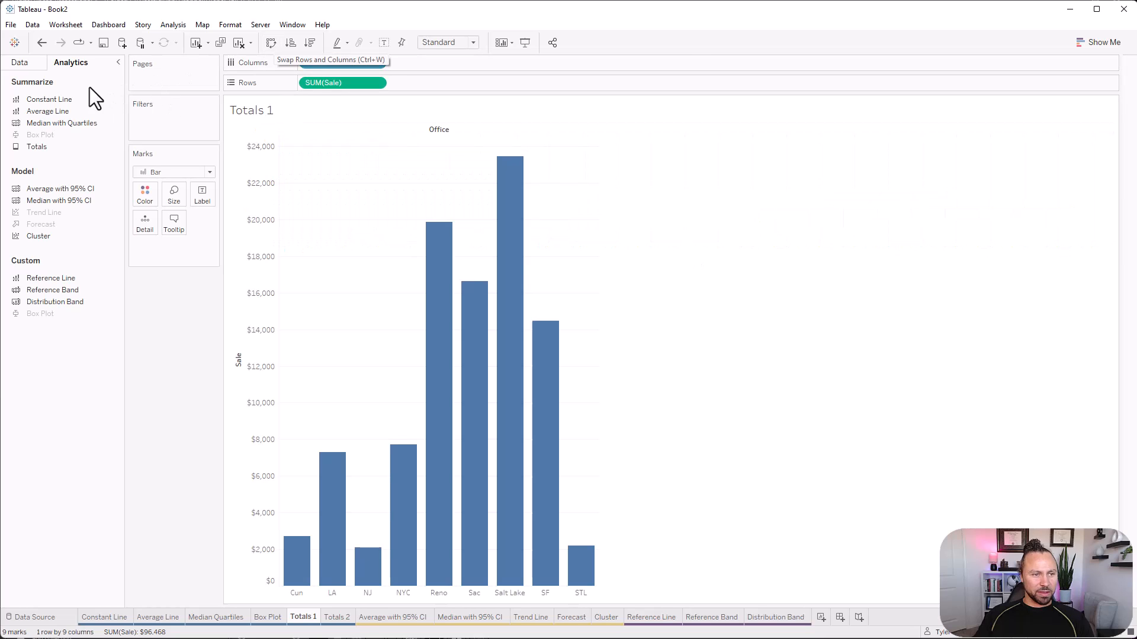
# Add a grand total bar and an average line to the Sale by Office bar chart.
pyautogui.moveTo(40, 147); pyautogui.dragTo(457, 151)
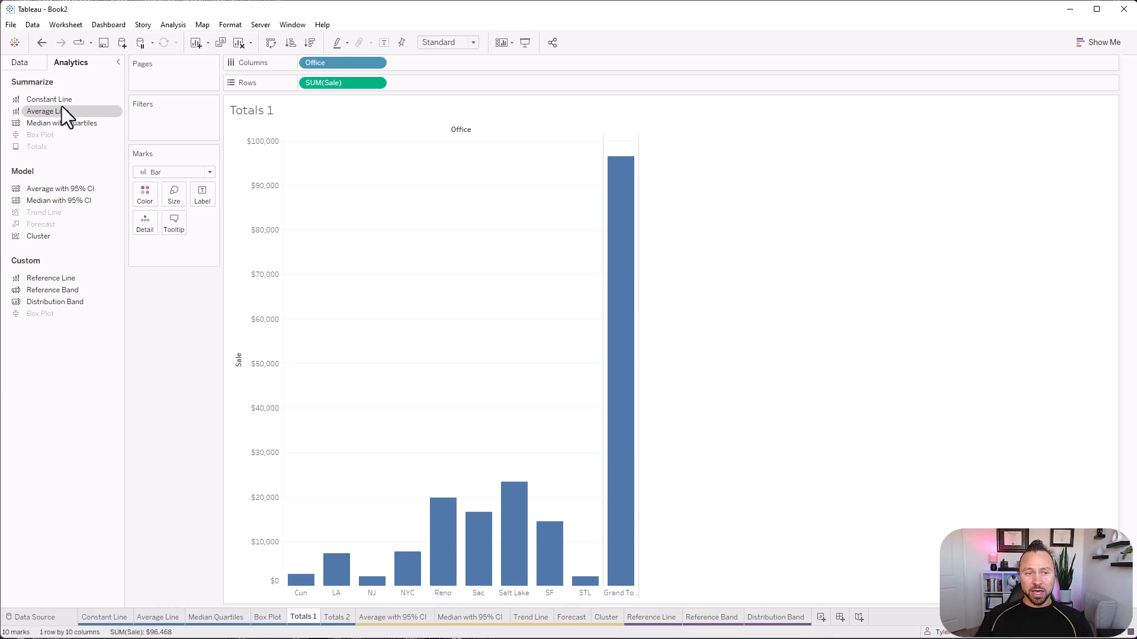
pyautogui.moveTo(62, 100); pyautogui.dragTo(416, 142)
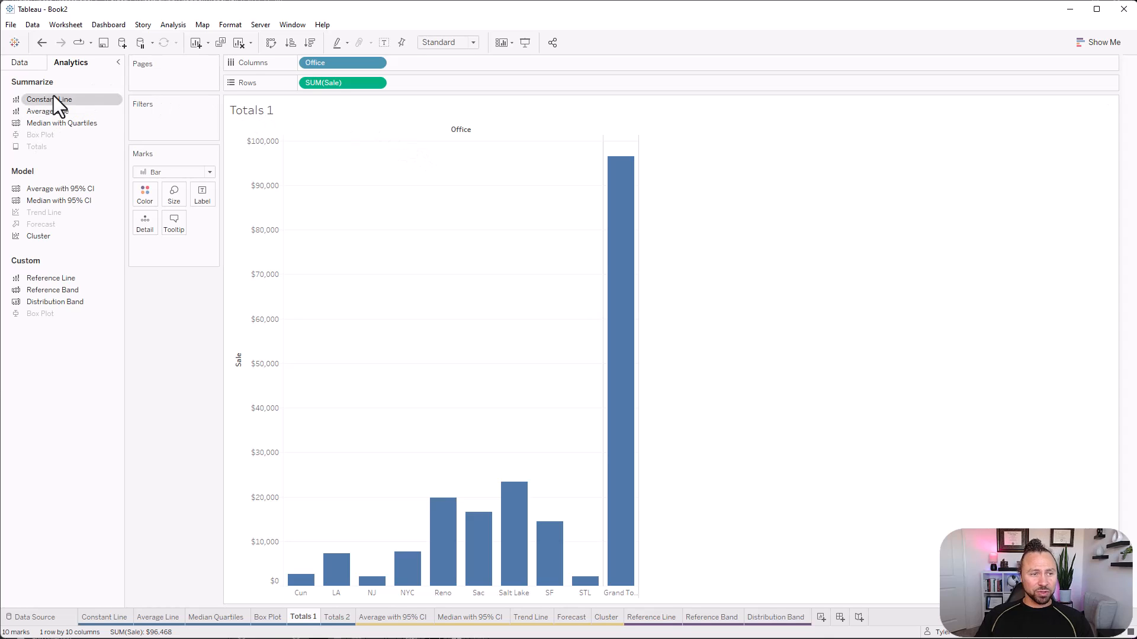
pyautogui.moveTo(92, 137)
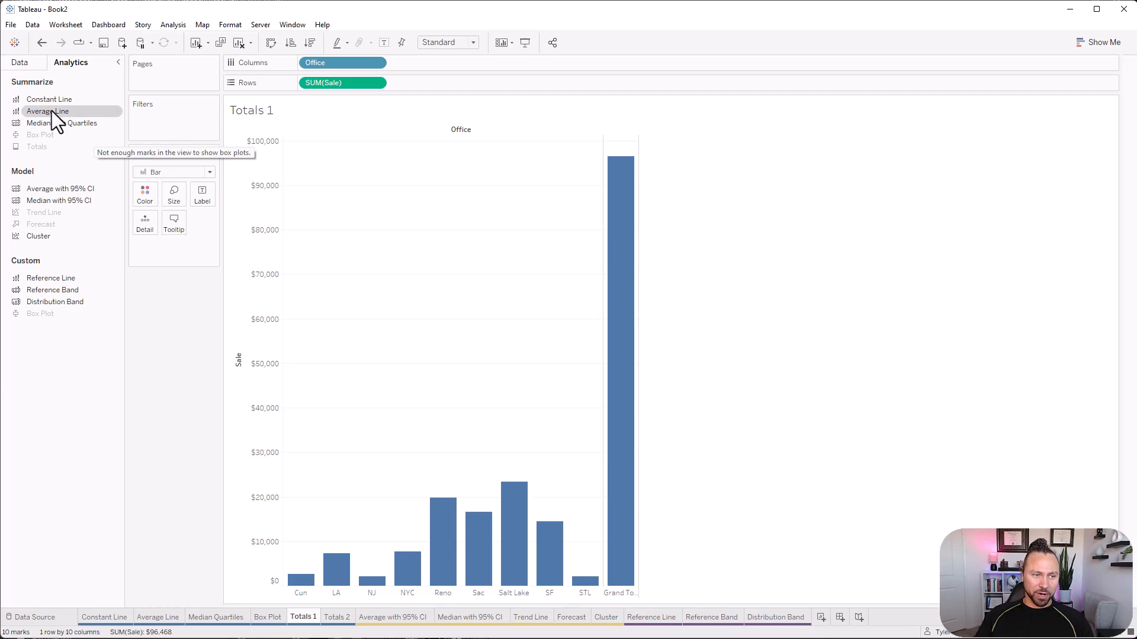
pyautogui.moveTo(52, 111); pyautogui.dragTo(332, 146)
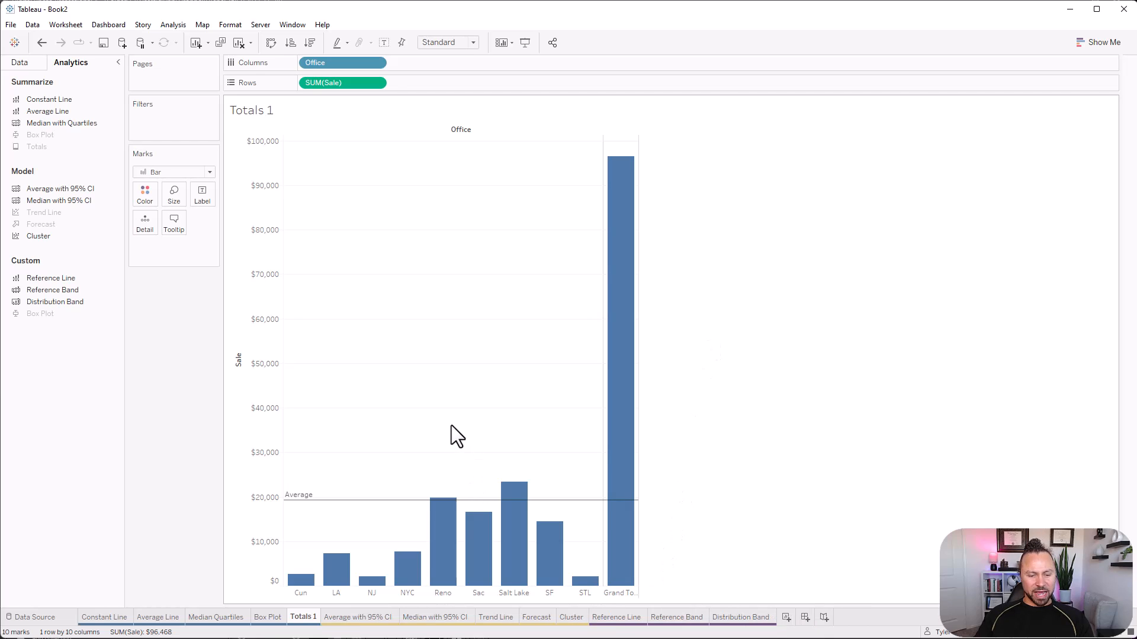
# On the Average with 95% CI sheet, build a line chart of Sale by continuous week number of Date.
pyautogui.click(374, 617)
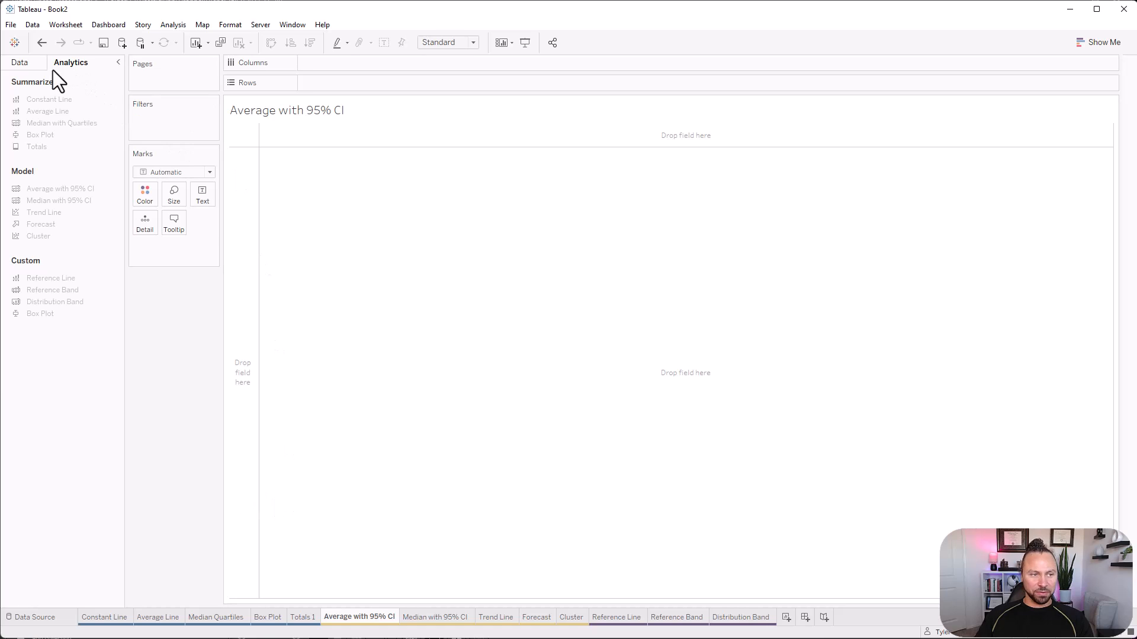
pyautogui.click(33, 65)
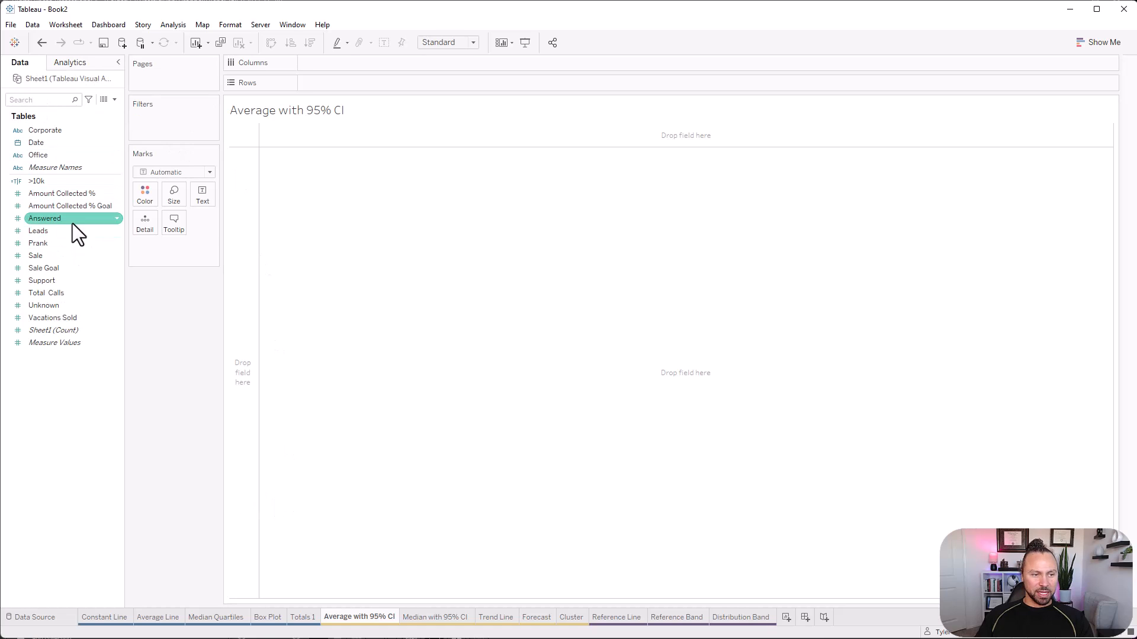
pyautogui.moveTo(39, 145); pyautogui.dragTo(385, 85)
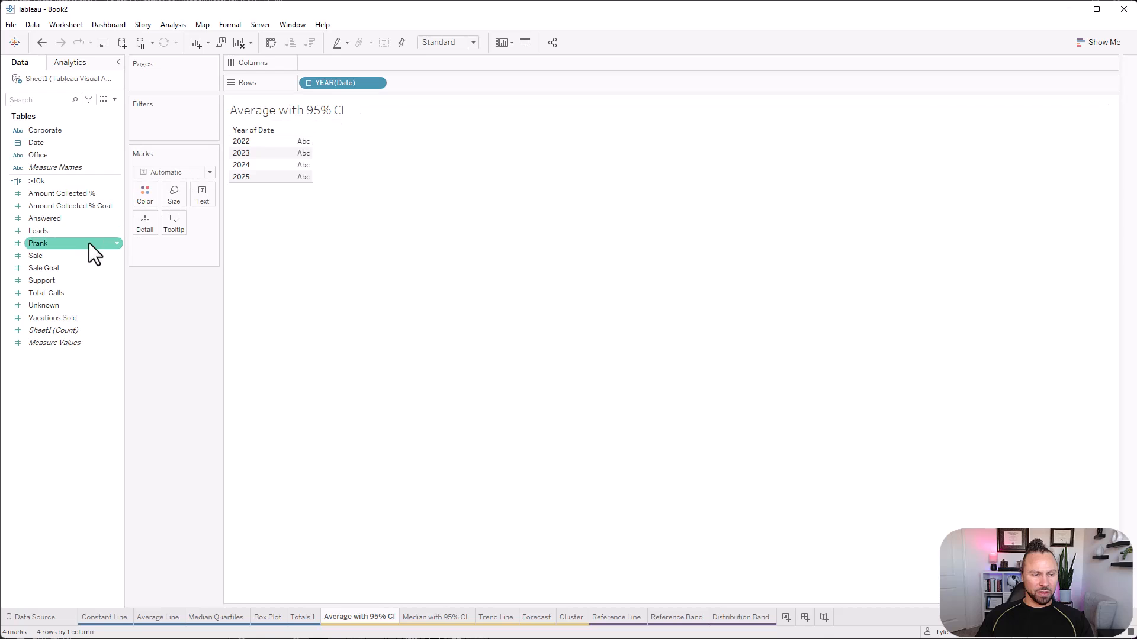
pyautogui.moveTo(89, 243); pyautogui.dragTo(314, 166)
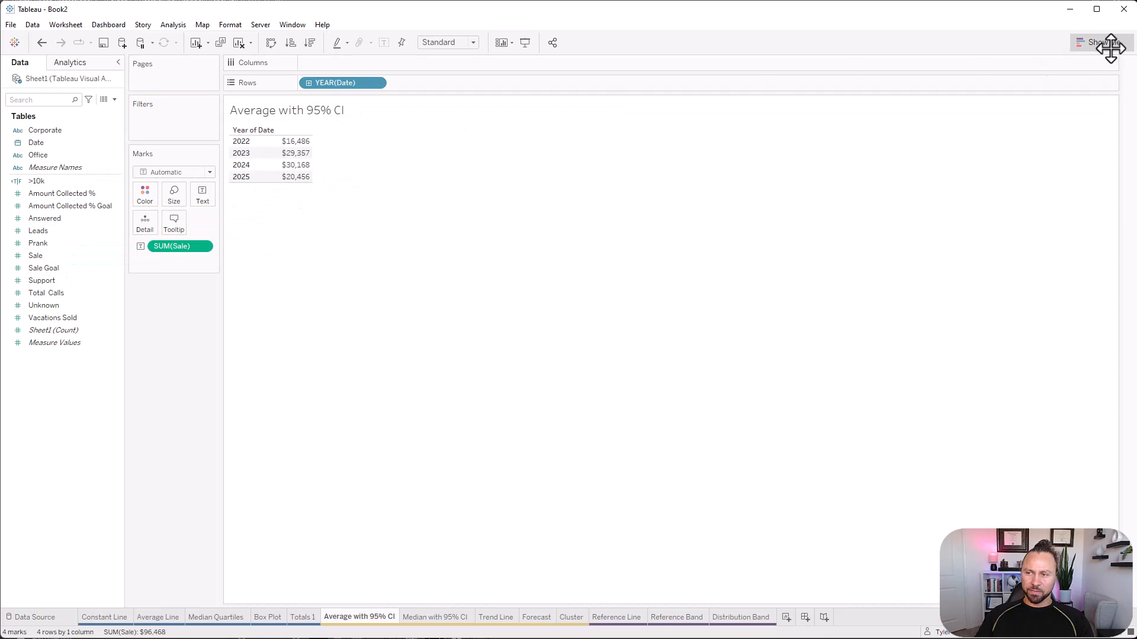
pyautogui.click(1102, 42)
pyautogui.click(1048, 190)
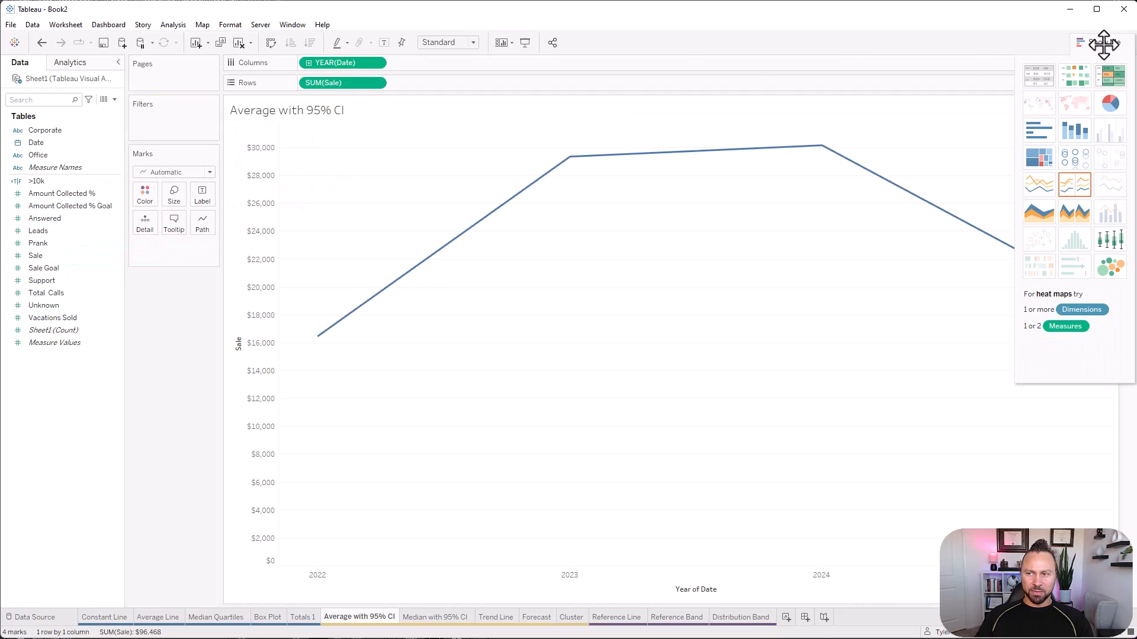
pyautogui.click(1096, 42)
pyautogui.rightClick(346, 63)
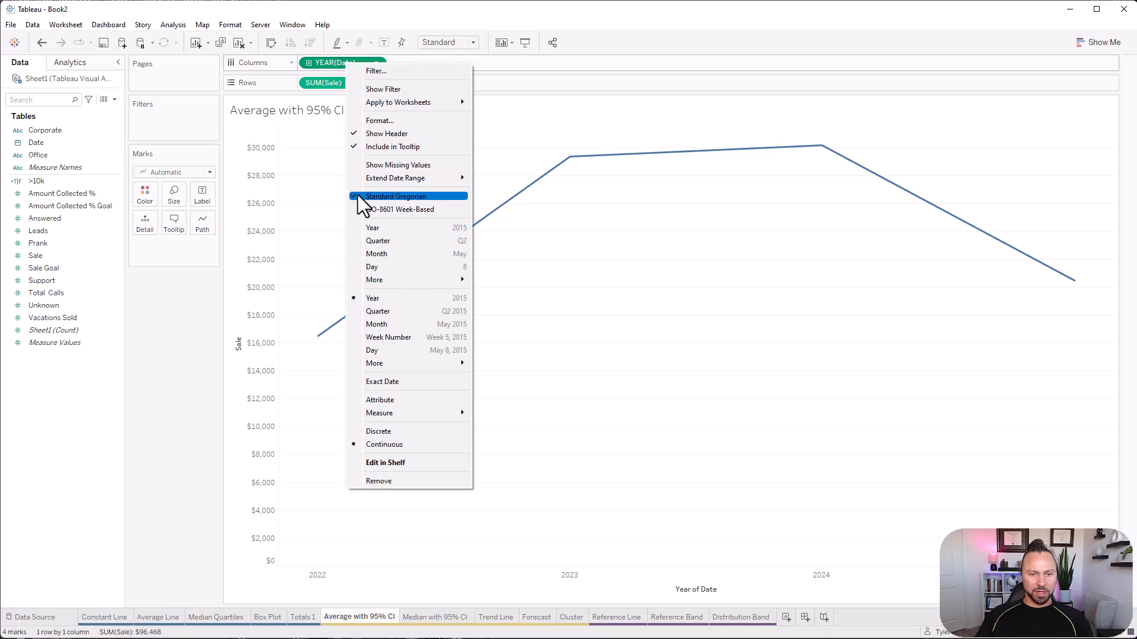
pyautogui.click(394, 335)
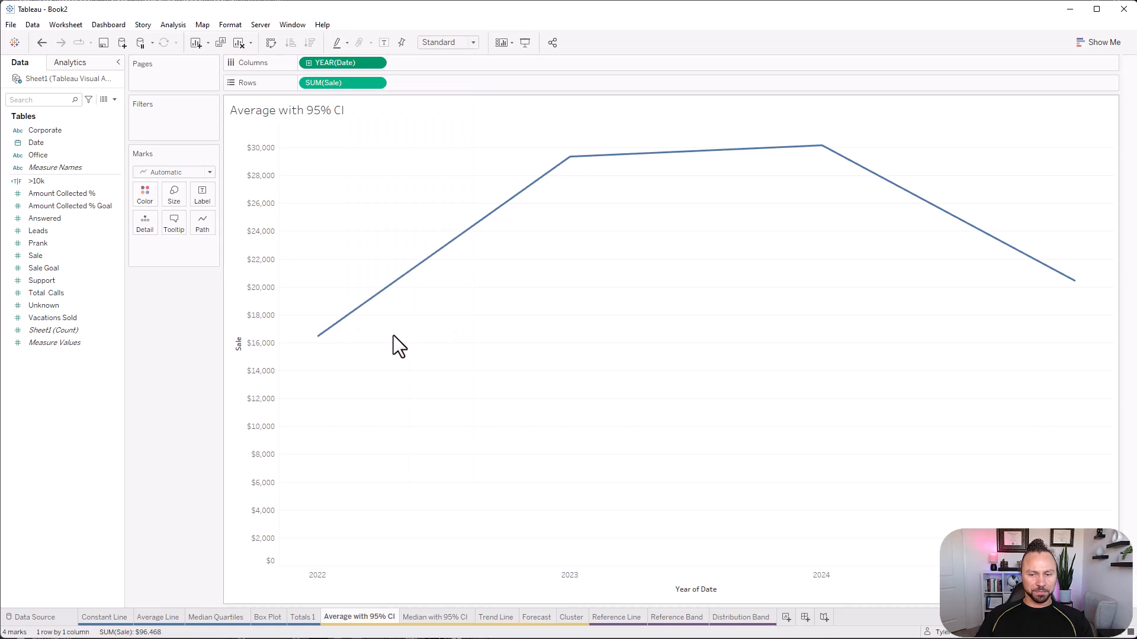
# Split the weekly Sale line chart into separate panes by placing Corporate ahead of the week of Date in the columns.
pyautogui.click(77, 65)
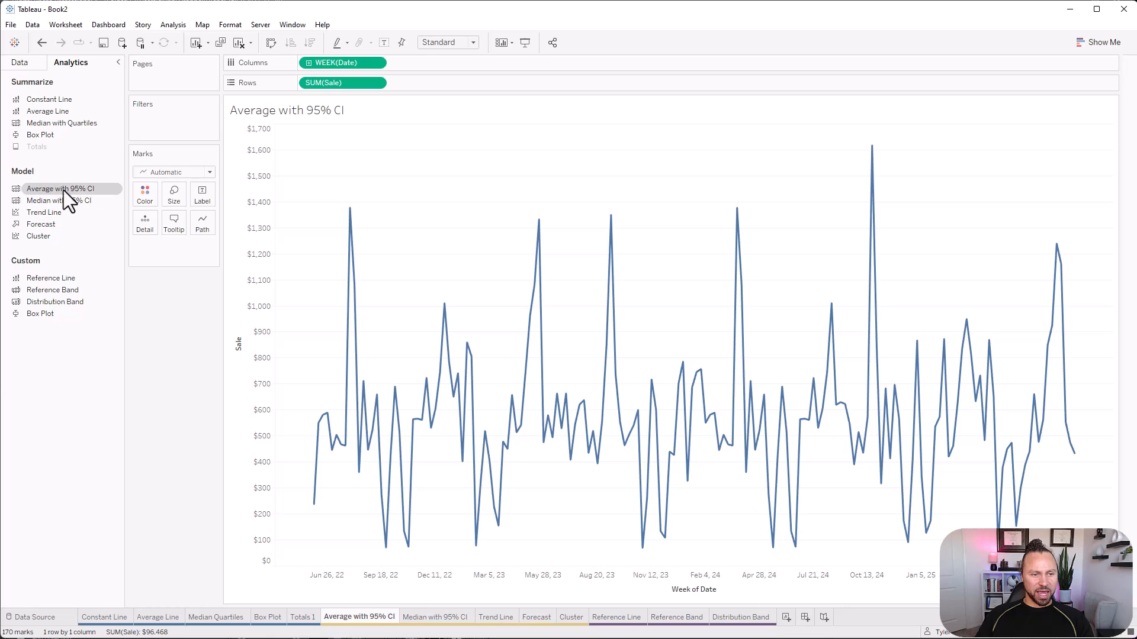
pyautogui.moveTo(59, 188); pyautogui.dragTo(159, 309)
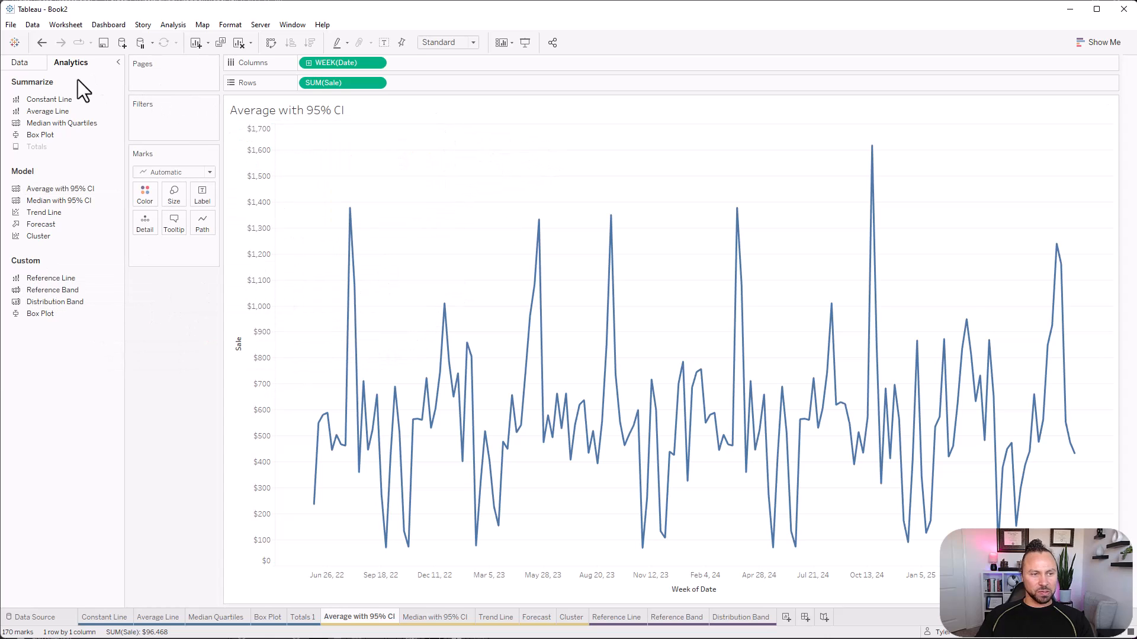
pyautogui.click(40, 64)
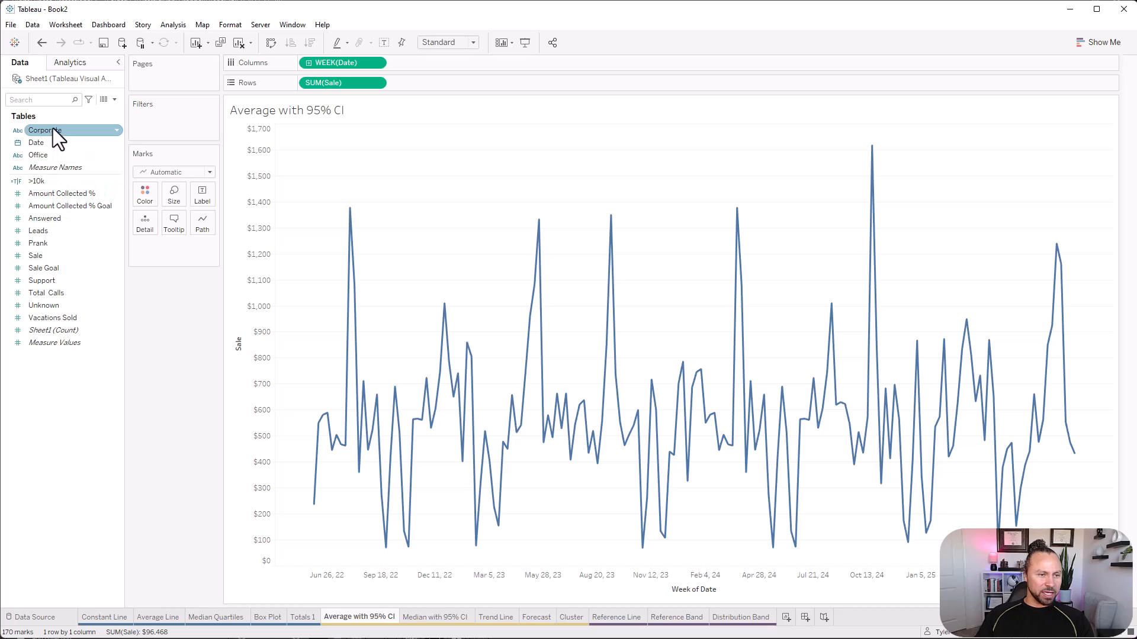
pyautogui.moveTo(53, 128); pyautogui.dragTo(303, 65)
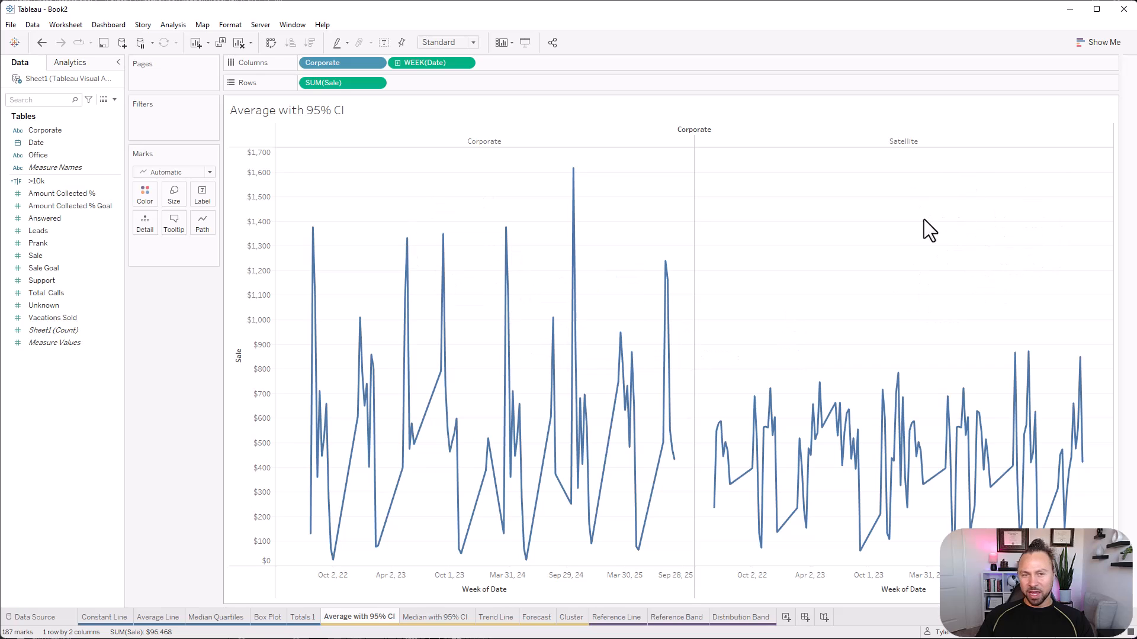
# Try an average with 95% CI across the entire table and remove it again.
pyautogui.click(74, 62)
pyautogui.moveTo(46, 190); pyautogui.dragTo(346, 161)
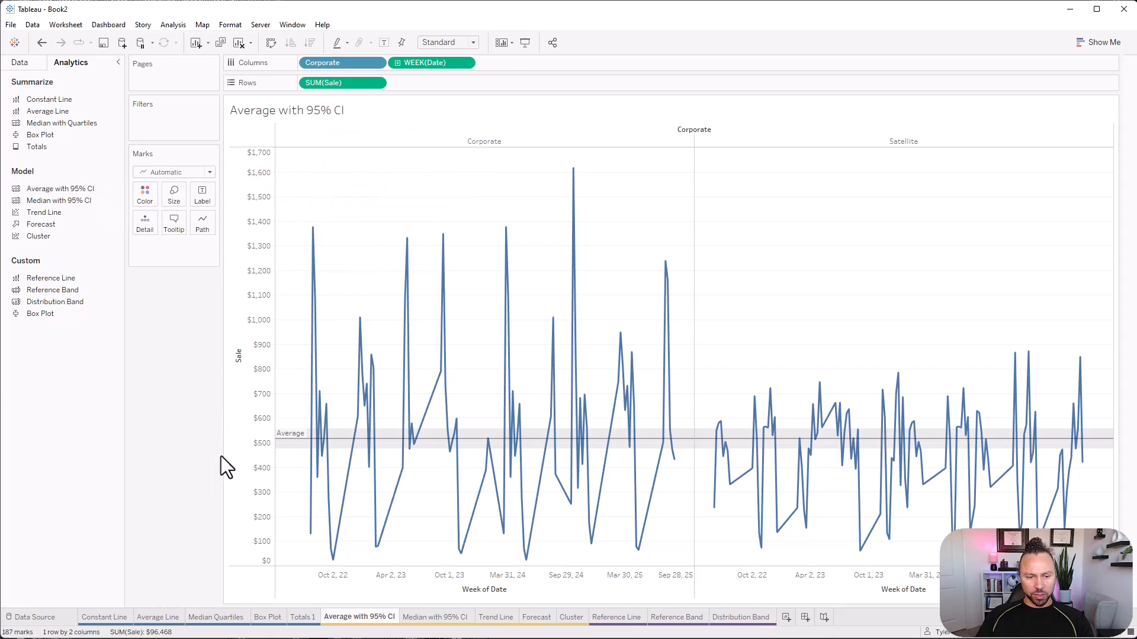
pyautogui.moveTo(702, 452)
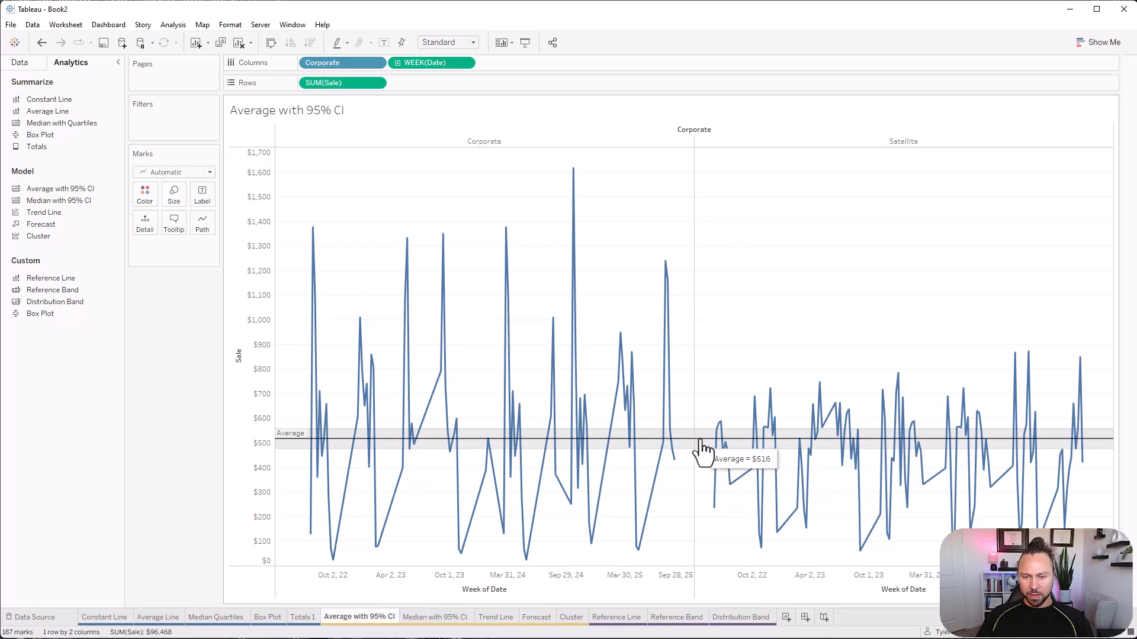
pyautogui.rightClick(702, 451)
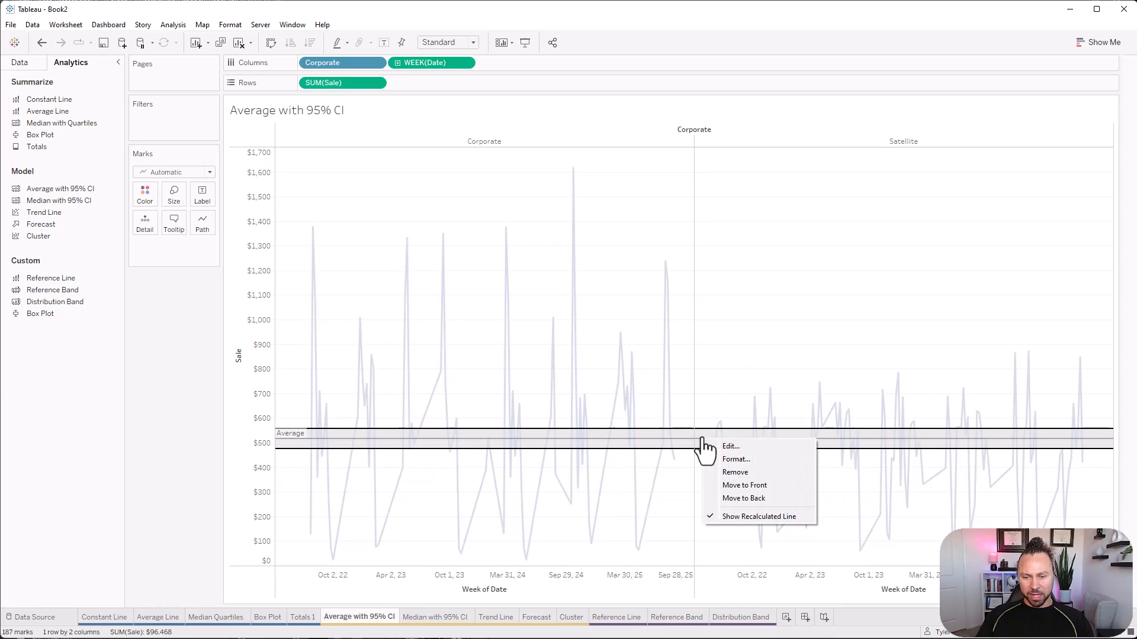
pyautogui.click(745, 474)
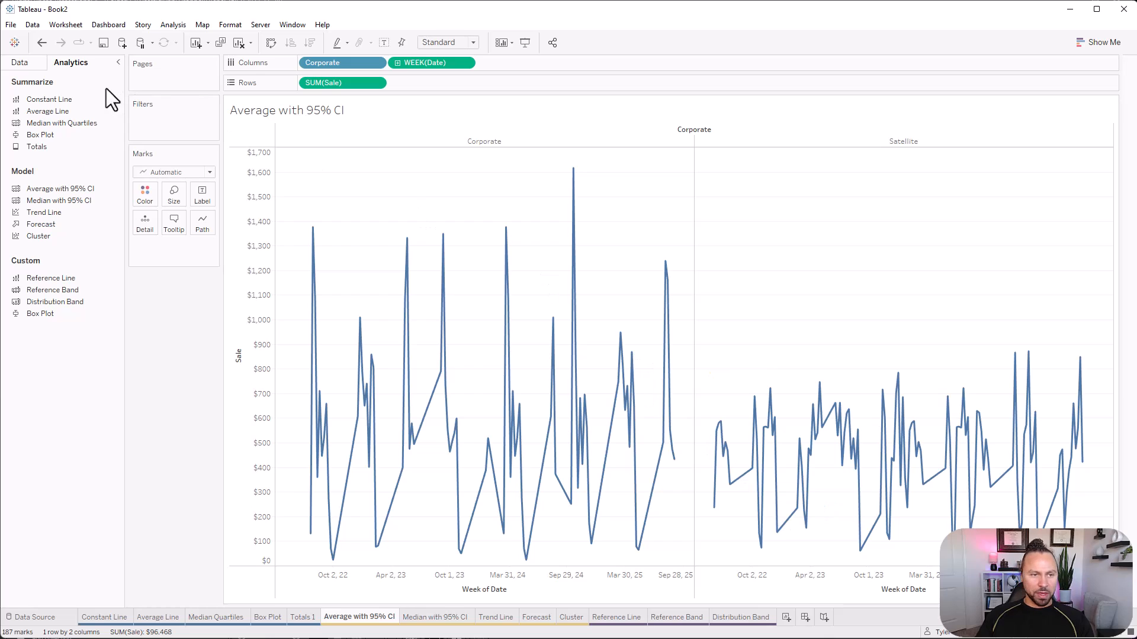
# Add an average with 95% CI per pane and review its confidence level and line formatting options.
pyautogui.moveTo(58, 190); pyautogui.dragTo(373, 147)
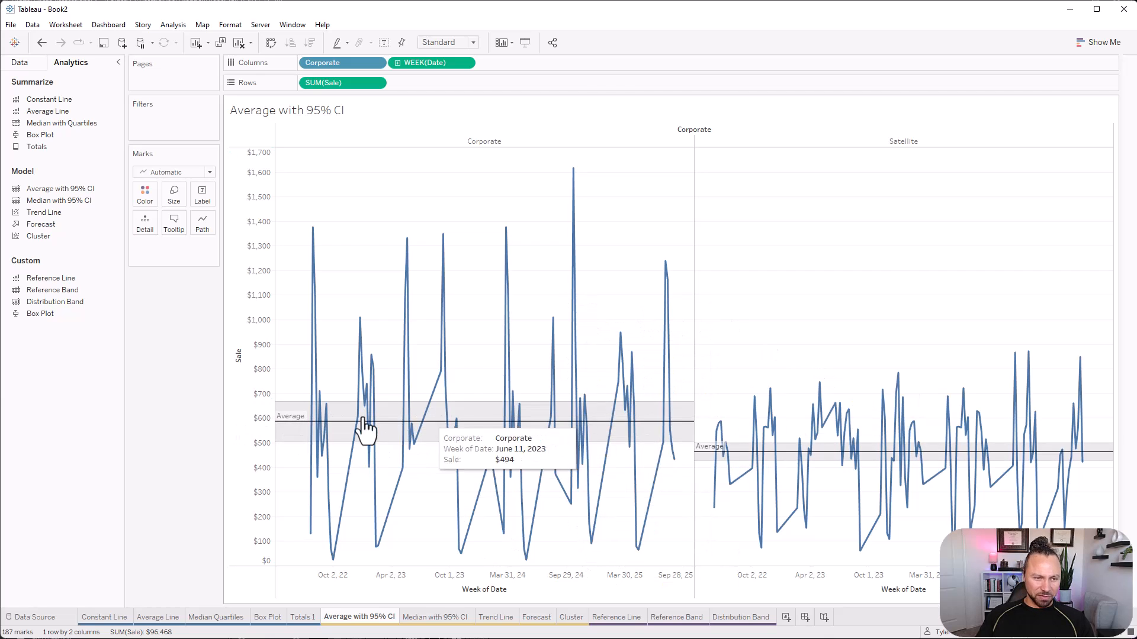
pyautogui.rightClick(302, 405)
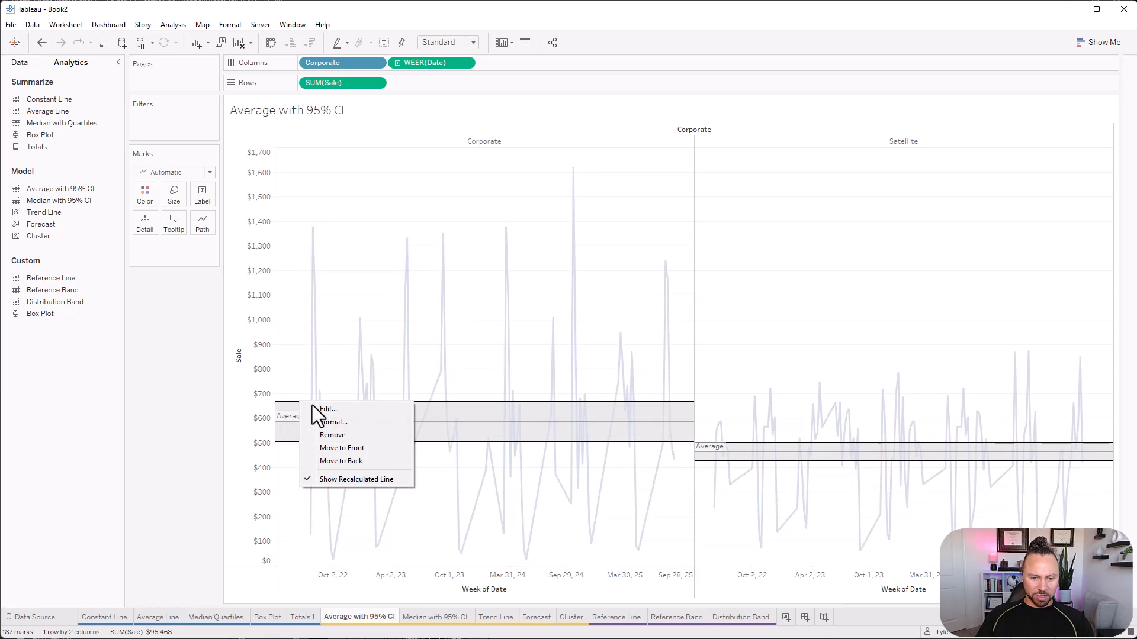
pyautogui.click(348, 413)
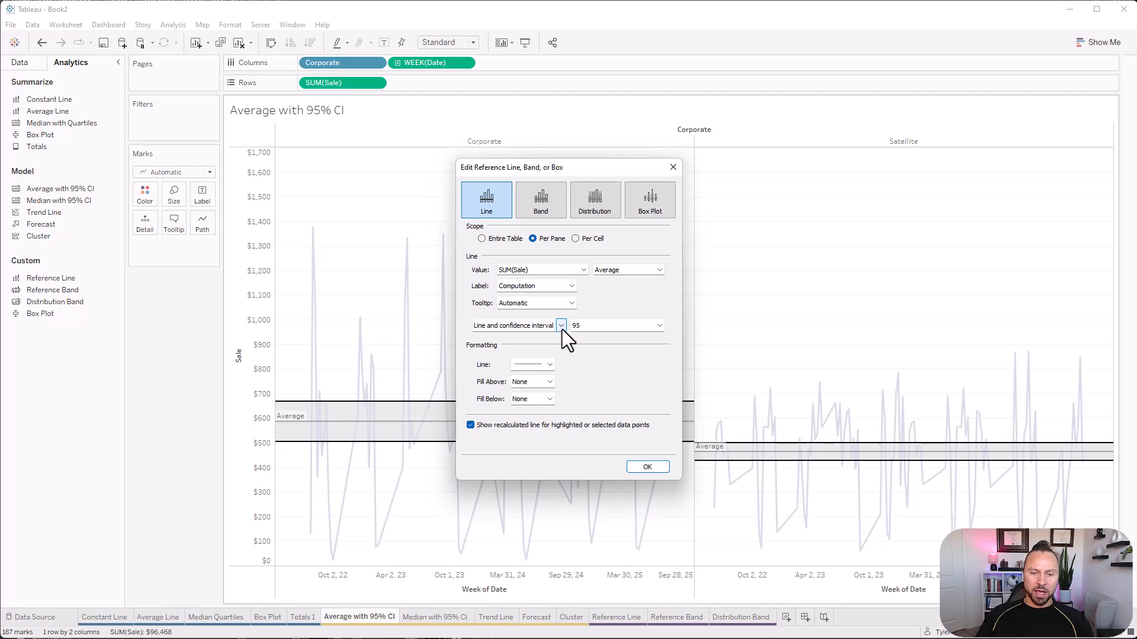
pyautogui.click(593, 325)
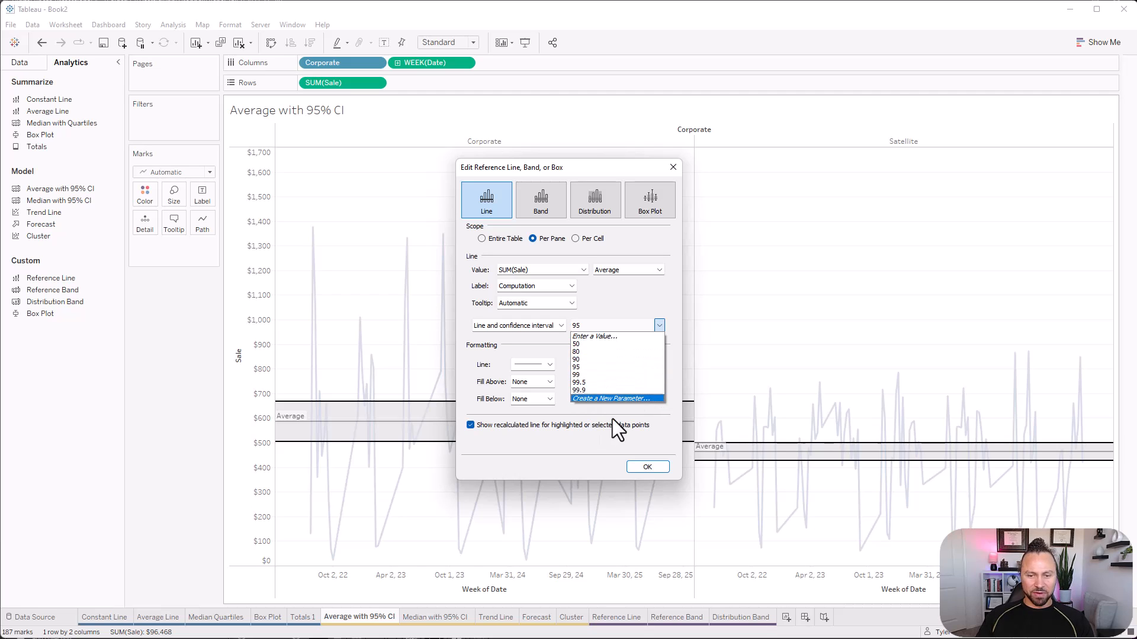
pyautogui.click(603, 303)
pyautogui.click(534, 365)
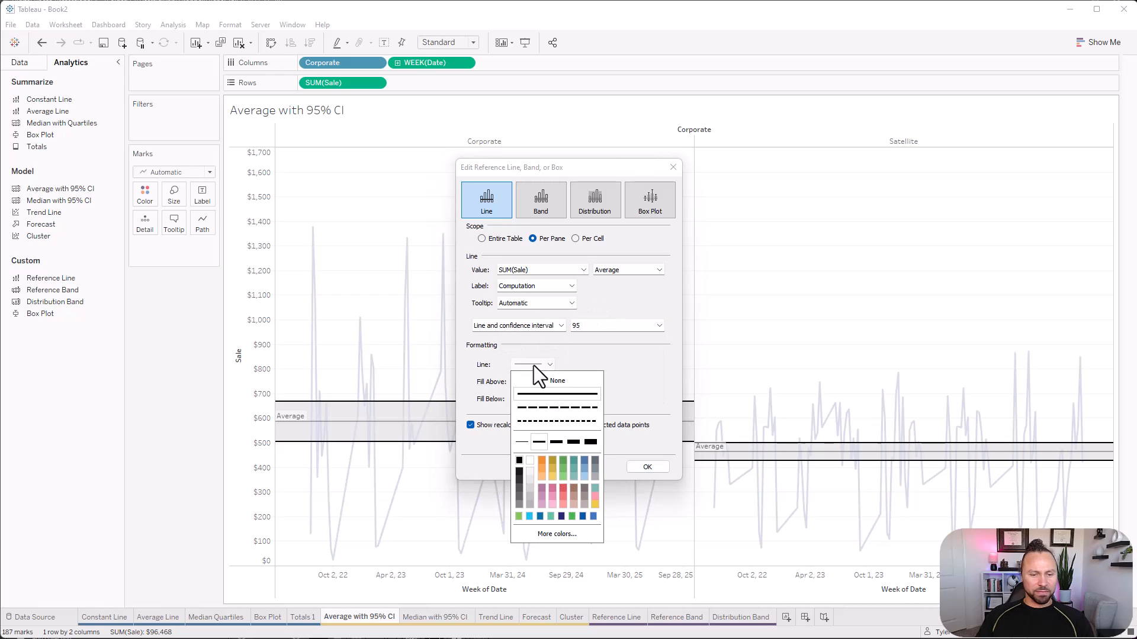
pyautogui.click(558, 367)
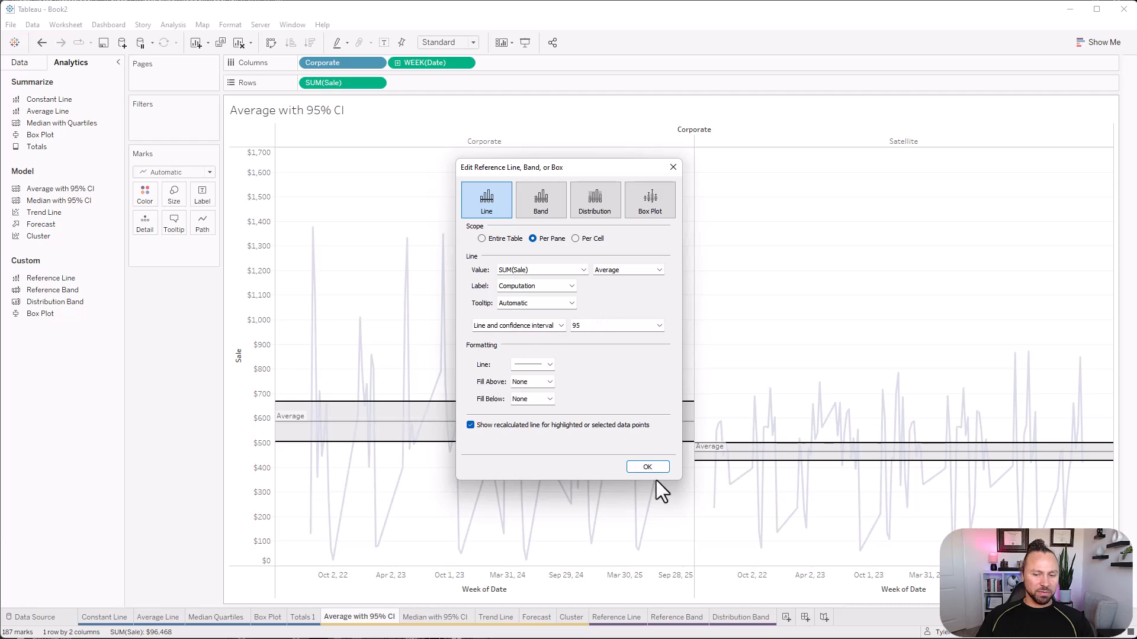
pyautogui.click(648, 467)
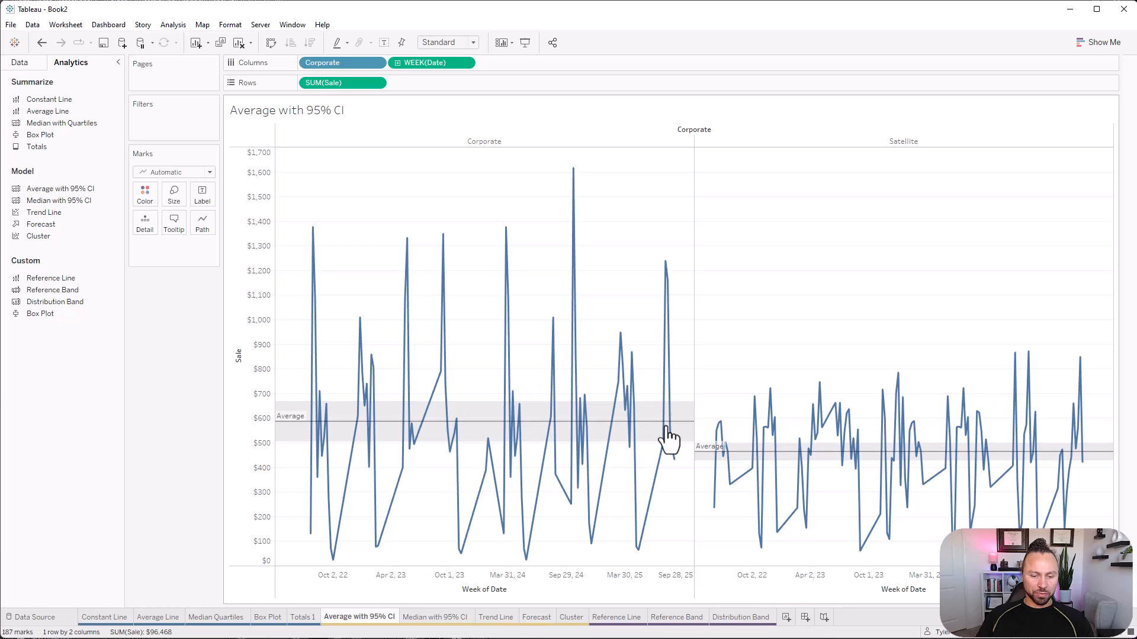
# On the Median with 95% CI sheet, build a line chart of Sale by continuous month of Date.
pyautogui.click(457, 619)
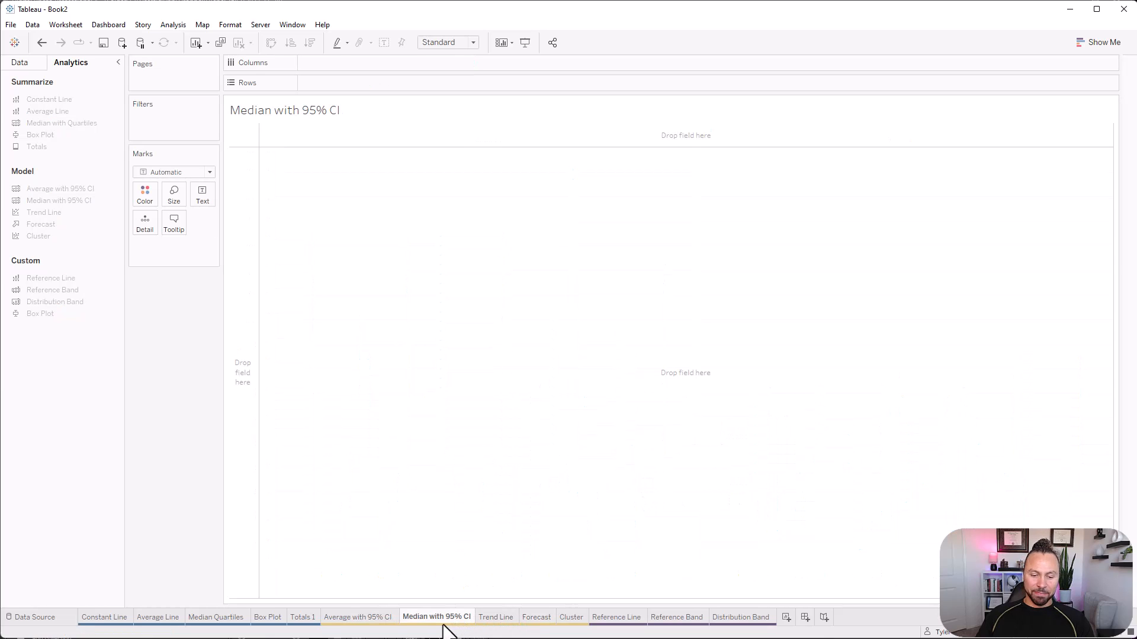
pyautogui.click(34, 66)
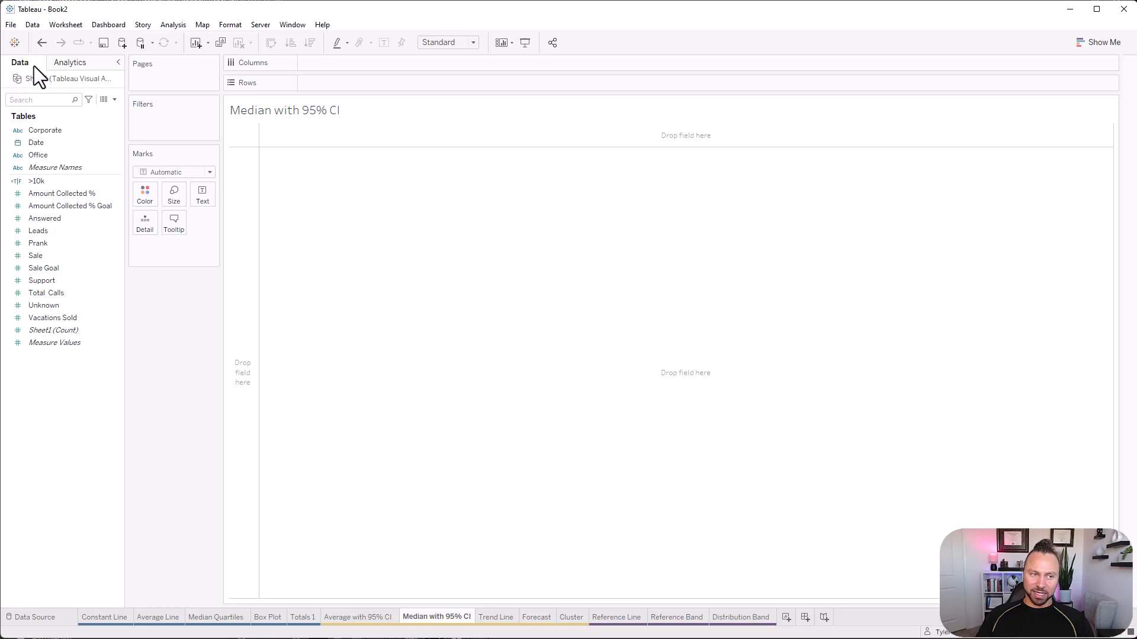
pyautogui.moveTo(47, 146); pyautogui.dragTo(446, 82)
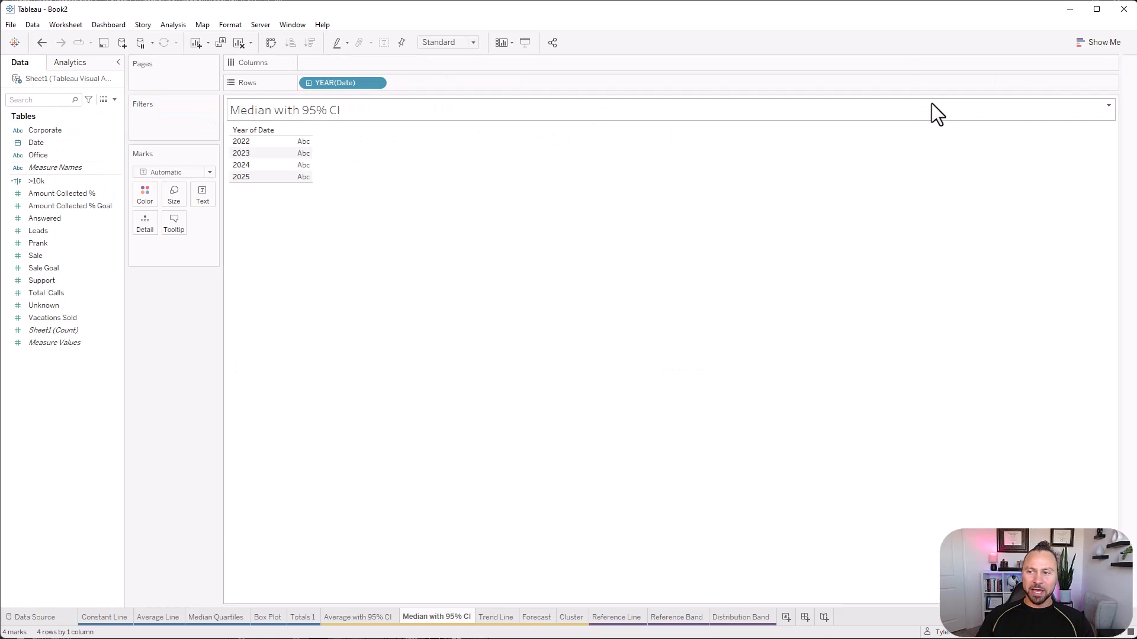
pyautogui.click(73, 257)
pyautogui.moveTo(33, 262); pyautogui.dragTo(304, 167)
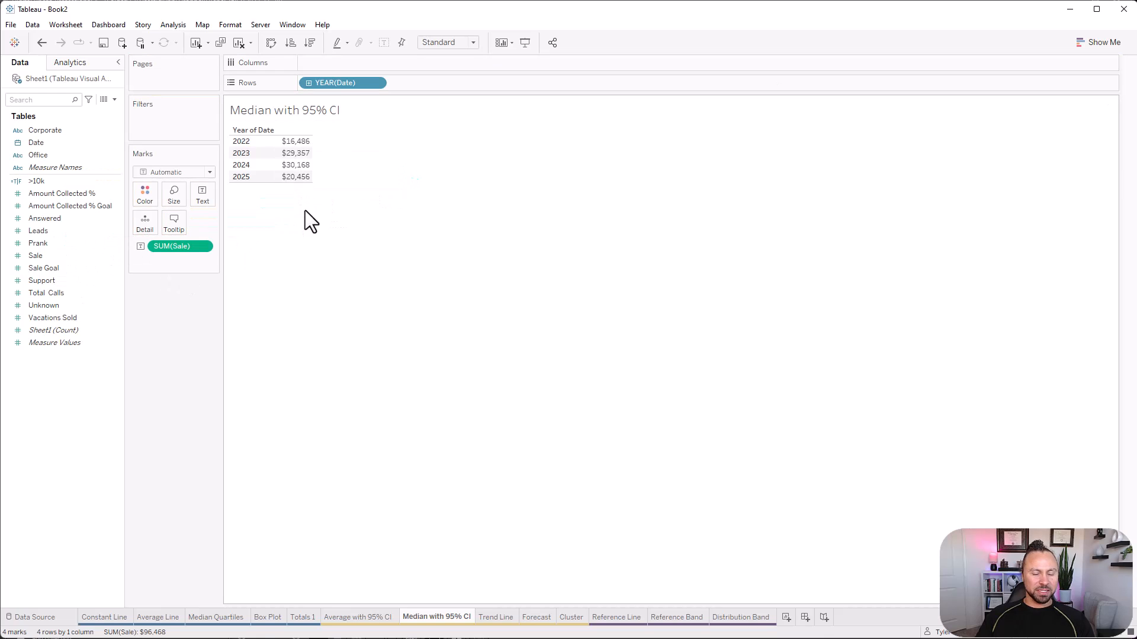
pyautogui.click(1101, 44)
pyautogui.click(1046, 180)
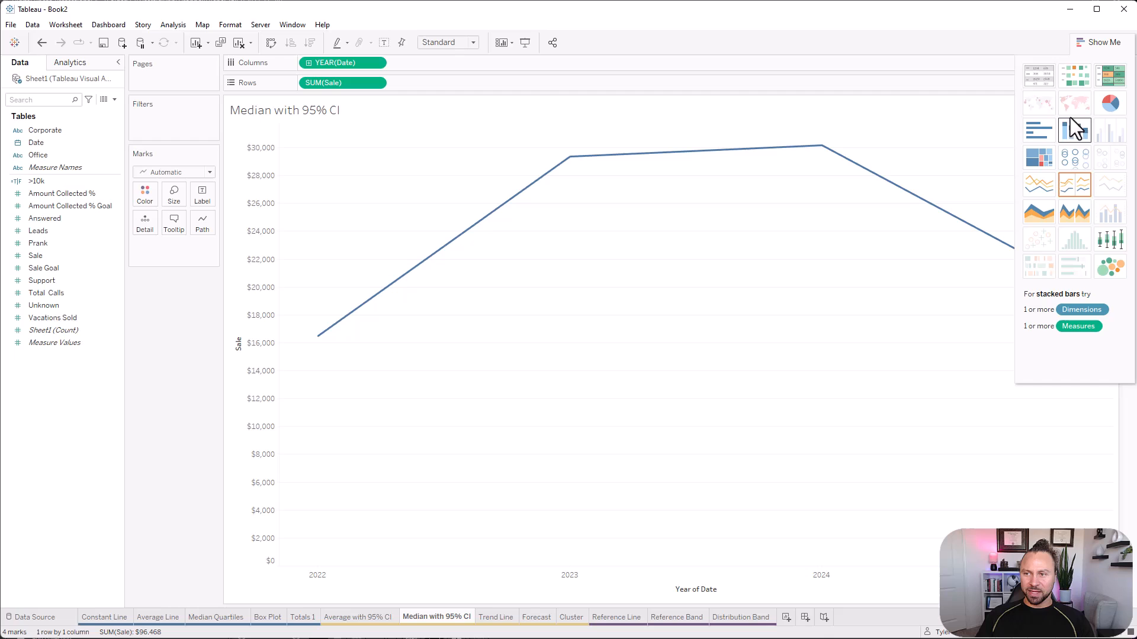
pyautogui.click(1095, 44)
pyautogui.rightClick(360, 62)
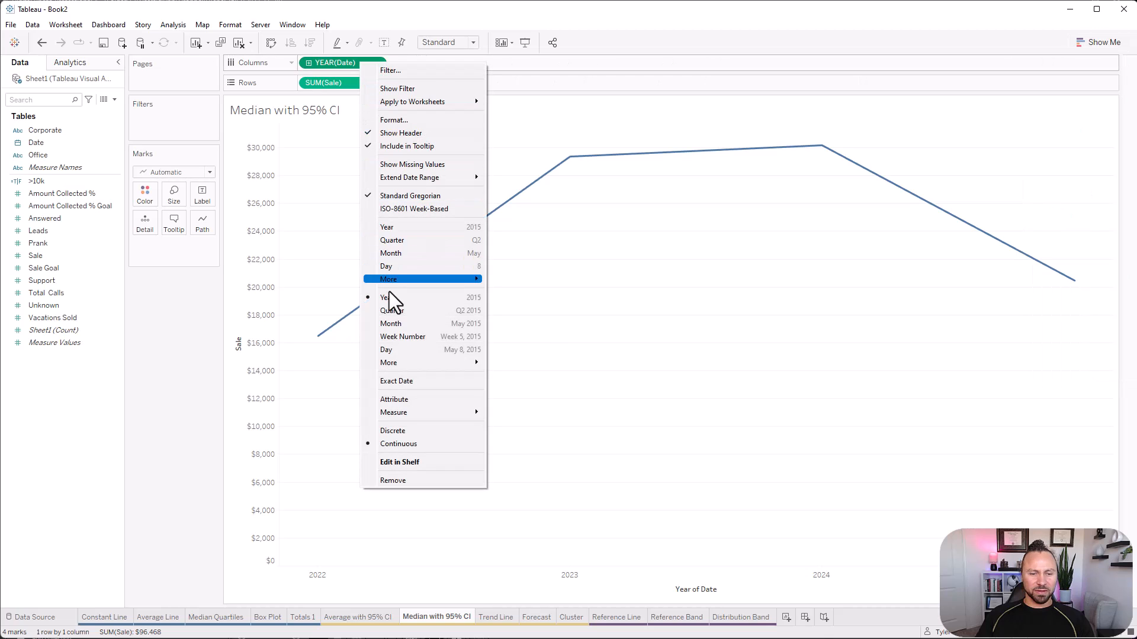
pyautogui.click(401, 325)
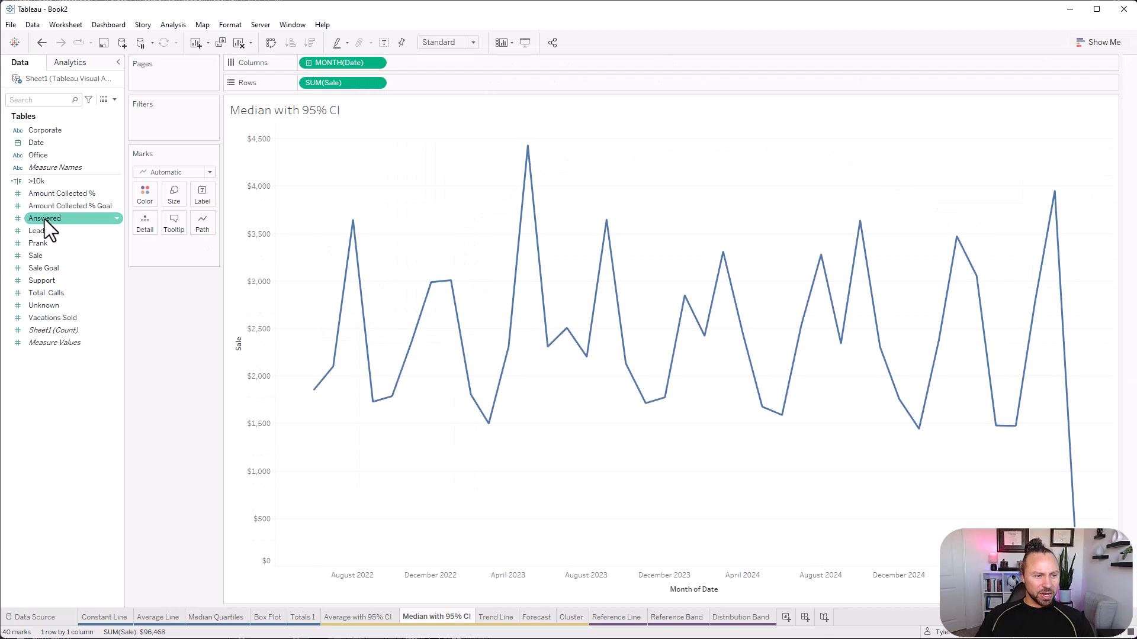
# Add a median with 95% CI and an average with 95% CI to the monthly Sale line chart.
pyautogui.click(76, 63)
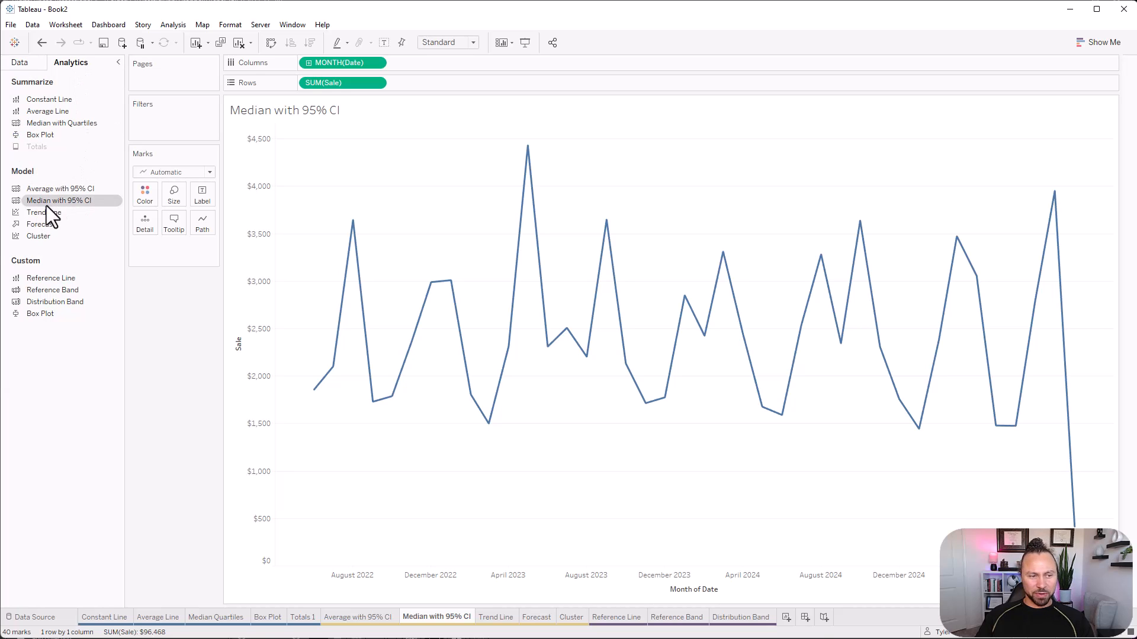
pyautogui.moveTo(46, 205); pyautogui.dragTo(345, 145)
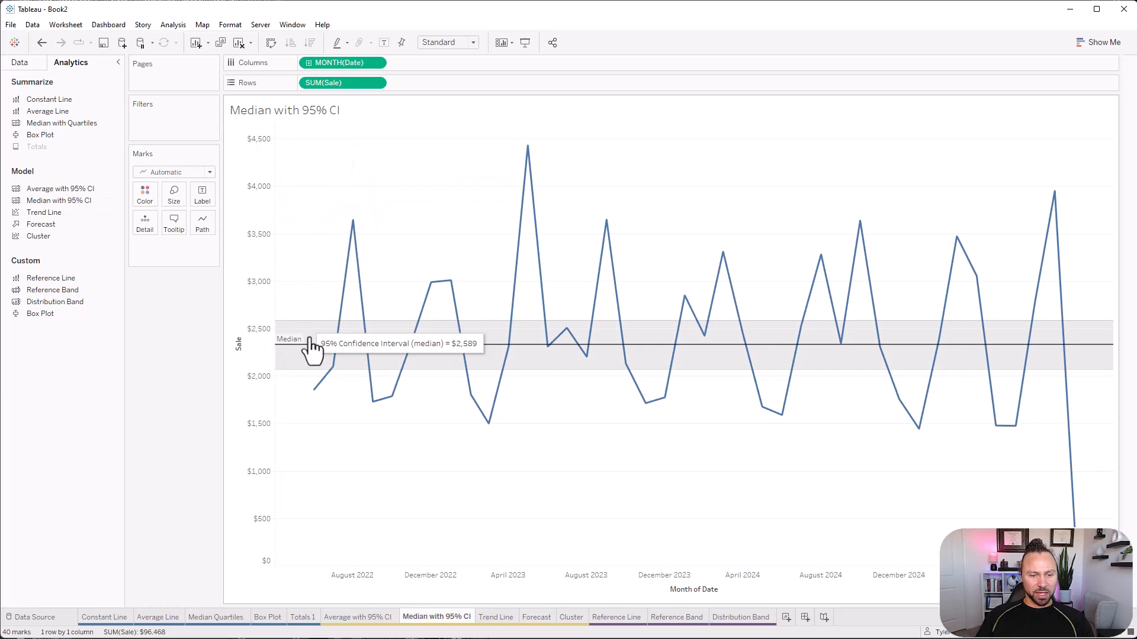
pyautogui.moveTo(51, 188); pyautogui.dragTo(344, 152)
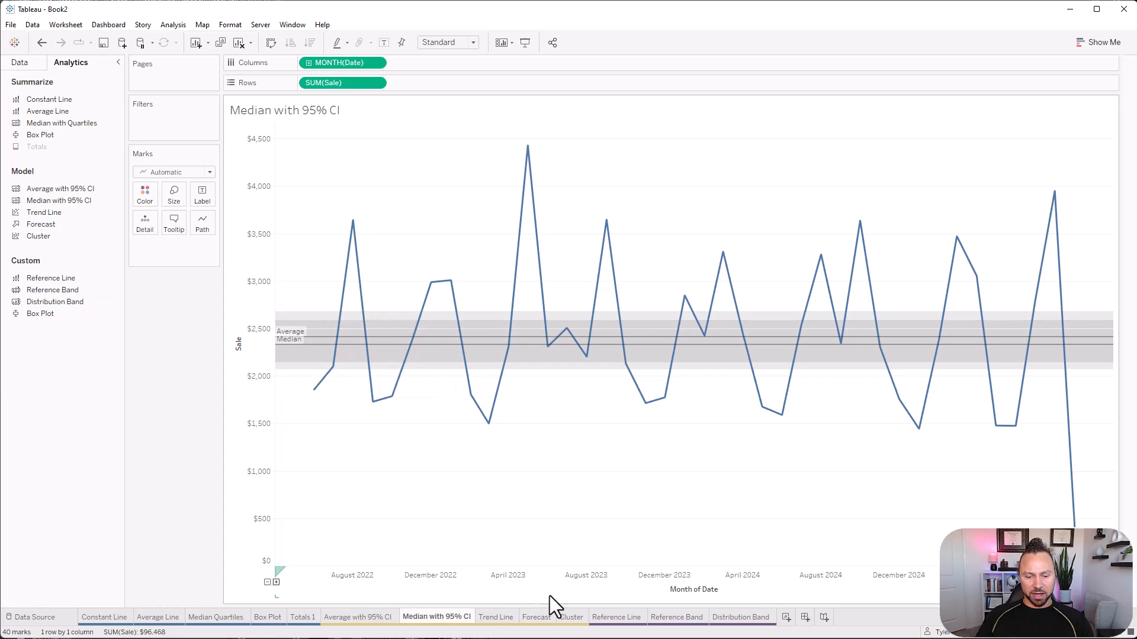
# On the Trend Line sheet, build a continuous line chart of Sale by month of Date.
pyautogui.click(495, 616)
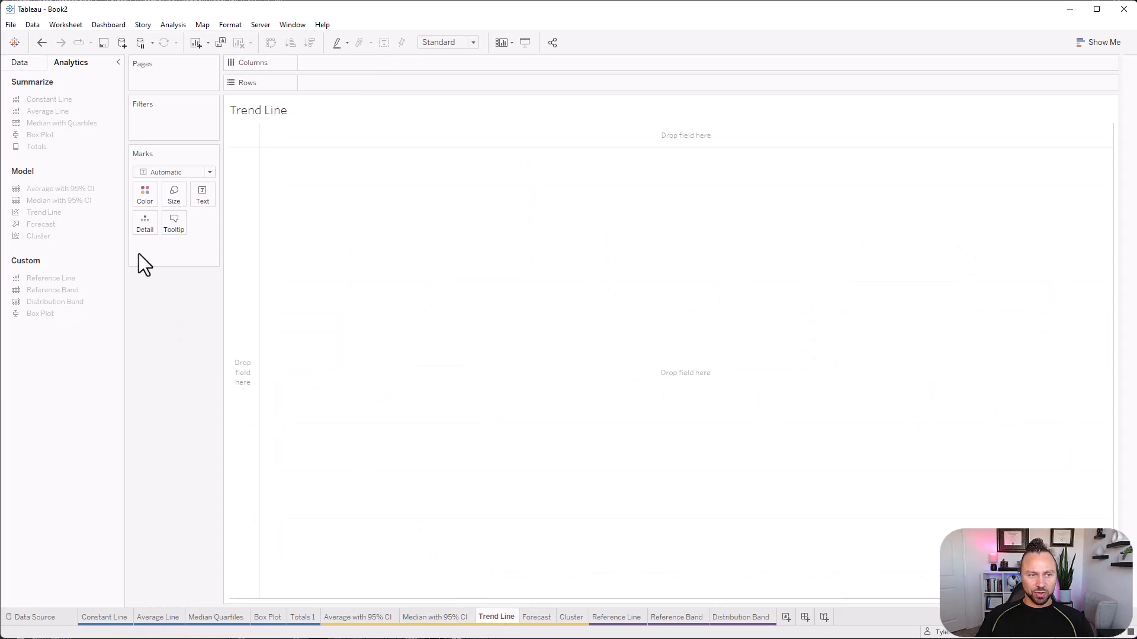
pyautogui.click(24, 63)
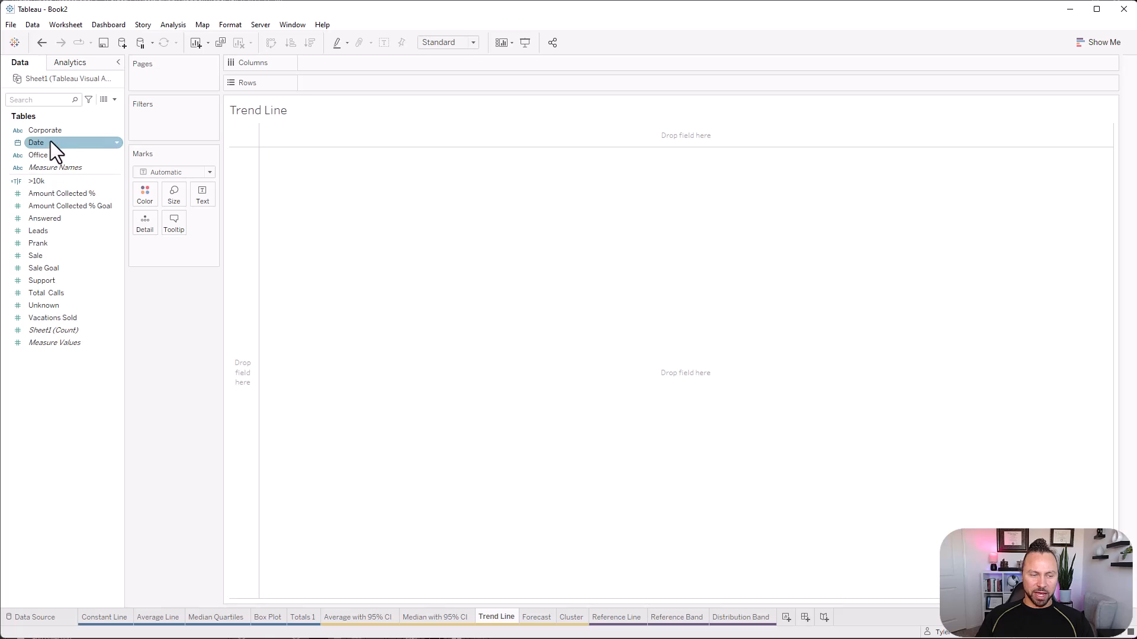
pyautogui.moveTo(51, 142); pyautogui.dragTo(414, 80)
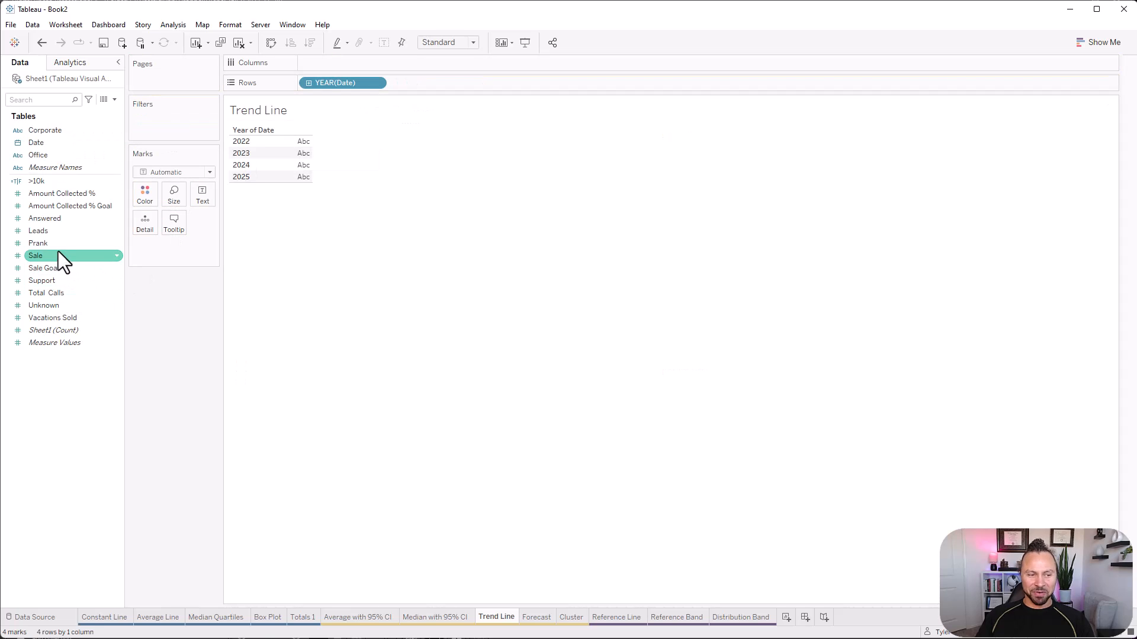
pyautogui.moveTo(48, 258); pyautogui.dragTo(309, 163)
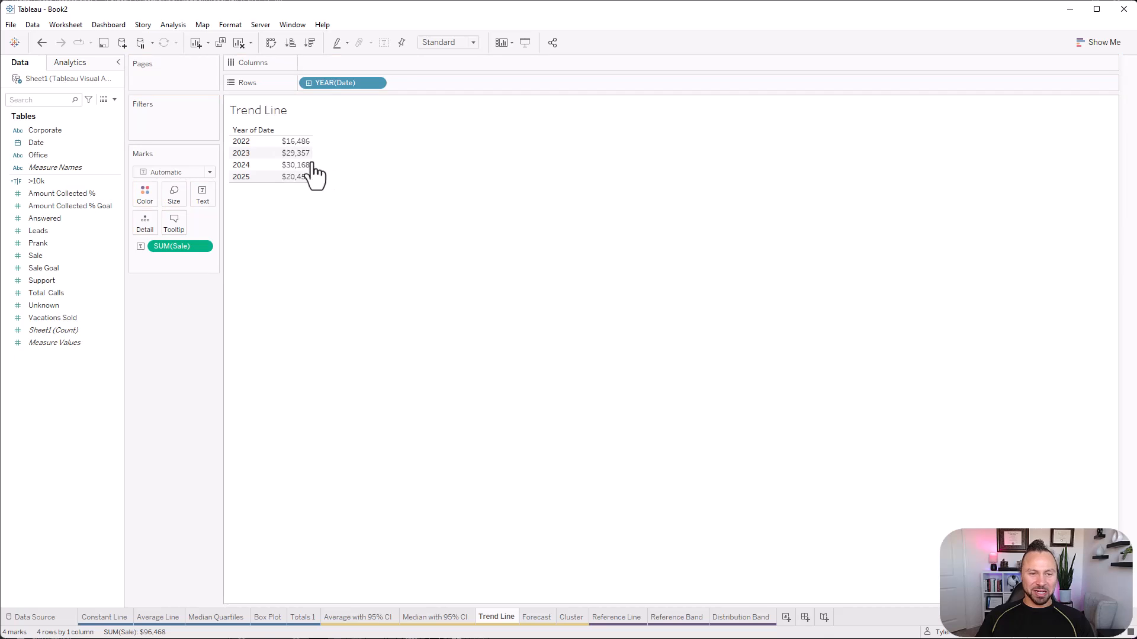
pyautogui.click(1110, 45)
pyautogui.click(1039, 184)
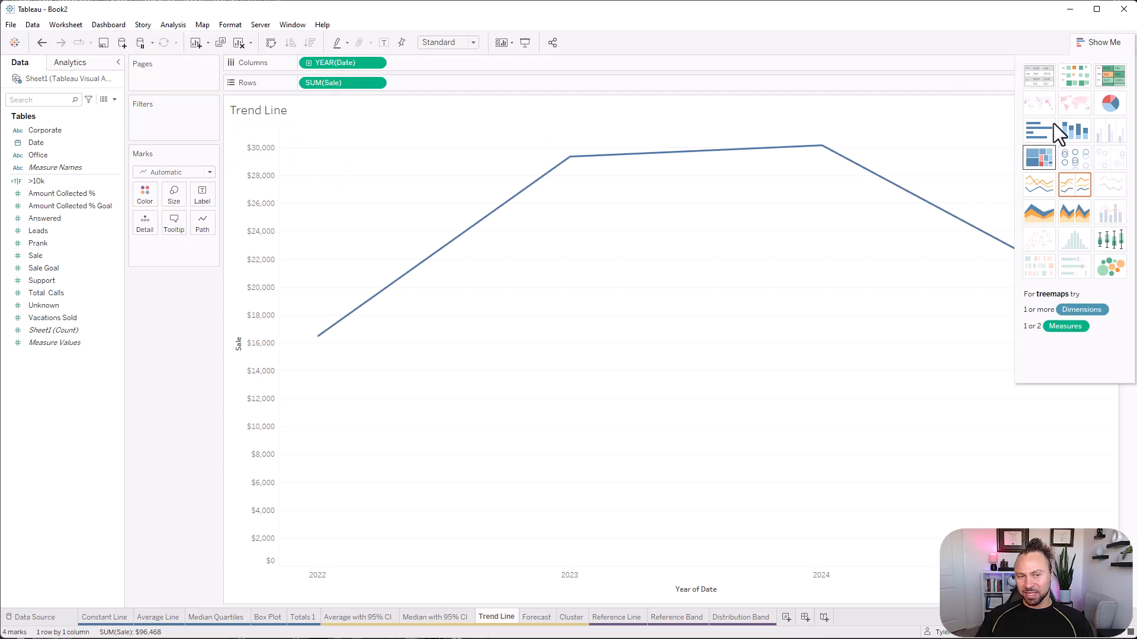
pyautogui.click(1104, 44)
pyautogui.click(372, 62)
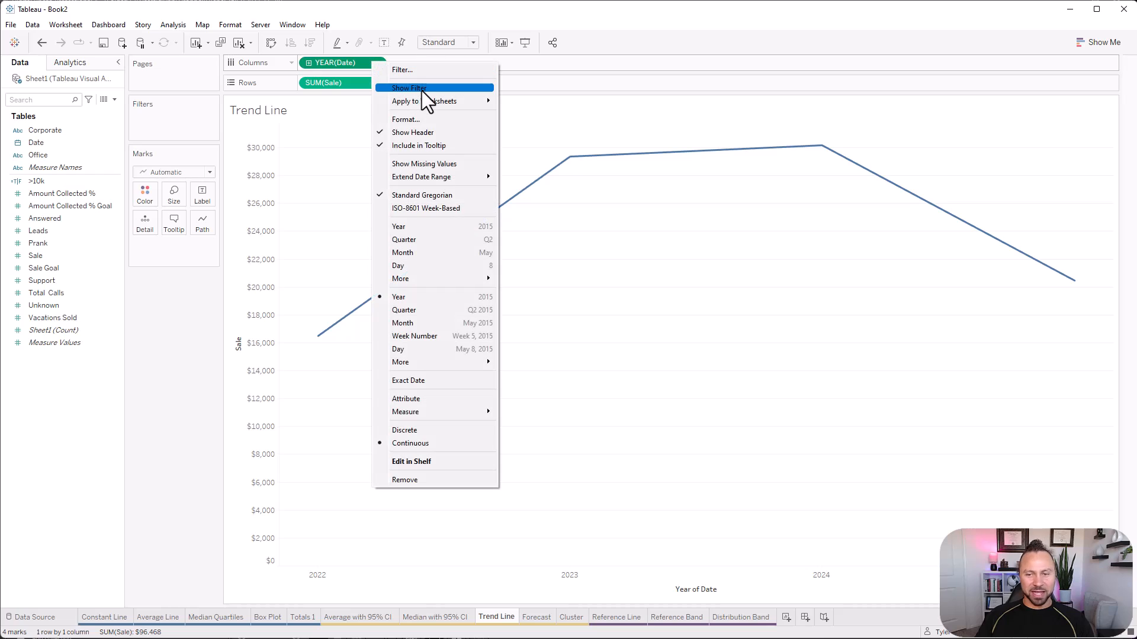
pyautogui.click(430, 323)
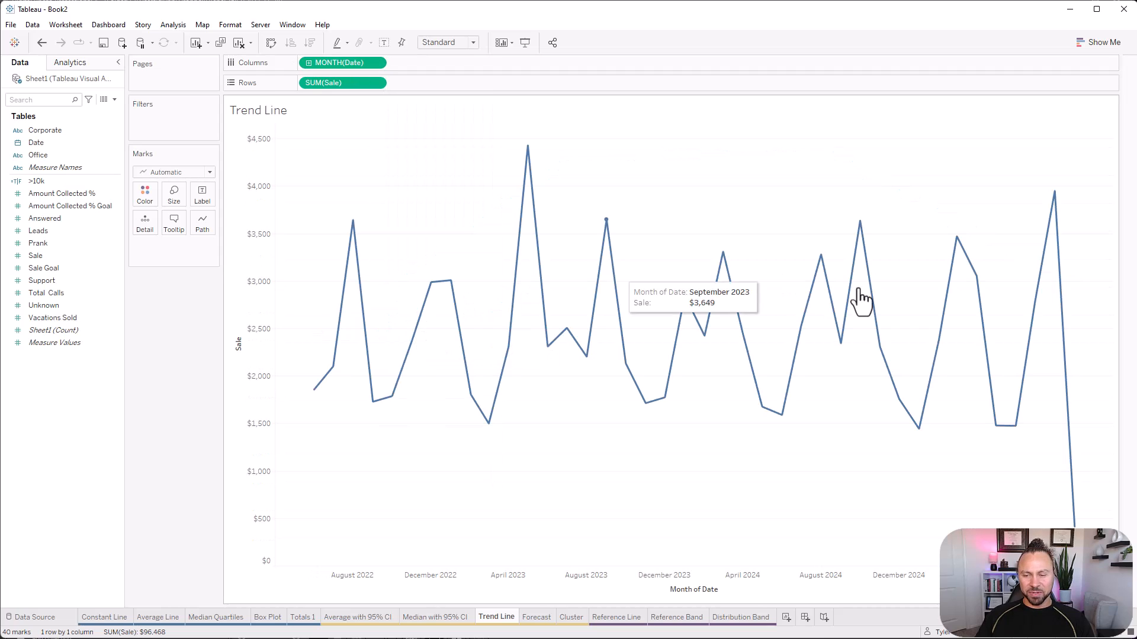
# Add a linear trend line to the monthly Sale chart and check its equation, R-squared and p-value.
pyautogui.click(76, 61)
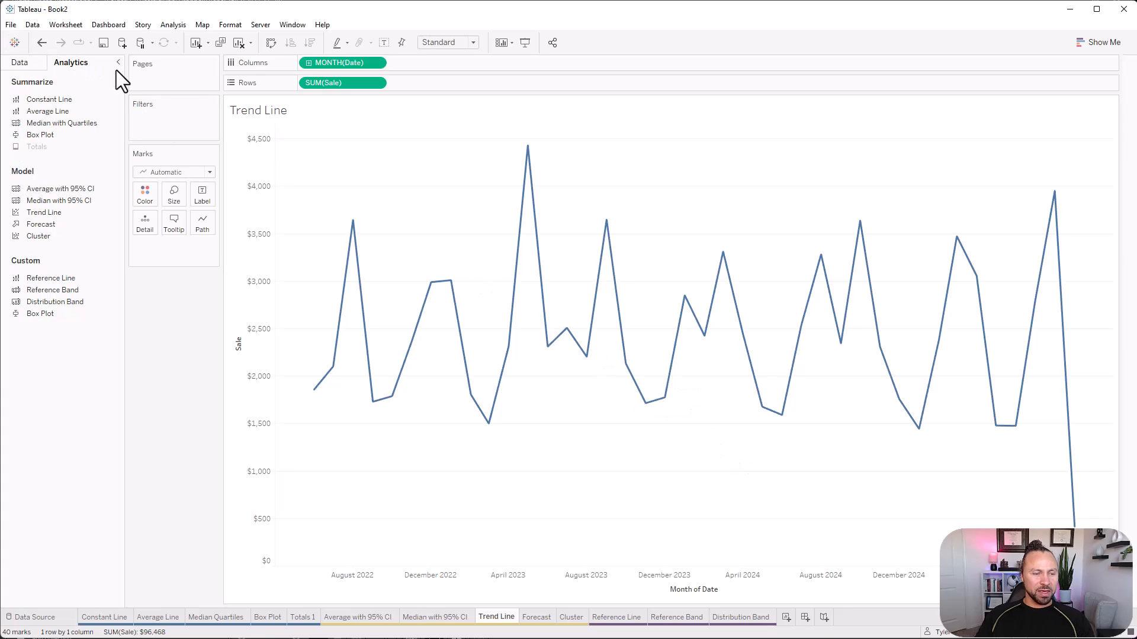
pyautogui.moveTo(42, 212); pyautogui.dragTo(340, 157)
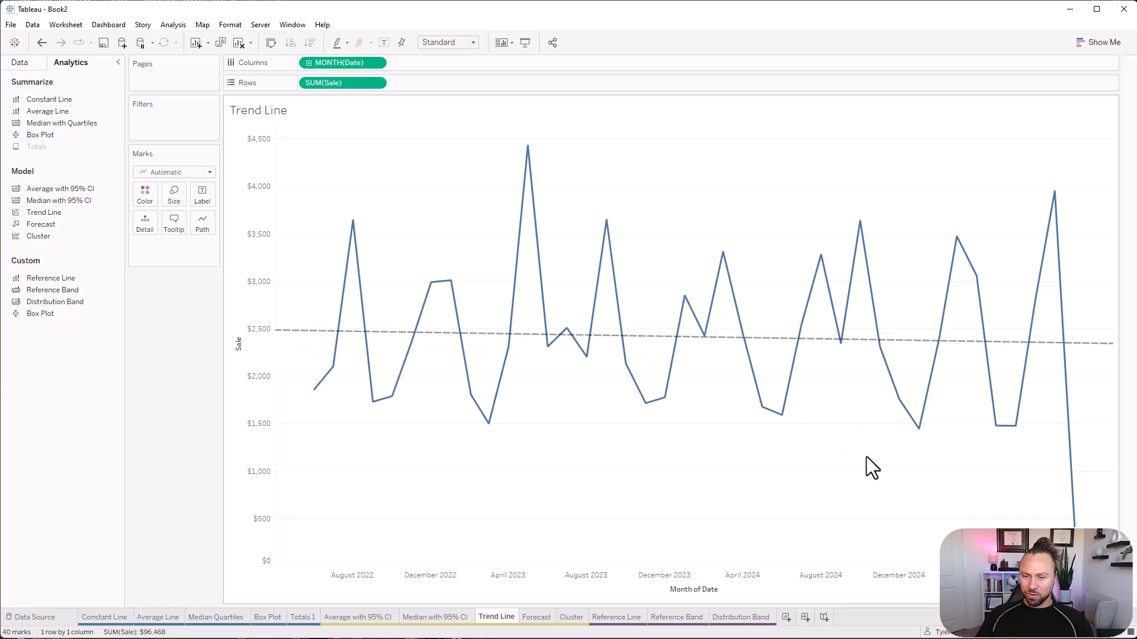
pyautogui.moveTo(299, 341)
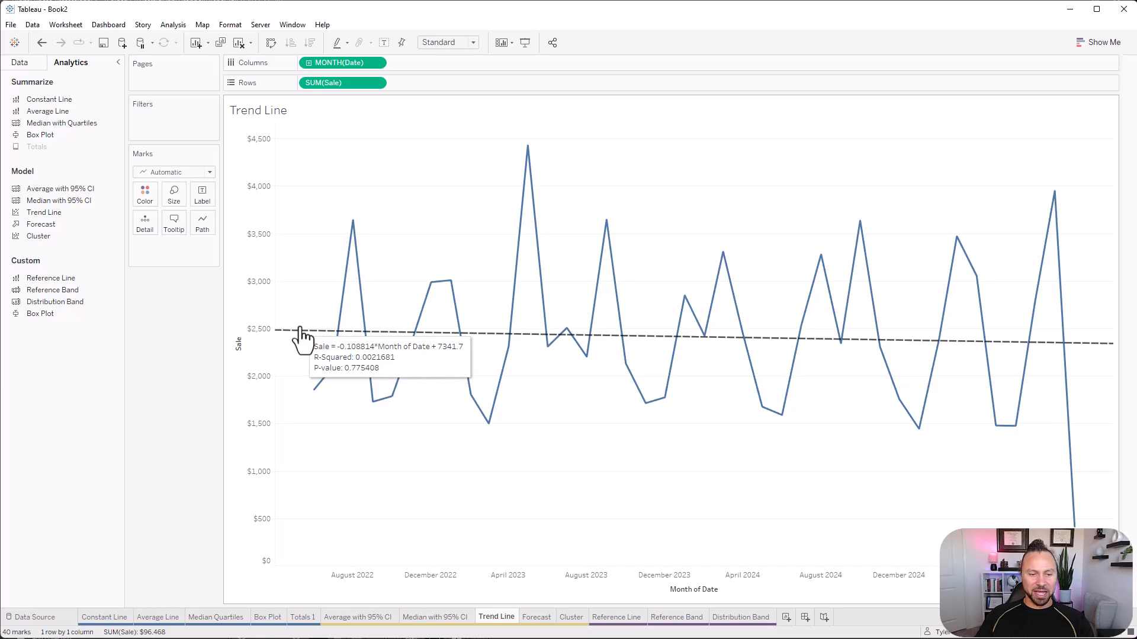
# Review the statistical descriptions of the trend model and of the individual trend line.
pyautogui.rightClick(301, 336)
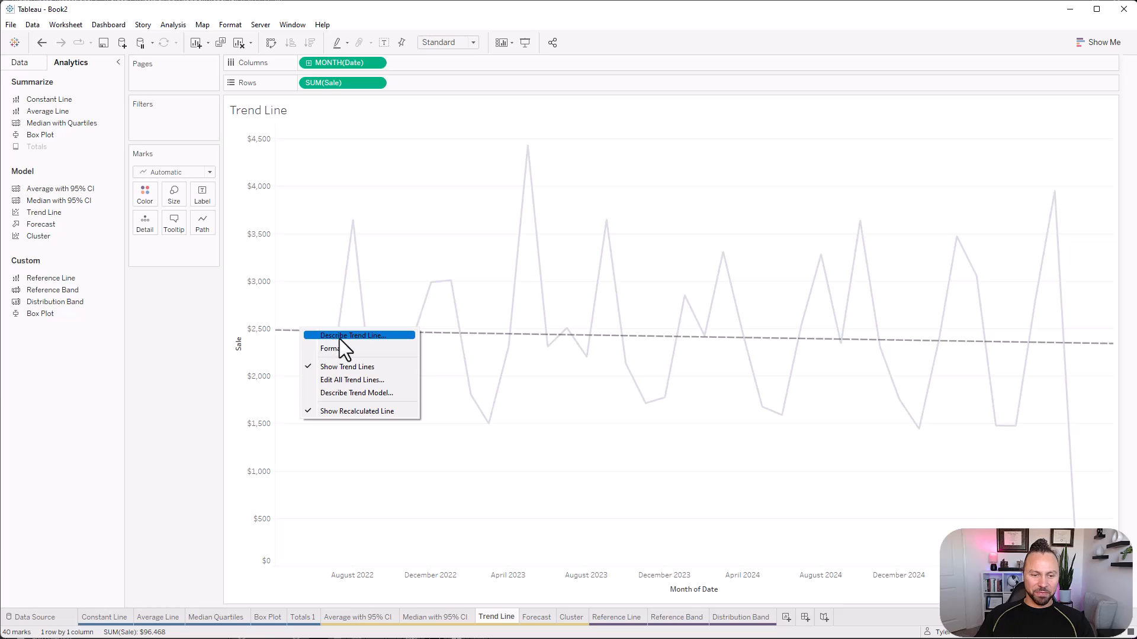
pyautogui.click(379, 395)
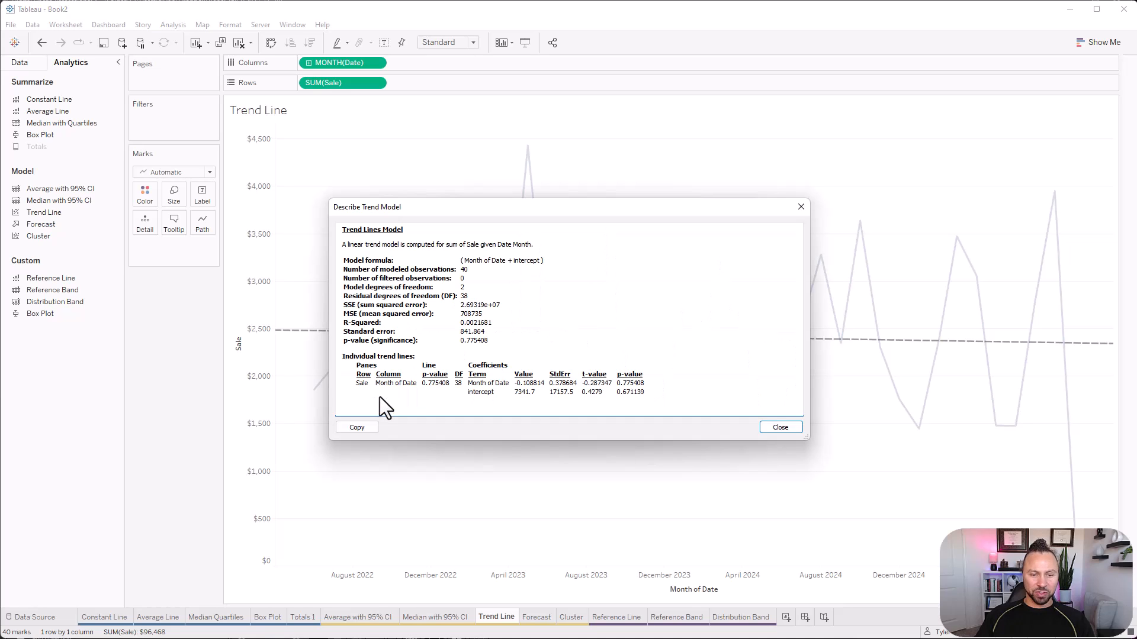
pyautogui.click(782, 427)
pyautogui.rightClick(311, 339)
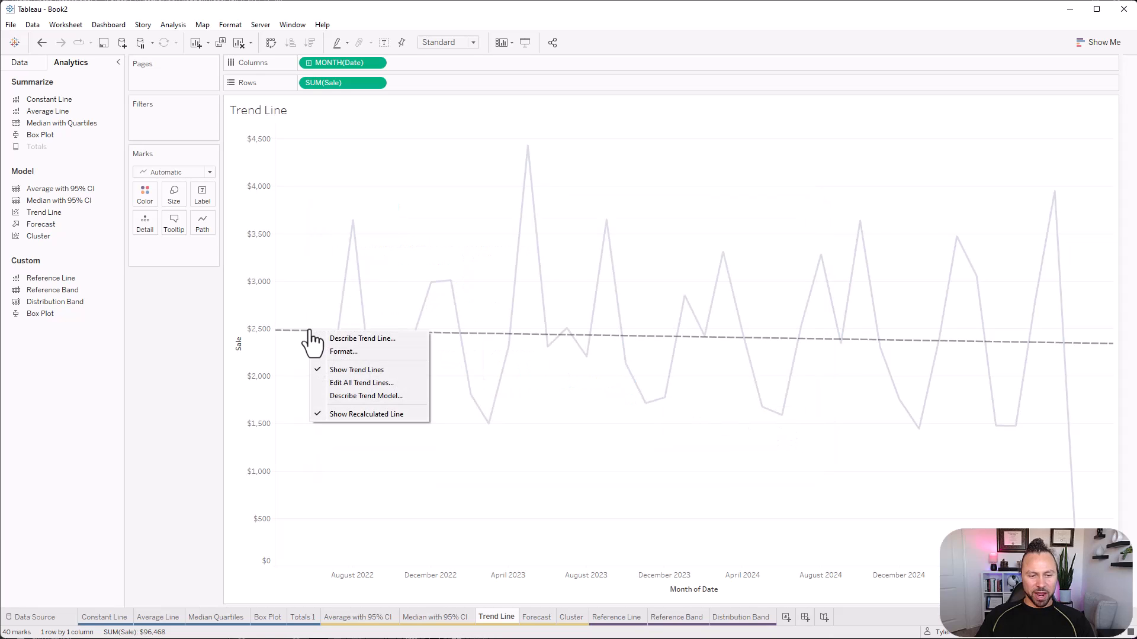
pyautogui.click(371, 339)
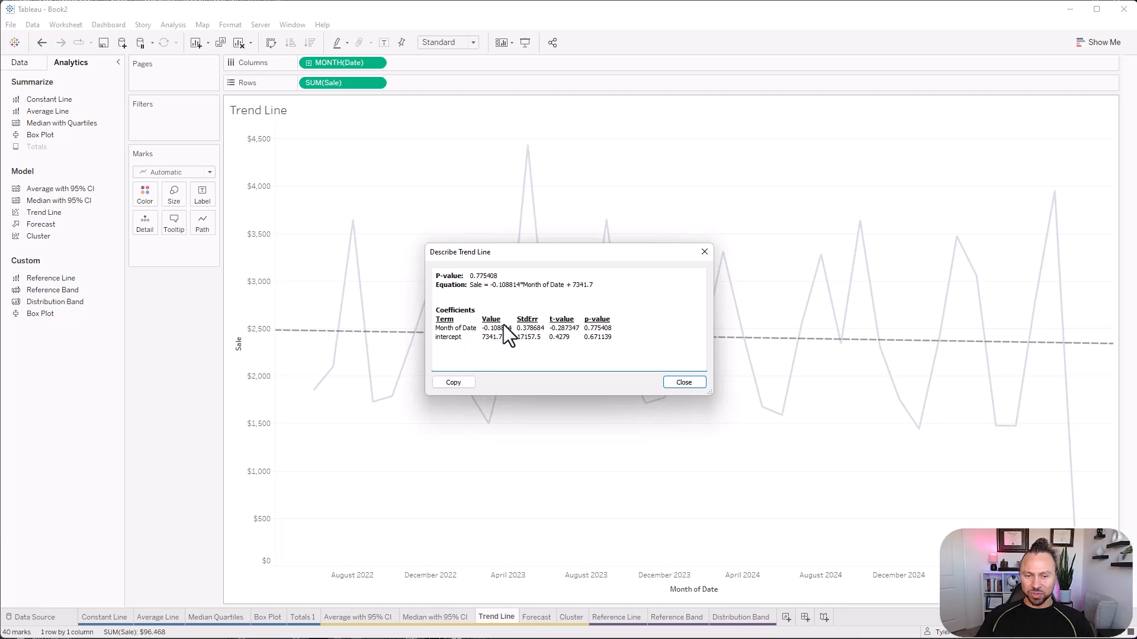
pyautogui.click(704, 252)
# Look over the line formatting options available for the trend line, leaving them as they are.
pyautogui.rightClick(314, 333)
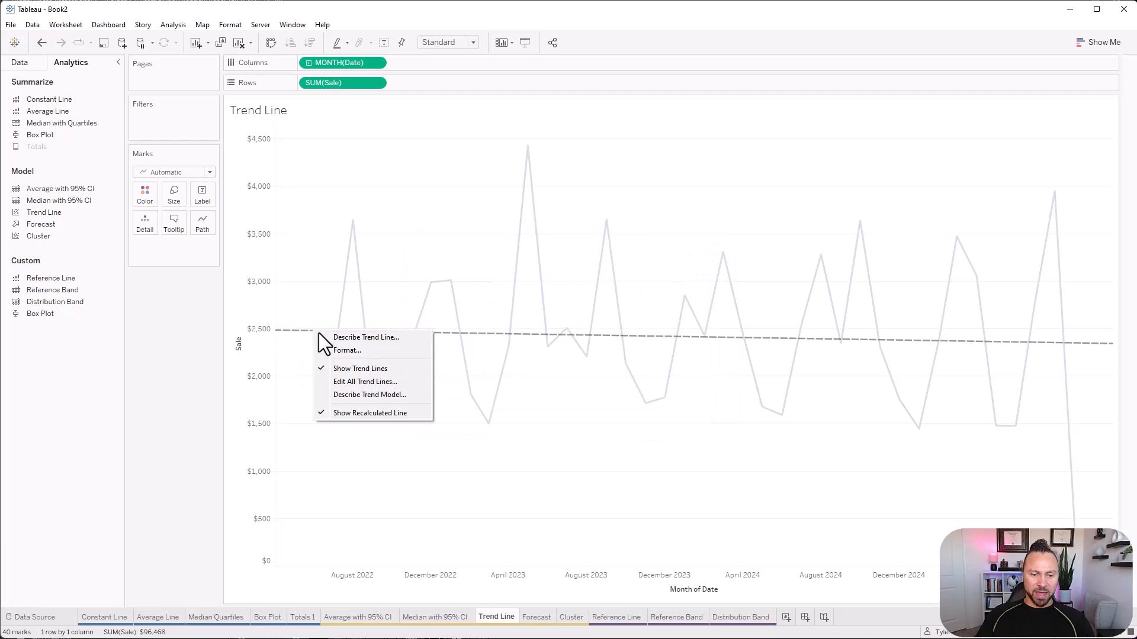
pyautogui.click(361, 352)
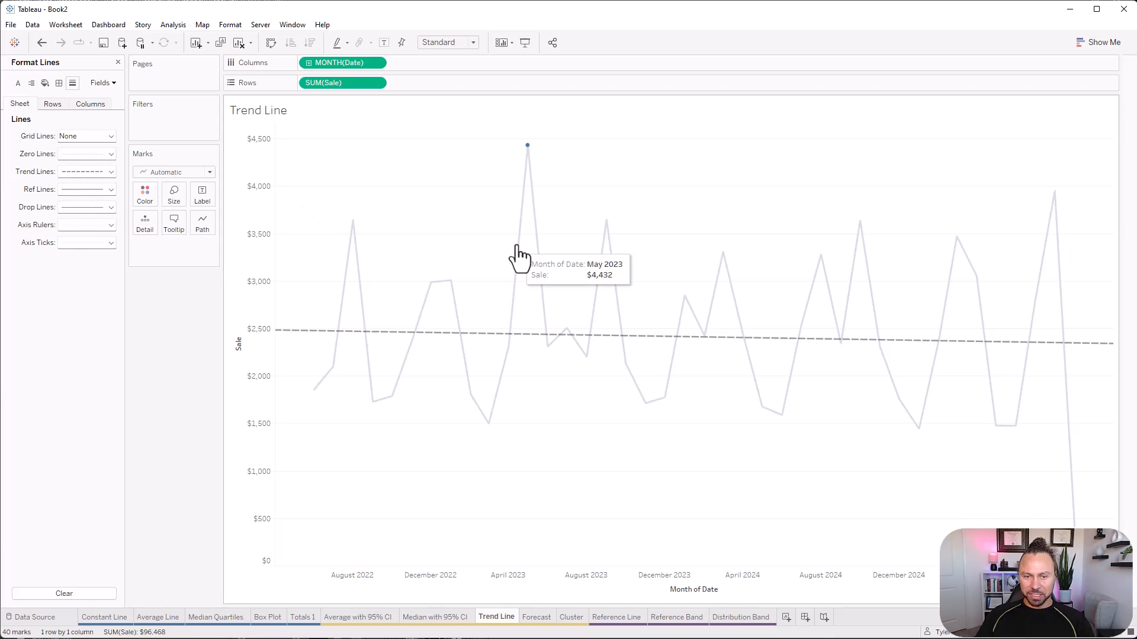
pyautogui.click(481, 253)
pyautogui.click(117, 62)
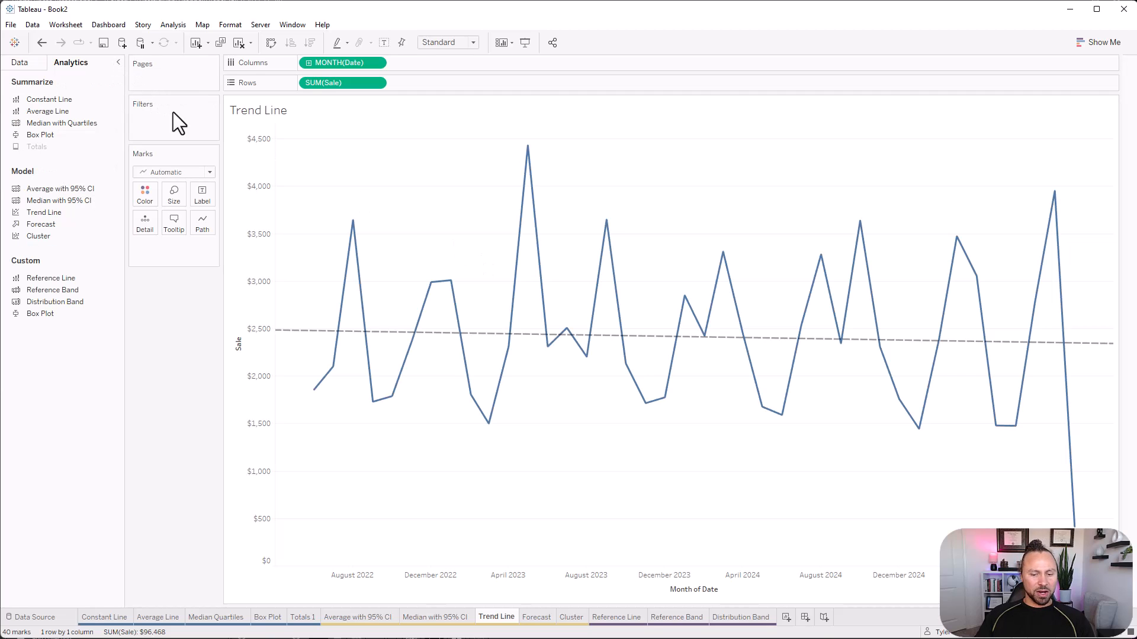
# On the Forecast sheet, build a continuous line chart of Sale by week number of Date.
pyautogui.click(539, 617)
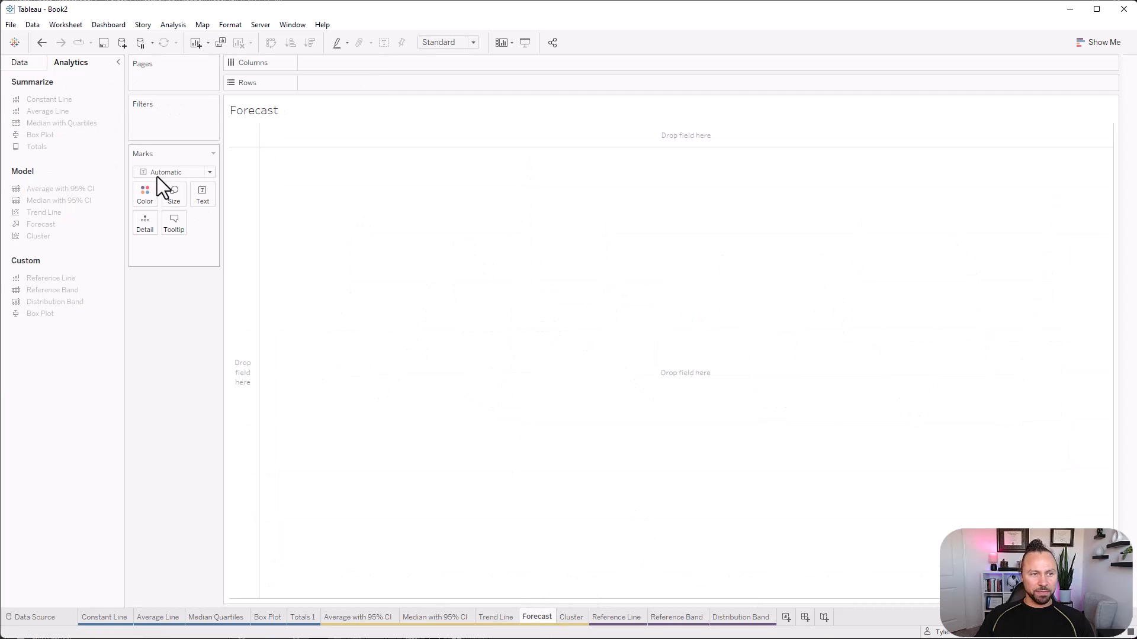
pyautogui.click(1108, 47)
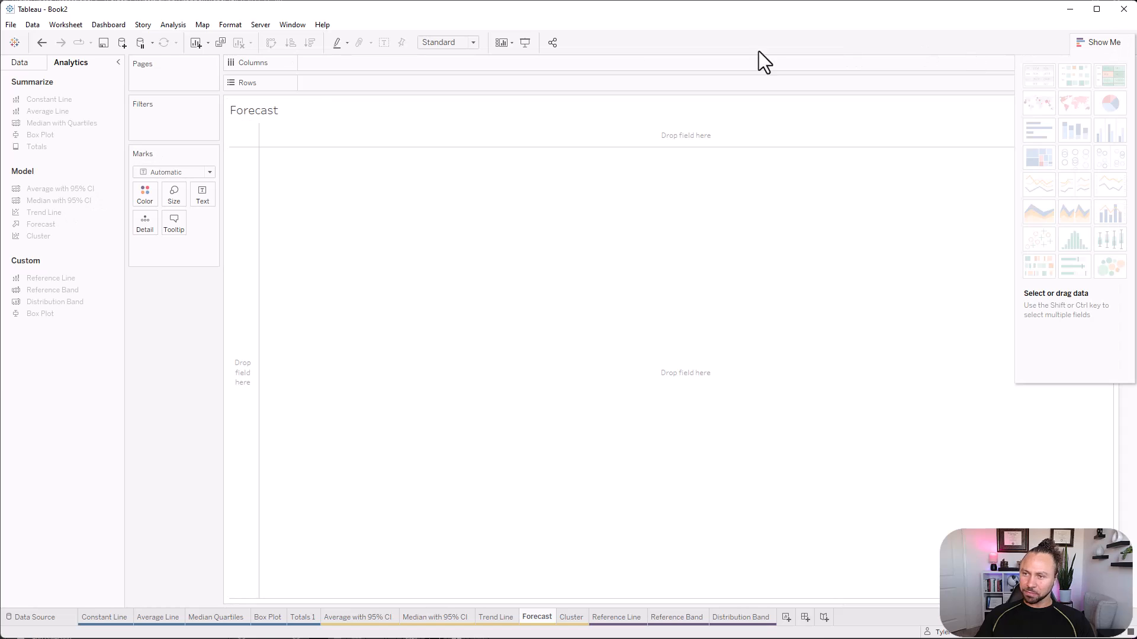
pyautogui.click(27, 60)
pyautogui.moveTo(45, 144); pyautogui.dragTo(478, 81)
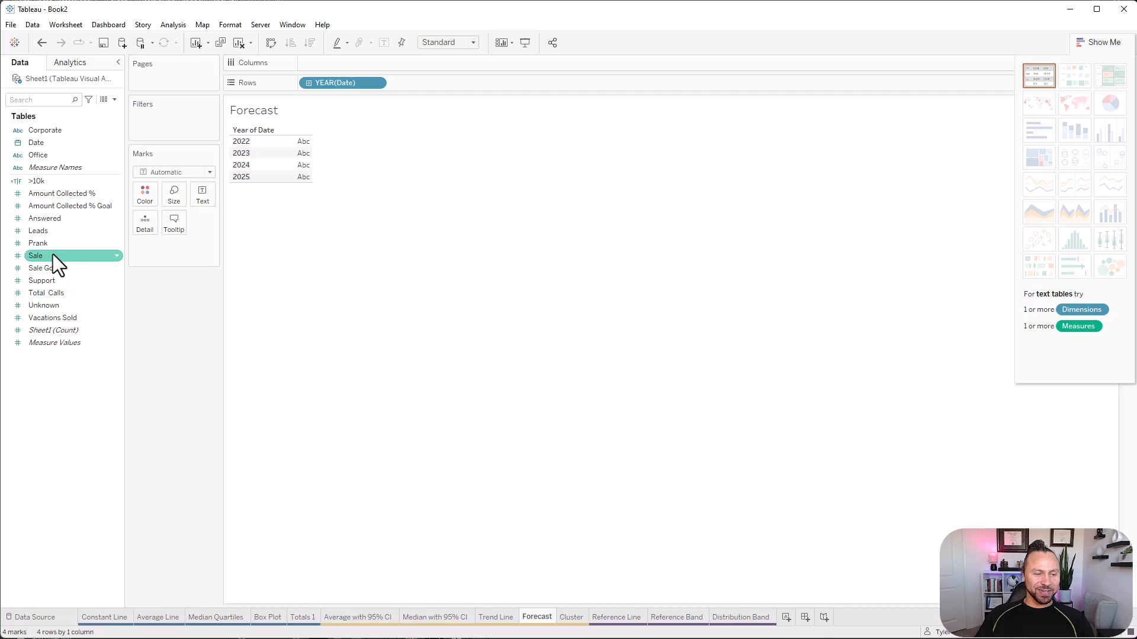
pyautogui.moveTo(52, 255); pyautogui.dragTo(286, 162)
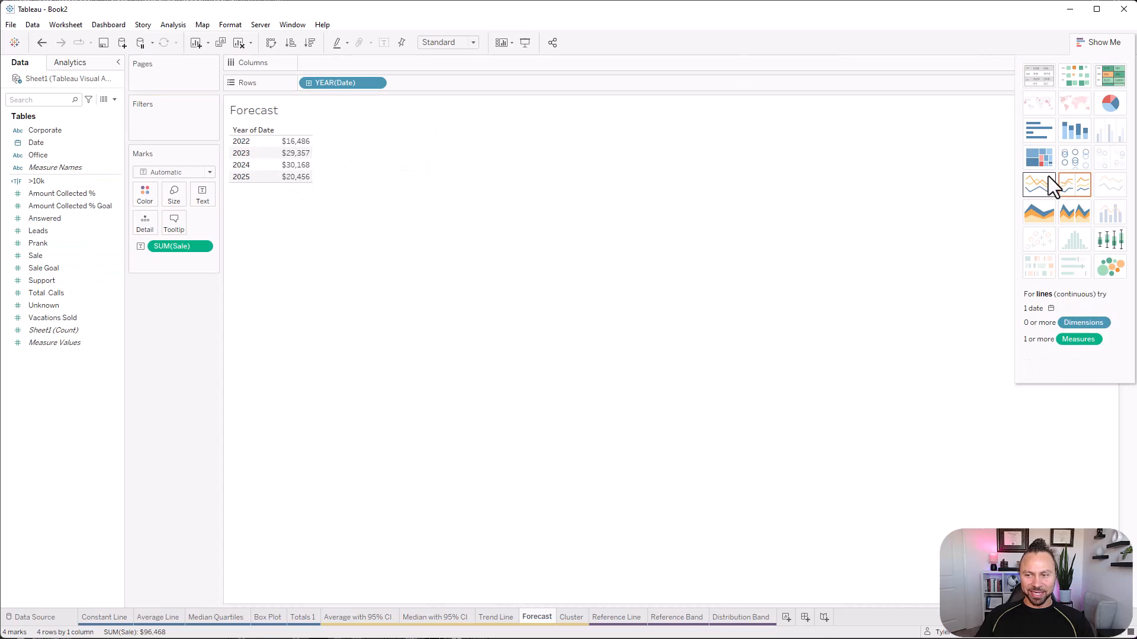
pyautogui.click(1068, 182)
pyautogui.click(1103, 44)
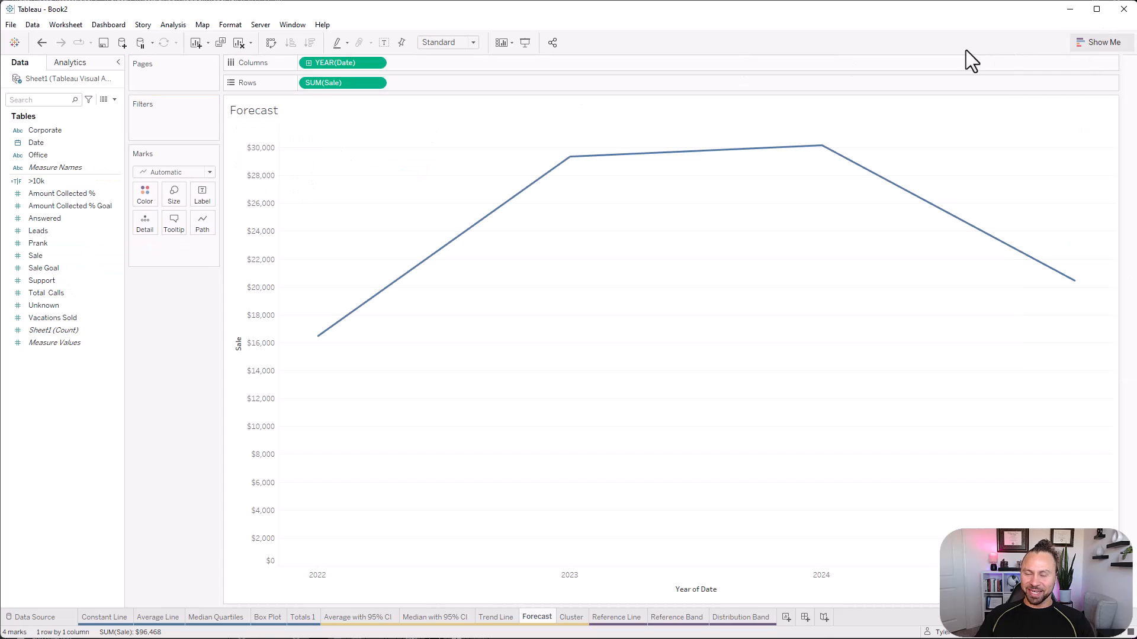
pyautogui.rightClick(366, 61)
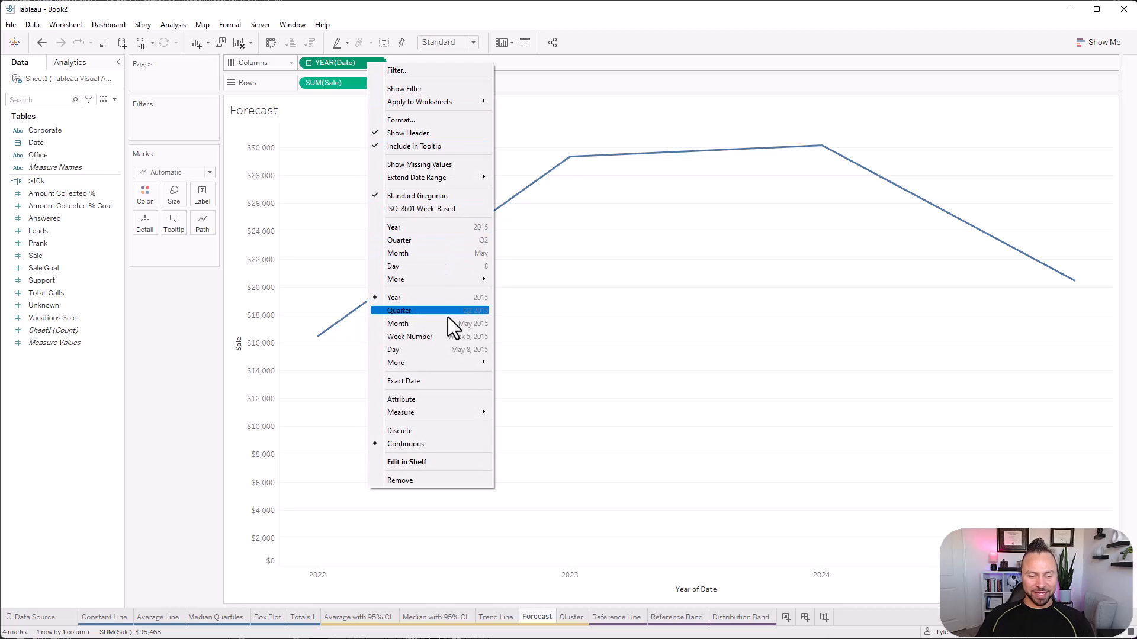
pyautogui.click(450, 336)
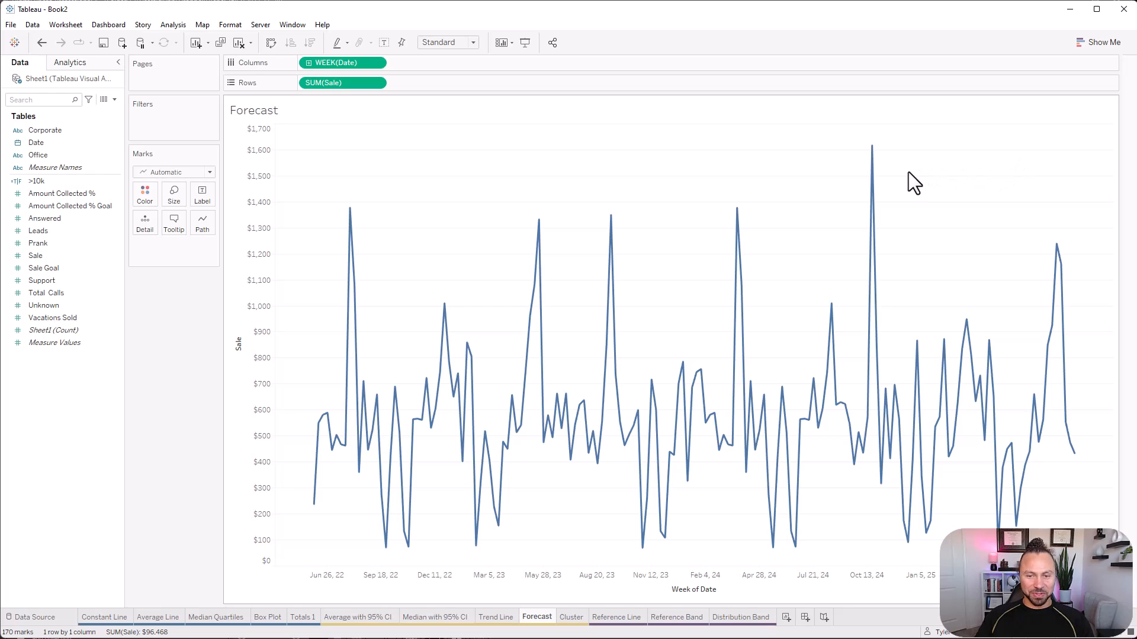
# Add a forecast to the weekly Sale line chart.
pyautogui.click(76, 62)
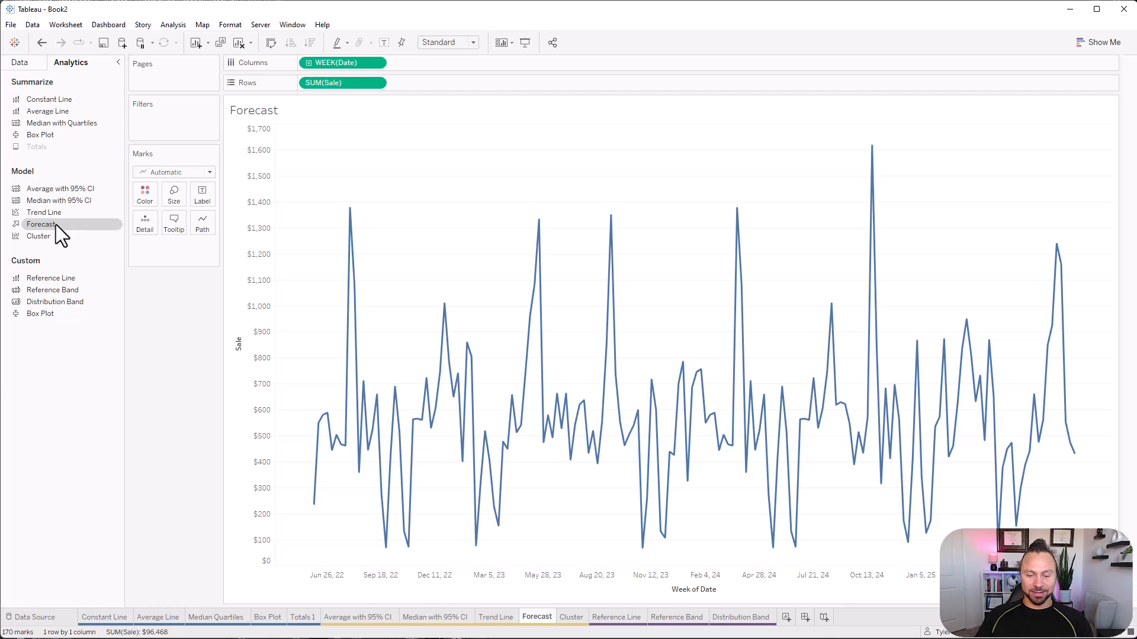
pyautogui.moveTo(56, 225); pyautogui.dragTo(346, 150)
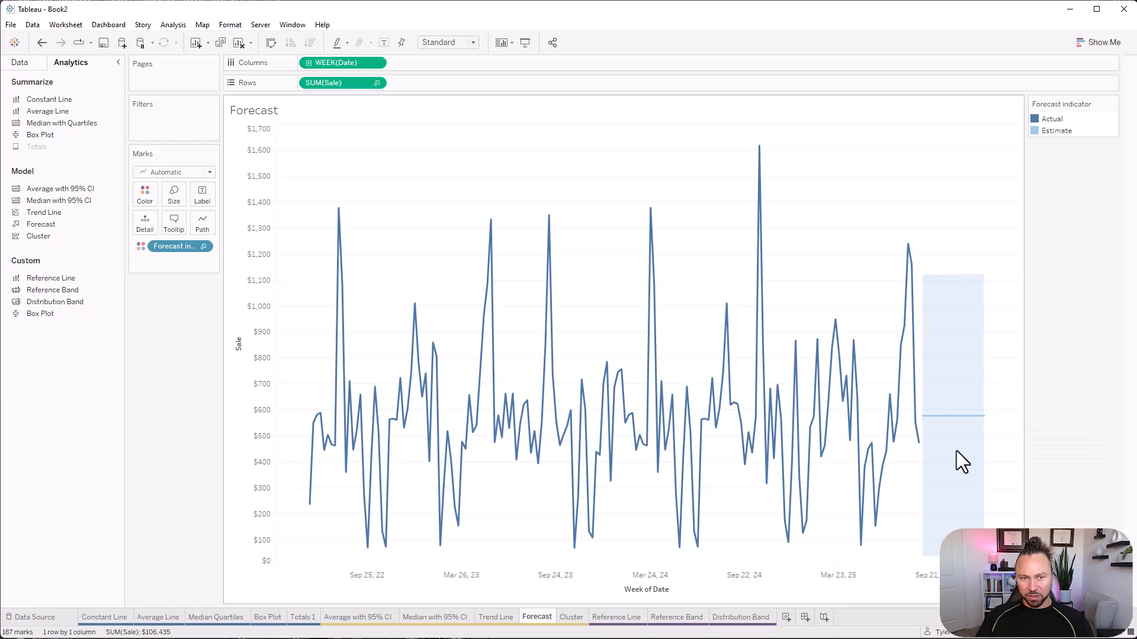
# Set the forecast length on the weekly Sale chart to exactly 12 weeks.
pyautogui.rightClick(959, 415)
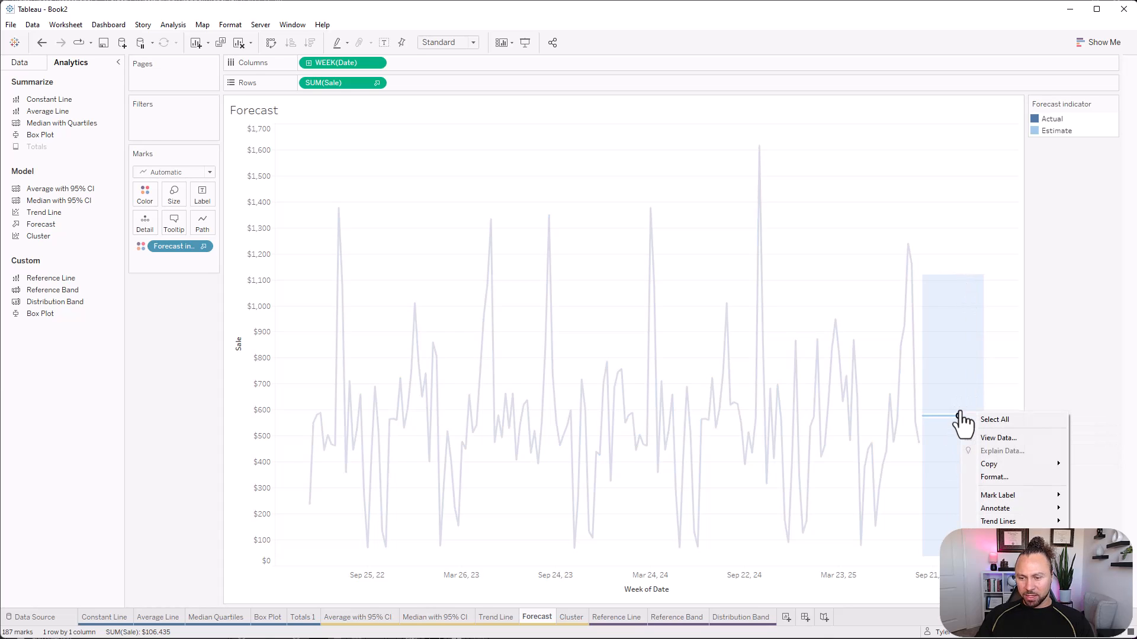
pyautogui.moveTo(1018, 521)
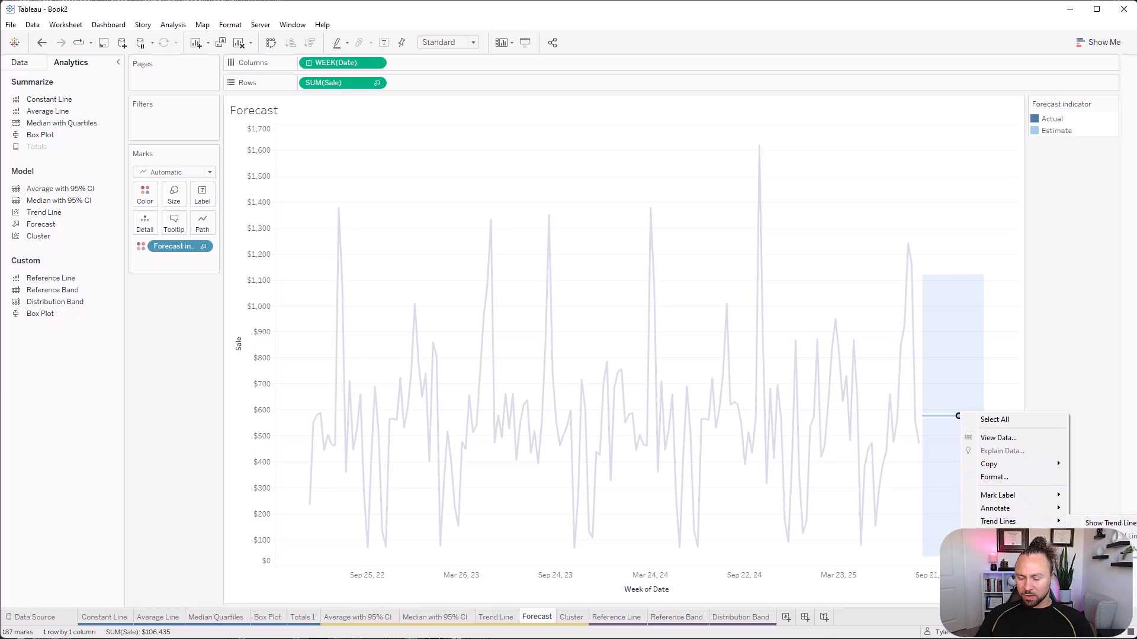
pyautogui.click(1096, 548)
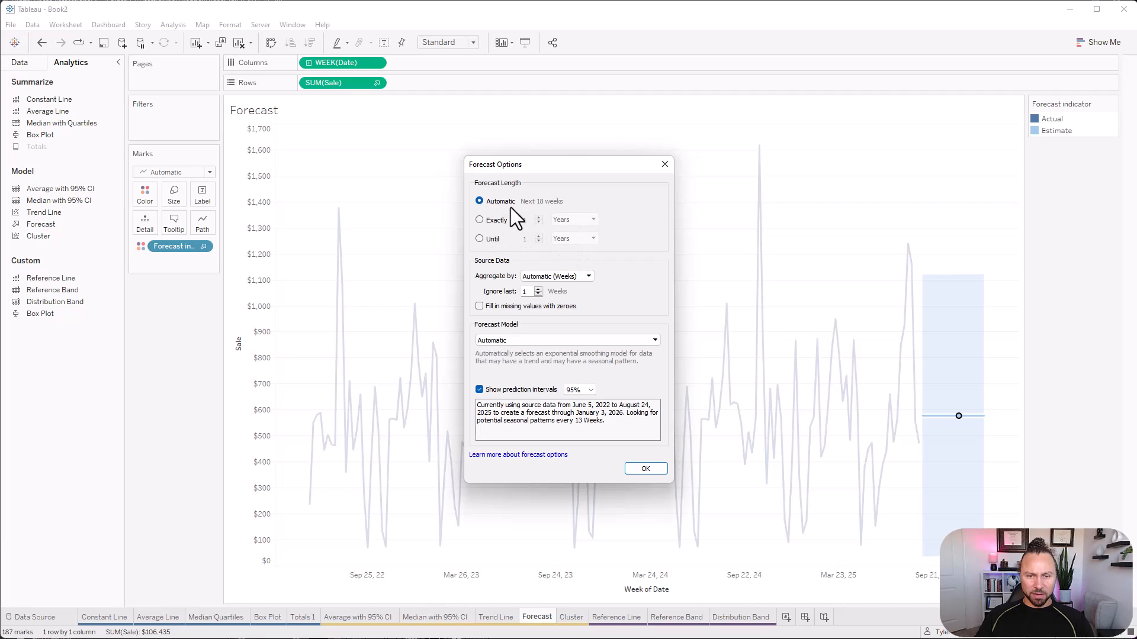
pyautogui.click(480, 221)
pyautogui.click(571, 220)
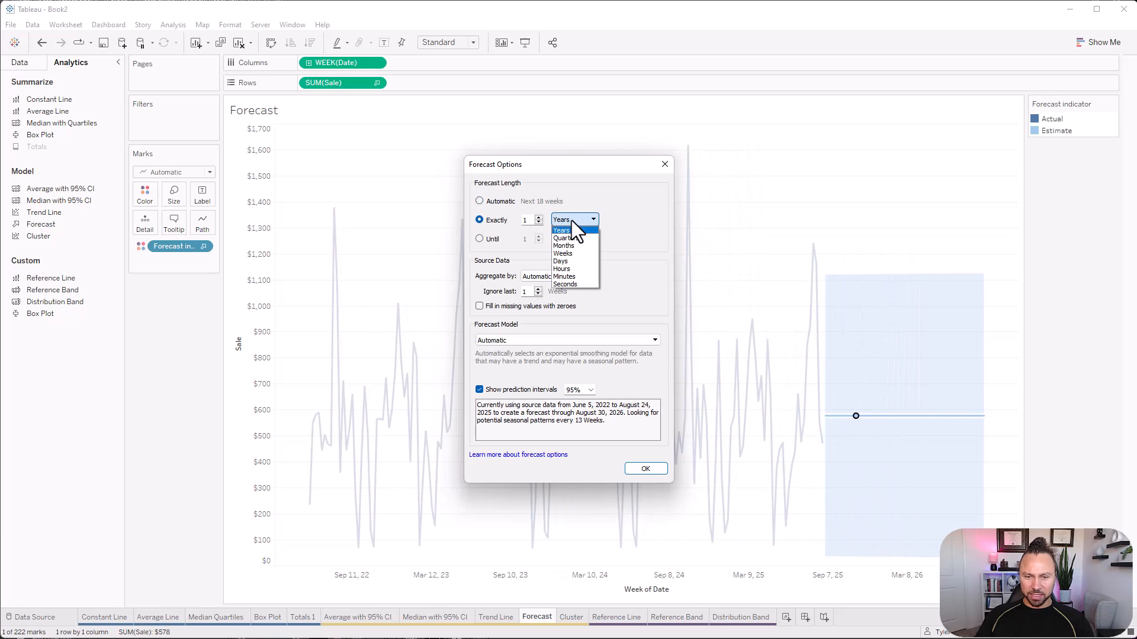
pyautogui.click(577, 252)
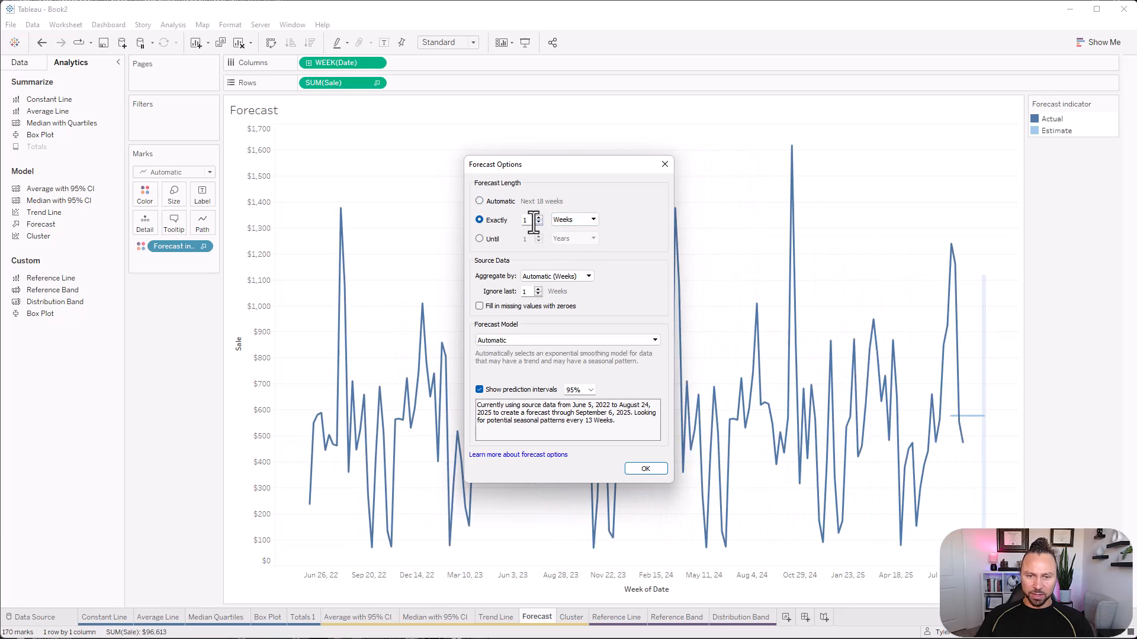
pyautogui.write('6')
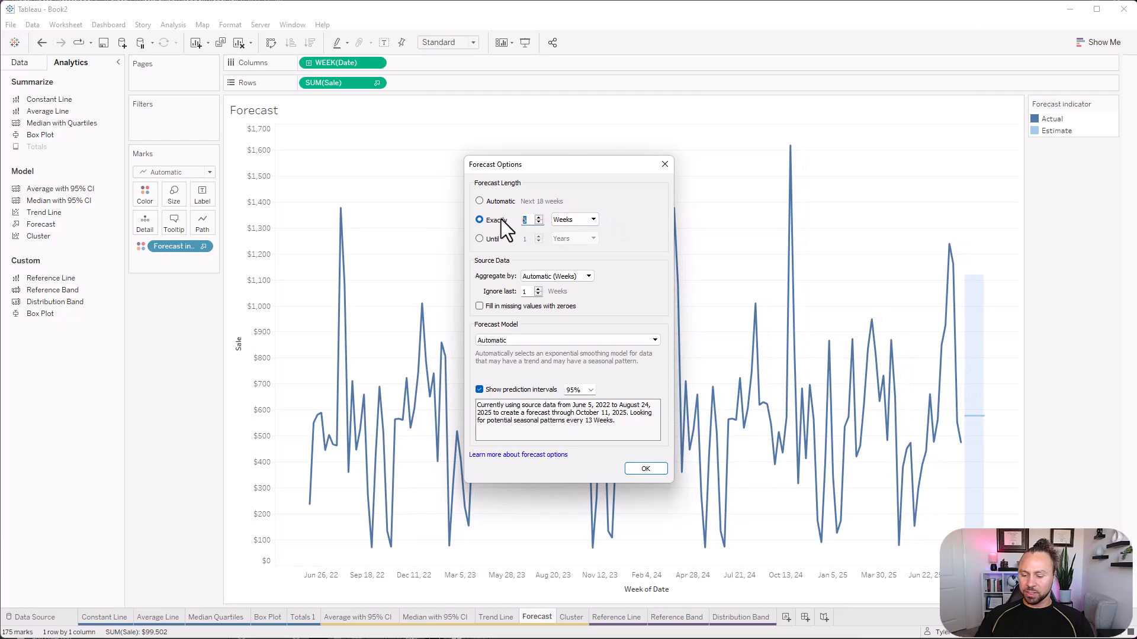
pyautogui.write('12')
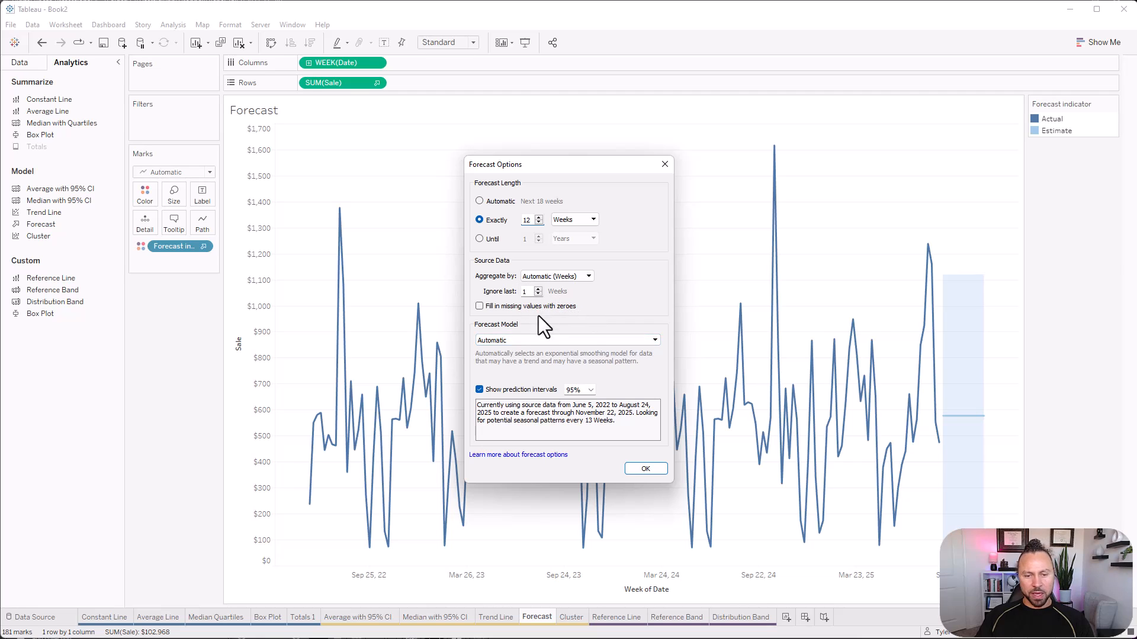
# Try the forecast model without seasonality, and switch it to Custom with an additive trend and additive season.
pyautogui.click(516, 340)
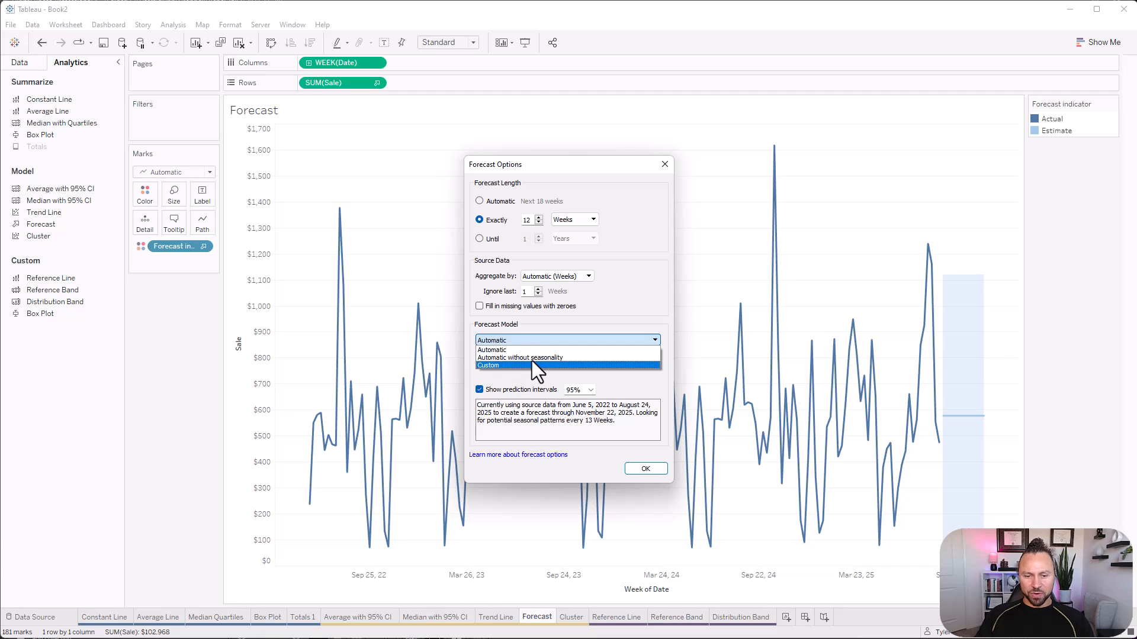
pyautogui.click(566, 359)
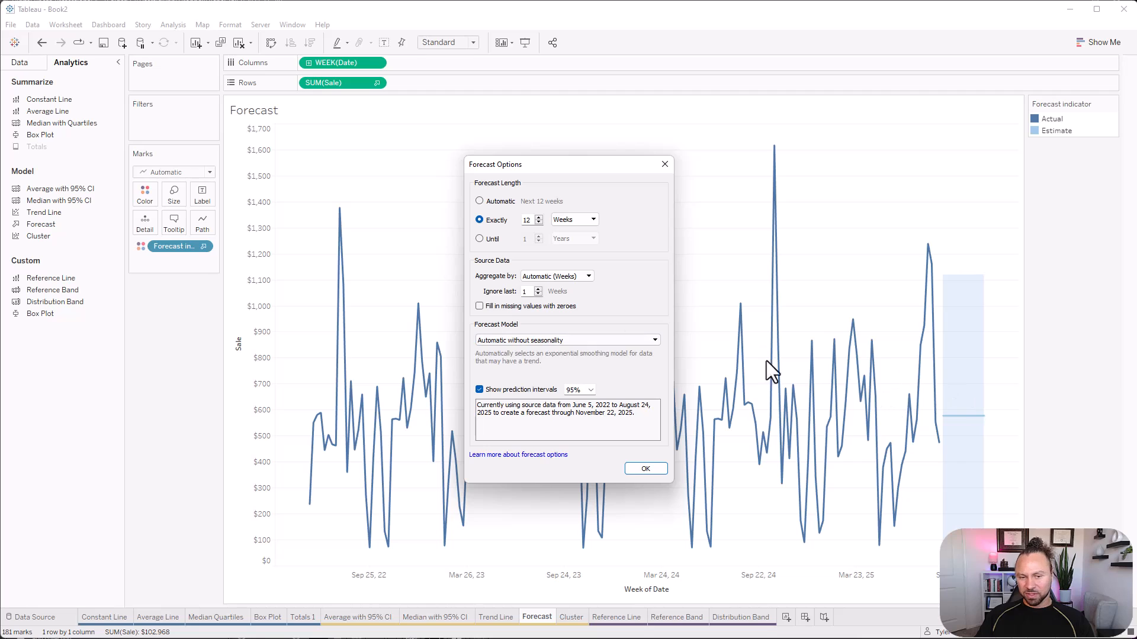
pyautogui.click(537, 340)
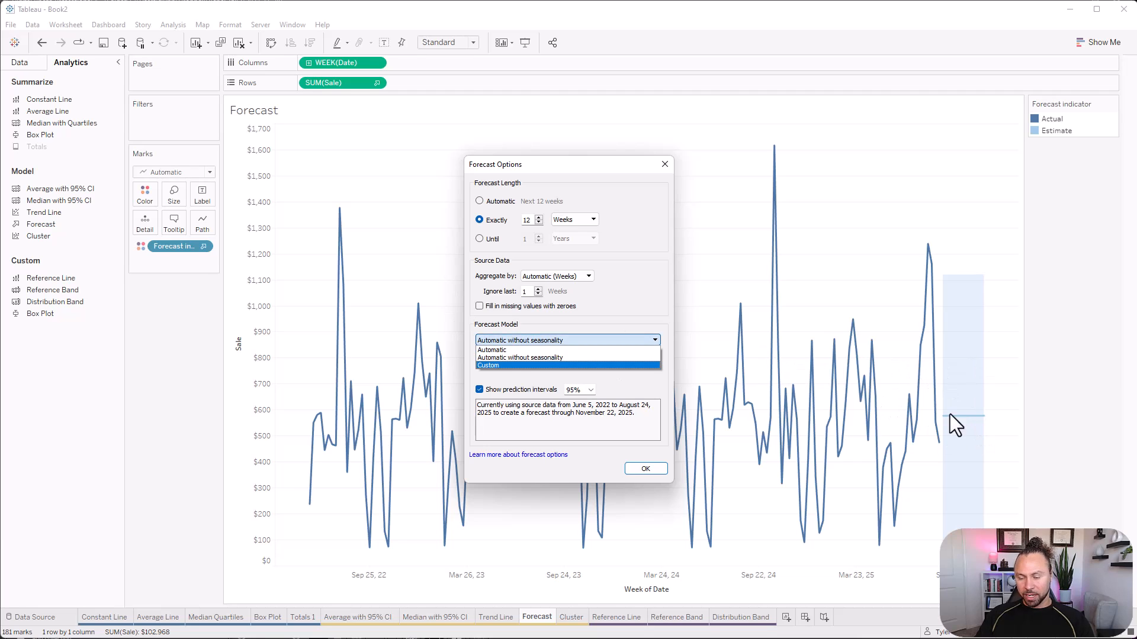
pyautogui.click(495, 365)
pyautogui.click(526, 358)
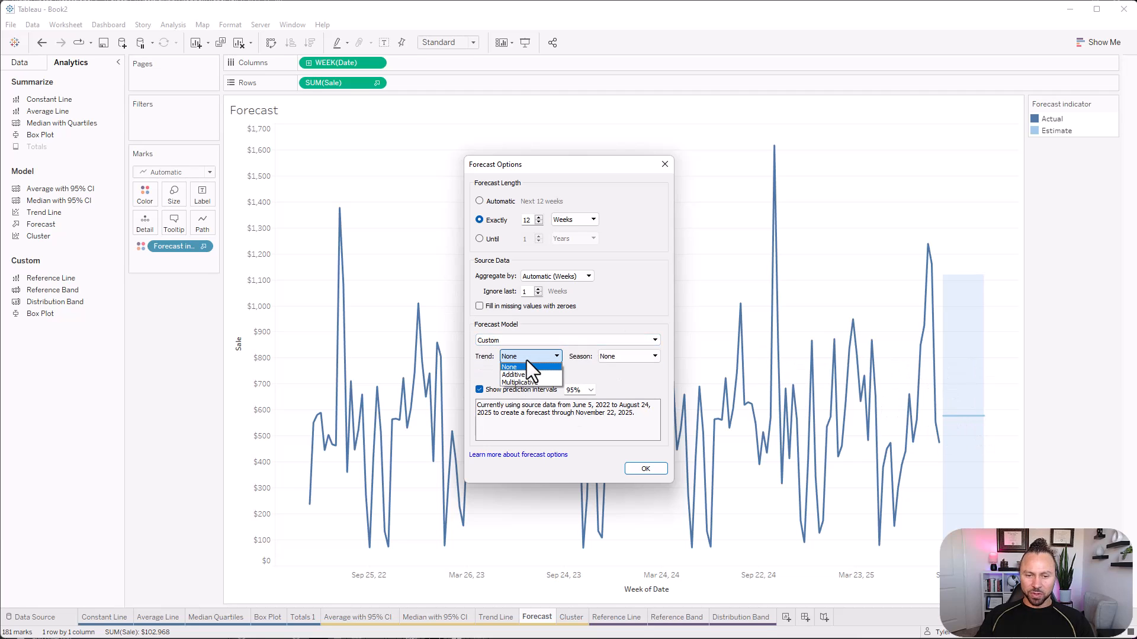
pyautogui.click(524, 374)
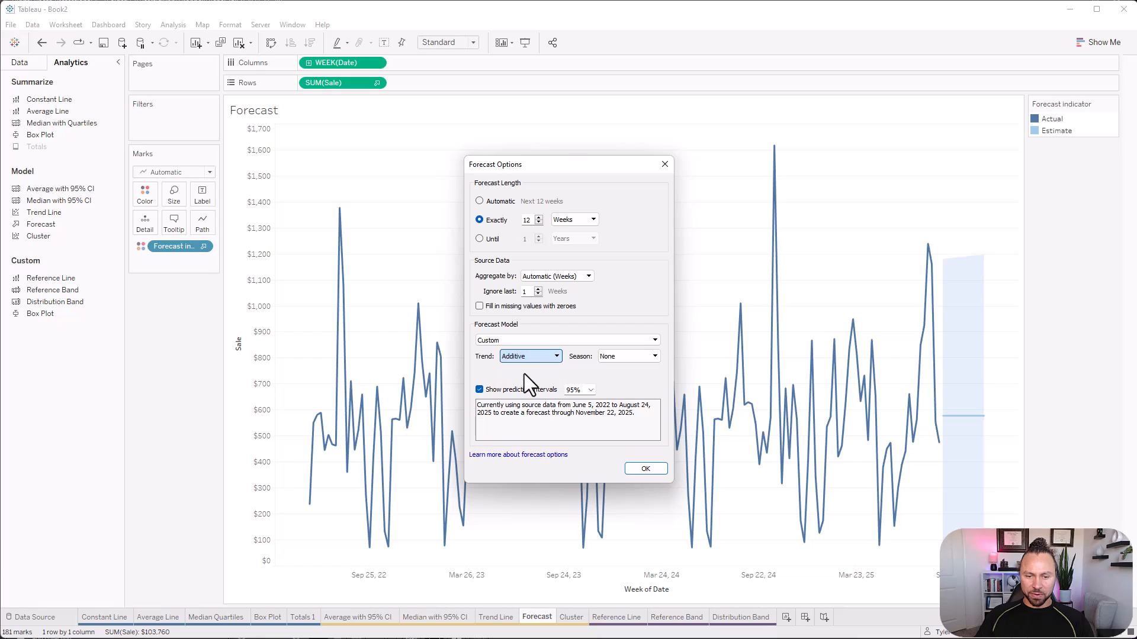
pyautogui.click(615, 360)
pyautogui.click(621, 375)
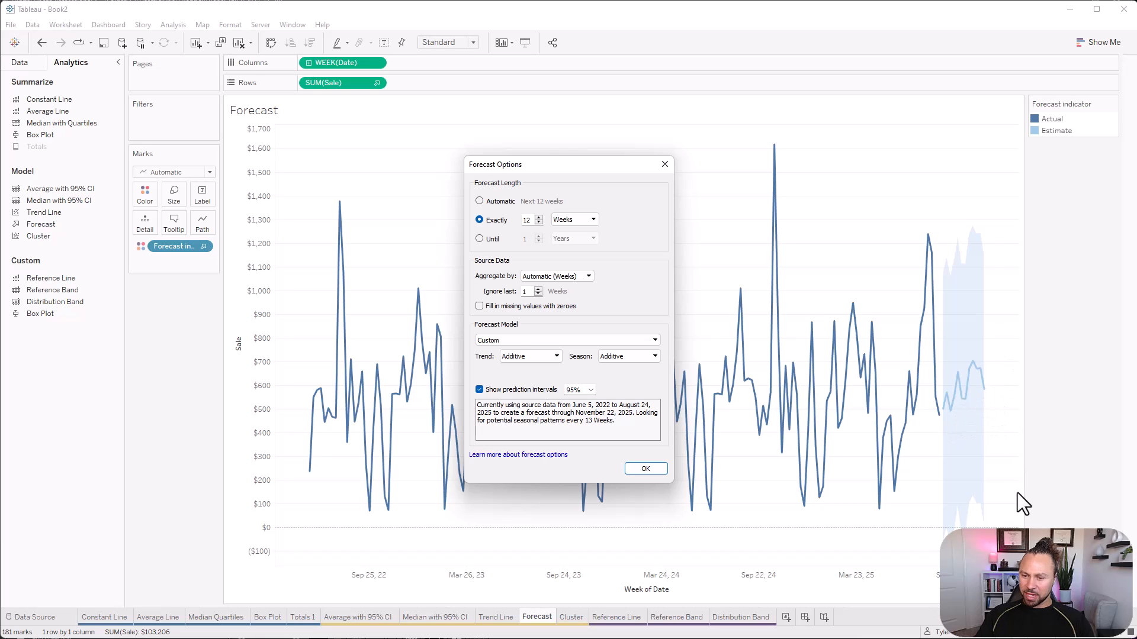
# Change both the trend and the season of the custom forecast model to Multiplicative.
pyautogui.click(515, 353)
pyautogui.click(517, 383)
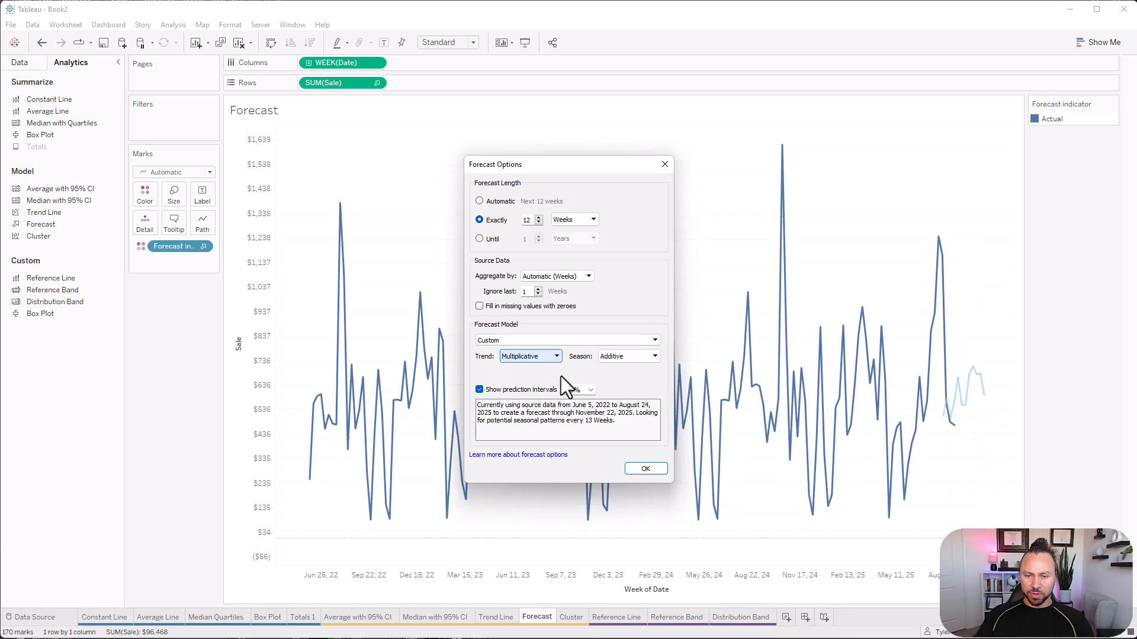
pyautogui.click(613, 356)
pyautogui.click(620, 383)
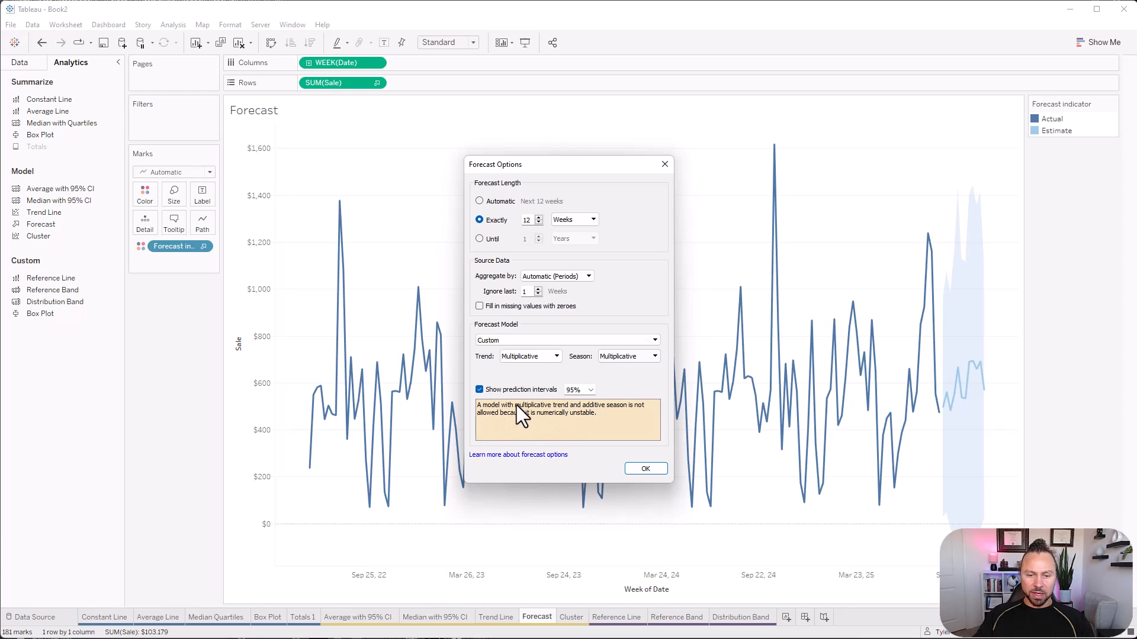
# Turn the forecast's prediction intervals off and back on, and apply the forecast options.
pyautogui.click(485, 388)
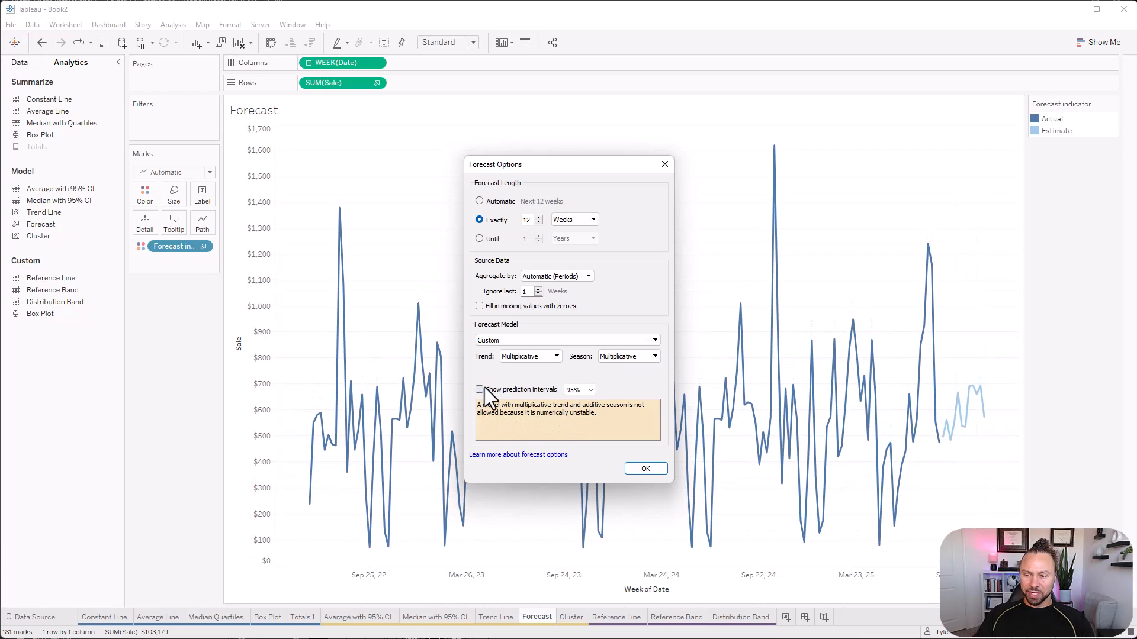
pyautogui.click(484, 387)
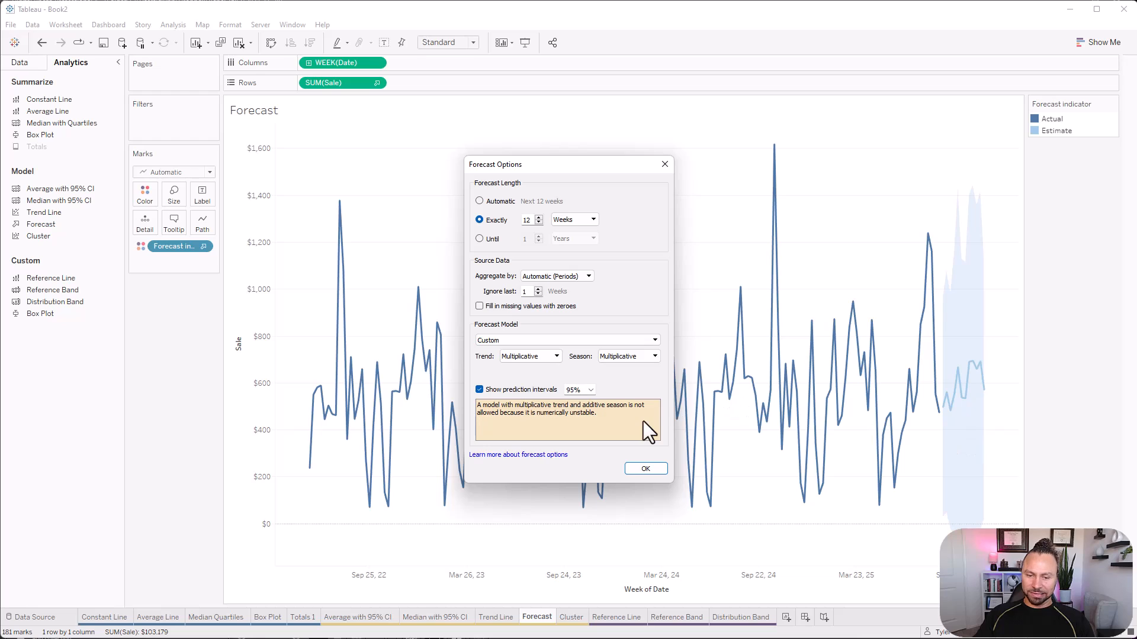
pyautogui.click(642, 469)
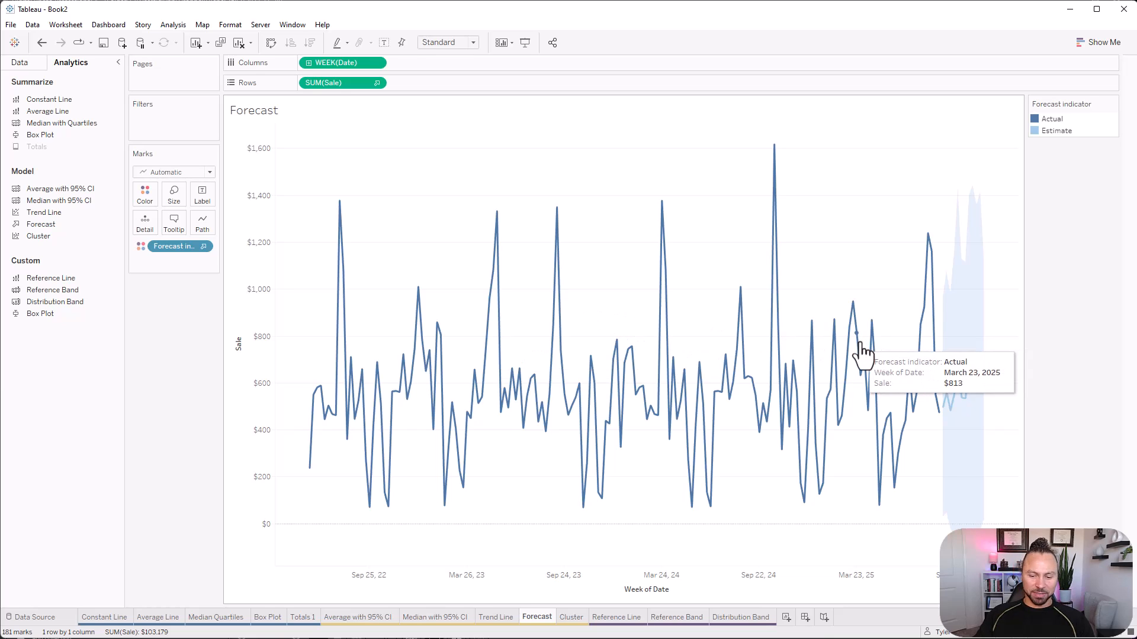
# On the Cluster sheet, build a table of Sale and Total Calls by year of Date.
pyautogui.click(572, 617)
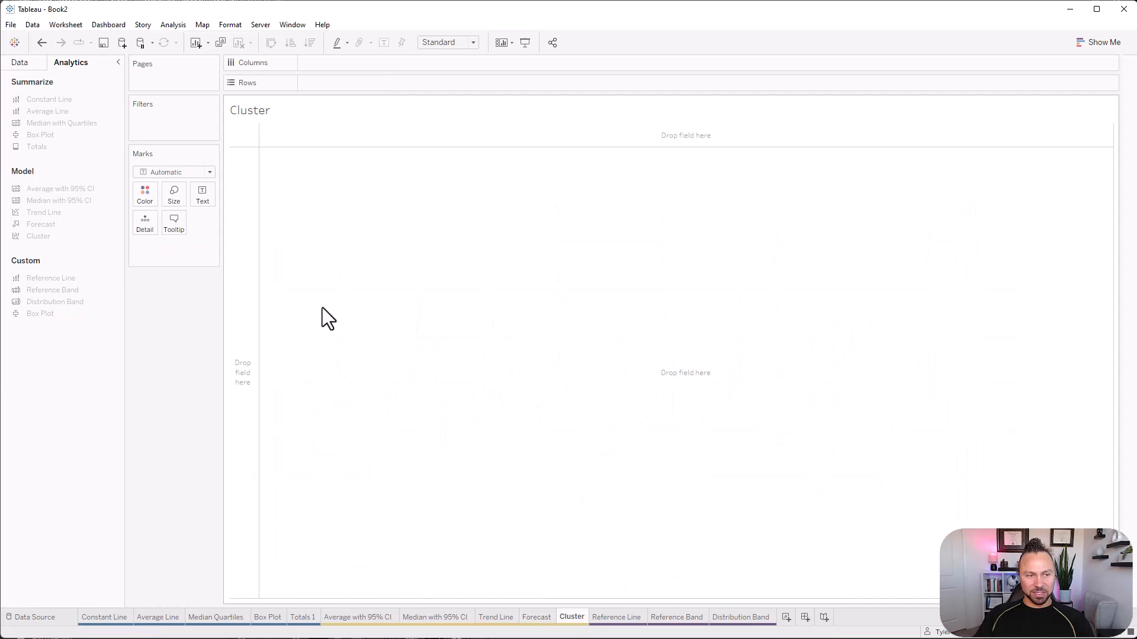
pyautogui.click(20, 63)
pyautogui.click(120, 268)
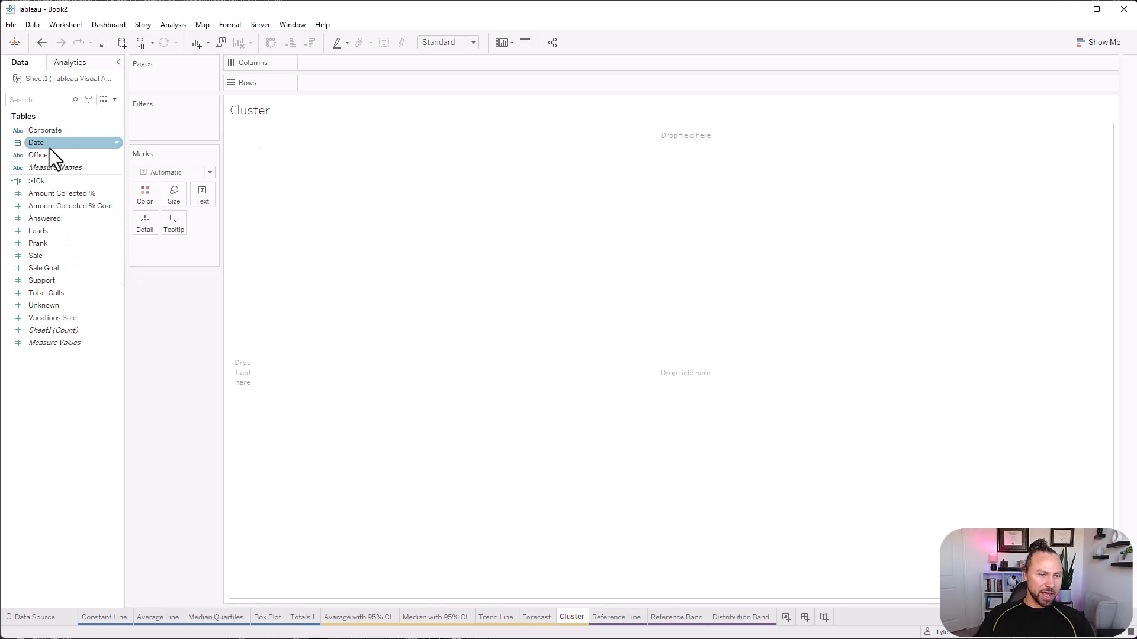
pyautogui.moveTo(54, 141); pyautogui.dragTo(405, 82)
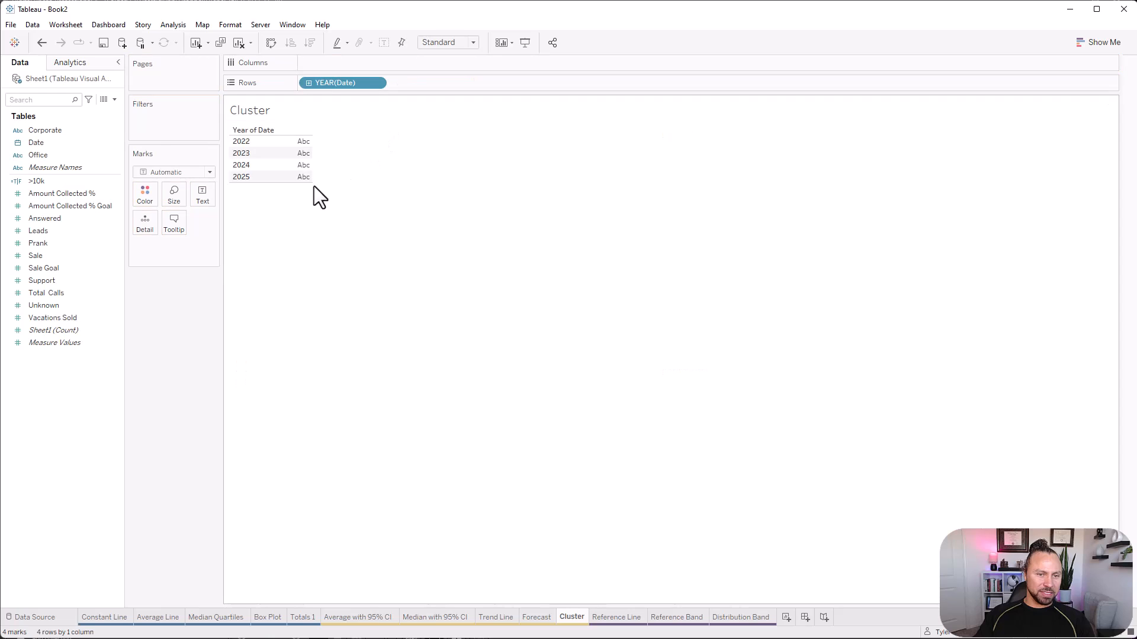
pyautogui.moveTo(64, 257); pyautogui.dragTo(299, 160)
pyautogui.moveTo(77, 293); pyautogui.dragTo(311, 165)
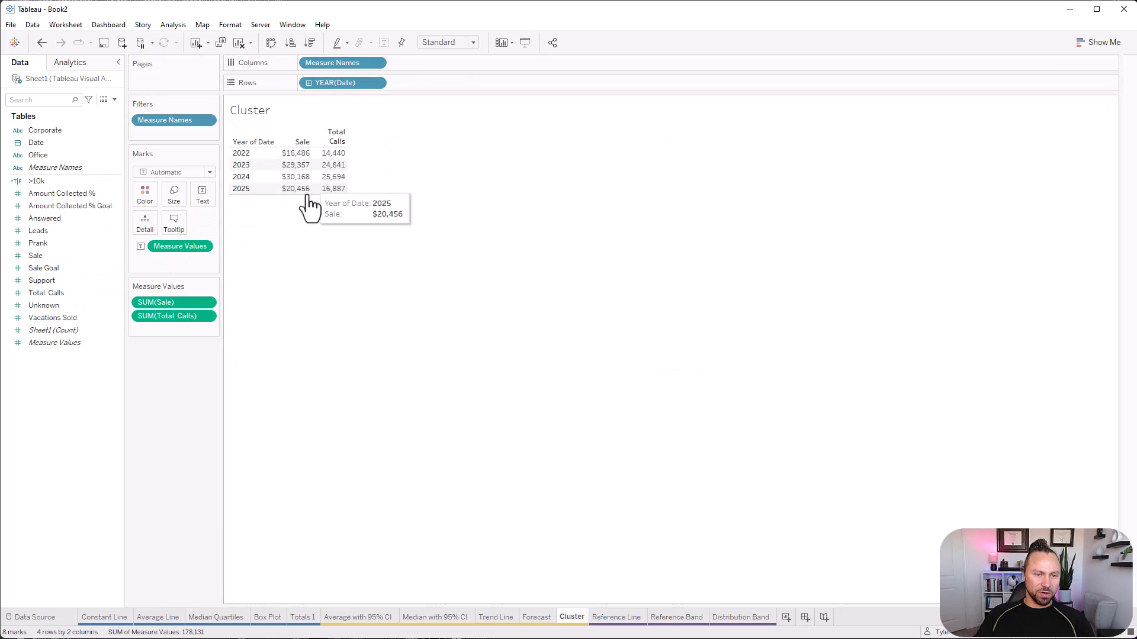
# Convert the Sale and Total Calls table into a scatter plot.
pyautogui.click(1097, 41)
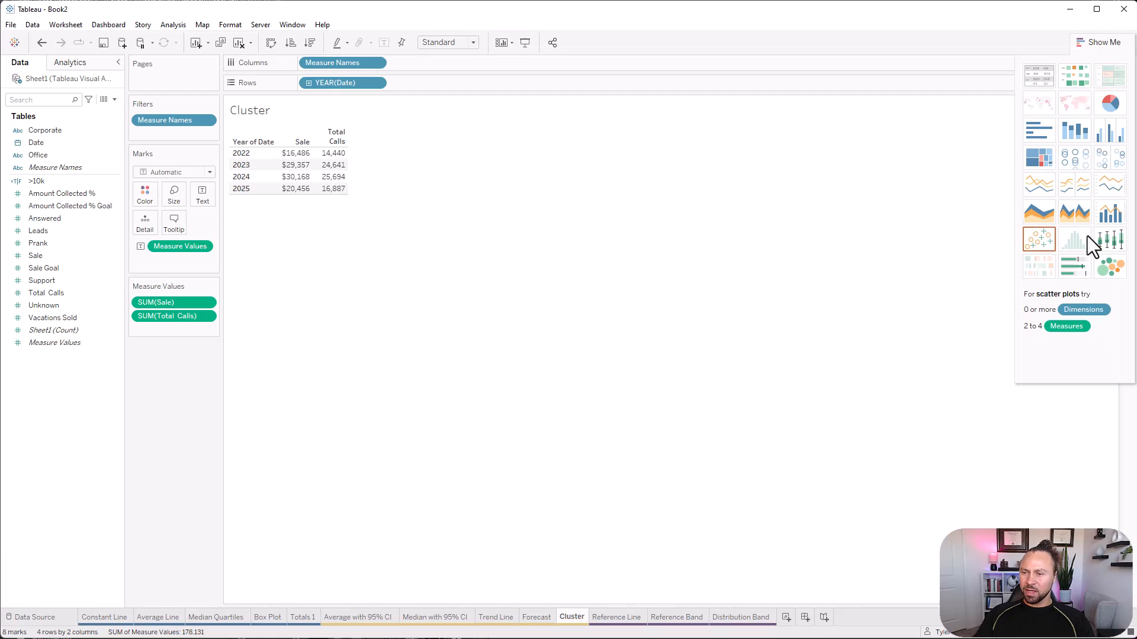
pyautogui.click(1036, 239)
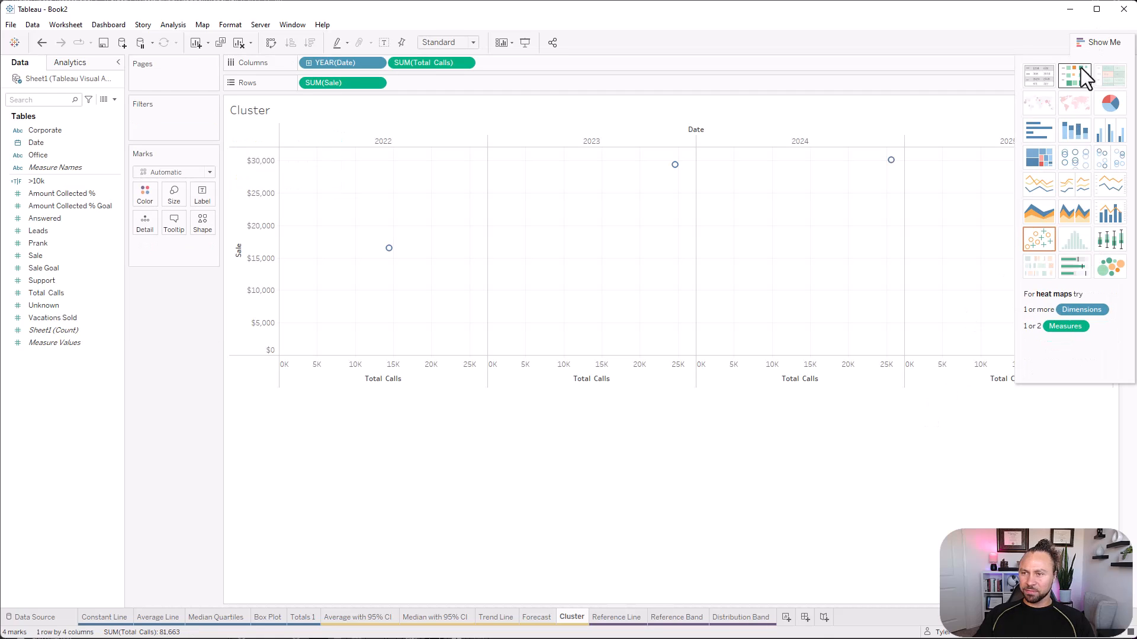
pyautogui.click(1091, 42)
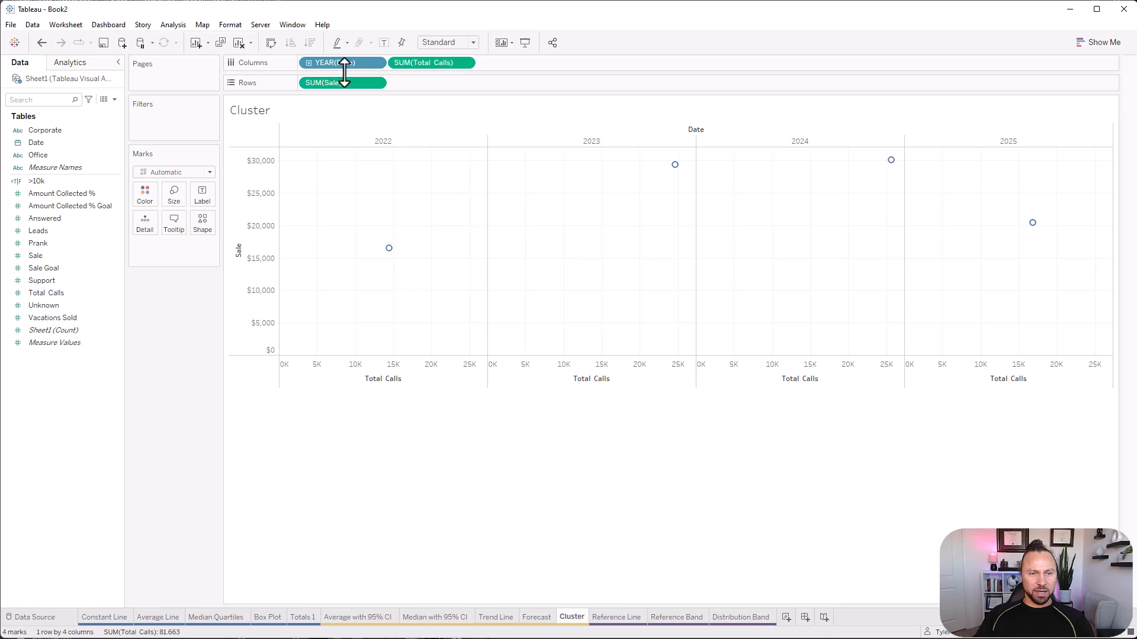
# Move Date from the columns to the marks' detail and set it to continuous Day.
pyautogui.moveTo(353, 64); pyautogui.dragTo(145, 230)
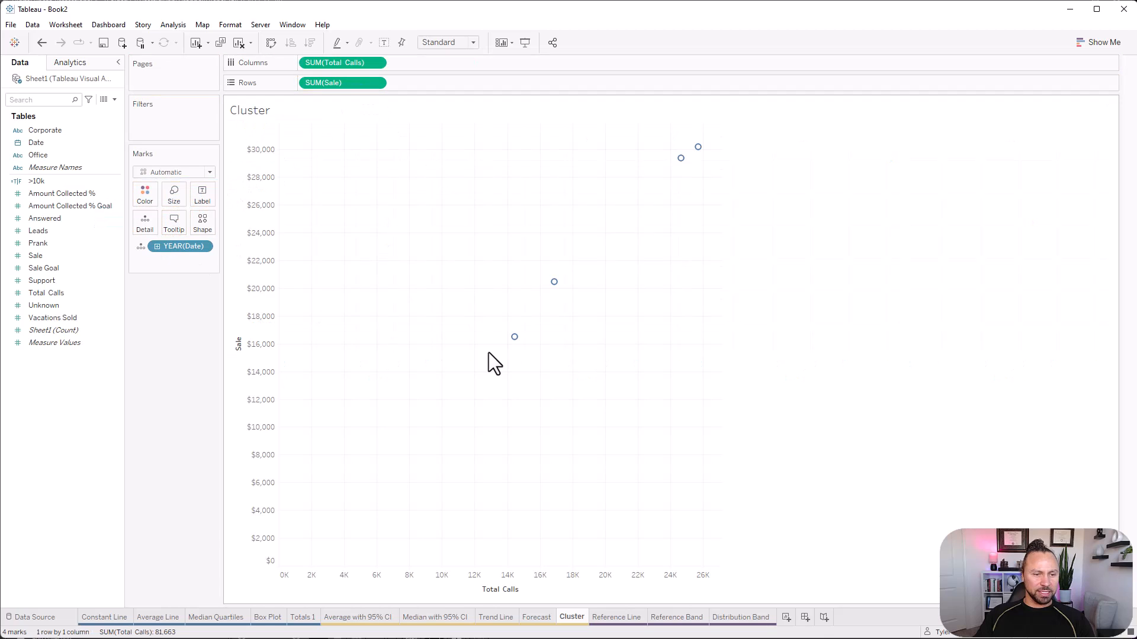
pyautogui.click(204, 247)
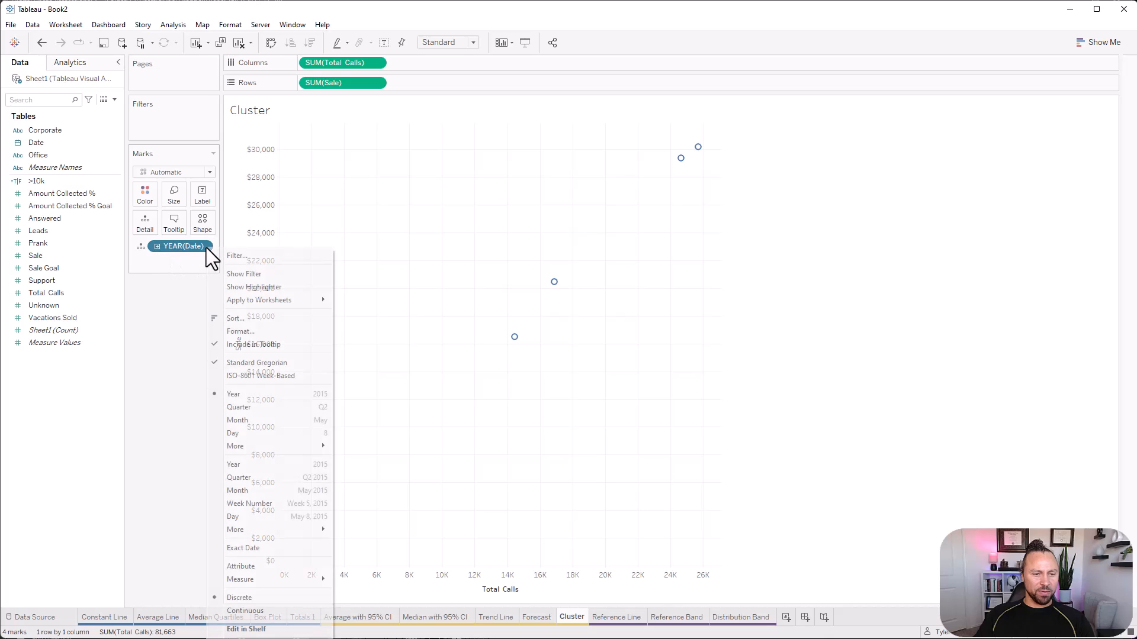
pyautogui.click(303, 518)
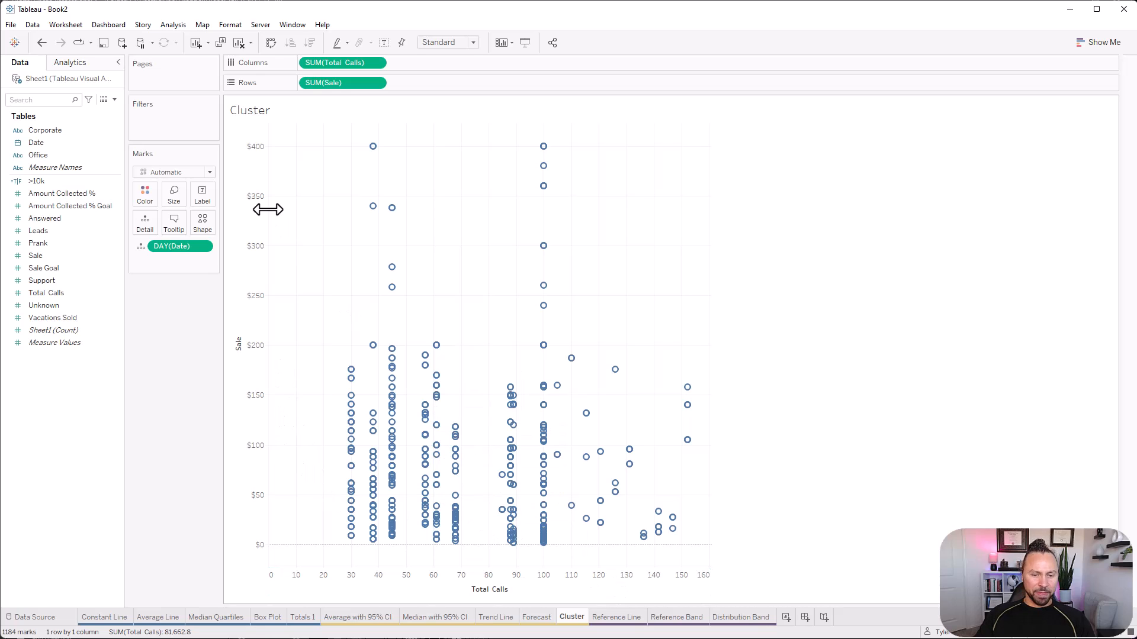
# Add clusters based on Sale and Total Calls to the scatter plot, with the number of clusters set to 4.
pyautogui.click(72, 64)
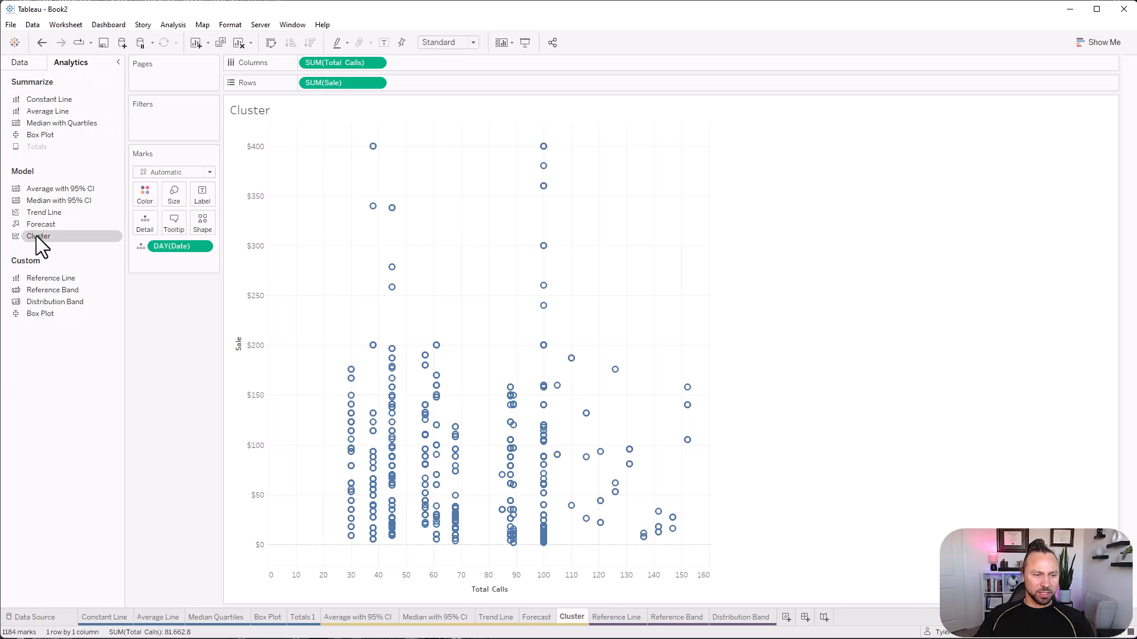
pyautogui.moveTo(37, 236); pyautogui.dragTo(336, 148)
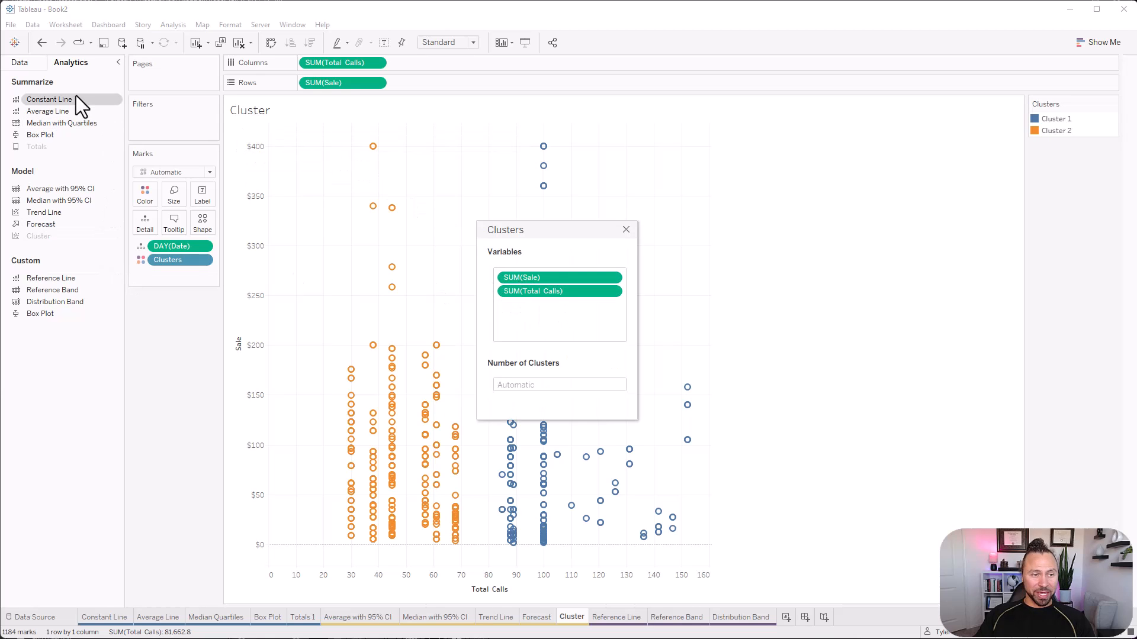
pyautogui.click(20, 62)
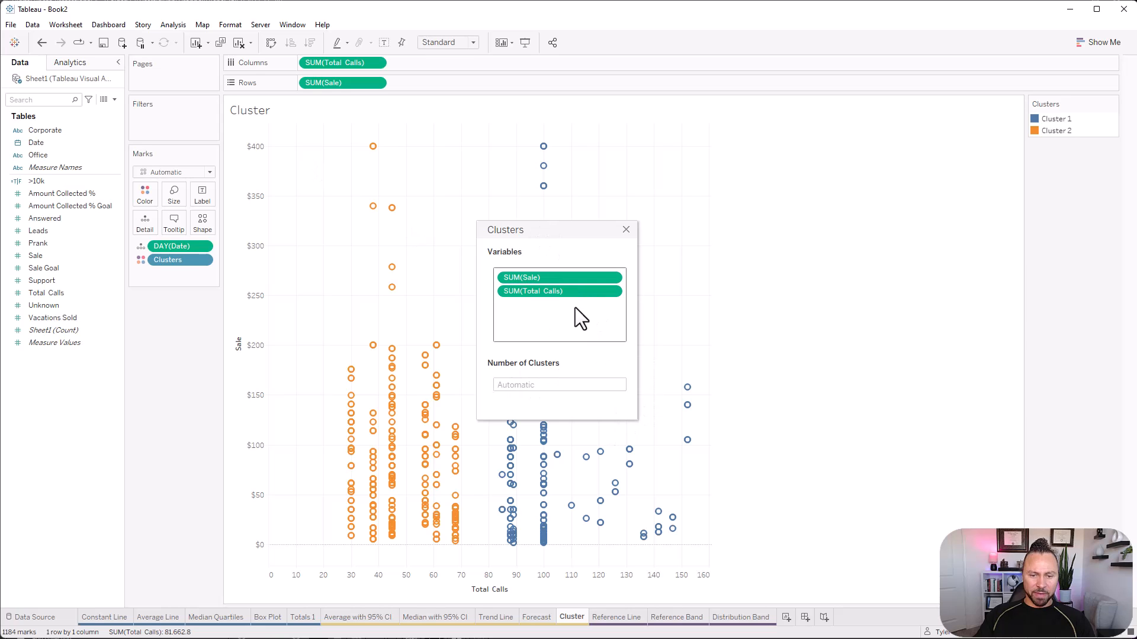
pyautogui.moveTo(539, 234); pyautogui.dragTo(789, 173)
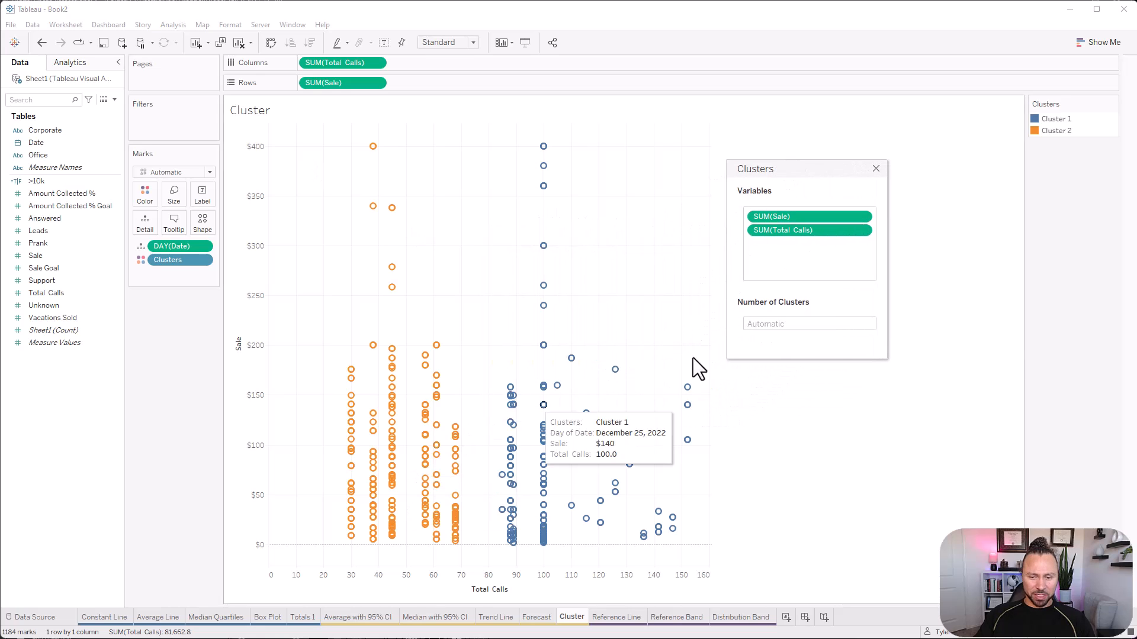
pyautogui.click(828, 330)
pyautogui.write('4')
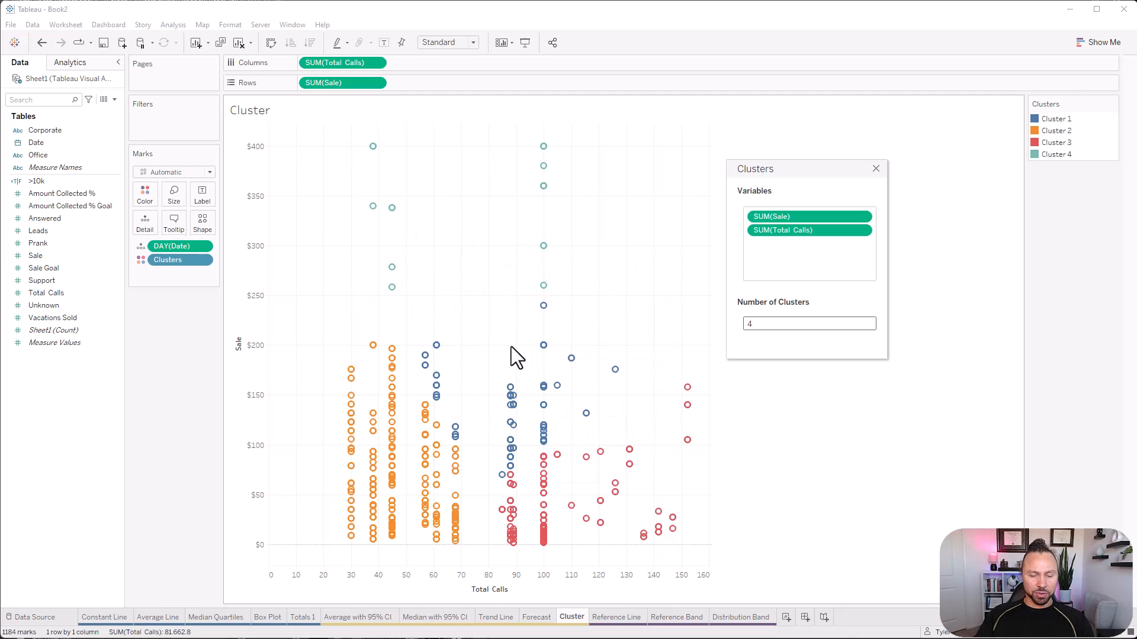
pyautogui.click(877, 169)
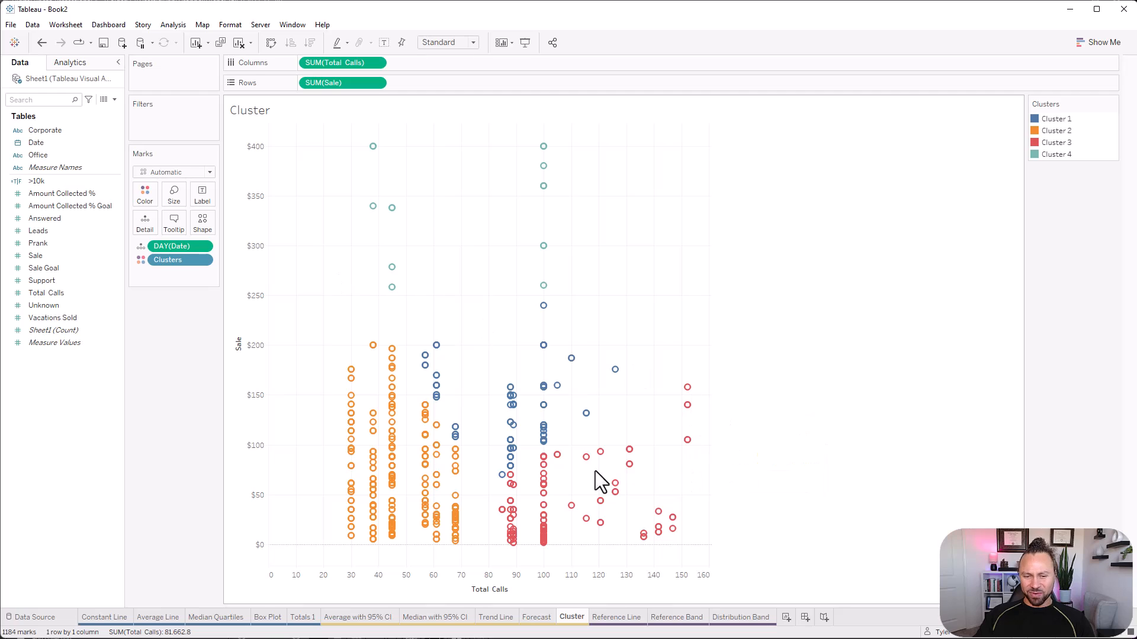
# Show the clustered scatter plot's marks as circles with 71% opacity and a very light border colour.
pyautogui.click(160, 172)
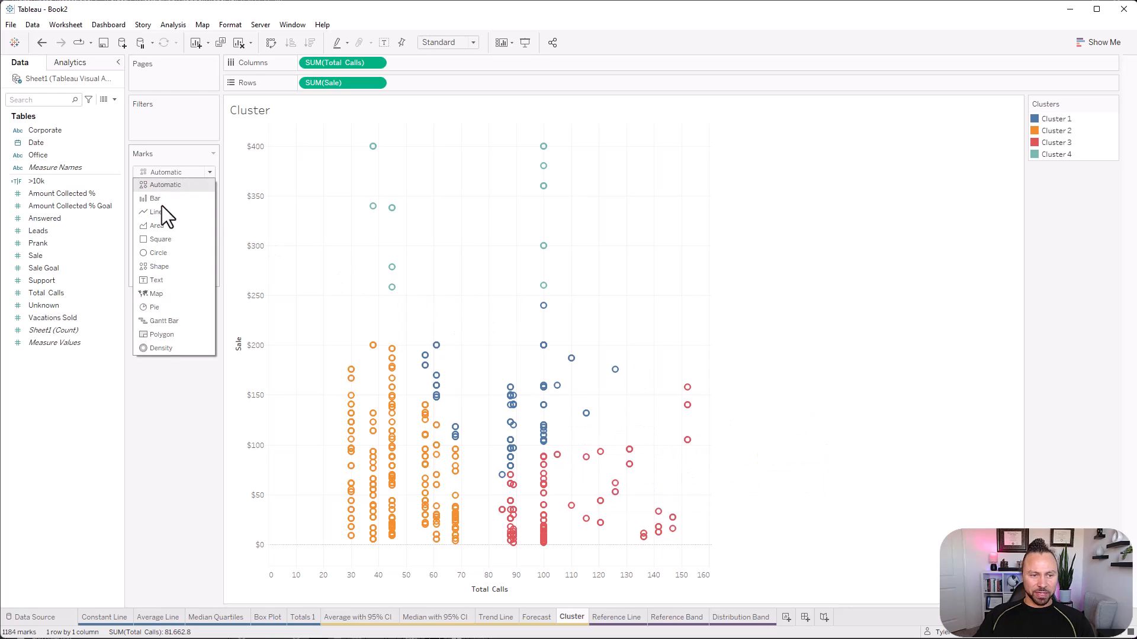
pyautogui.click(159, 252)
pyautogui.click(144, 196)
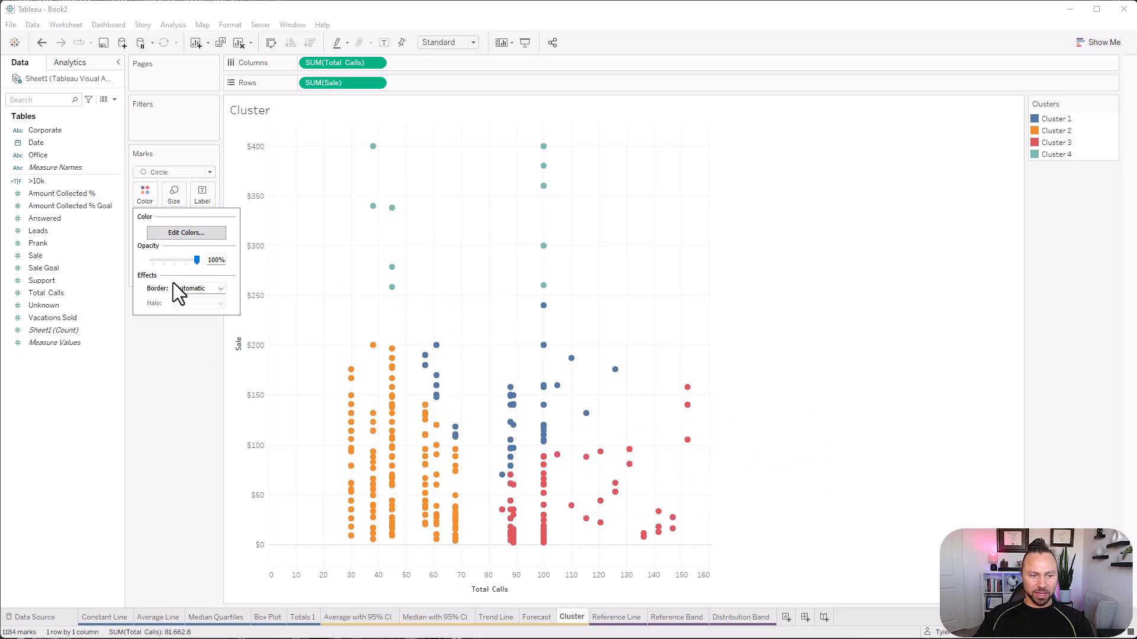
pyautogui.moveTo(200, 264); pyautogui.dragTo(184, 264)
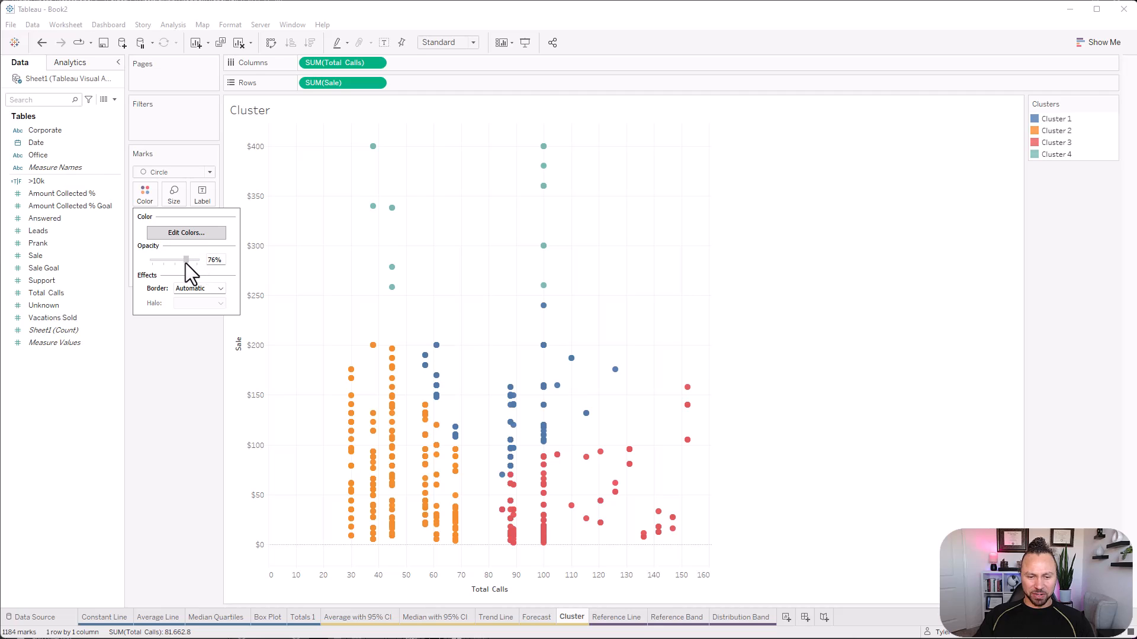
pyautogui.click(200, 289)
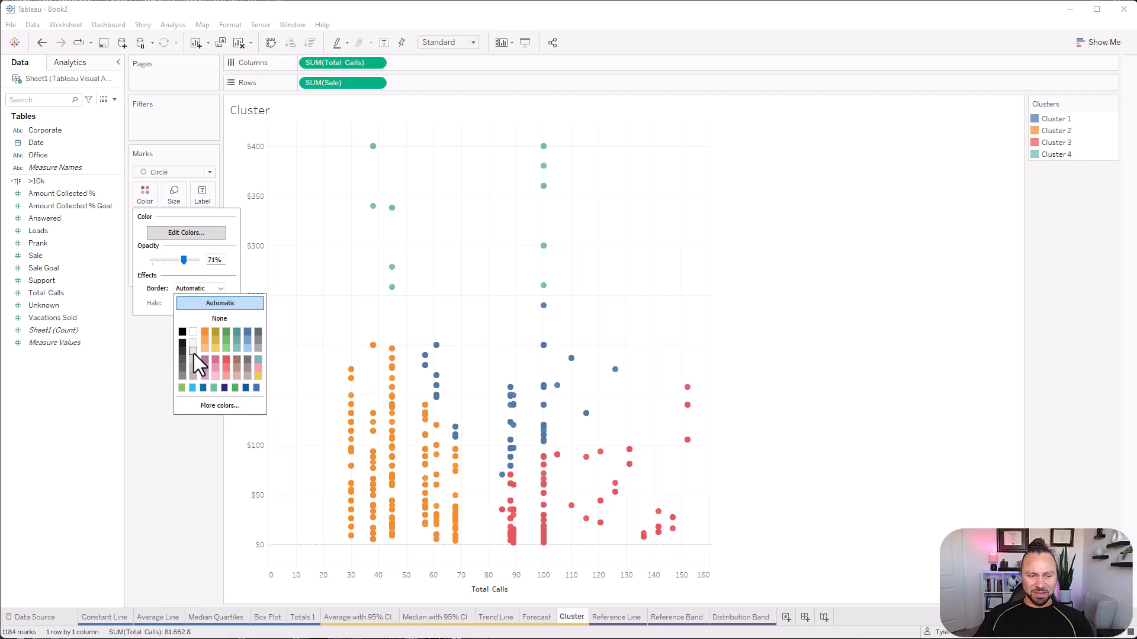
pyautogui.click(193, 345)
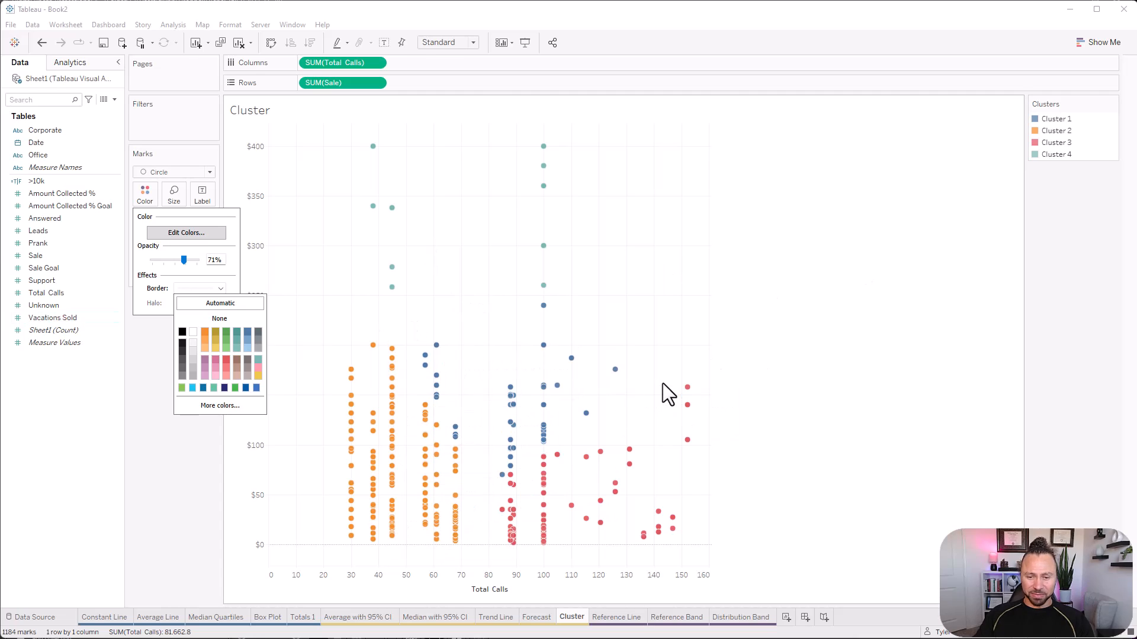
pyautogui.click(663, 293)
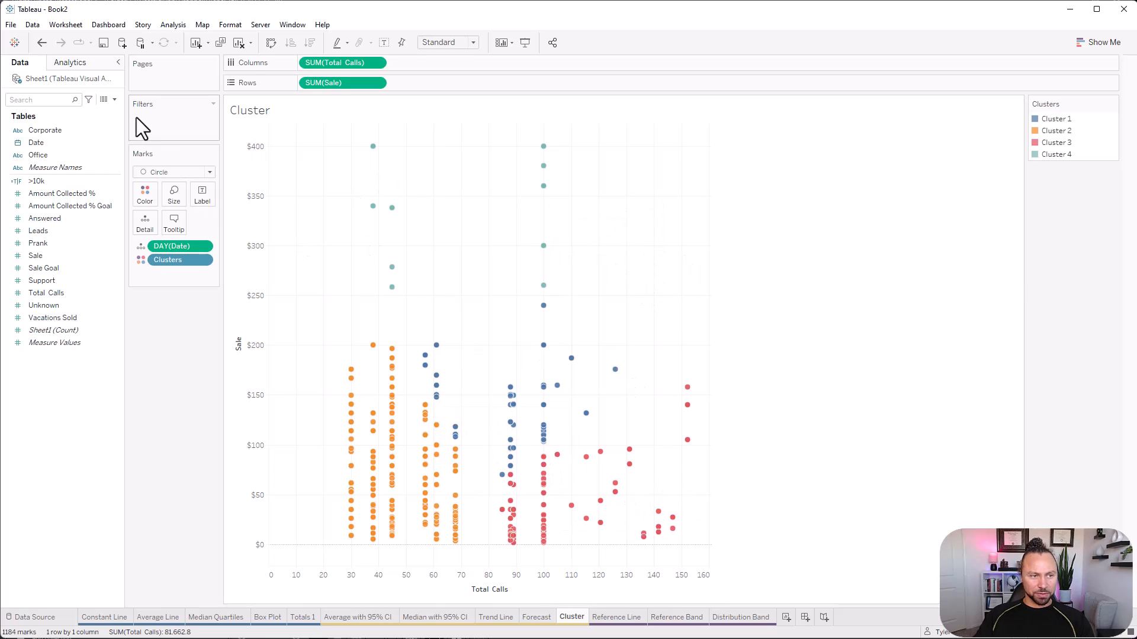
# On the Reference Line sheet, build a table of Sale by Office.
pyautogui.click(618, 617)
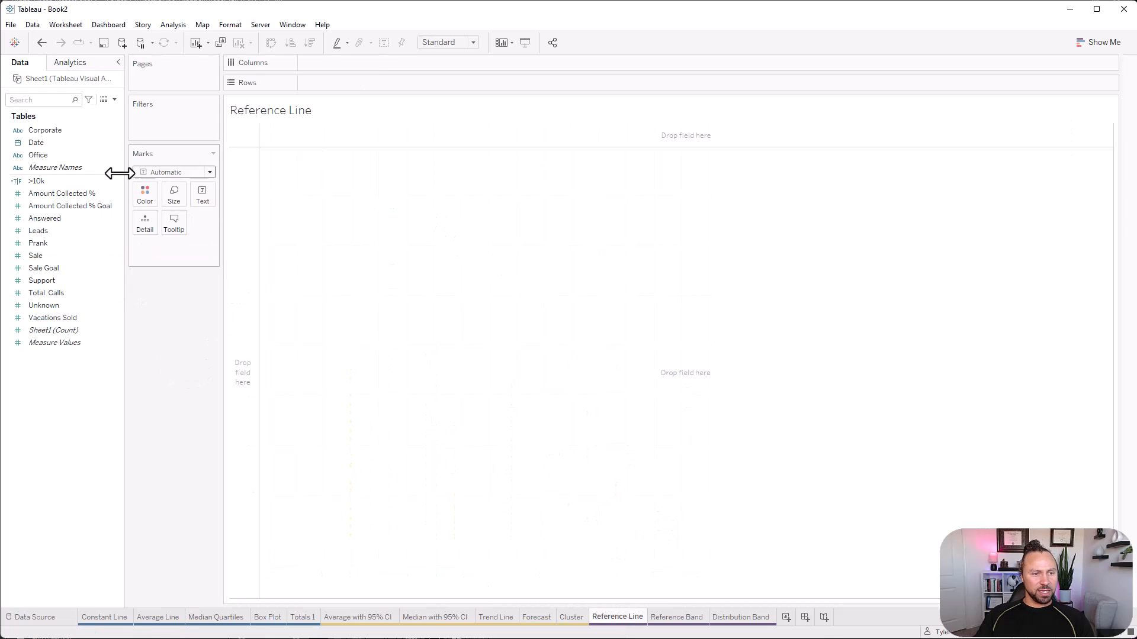
pyautogui.click(50, 129)
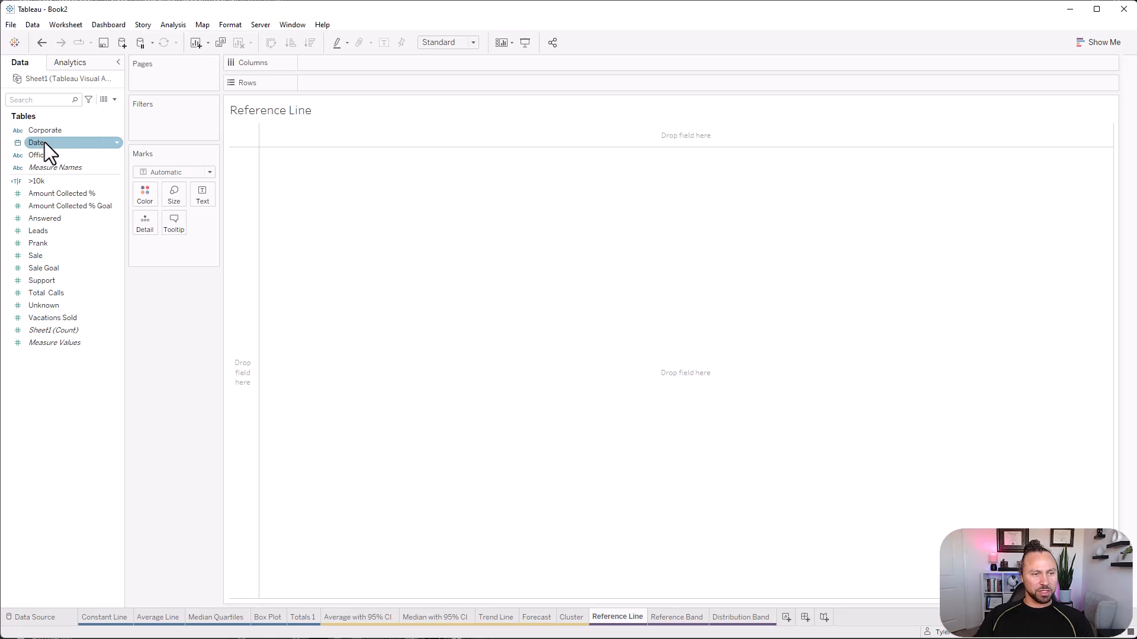
pyautogui.moveTo(46, 153); pyautogui.dragTo(386, 85)
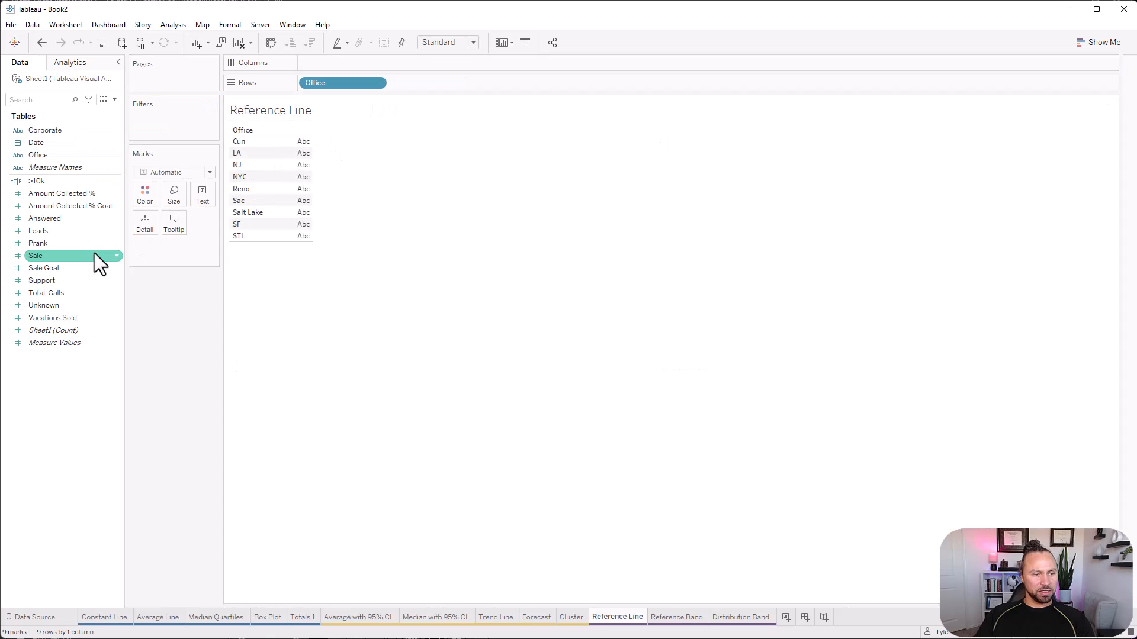
pyautogui.moveTo(49, 256); pyautogui.dragTo(306, 179)
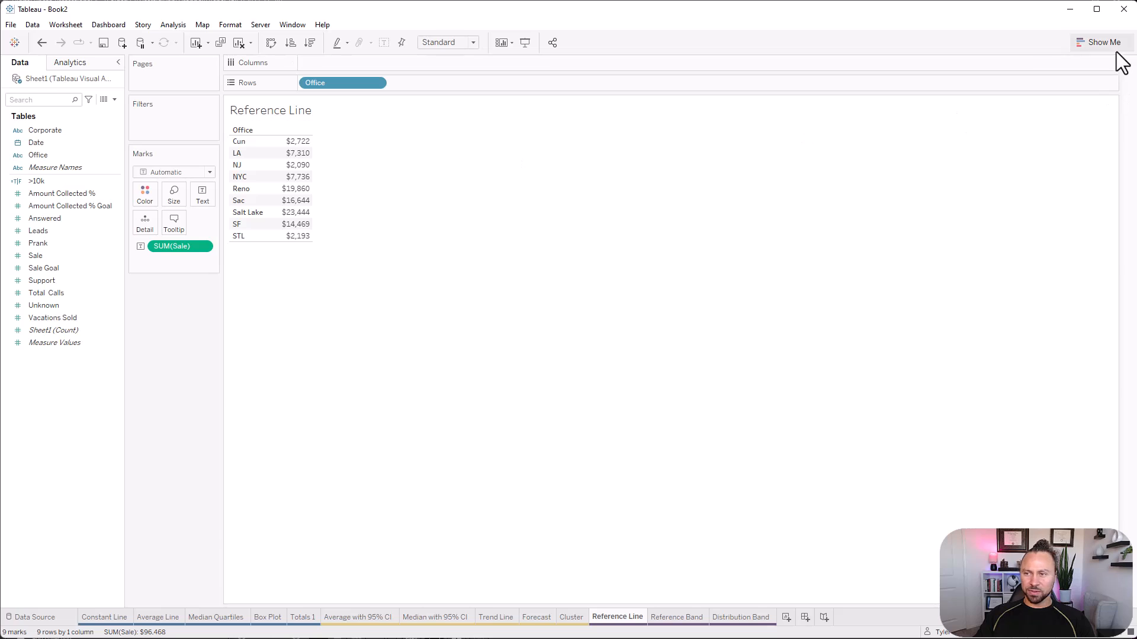
# Convert the Sale by Office table into a bar chart and swap its rows and columns for vertical bars.
pyautogui.click(1100, 42)
pyautogui.click(1039, 128)
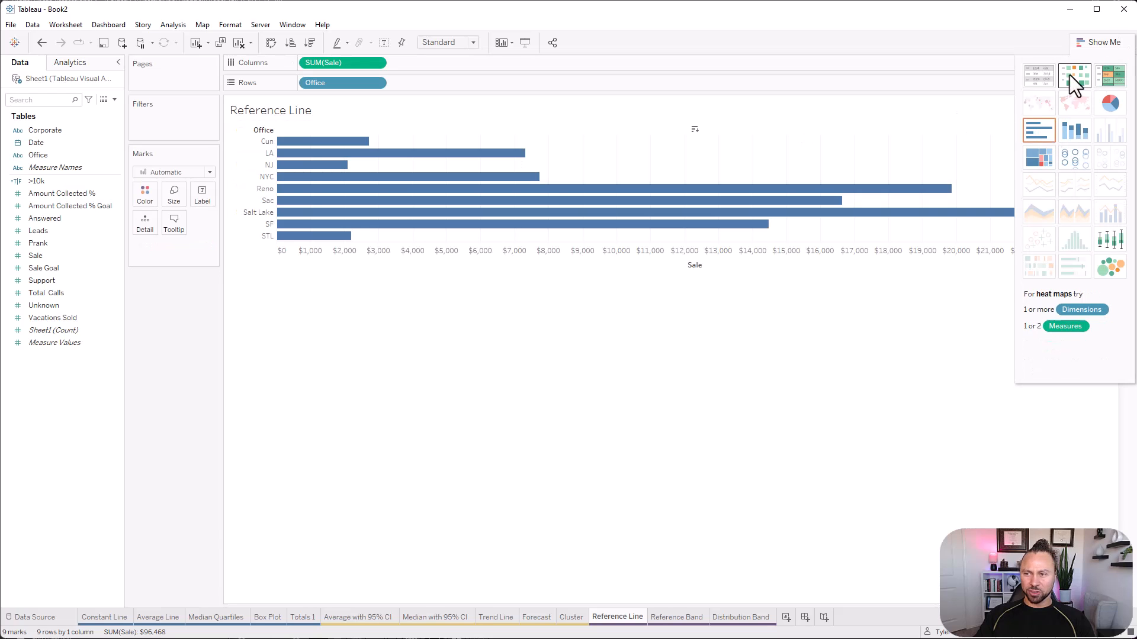
pyautogui.click(1098, 42)
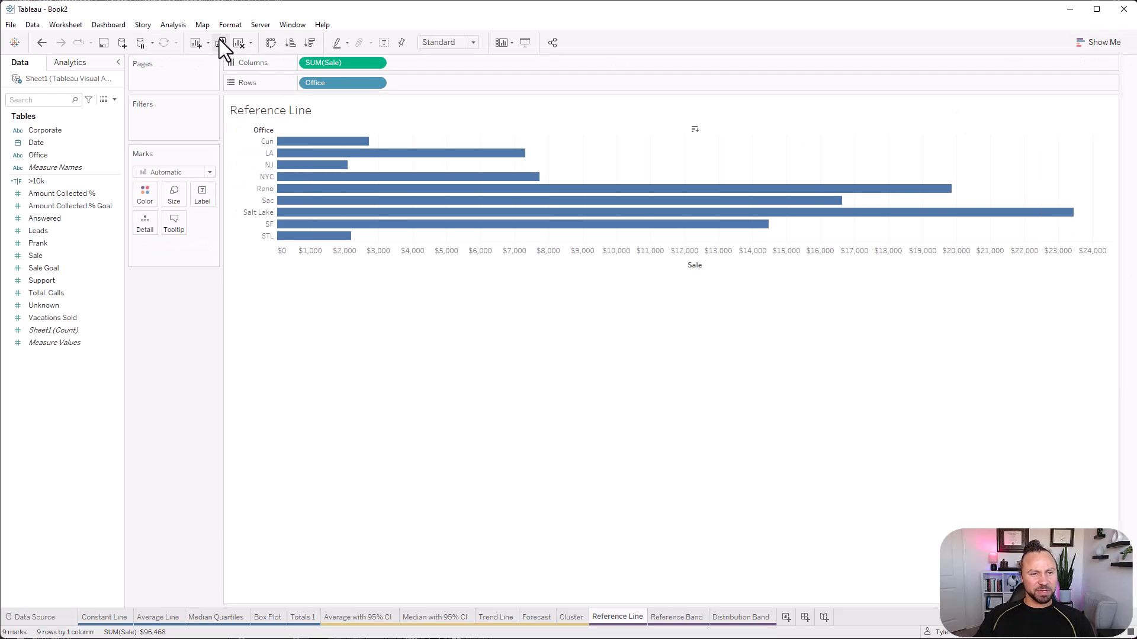
pyautogui.click(267, 44)
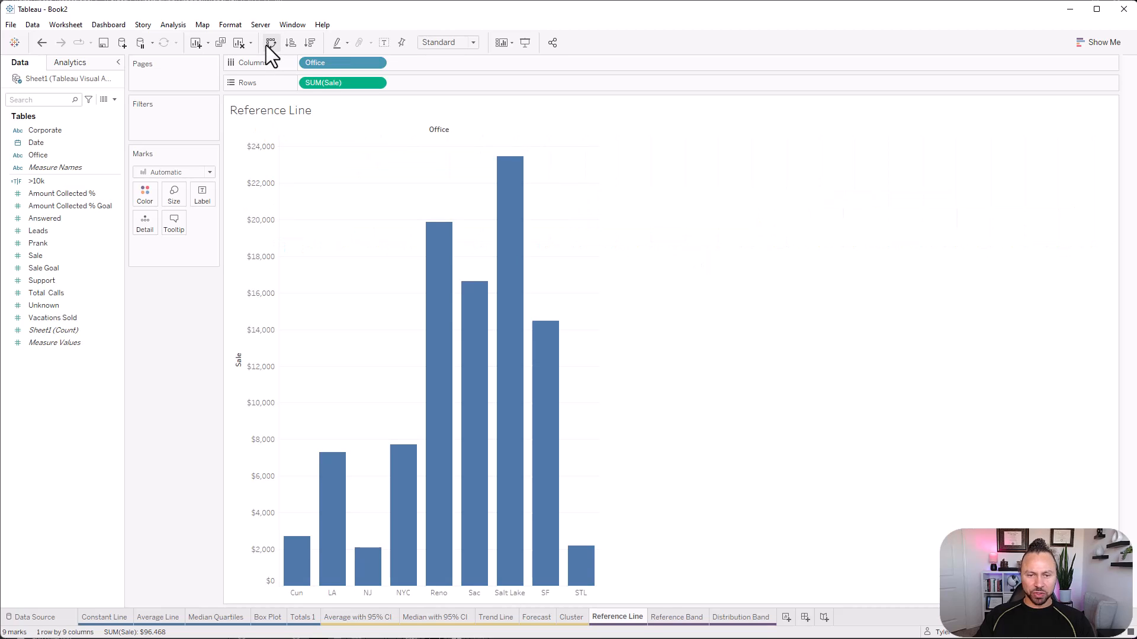
# Add a reference line for SUM(Sale) across the entire table, trying Maximum before setting its aggregation to Median.
pyautogui.click(76, 63)
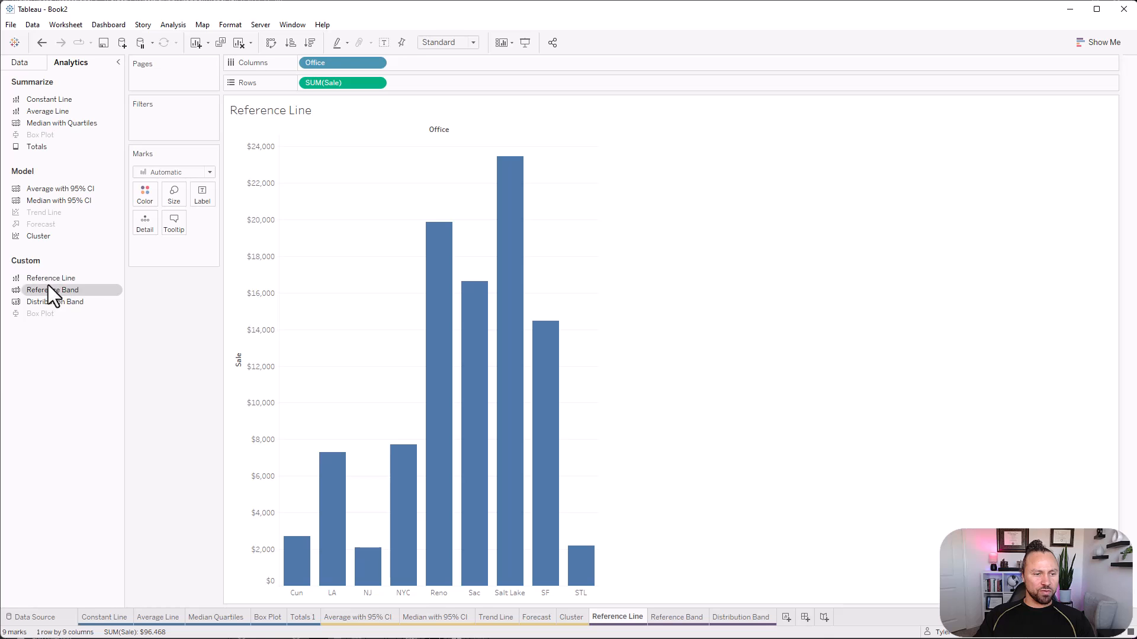
pyautogui.moveTo(40, 281); pyautogui.dragTo(336, 158)
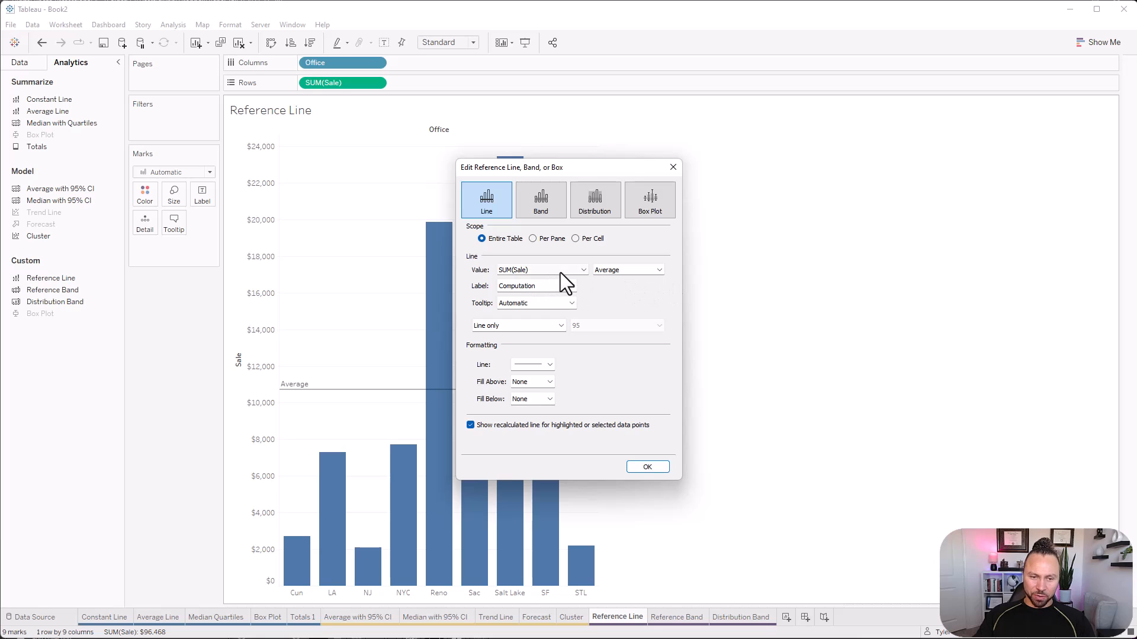
pyautogui.click(645, 271)
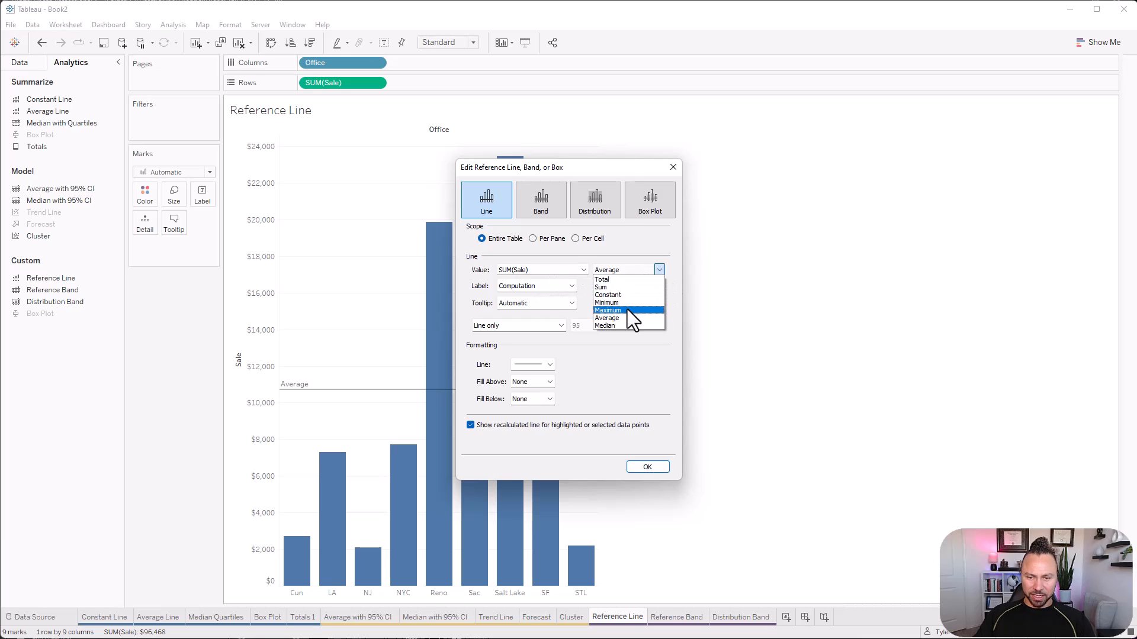
pyautogui.click(627, 309)
pyautogui.click(616, 272)
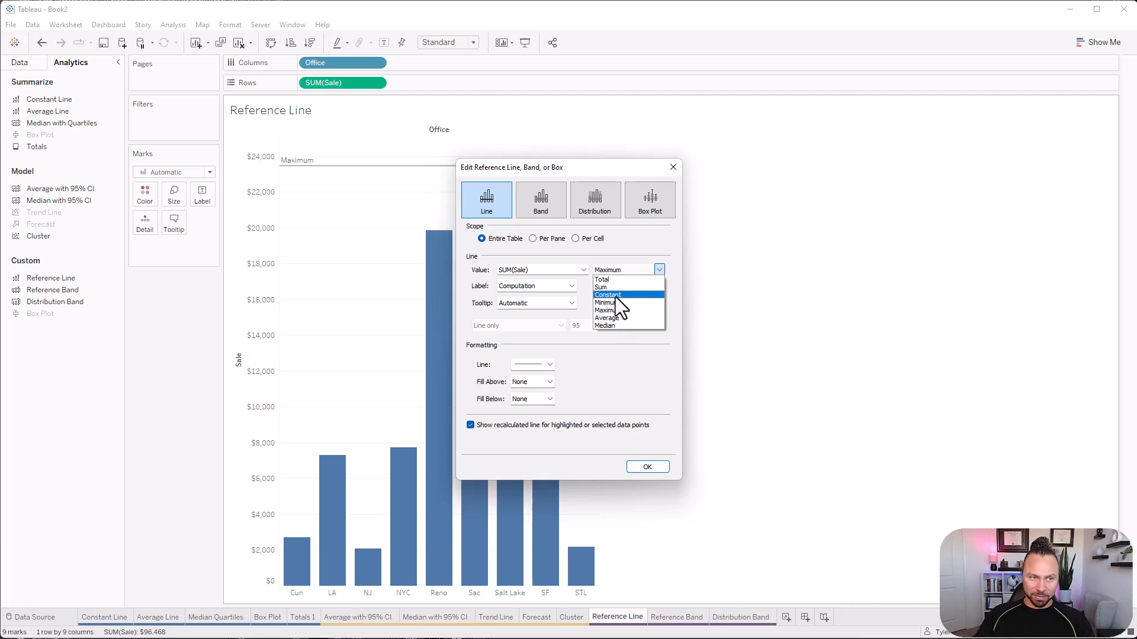
pyautogui.click(613, 326)
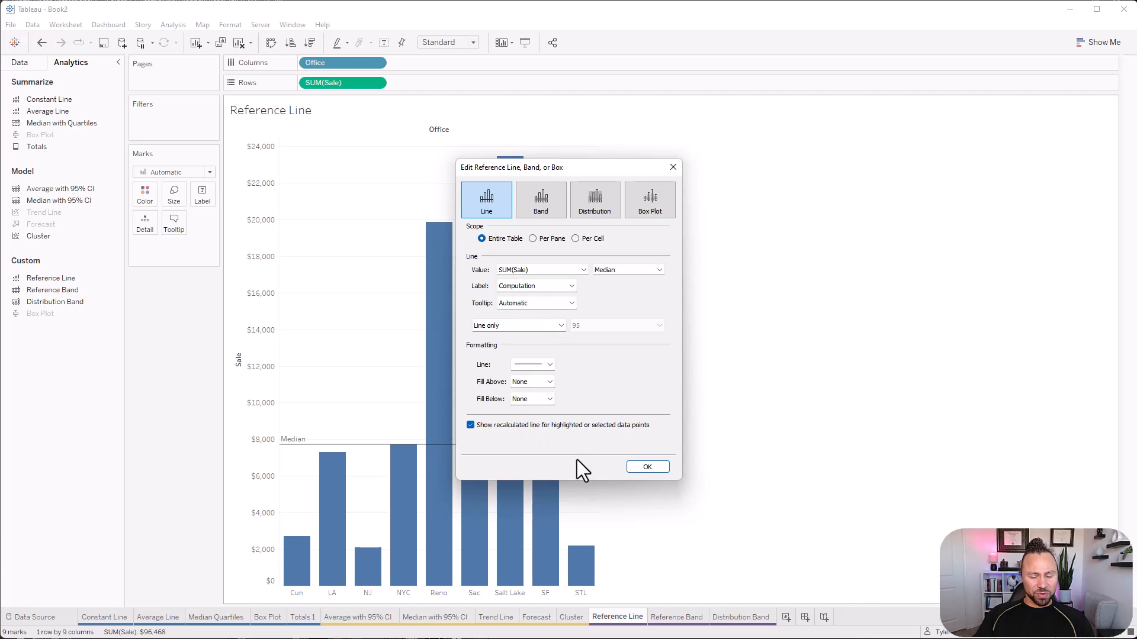
# Check which fields are available as the reference line's value, and remove the median line from the chart.
pyautogui.click(565, 271)
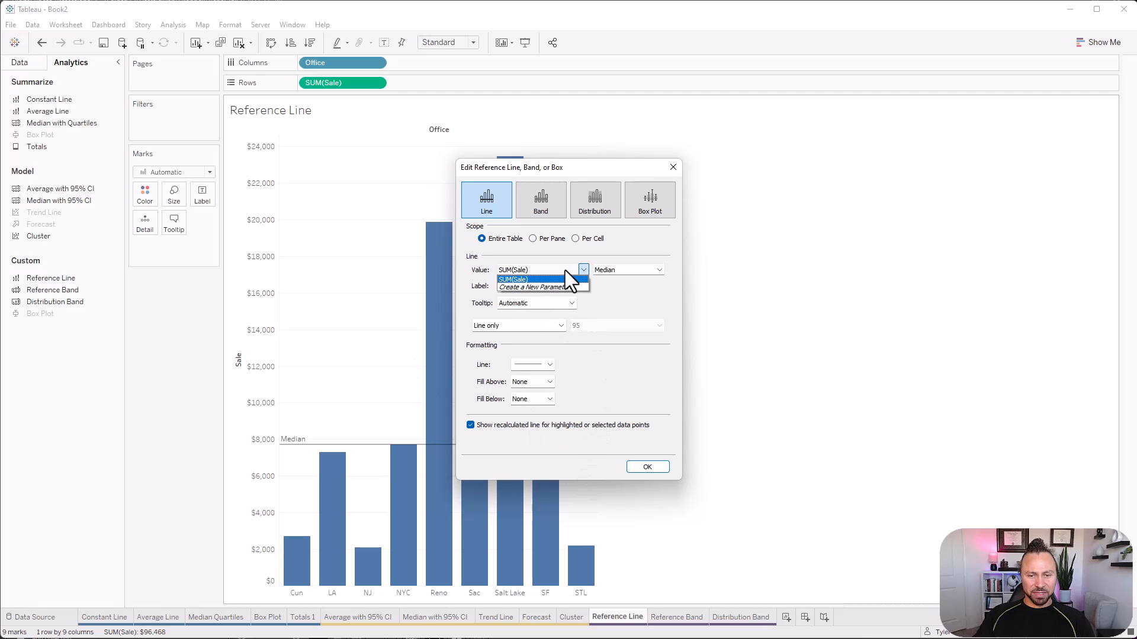
pyautogui.click(565, 270)
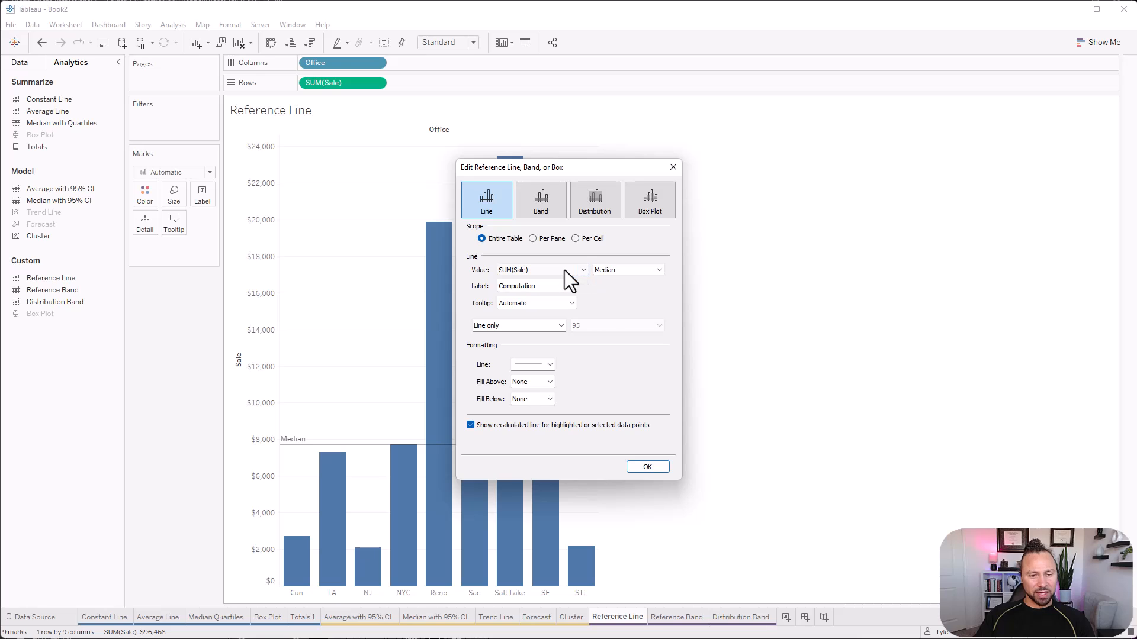
pyautogui.click(564, 270)
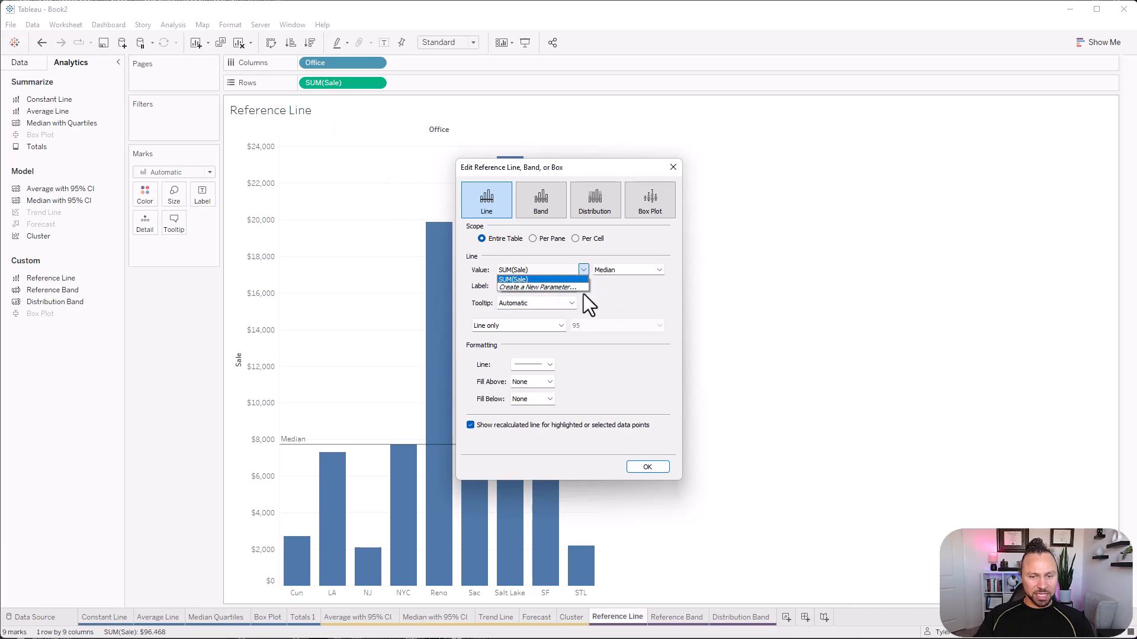
pyautogui.click(667, 167)
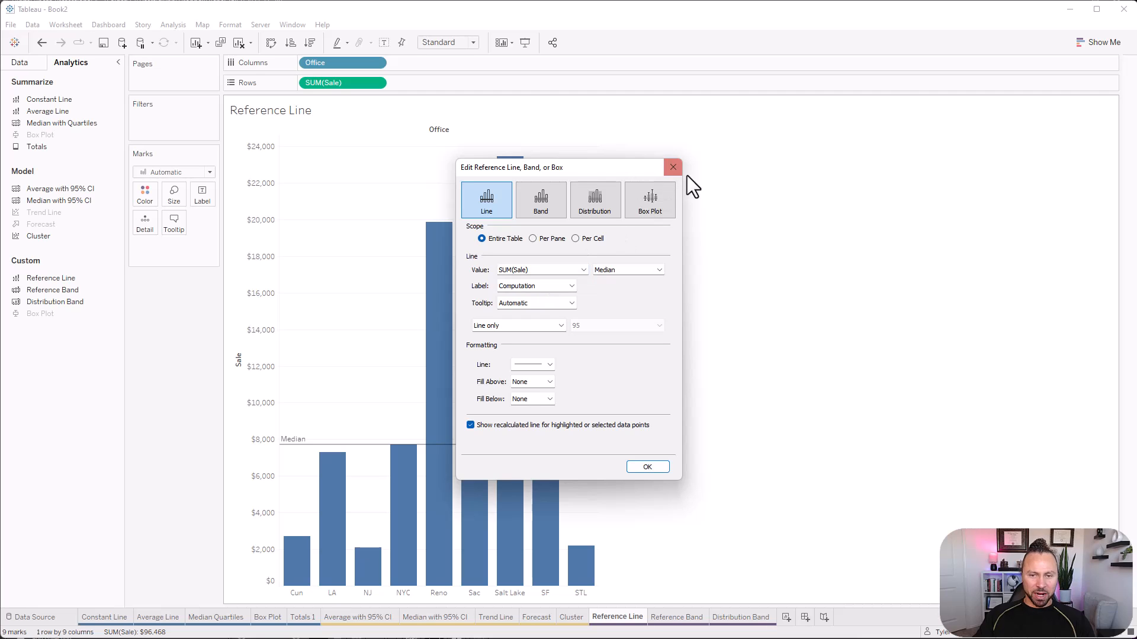
pyautogui.click(672, 168)
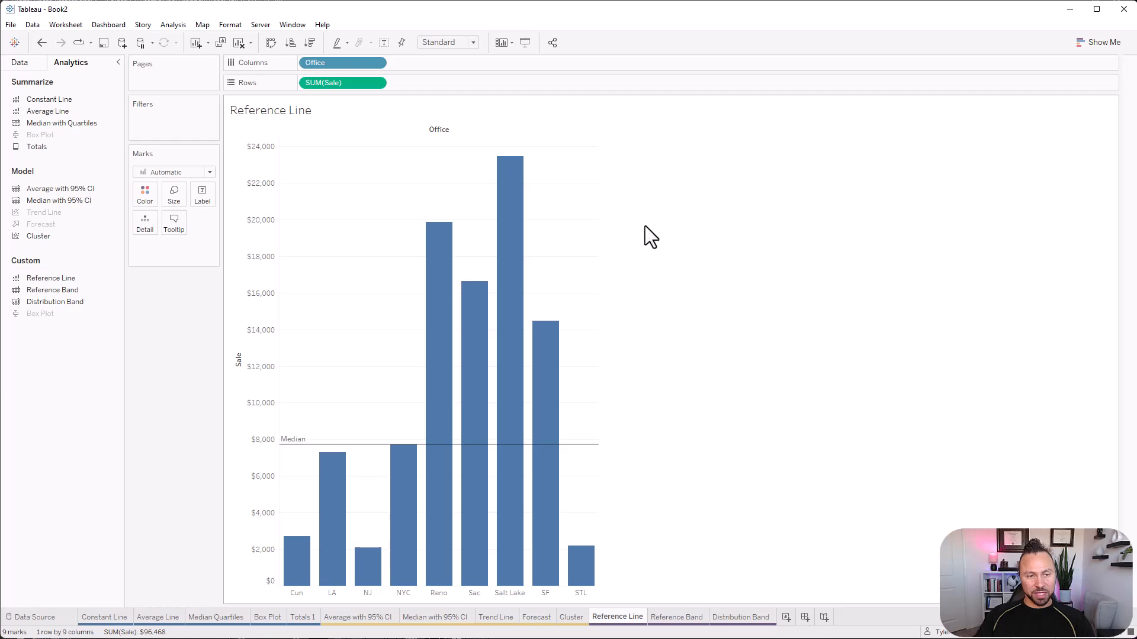
pyautogui.rightClick(368, 446)
pyautogui.click(409, 466)
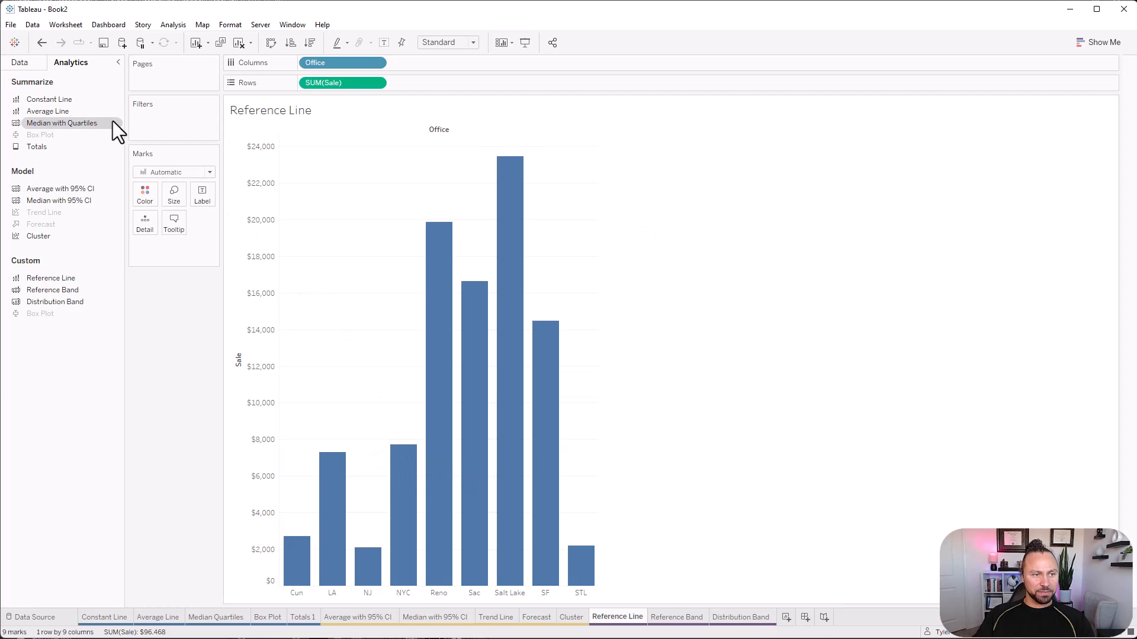
# Add Sale Goal to the marks' detail and add an entire-table reference line at the average of SUM(Sale Goal).
pyautogui.click(20, 62)
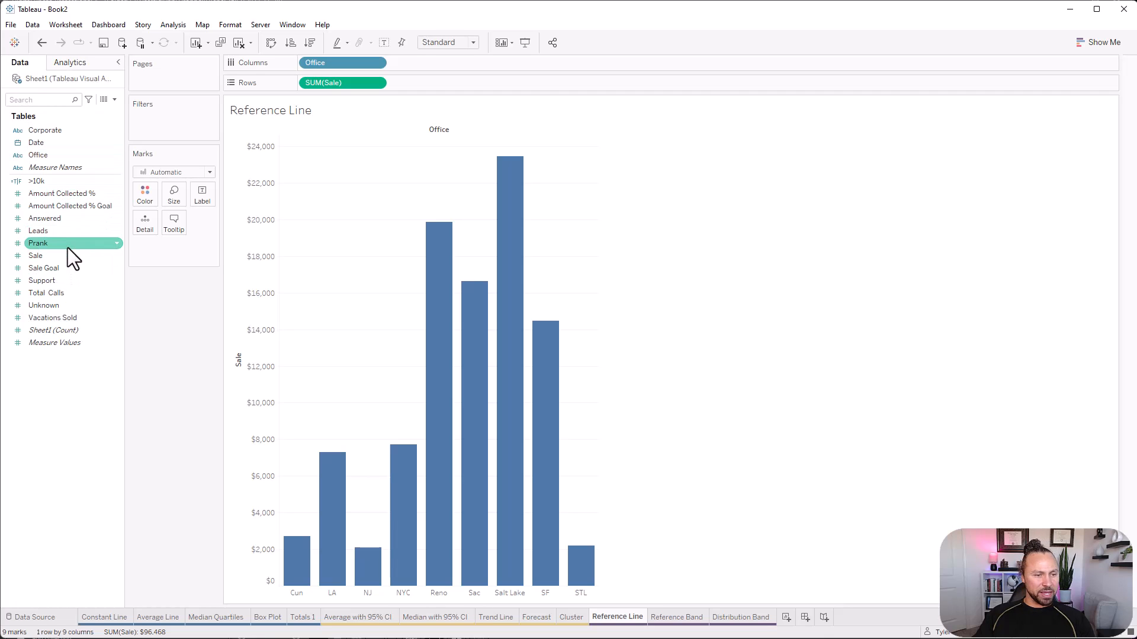
pyautogui.moveTo(48, 269); pyautogui.dragTo(144, 217)
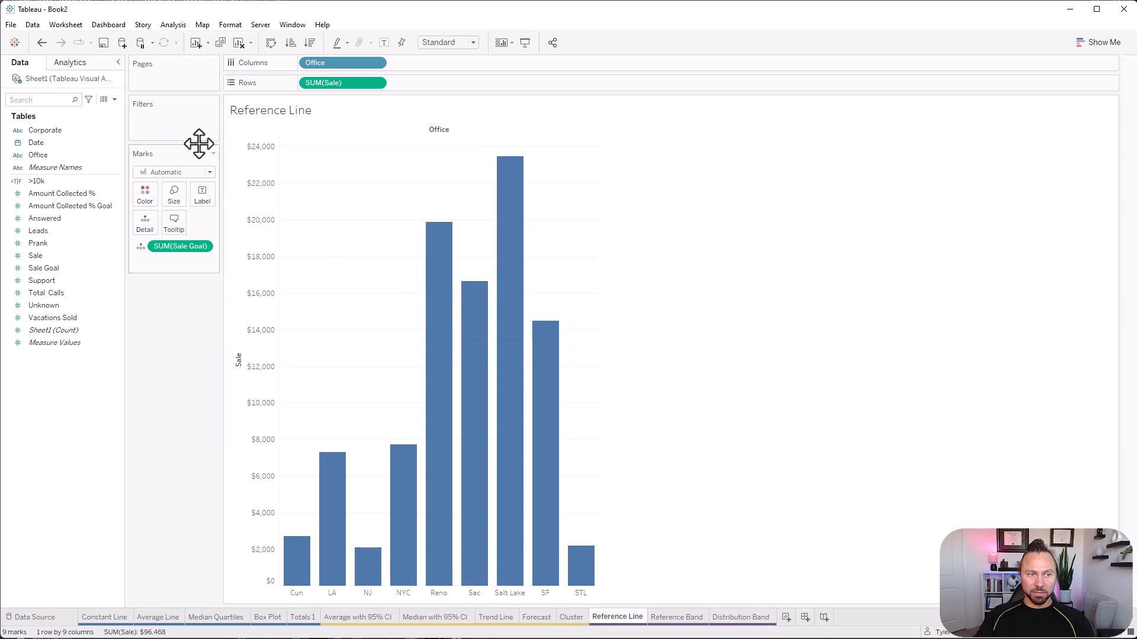
pyautogui.click(69, 65)
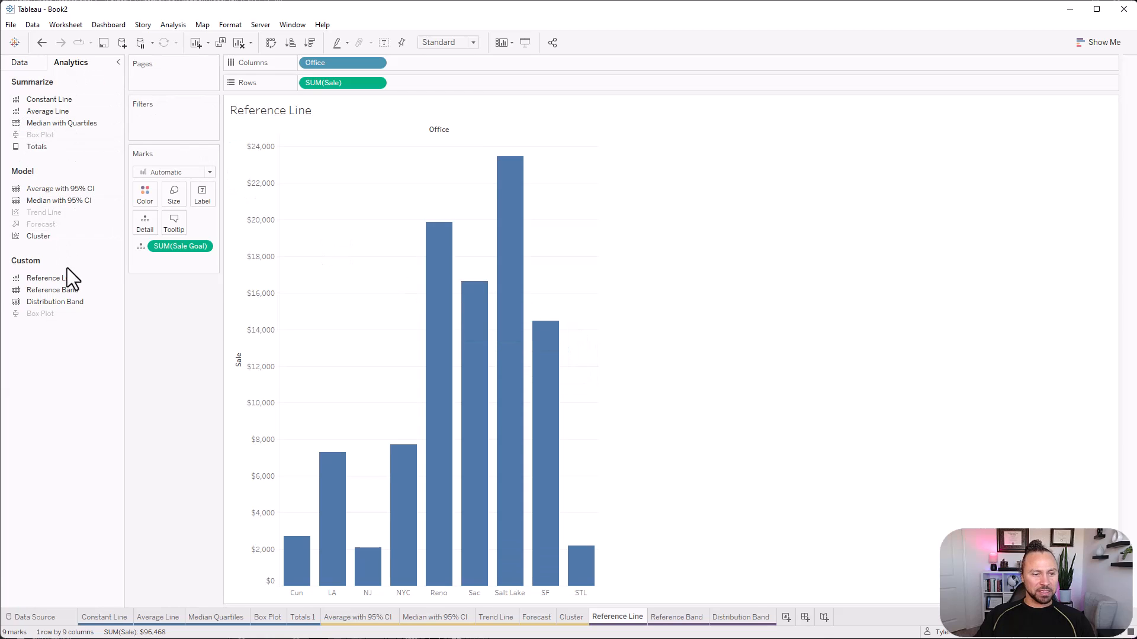
pyautogui.moveTo(54, 280); pyautogui.dragTo(348, 153)
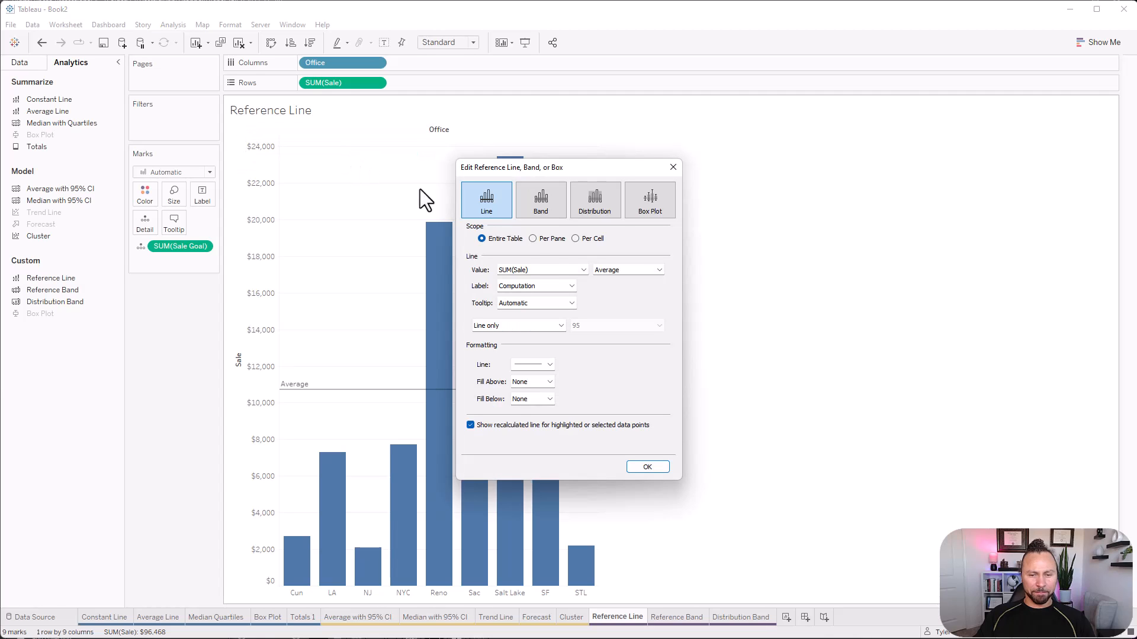
pyautogui.click(563, 272)
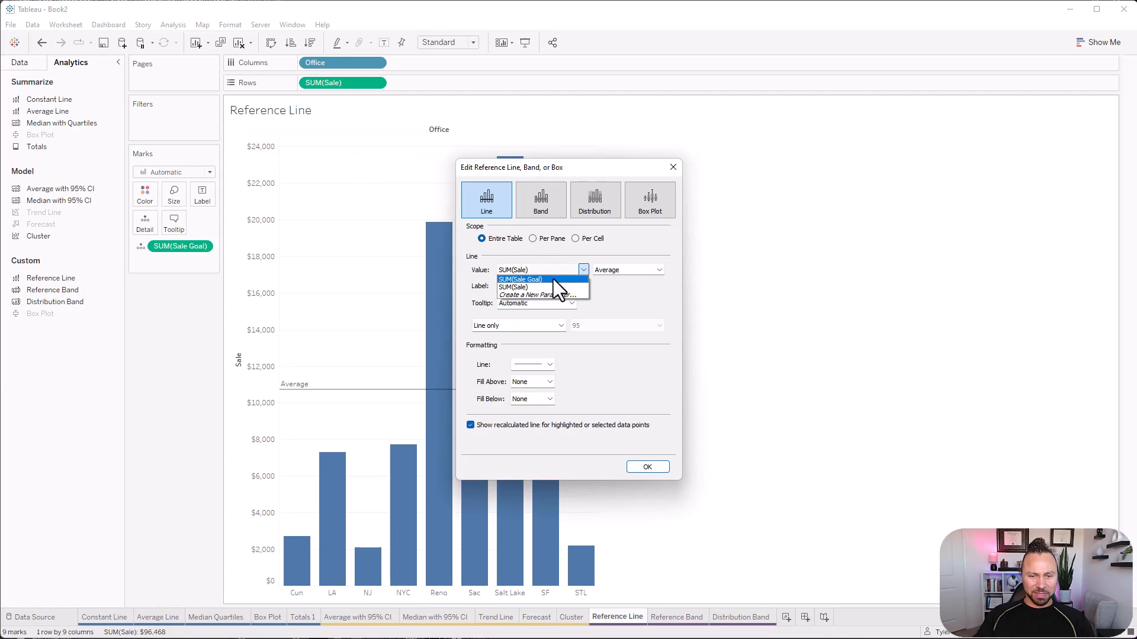
pyautogui.click(524, 269)
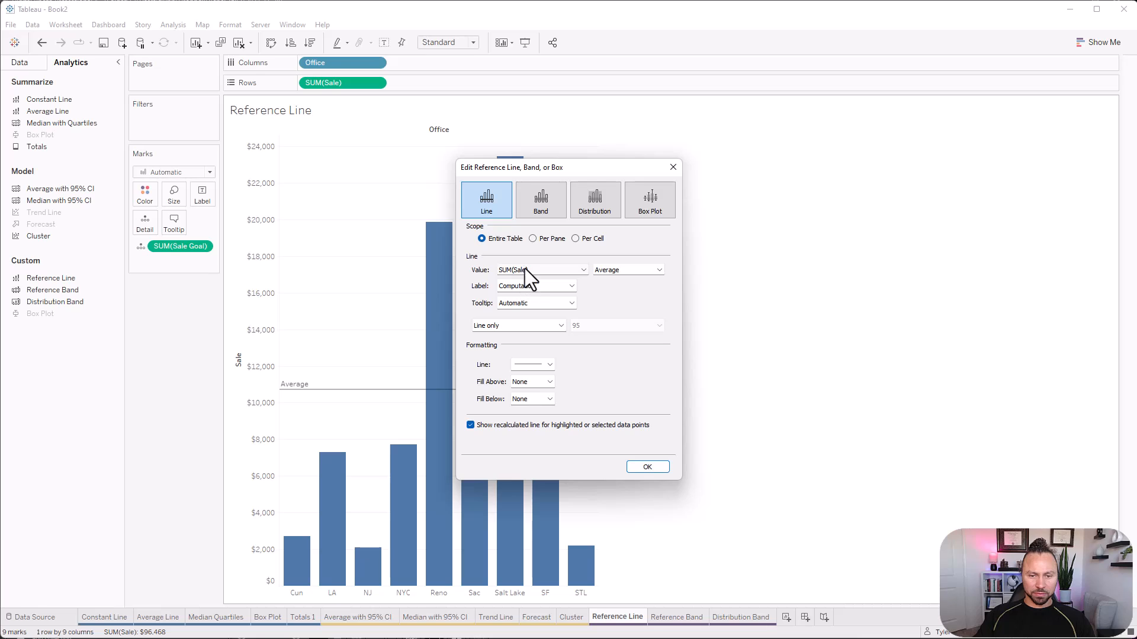
pyautogui.click(524, 270)
pyautogui.click(524, 278)
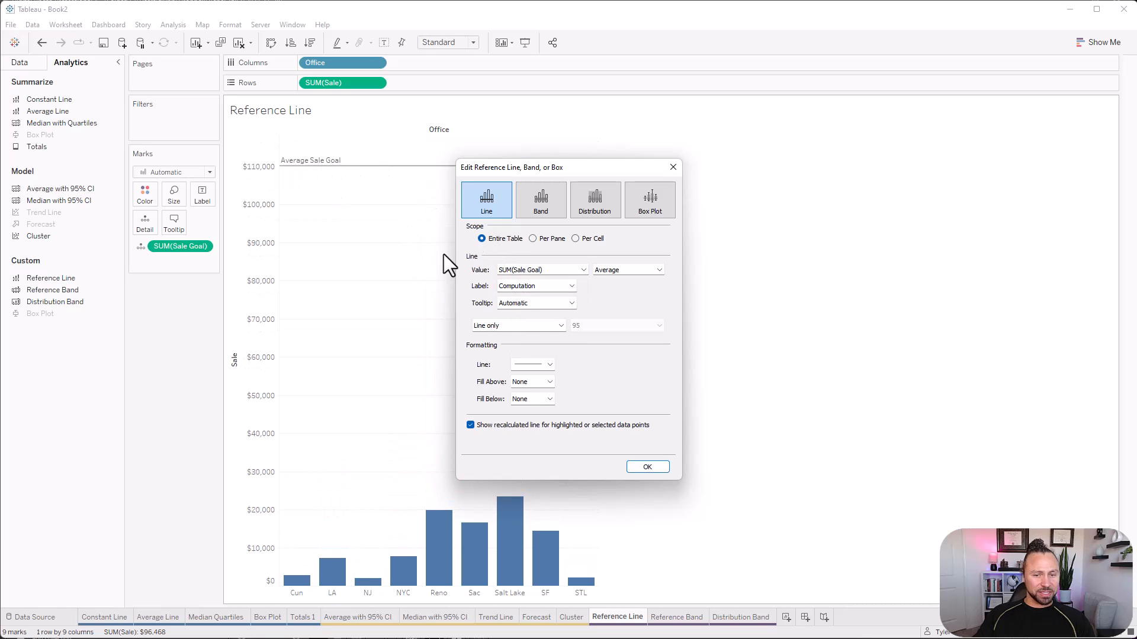
# Set the Sale Goal reference line's scope to Per Cell and its label to None.
pyautogui.click(531, 238)
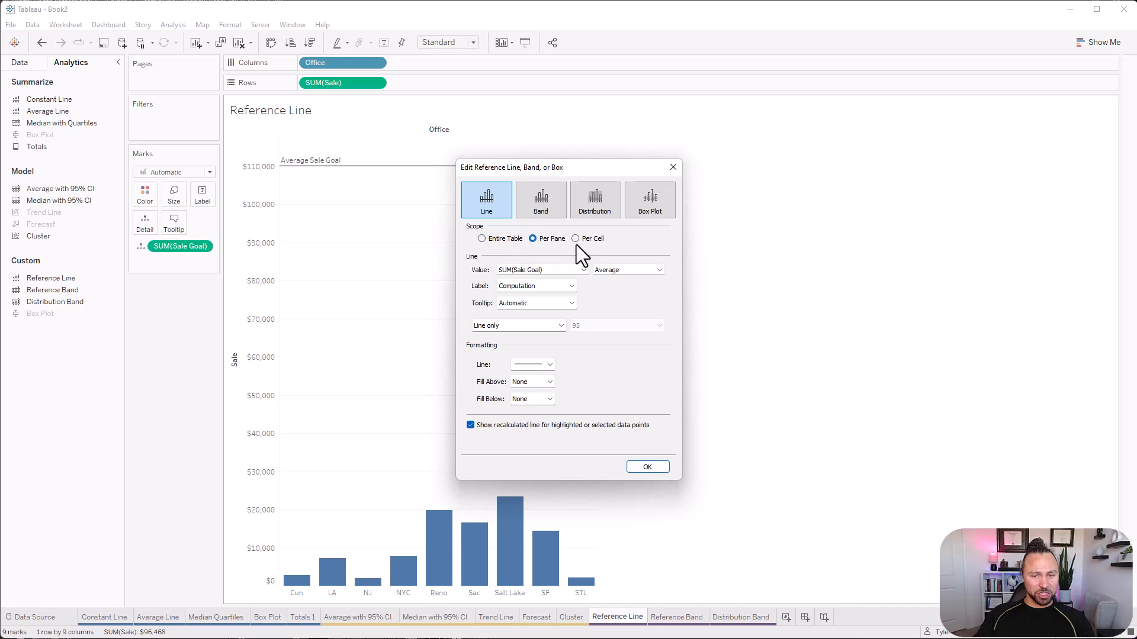
pyautogui.click(575, 238)
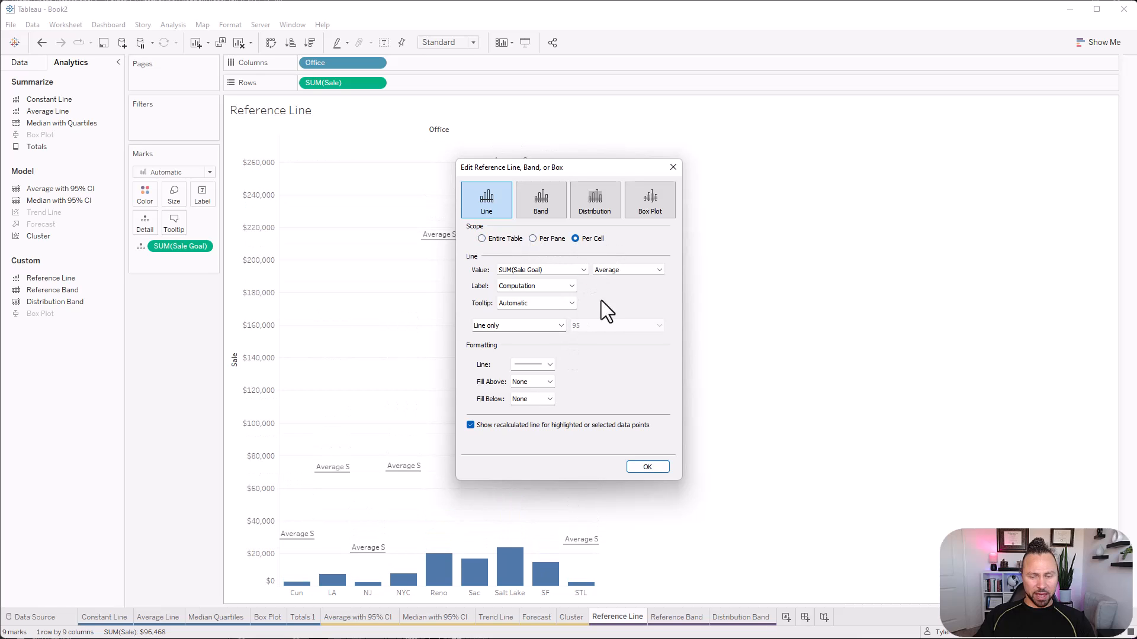
pyautogui.click(548, 288)
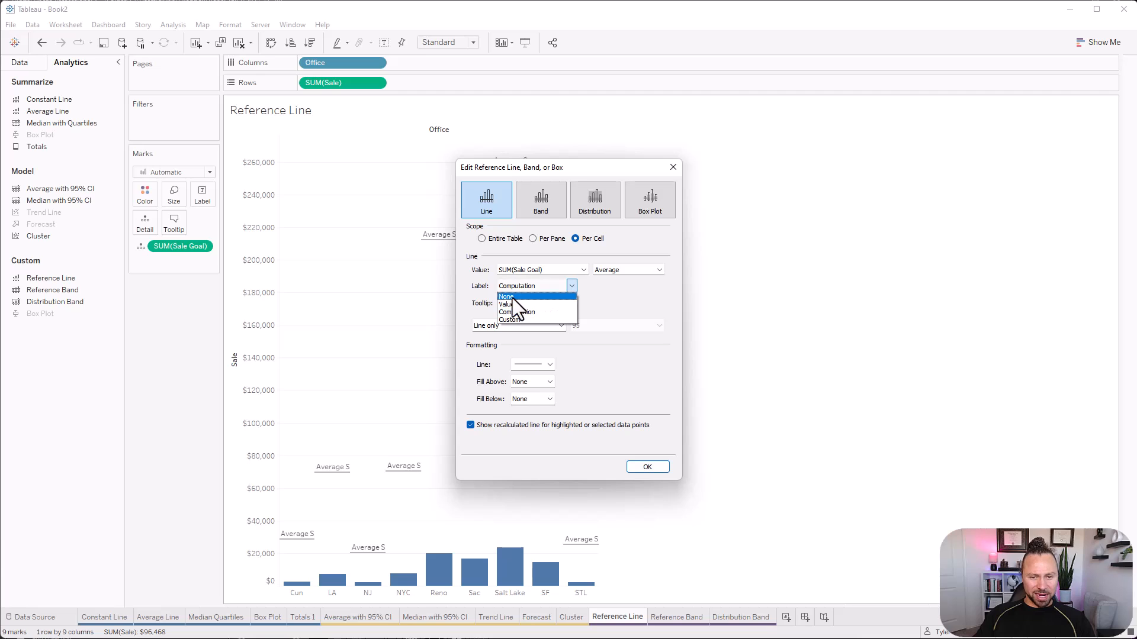
pyautogui.click(520, 296)
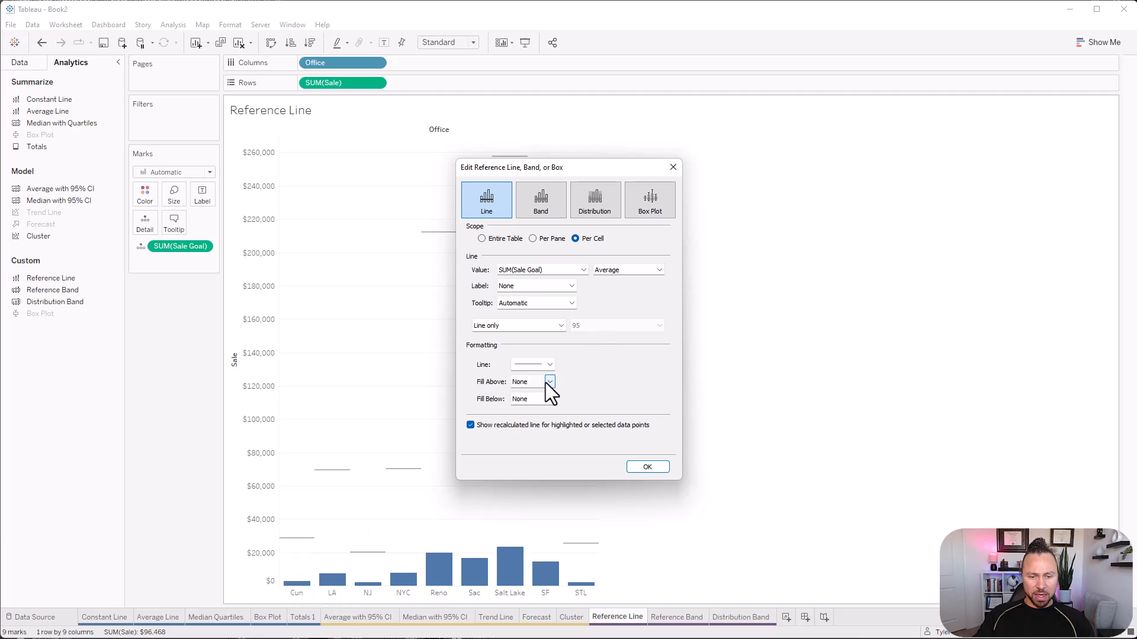
# Format the Sale Goal reference line as green with a light gray fill below it, and apply the settings.
pyautogui.click(538, 364)
pyautogui.click(521, 509)
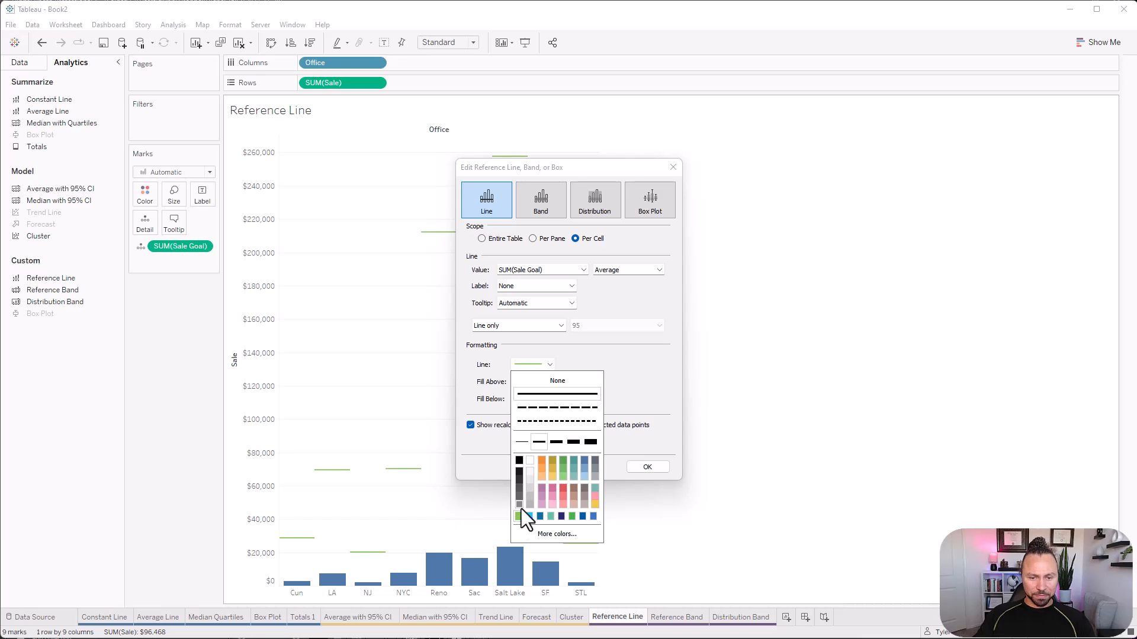
pyautogui.click(611, 363)
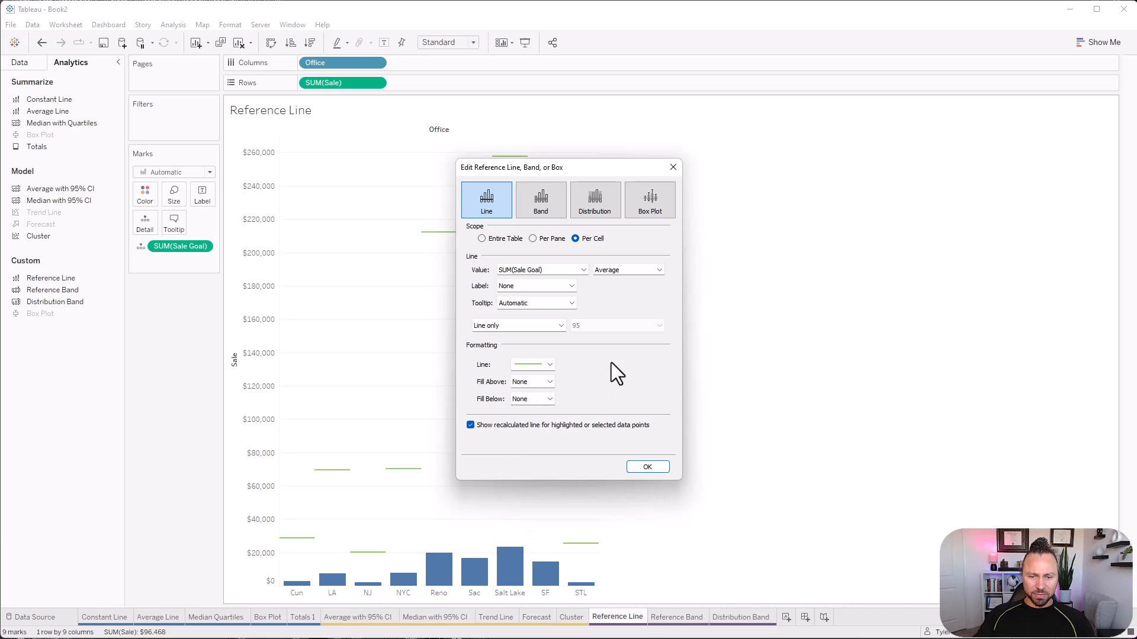
pyautogui.click(543, 399)
pyautogui.click(530, 441)
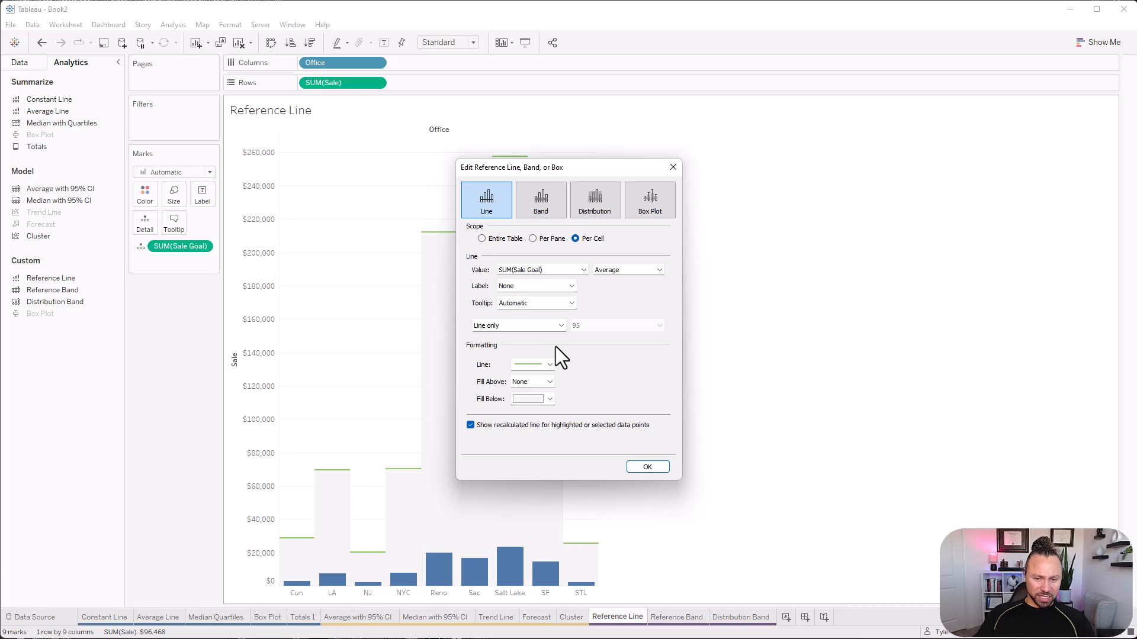
pyautogui.click(647, 466)
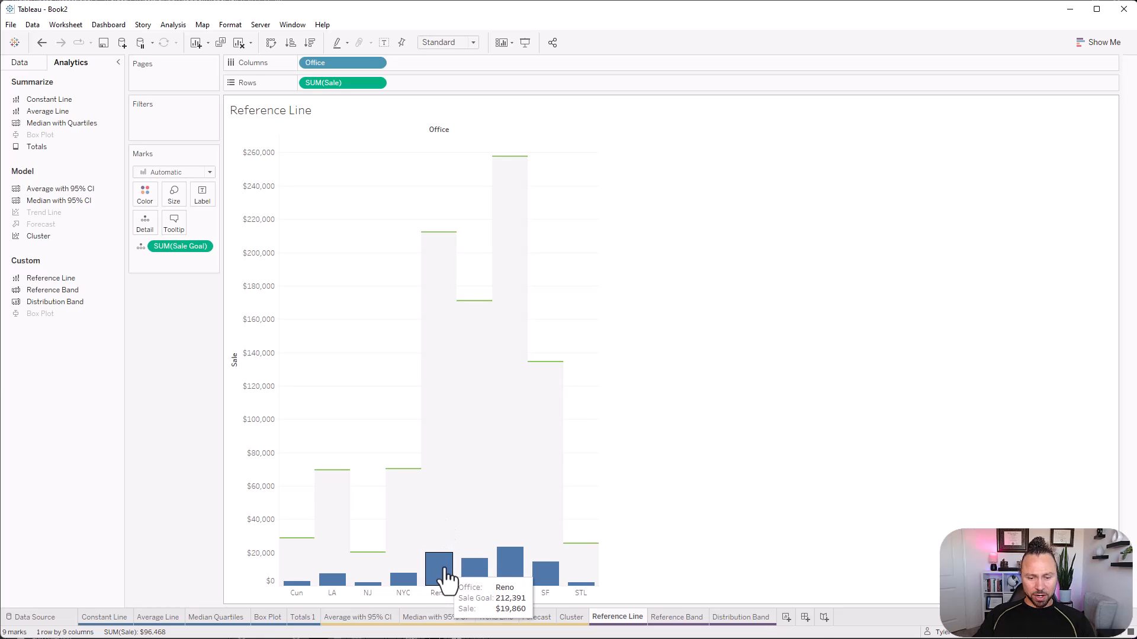
pyautogui.moveTo(438, 240)
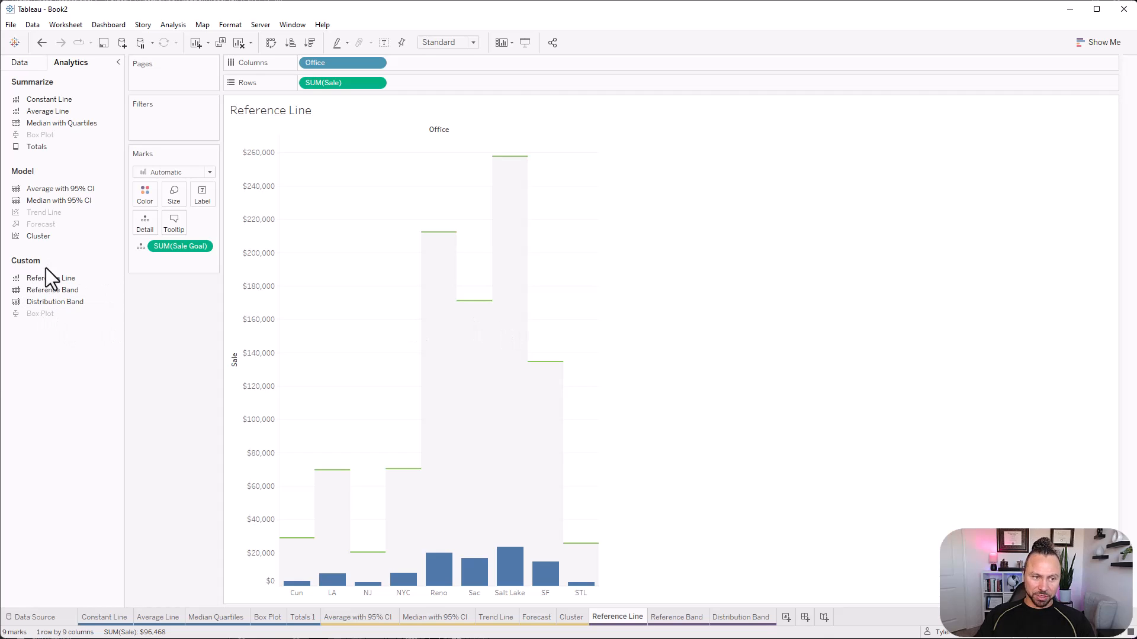
# On the Reference Band sheet, build a horizontal bar chart of Sale by Office.
pyautogui.click(676, 617)
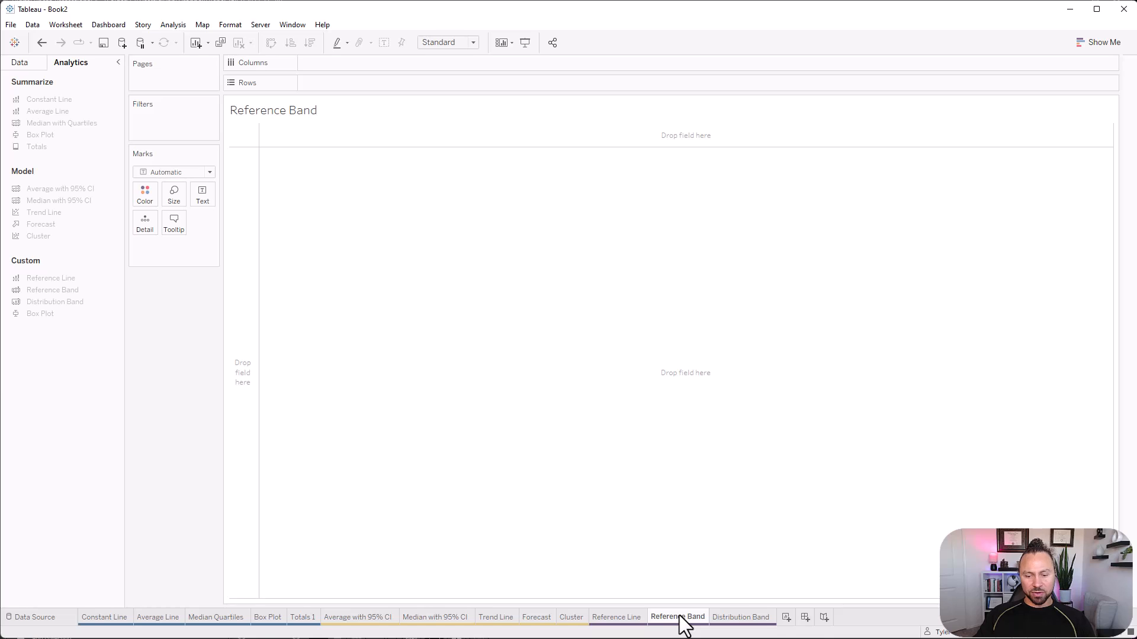
pyautogui.click(18, 62)
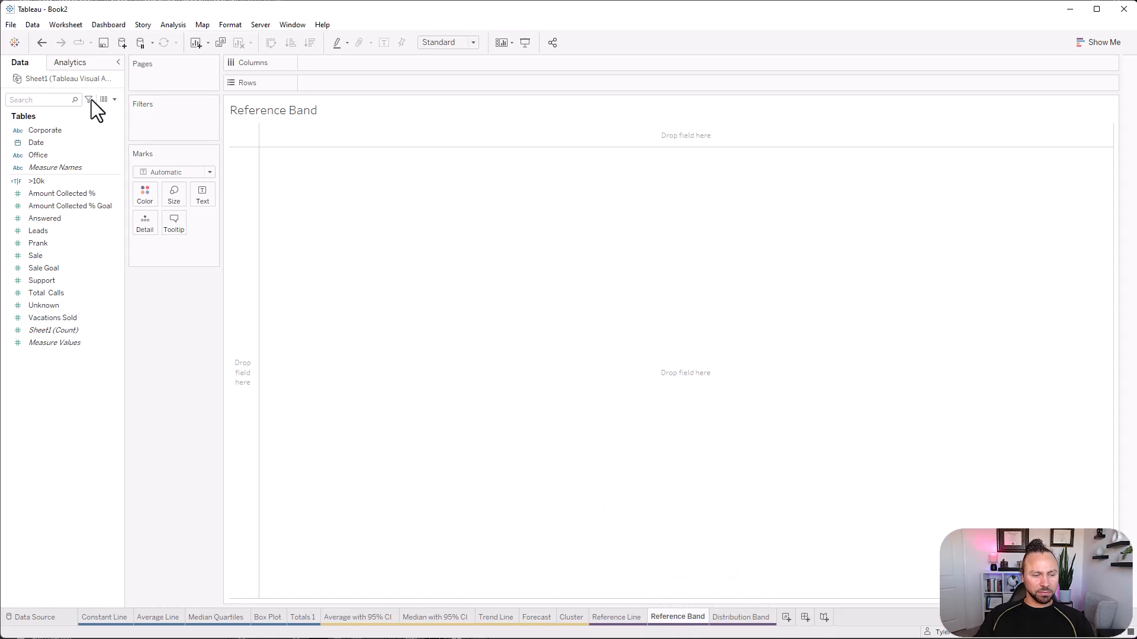
pyautogui.click(57, 154)
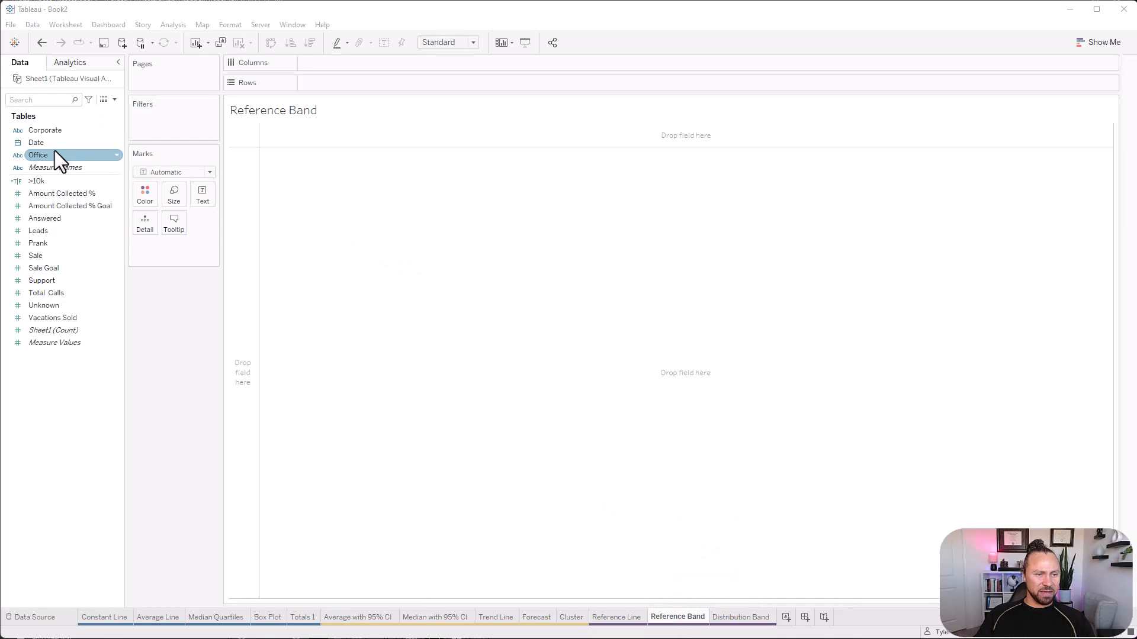
pyautogui.moveTo(55, 153); pyautogui.dragTo(337, 83)
pyautogui.moveTo(40, 254); pyautogui.dragTo(300, 215)
pyautogui.click(1089, 47)
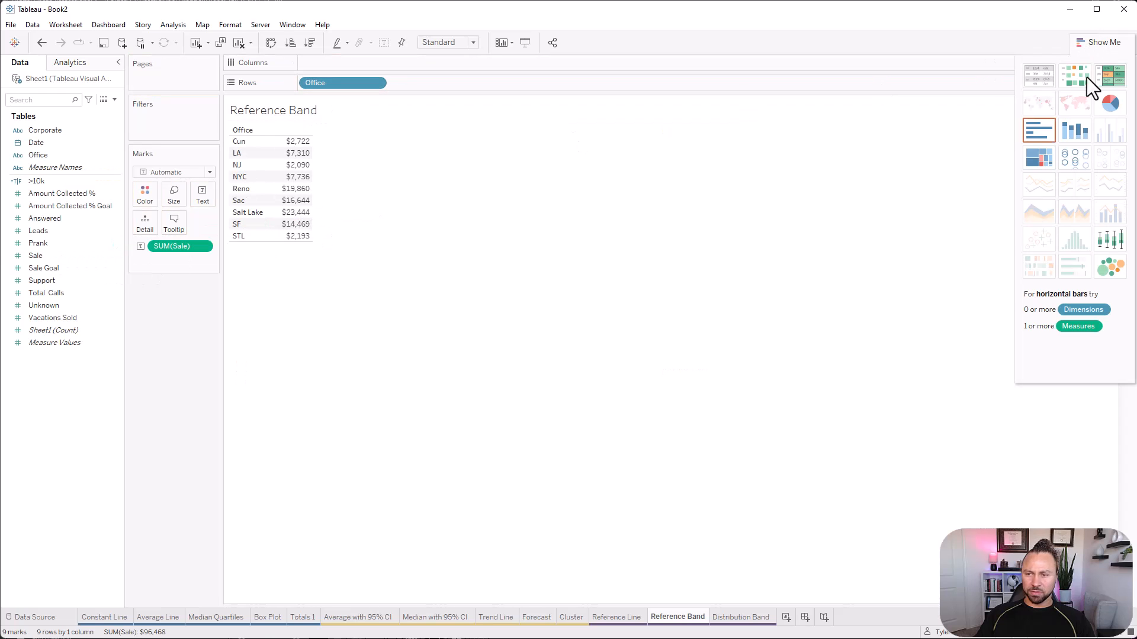
pyautogui.click(1040, 131)
pyautogui.click(1093, 38)
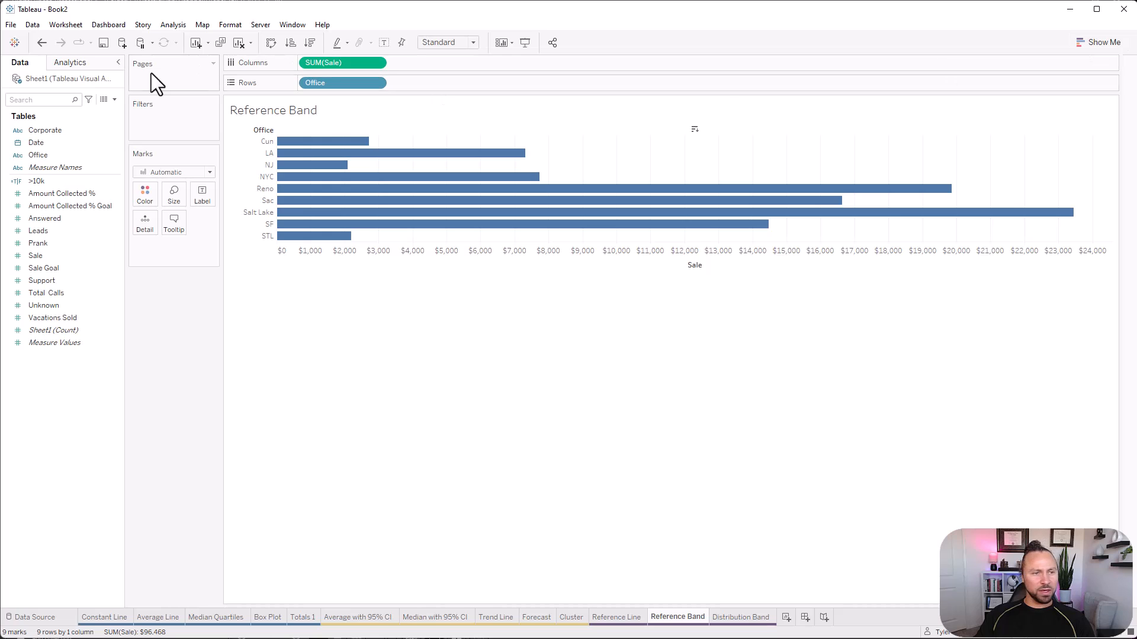
# Add an entire-table reference band from minimum to maximum SUM(Sale), and check the aggregations available for the band's start.
pyautogui.click(63, 64)
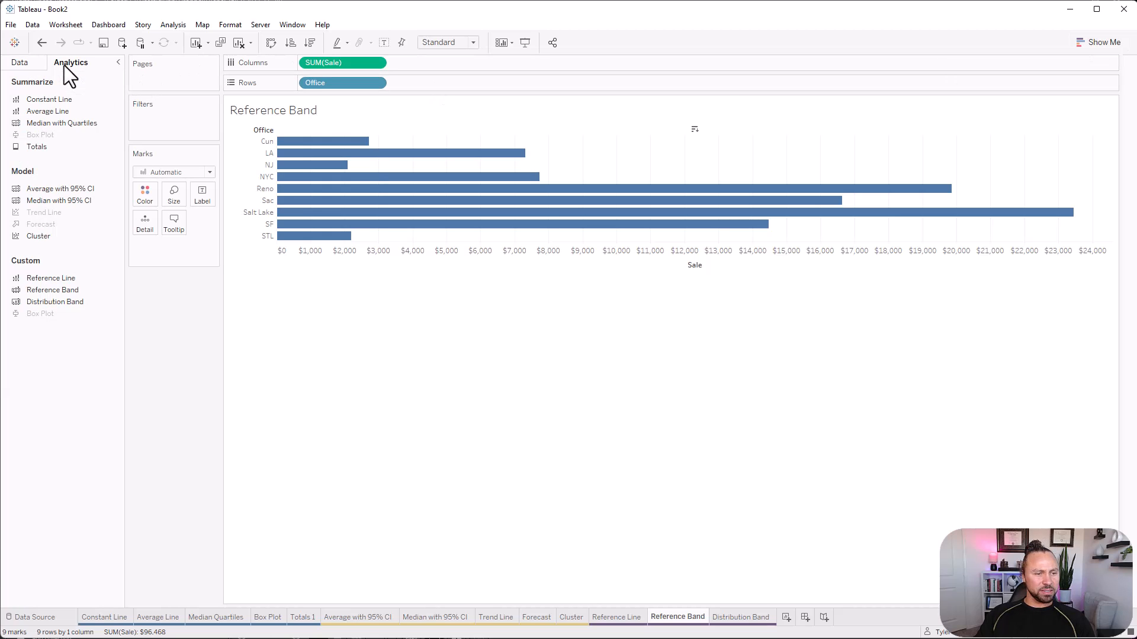
pyautogui.moveTo(54, 290); pyautogui.dragTo(338, 149)
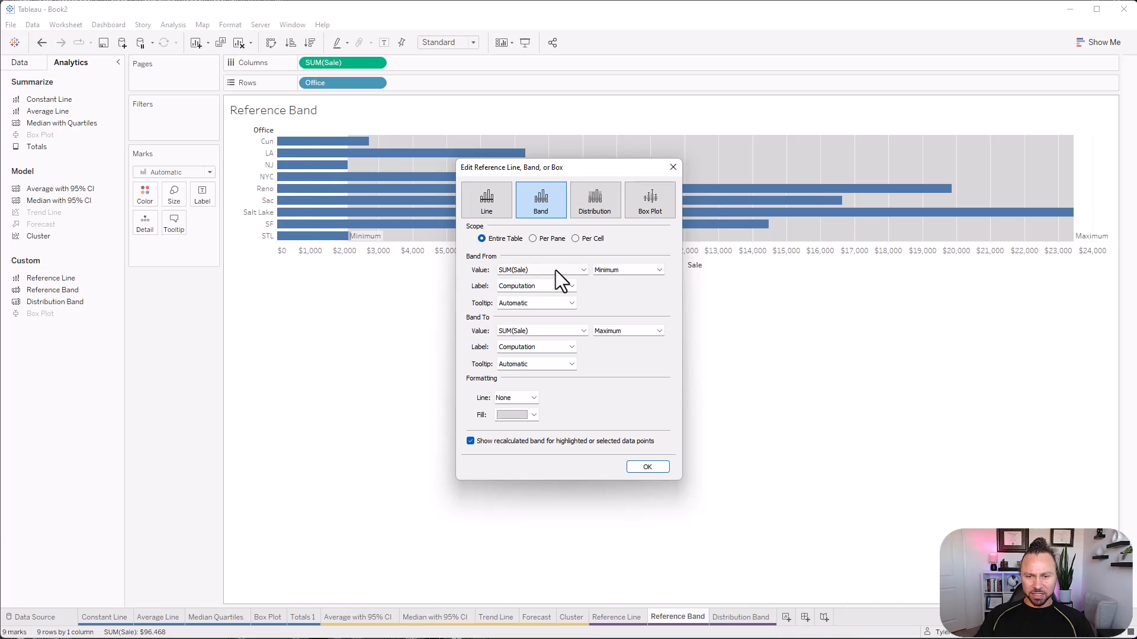
pyautogui.click(604, 270)
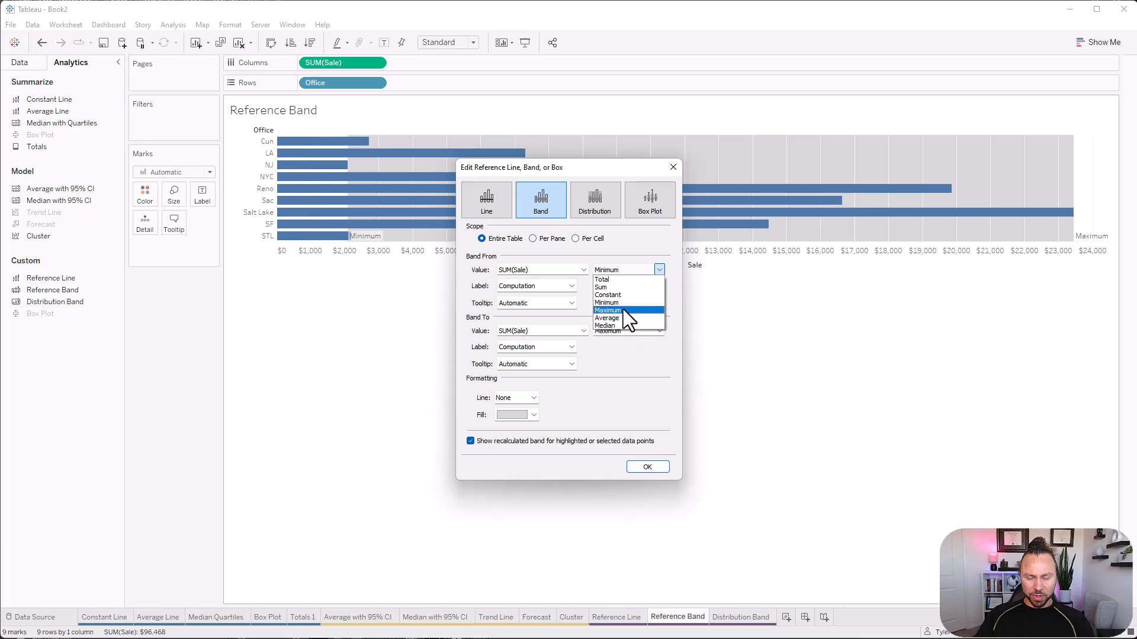
pyautogui.click(660, 268)
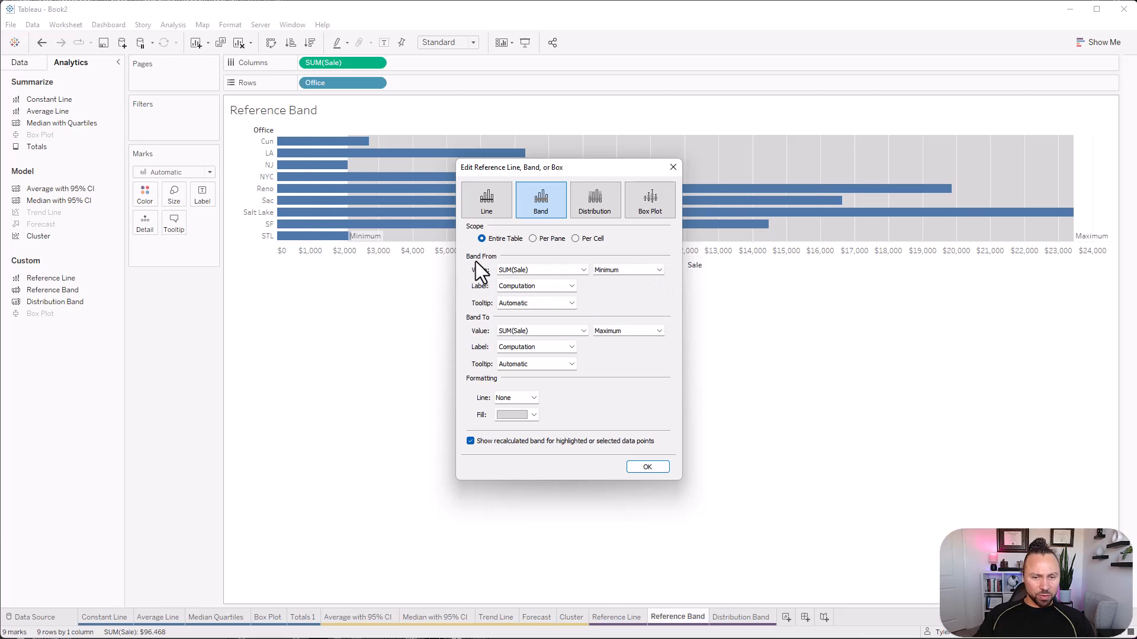
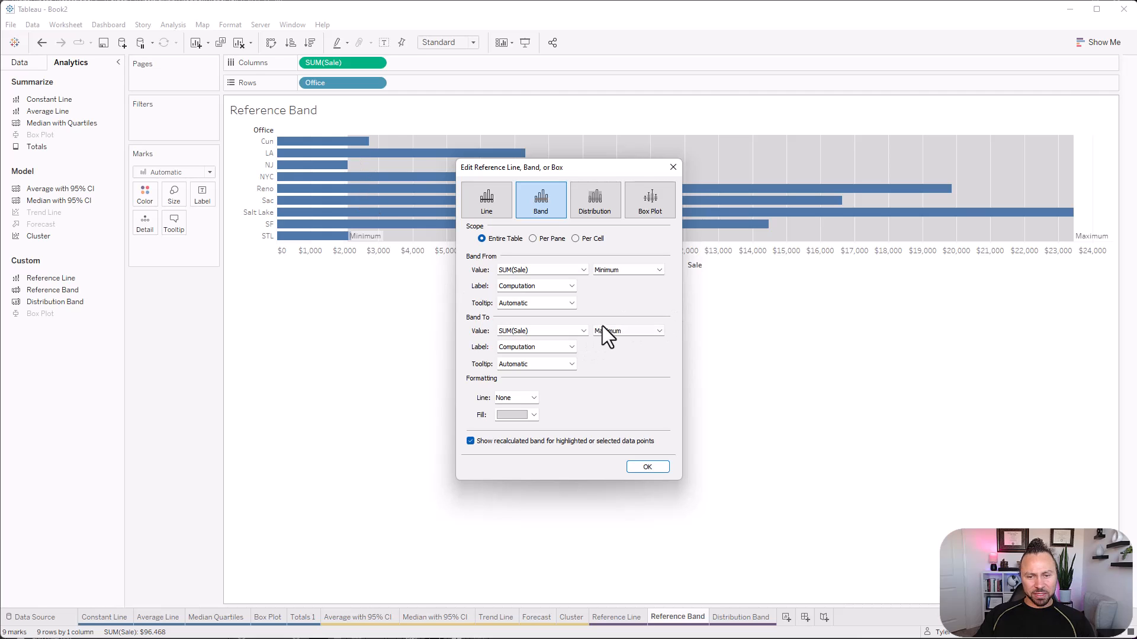
# End the reference band at the average SUM(Sale), apply it, and swap the axes to make the chart vertical.
pyautogui.click(631, 330)
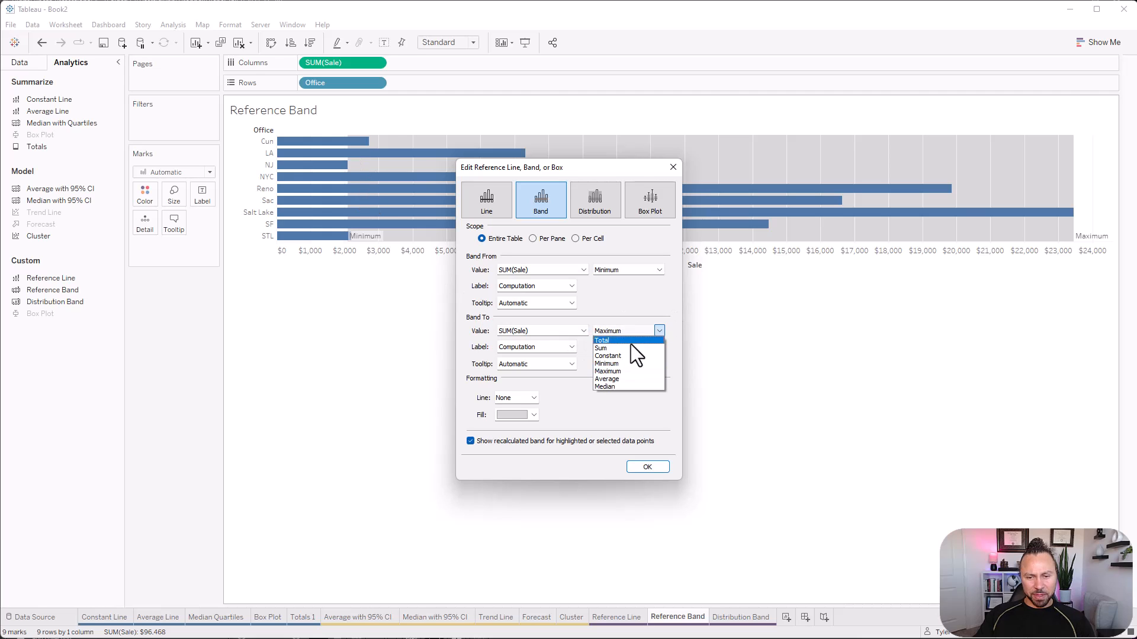
pyautogui.click(624, 380)
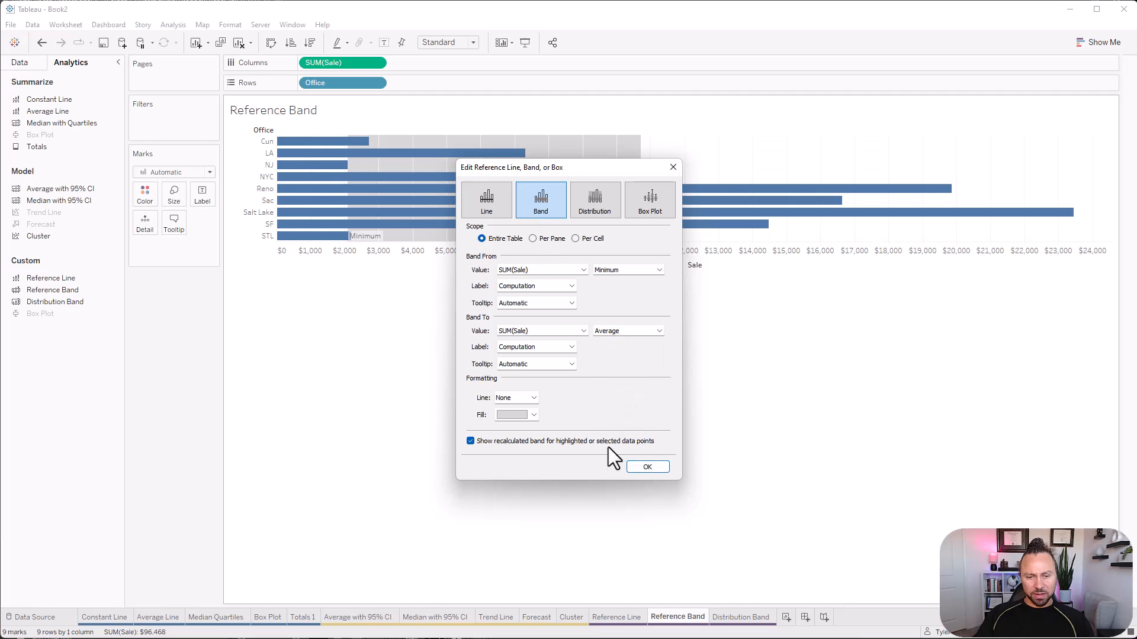
pyautogui.click(661, 469)
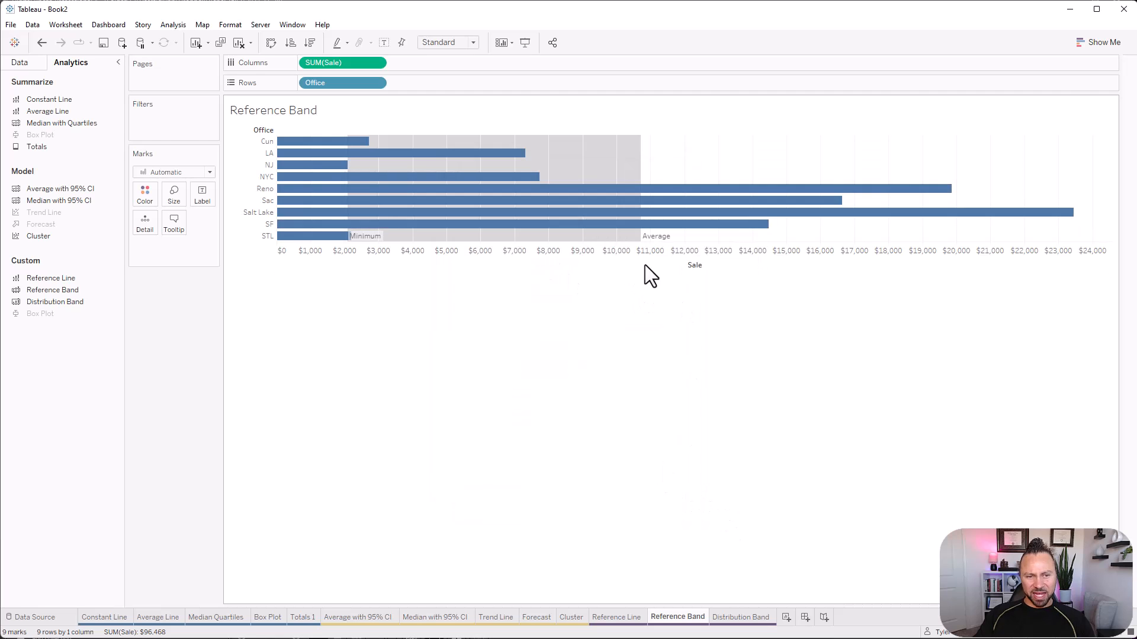
pyautogui.click(271, 42)
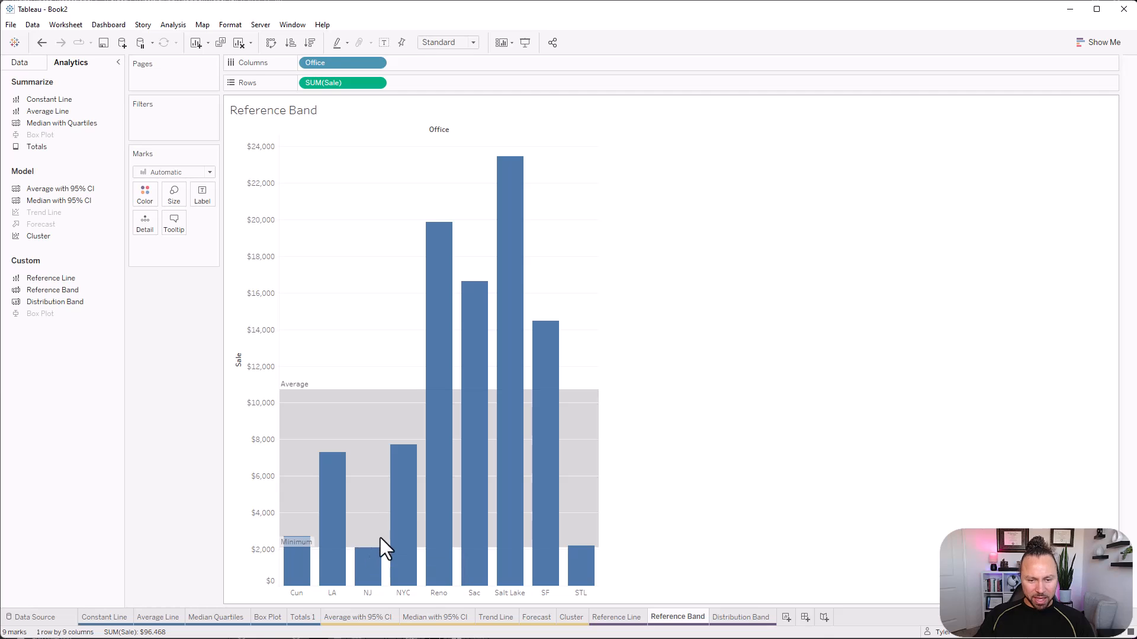
# Edit the reference band so it runs from the average to the maximum of SUM(Sale).
pyautogui.rightClick(357, 397)
pyautogui.click(388, 401)
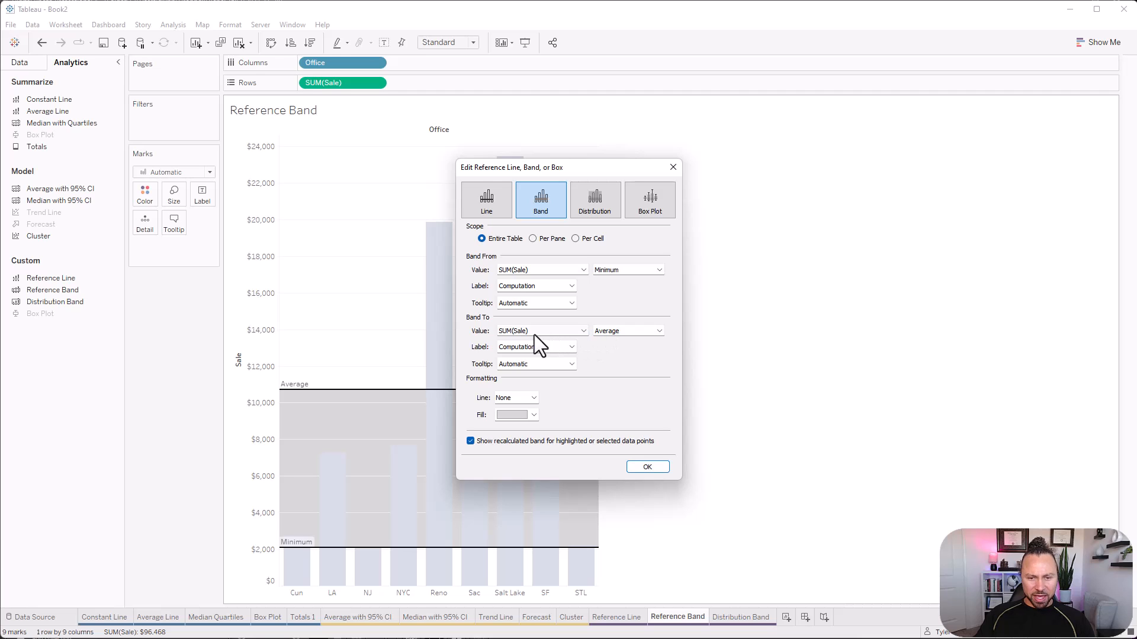
pyautogui.click(612, 271)
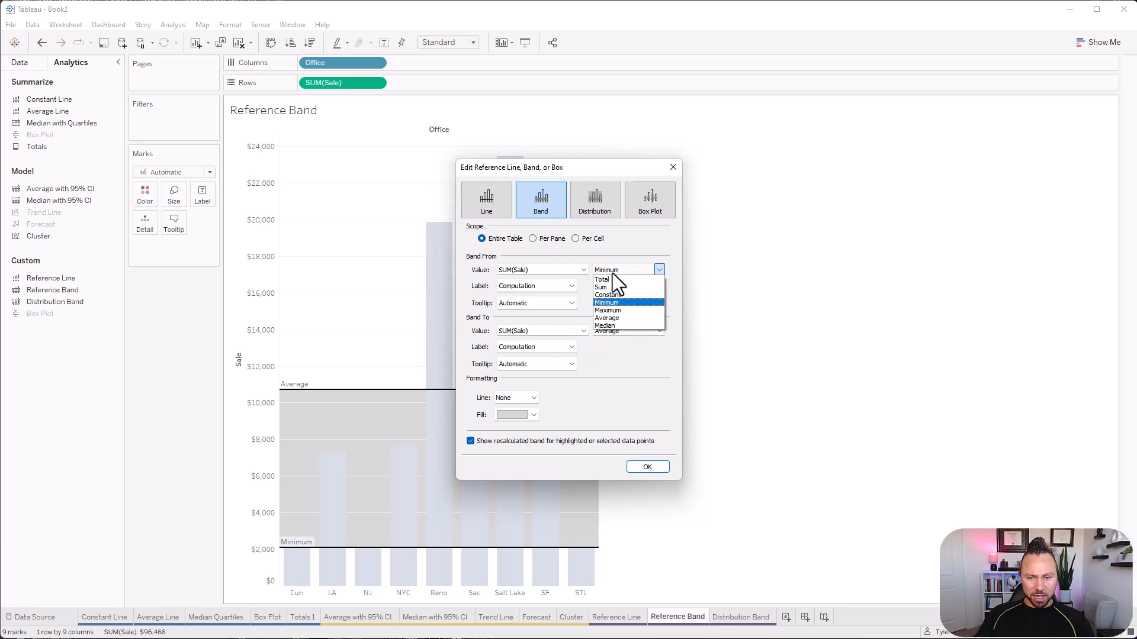
pyautogui.click(619, 315)
pyautogui.click(616, 329)
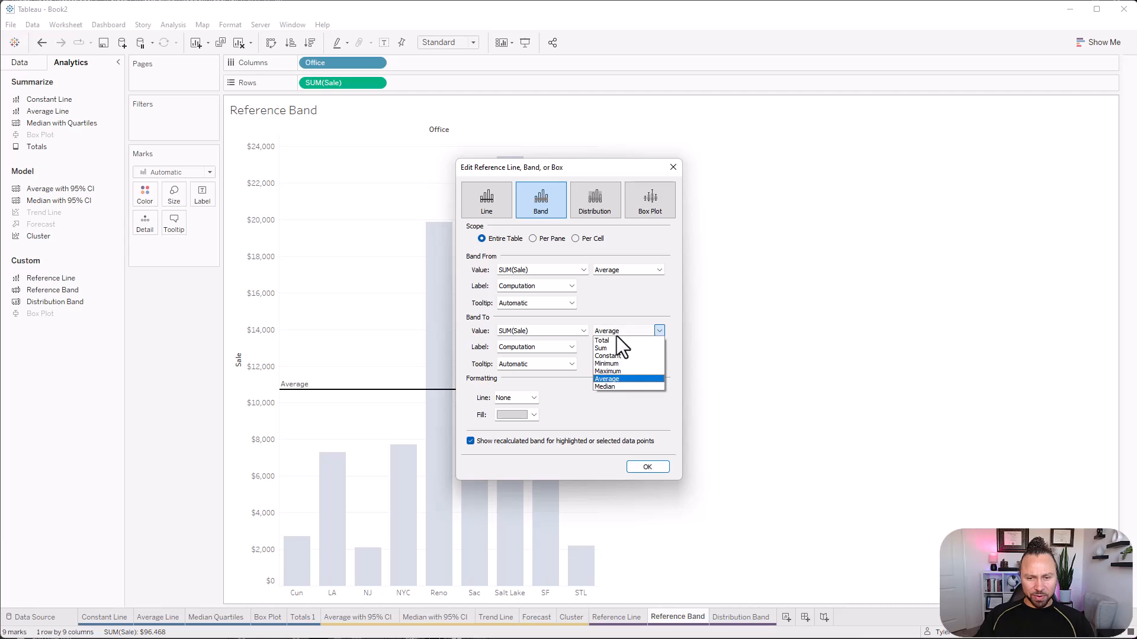
pyautogui.click(621, 369)
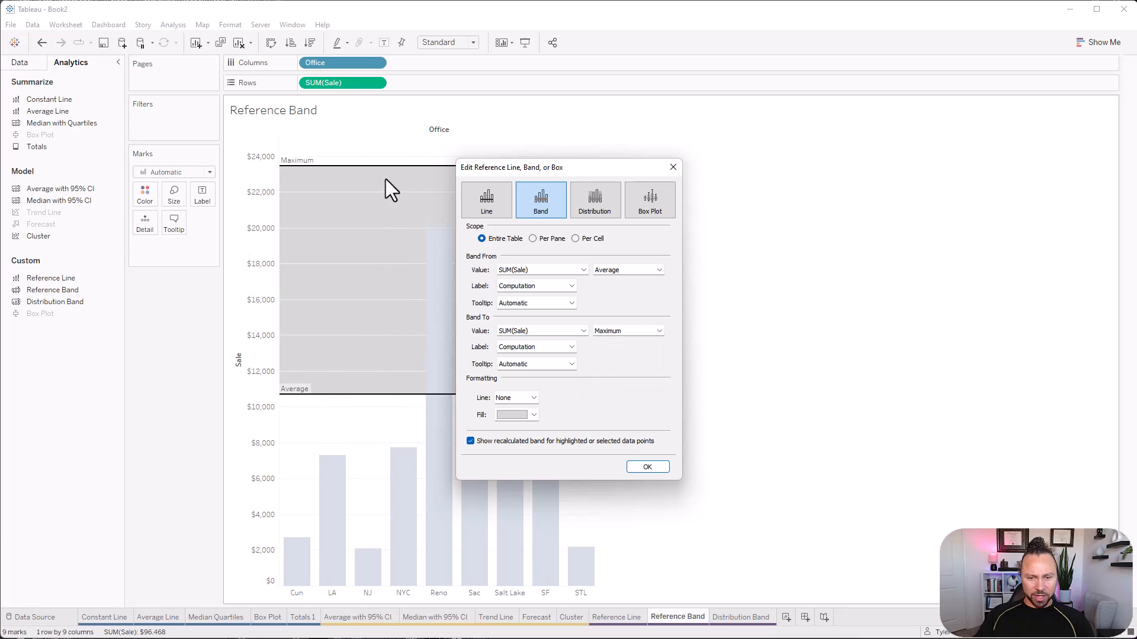
# Give the reference band a lighter gray fill, check the label choices for its end, and apply the settings.
pyautogui.click(514, 412)
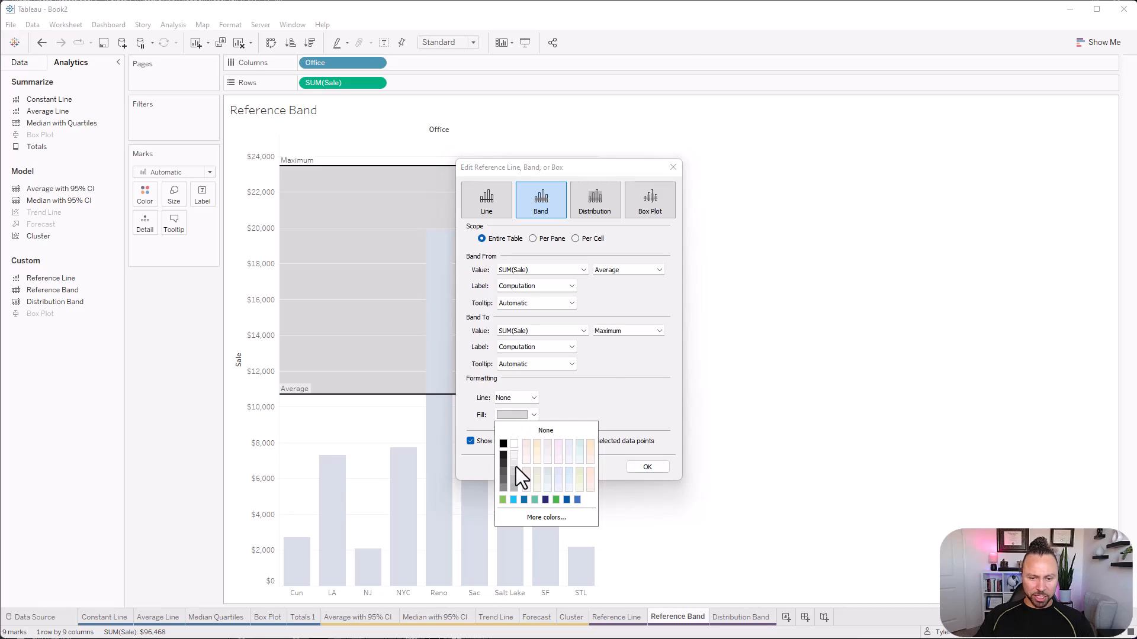
pyautogui.click(515, 467)
pyautogui.click(535, 352)
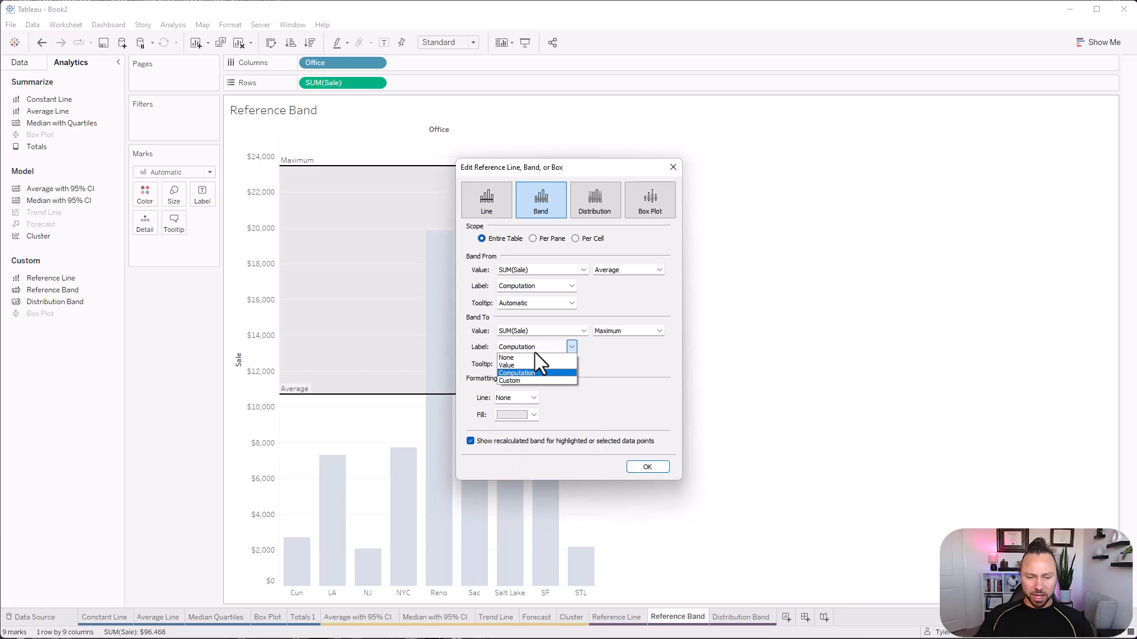
pyautogui.click(605, 370)
pyautogui.click(639, 469)
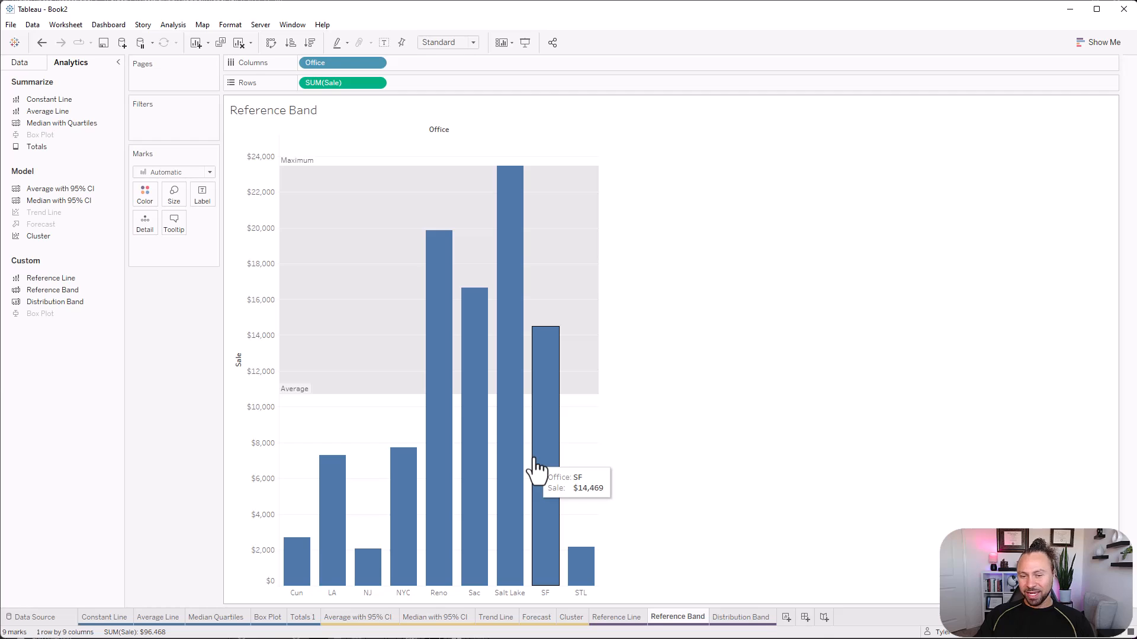
# On the Distribution Band sheet, build a vertical bar chart of Sale by Office.
pyautogui.click(744, 617)
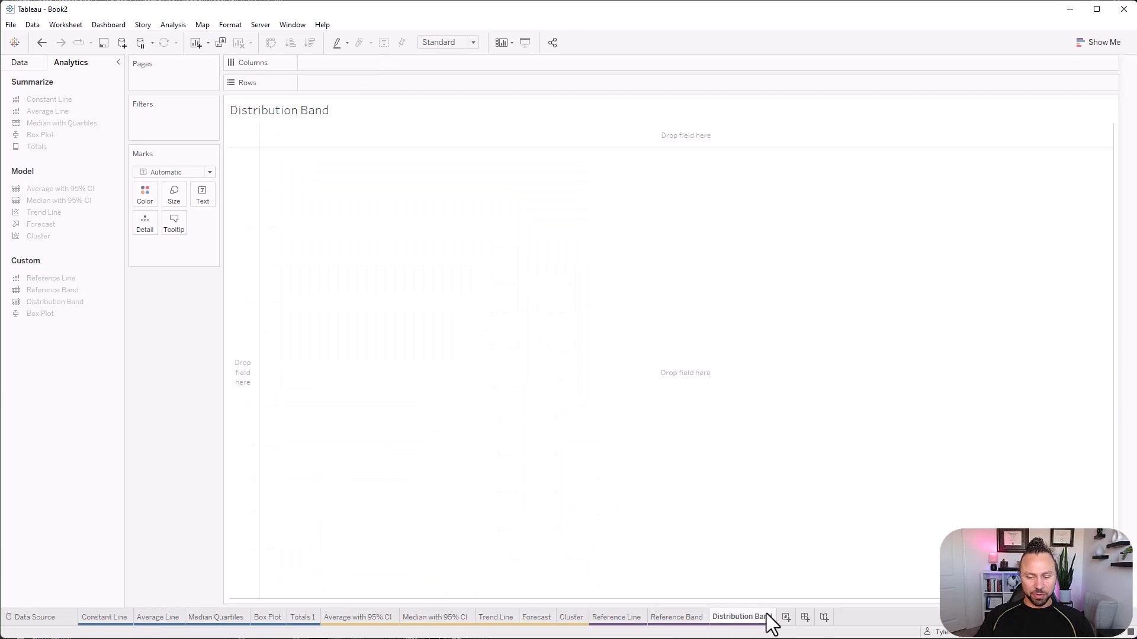
pyautogui.click(20, 62)
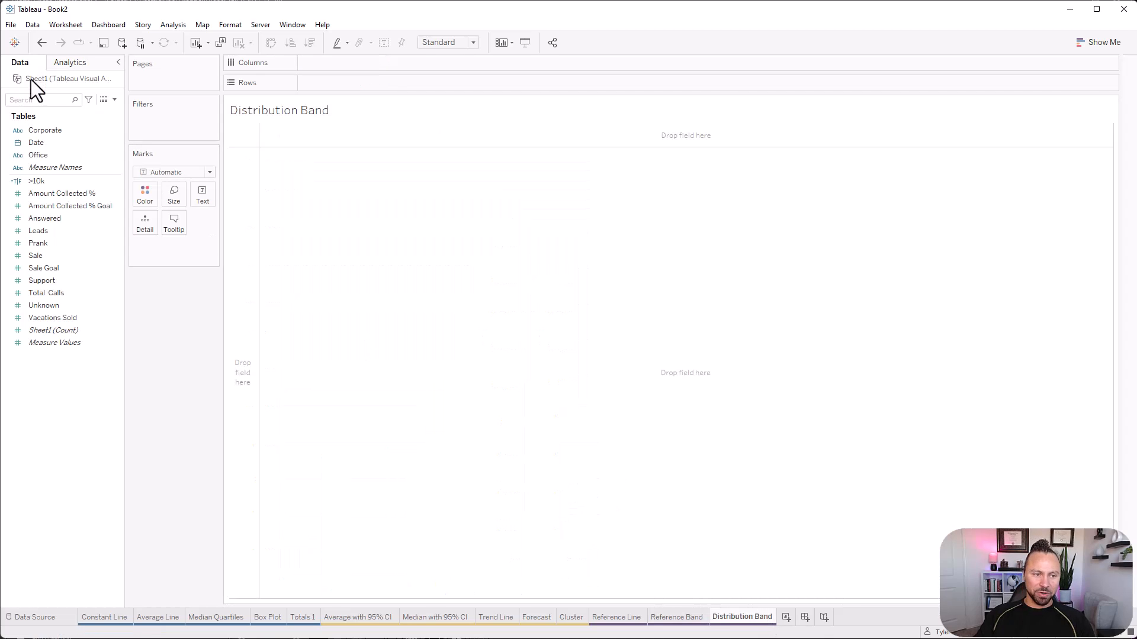
pyautogui.moveTo(55, 155); pyautogui.dragTo(405, 81)
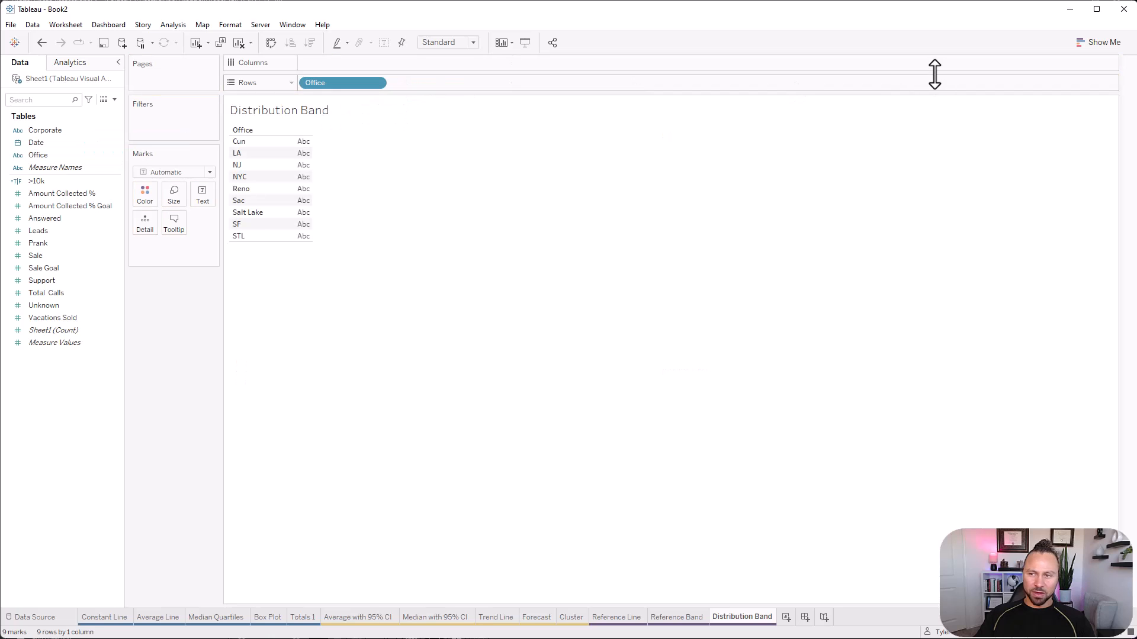
pyautogui.moveTo(36, 255); pyautogui.dragTo(291, 199)
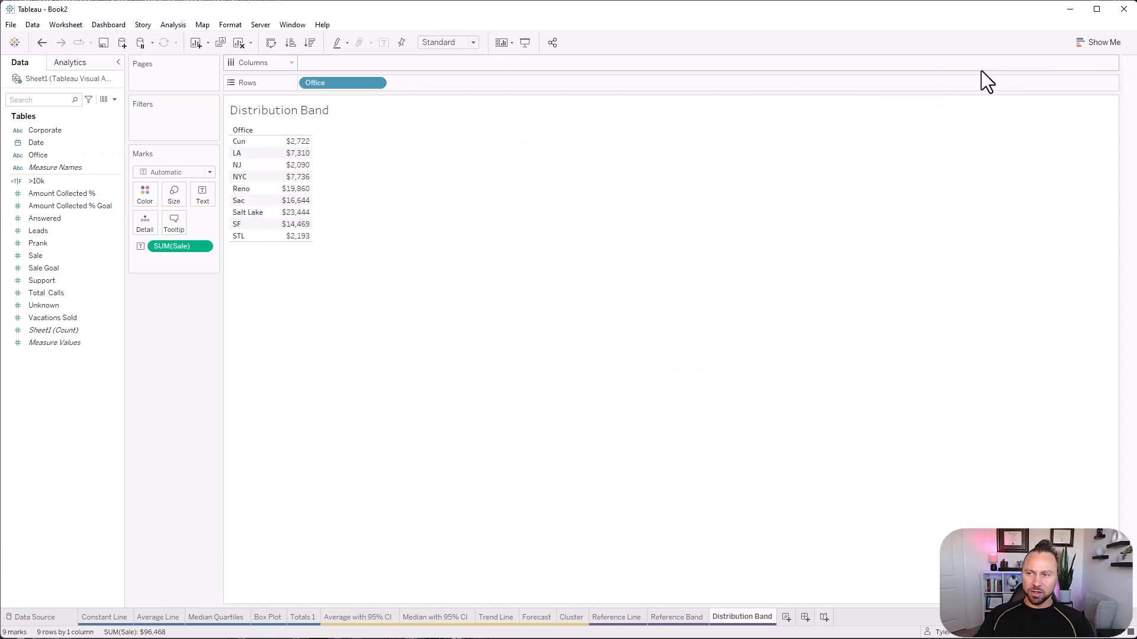
pyautogui.click(1099, 42)
pyautogui.click(1040, 130)
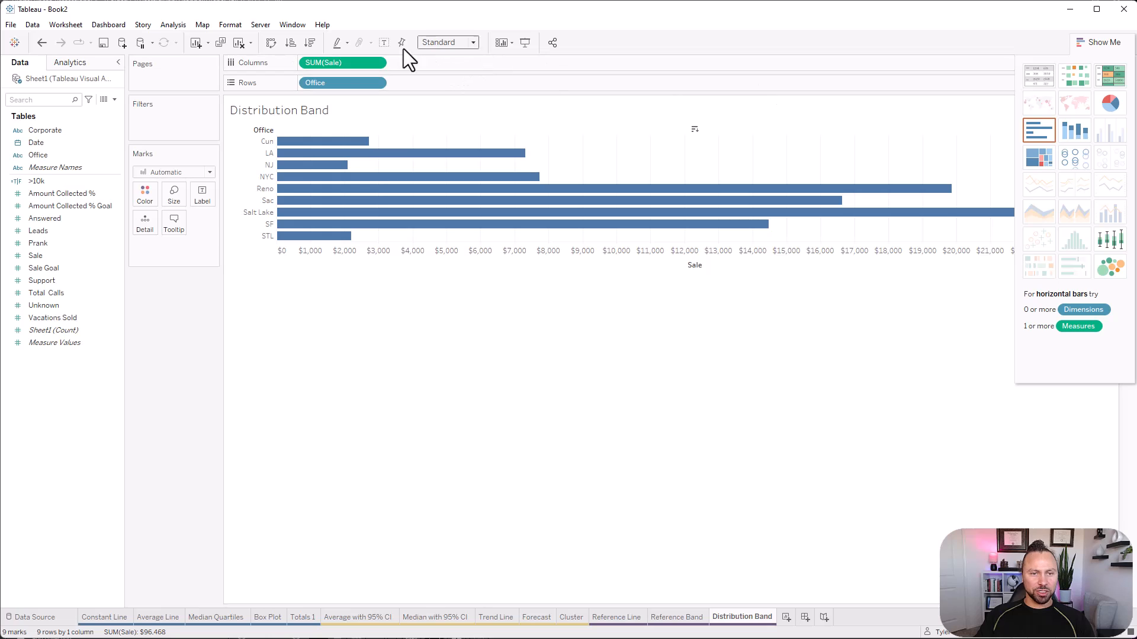
pyautogui.click(271, 43)
pyautogui.click(1073, 45)
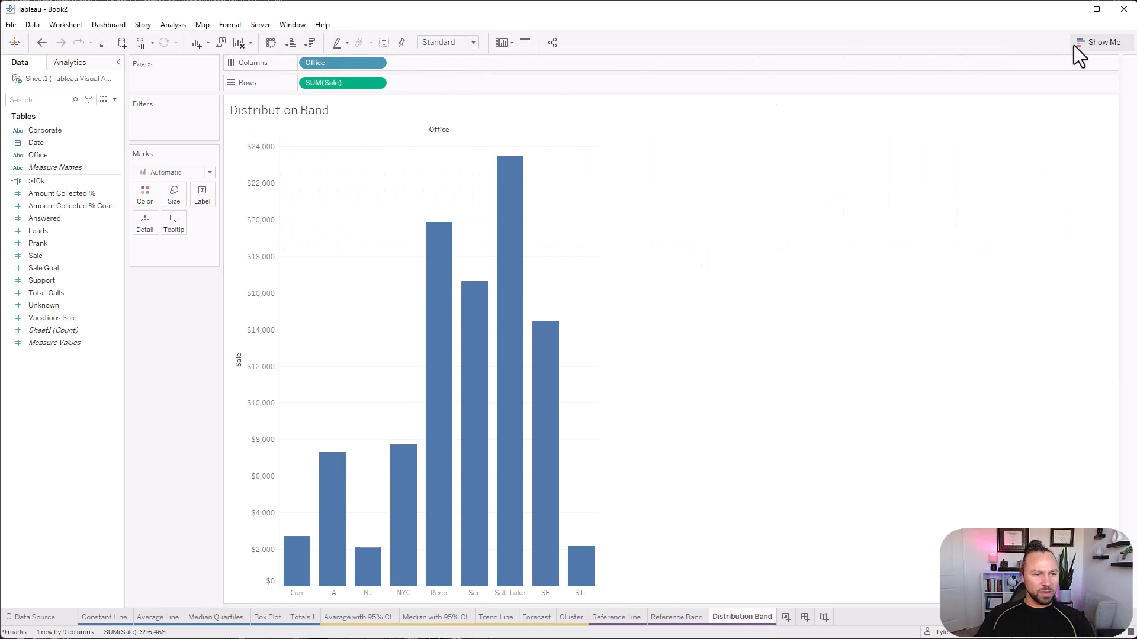
# Add an entire-table distribution band at 60, 80 and 100 percent of the average SUM(Sale).
pyautogui.click(68, 62)
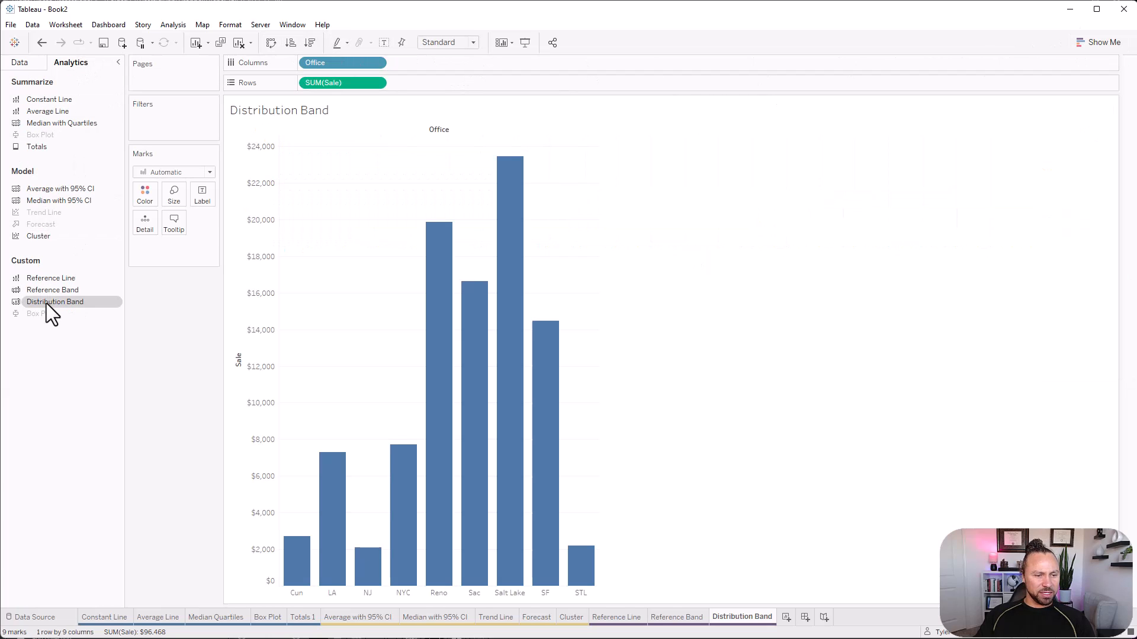
pyautogui.moveTo(47, 303); pyautogui.dragTo(359, 147)
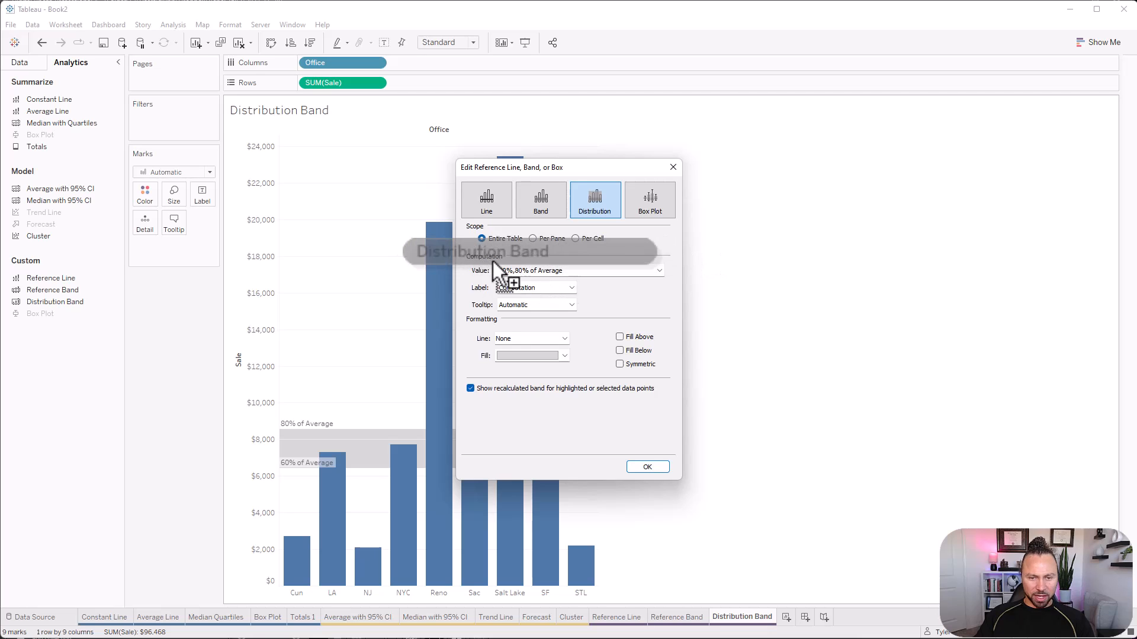
pyautogui.click(657, 272)
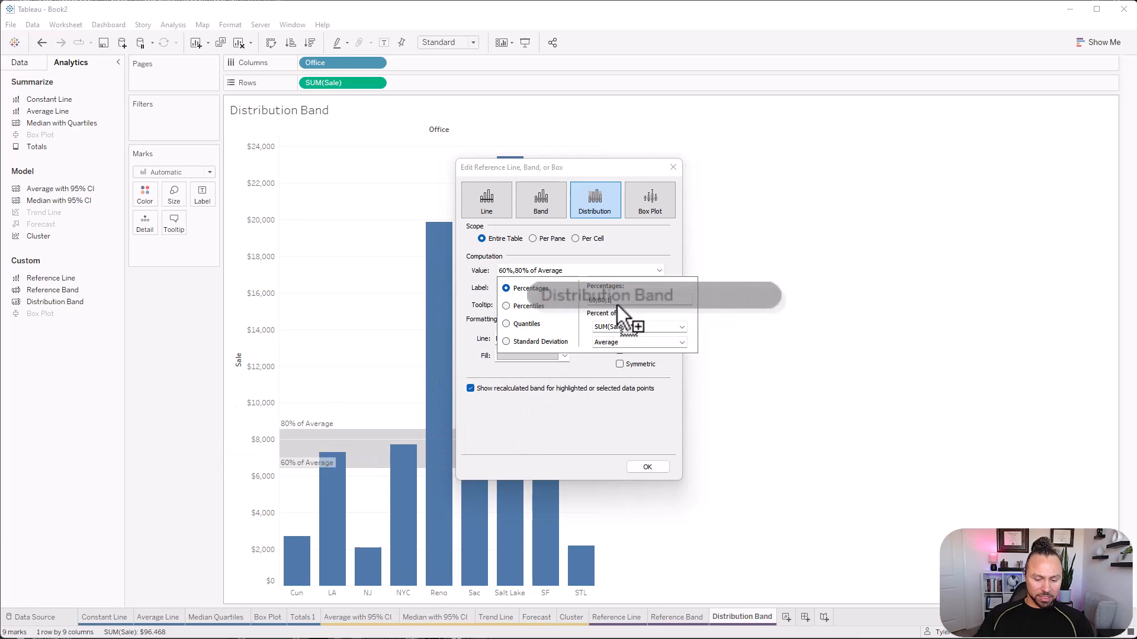
pyautogui.write('00')
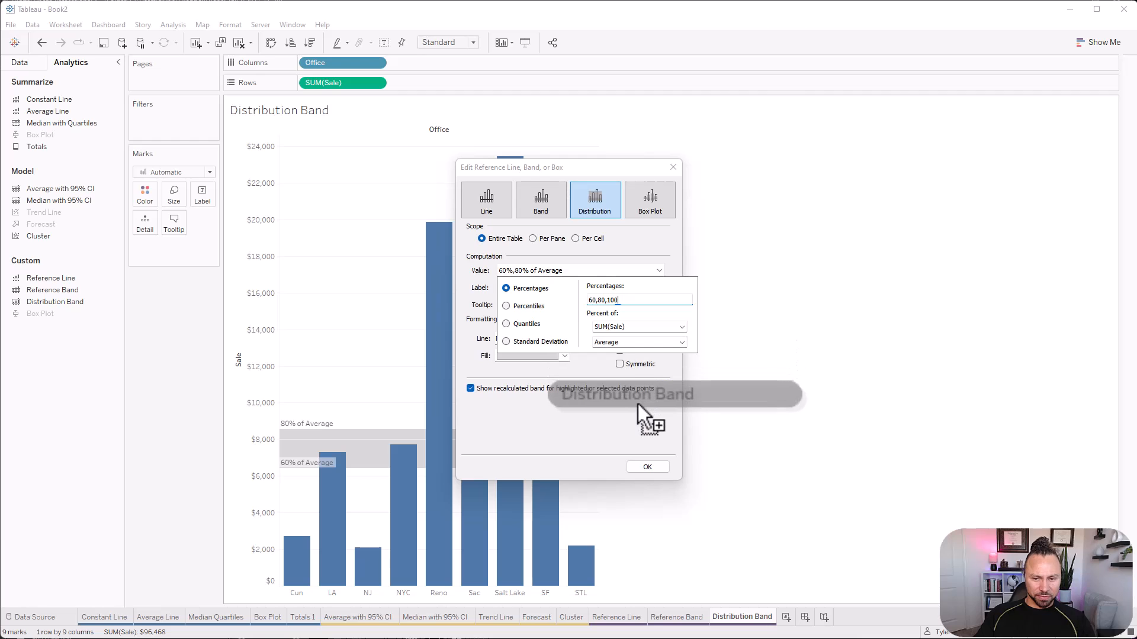
pyautogui.press('Return')
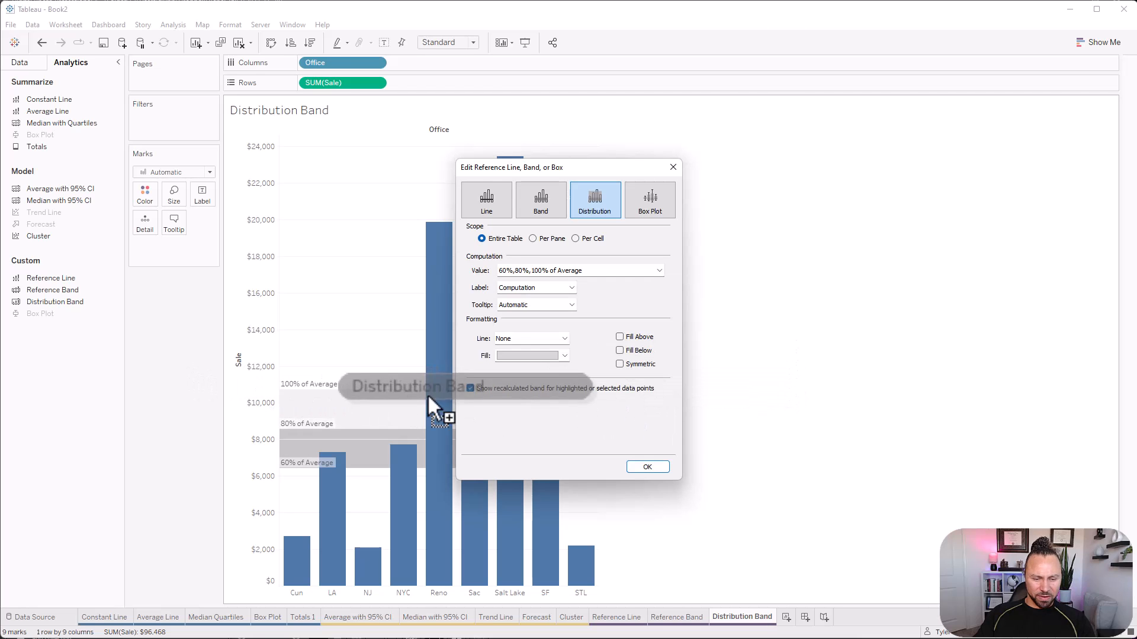
# Try the Percentiles computation for the distribution band and check its preset percentile values.
pyautogui.click(595, 273)
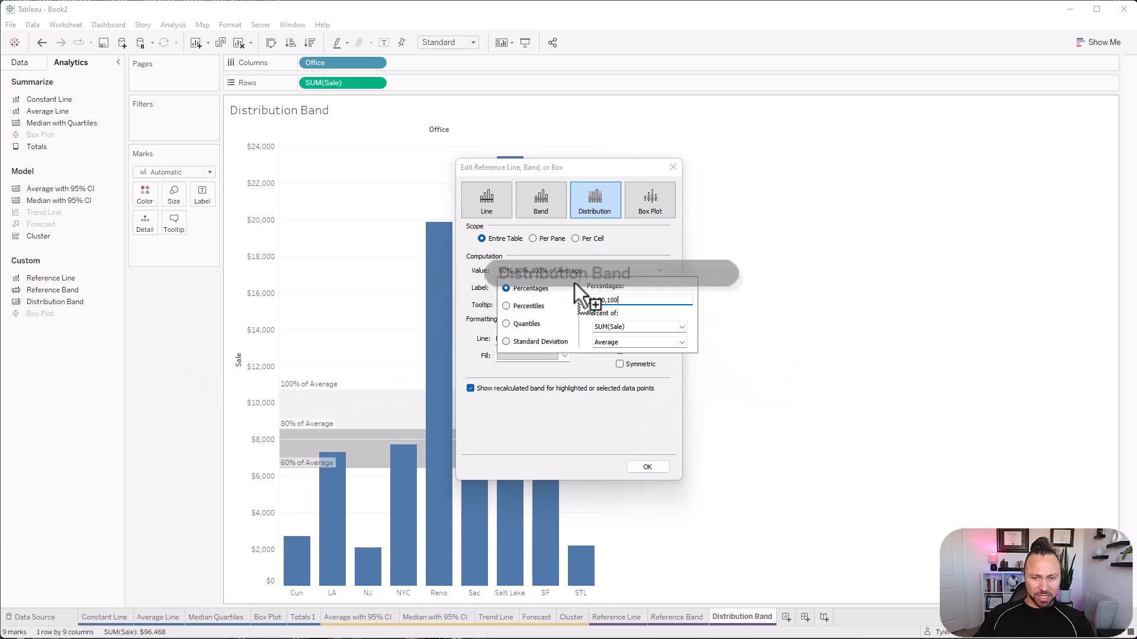
pyautogui.click(534, 306)
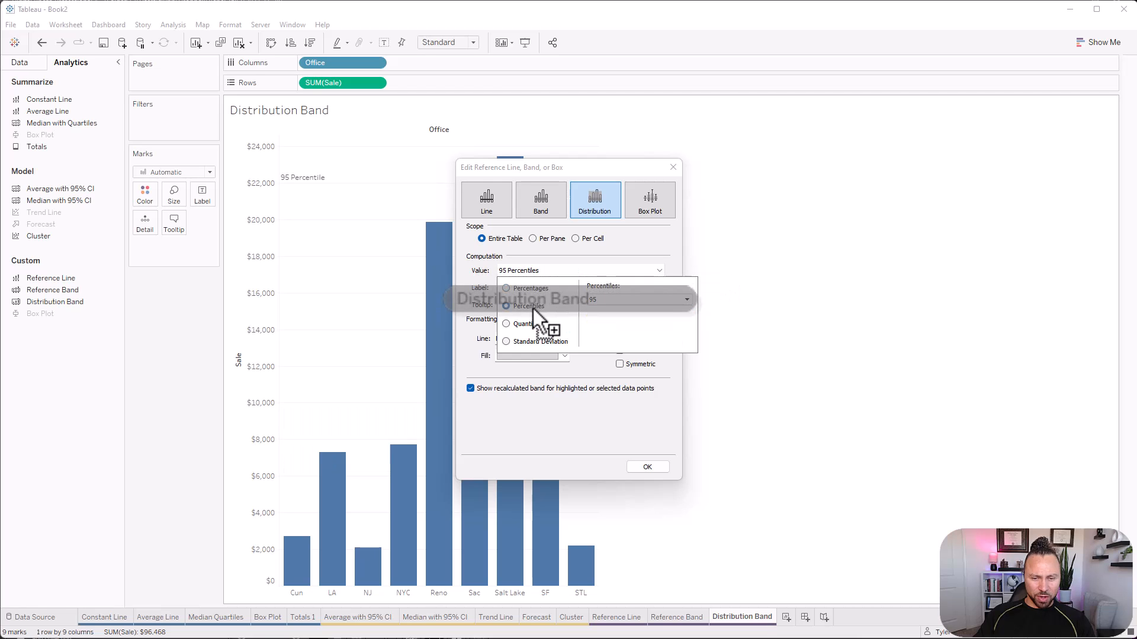
pyautogui.click(514, 290)
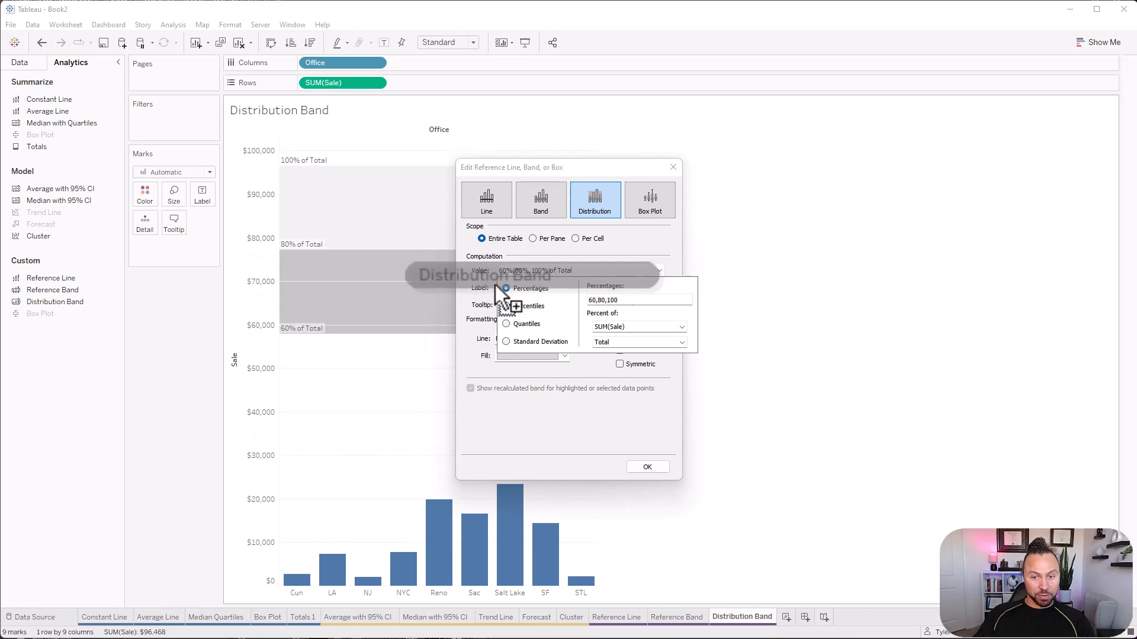
pyautogui.click(515, 307)
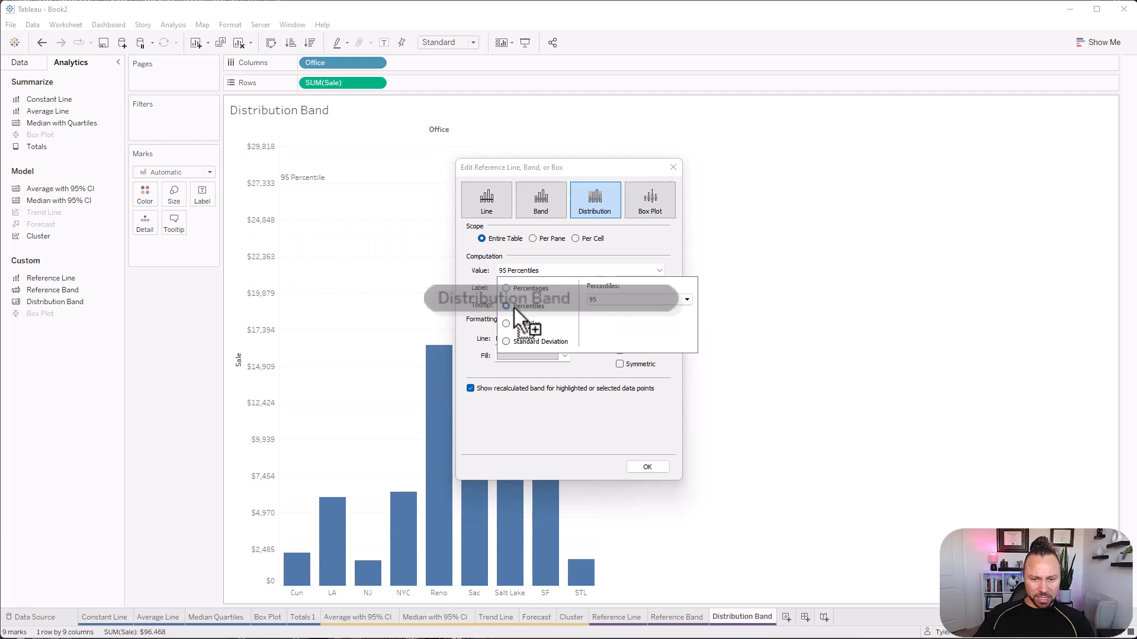
pyautogui.click(589, 299)
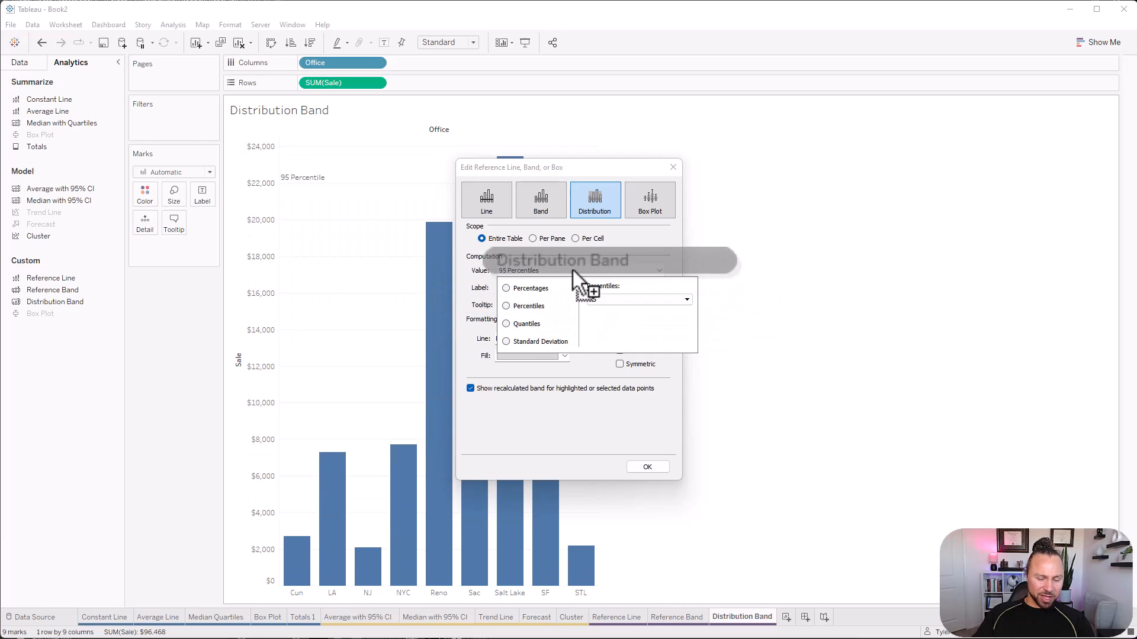
pyautogui.click(573, 270)
pyautogui.click(567, 273)
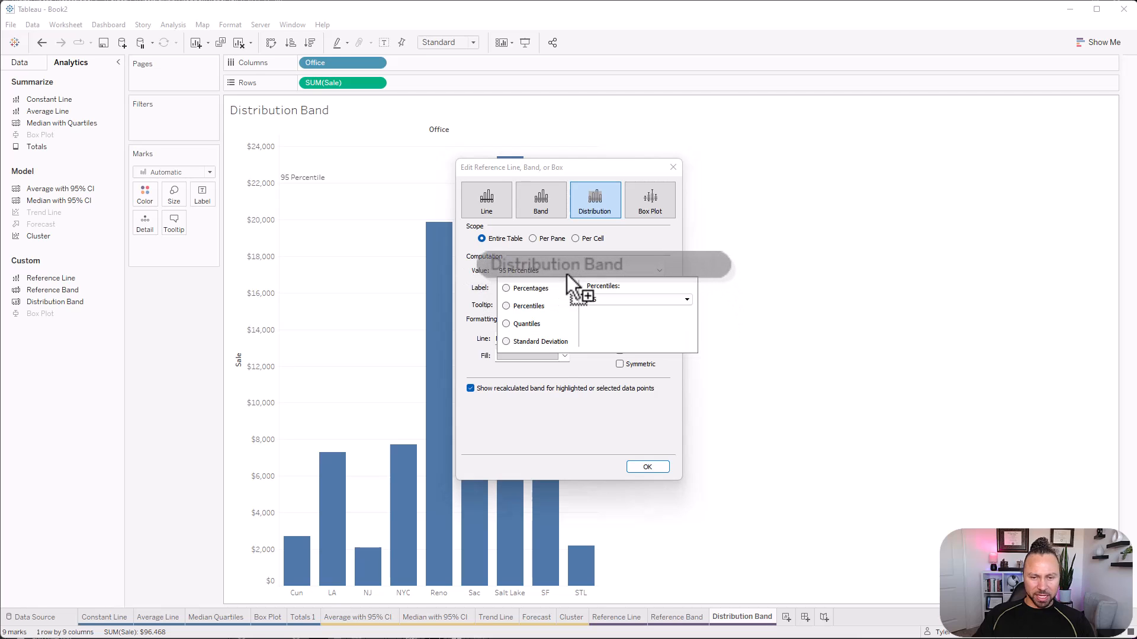
# Switch the distribution band back to Percentages and compare 60, 80 and 100 percent of Total, Sum, Median and Maximum SUM(Sale).
pyautogui.click(508, 289)
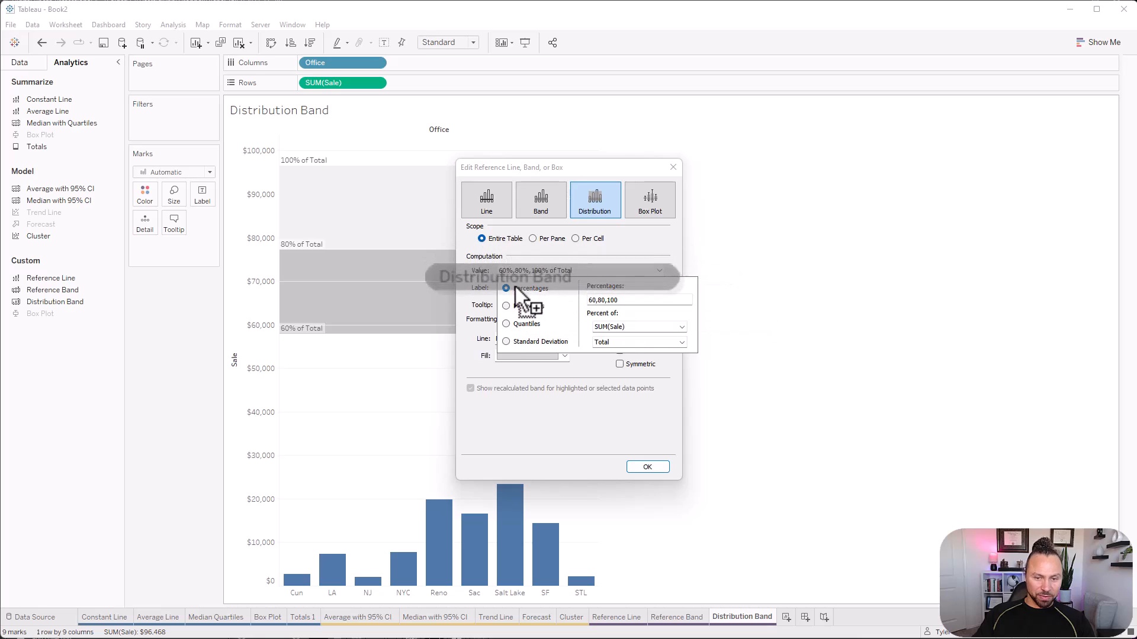
pyautogui.click(618, 344)
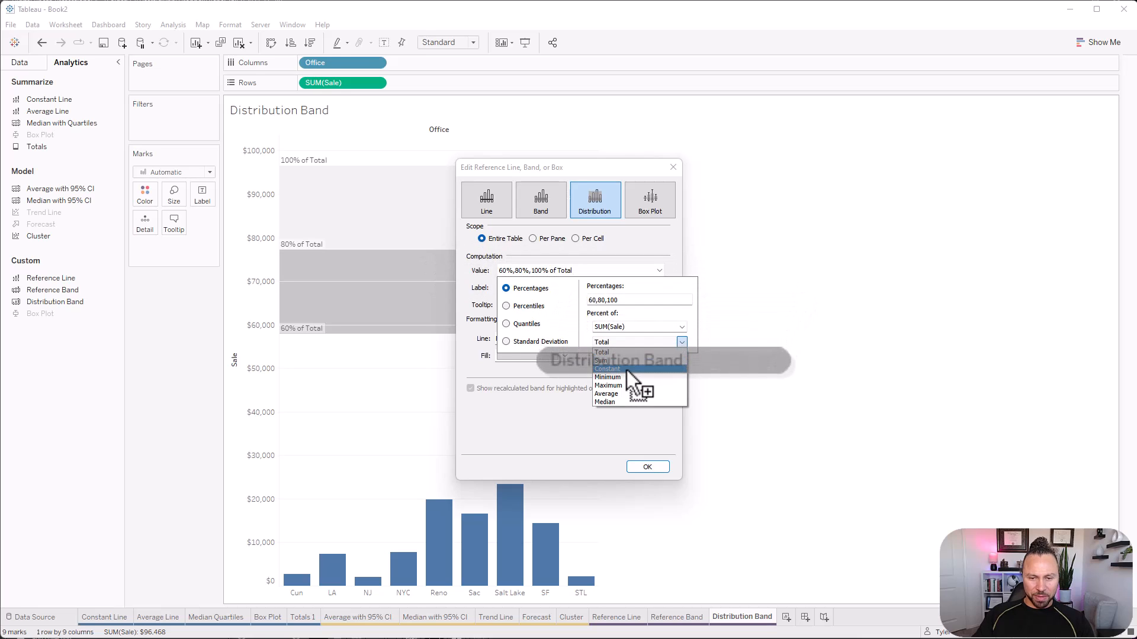
pyautogui.click(626, 362)
pyautogui.click(624, 345)
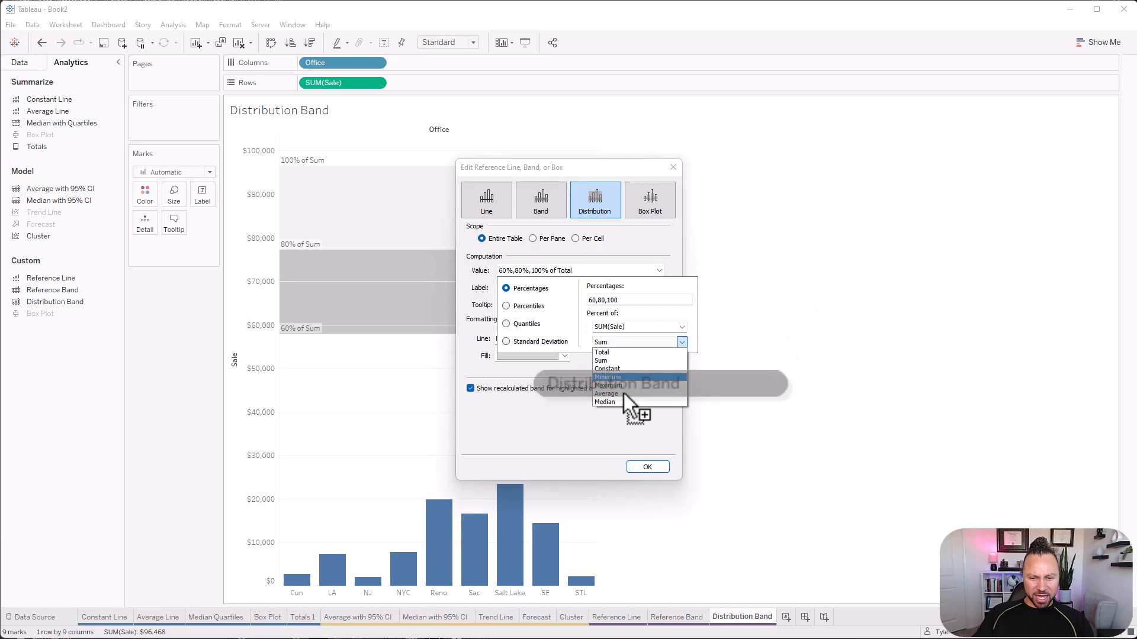
pyautogui.click(626, 403)
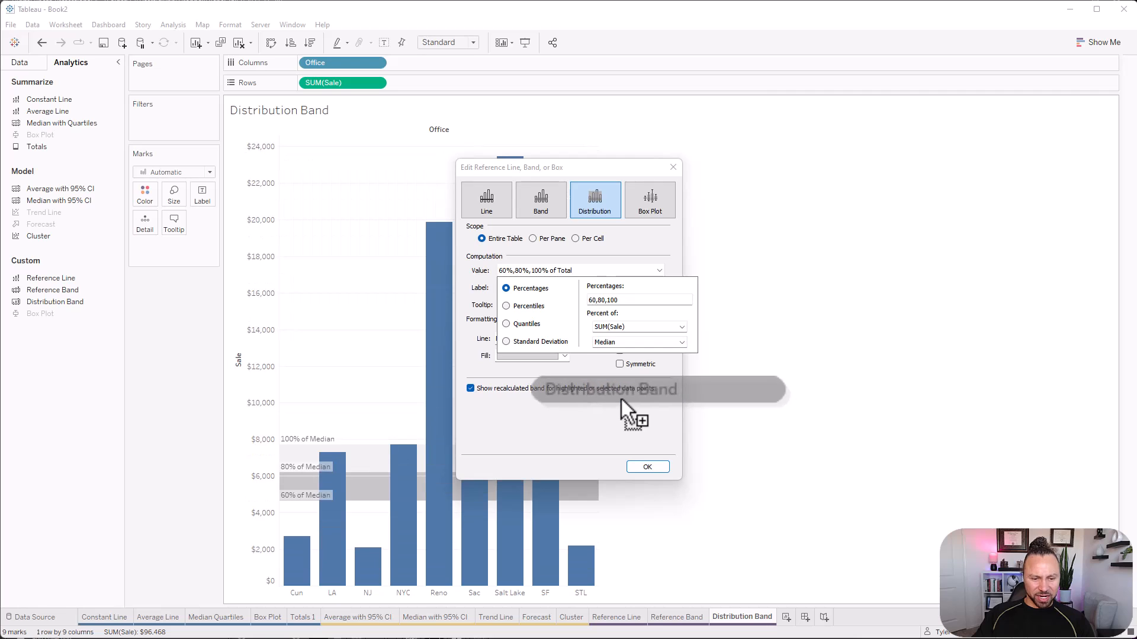
pyautogui.click(625, 350)
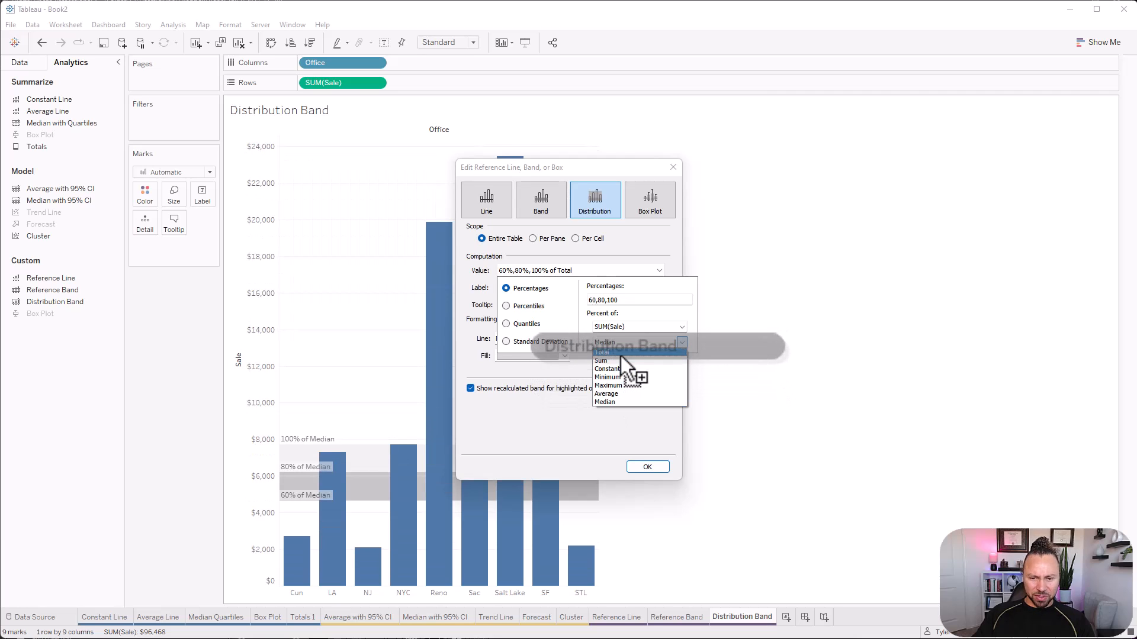
pyautogui.click(621, 355)
pyautogui.click(675, 344)
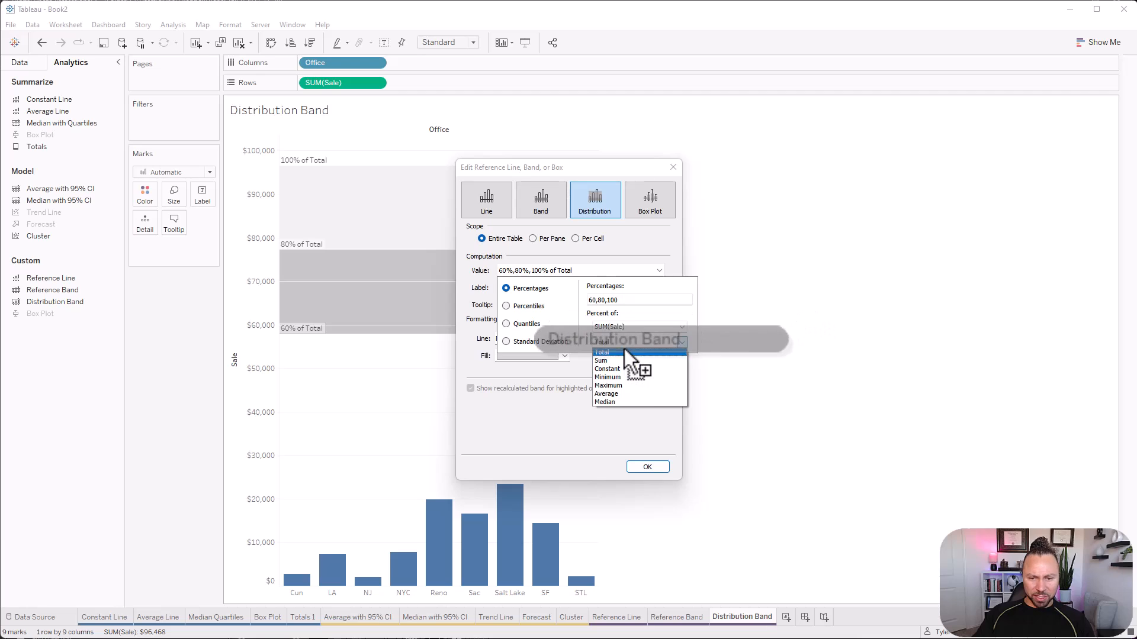
pyautogui.click(622, 360)
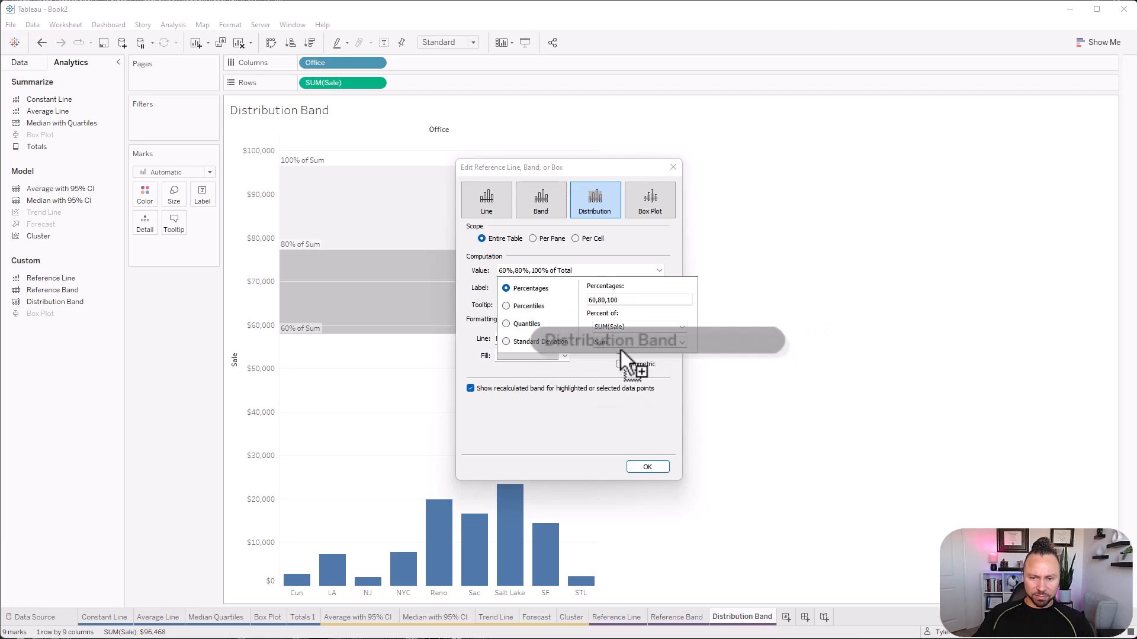
pyautogui.click(622, 348)
pyautogui.click(640, 388)
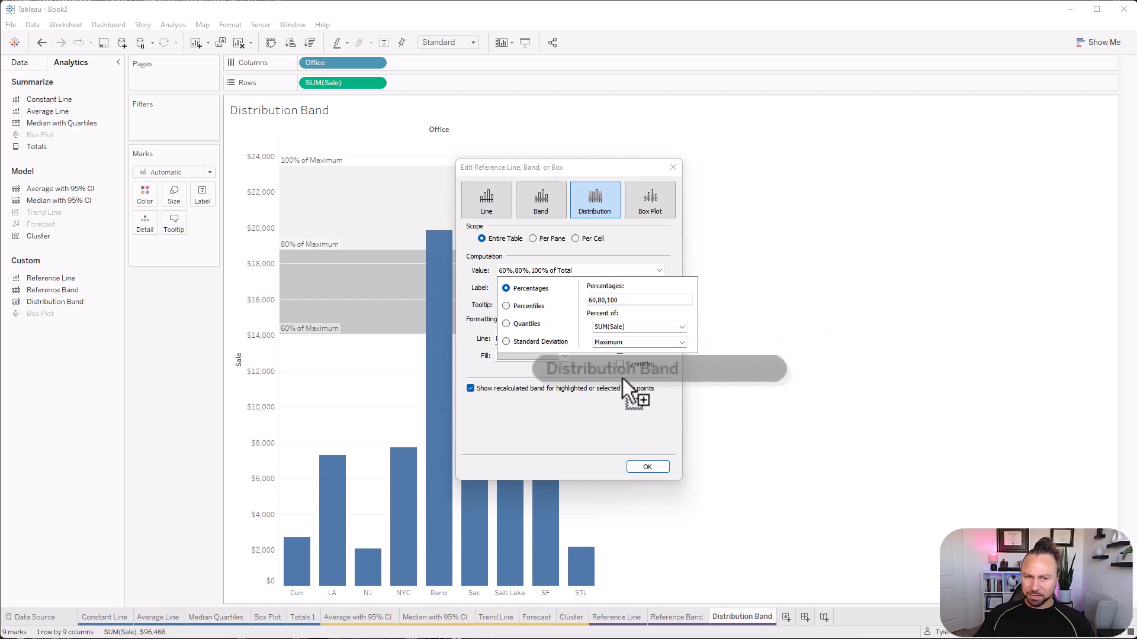
pyautogui.moveTo(610, 373); pyautogui.dragTo(609, 306)
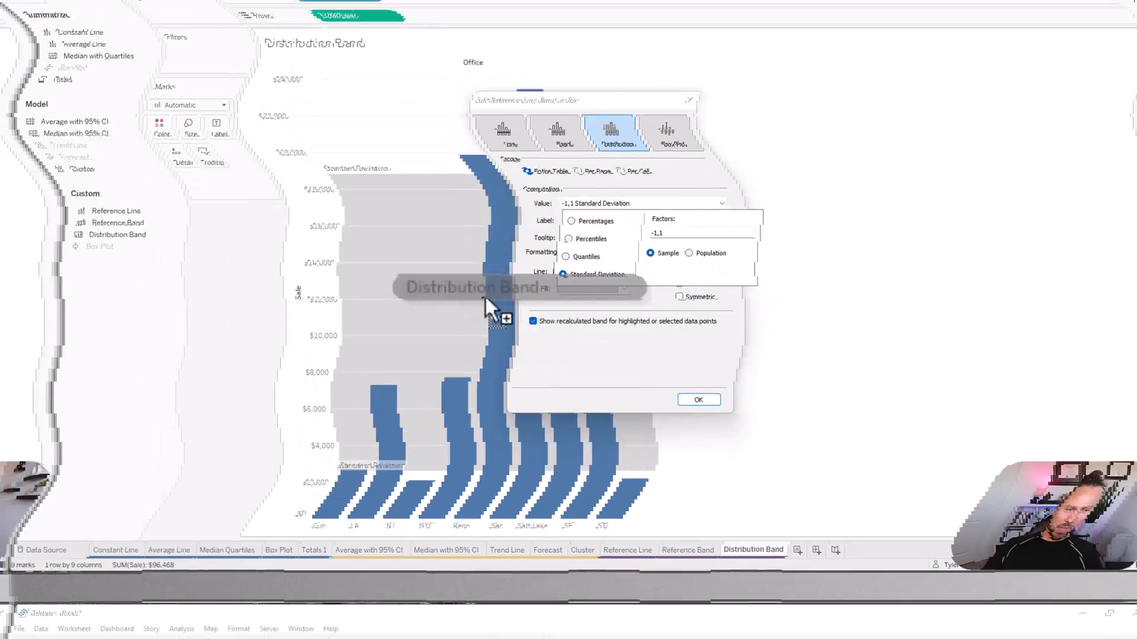